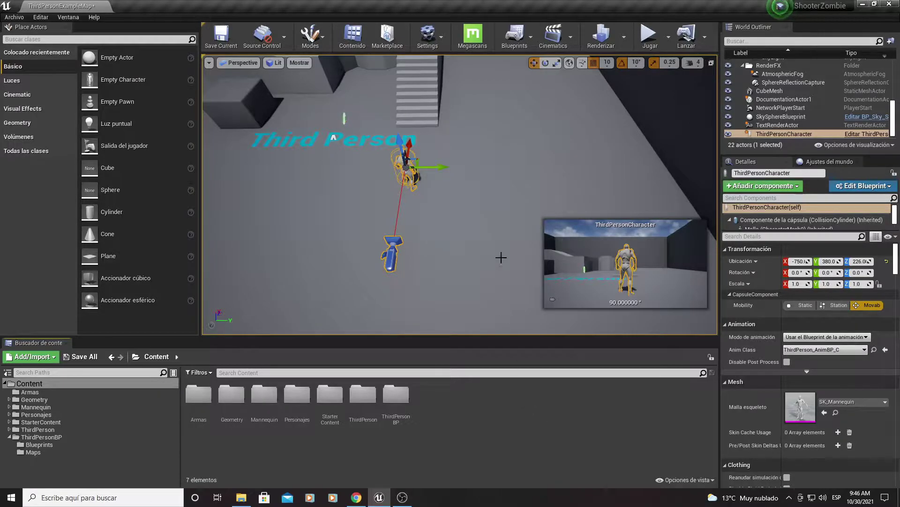
Orbit the level viewport around the stairs, character and arena to survey the scene
{"action": "right_click_drag", "start_coordinate": [375, 196], "coordinate": [216, 91]}
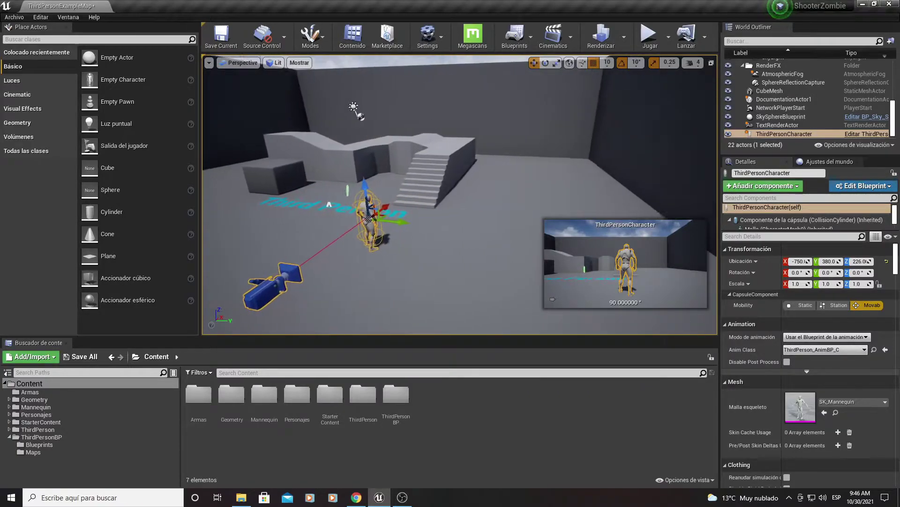
{"action": "right_click_drag", "start_coordinate": [378, 197], "coordinate": [378, 197]}
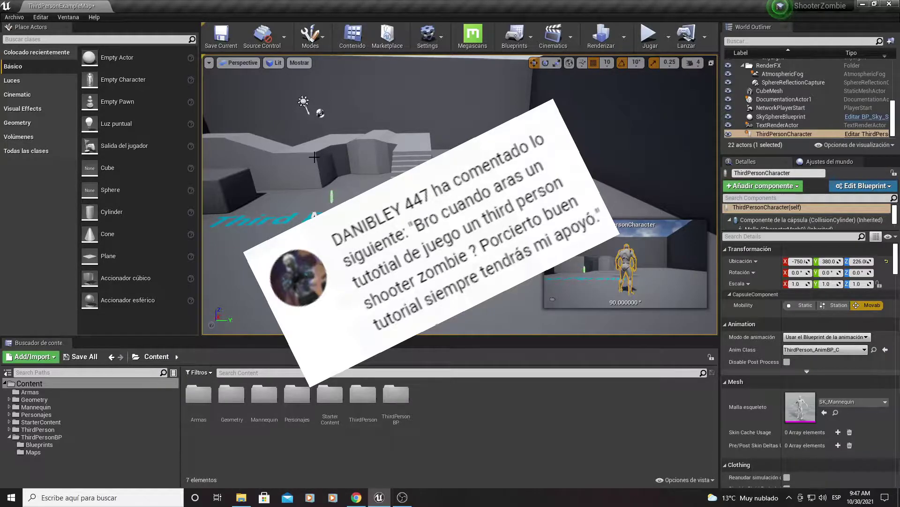
{"action": "right_click_drag", "start_coordinate": [361, 170], "coordinate": [361, 170]}
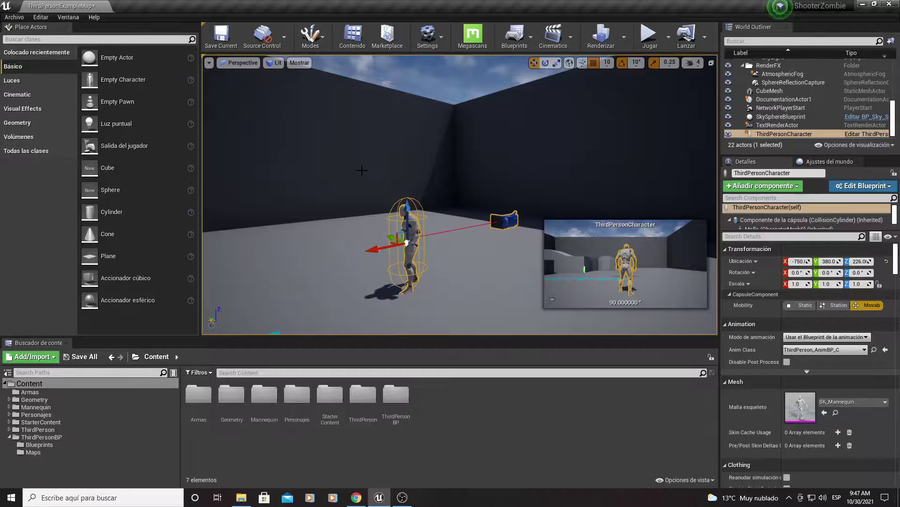
{"action": "right_click_drag", "start_coordinate": [347, 150], "coordinate": [347, 151]}
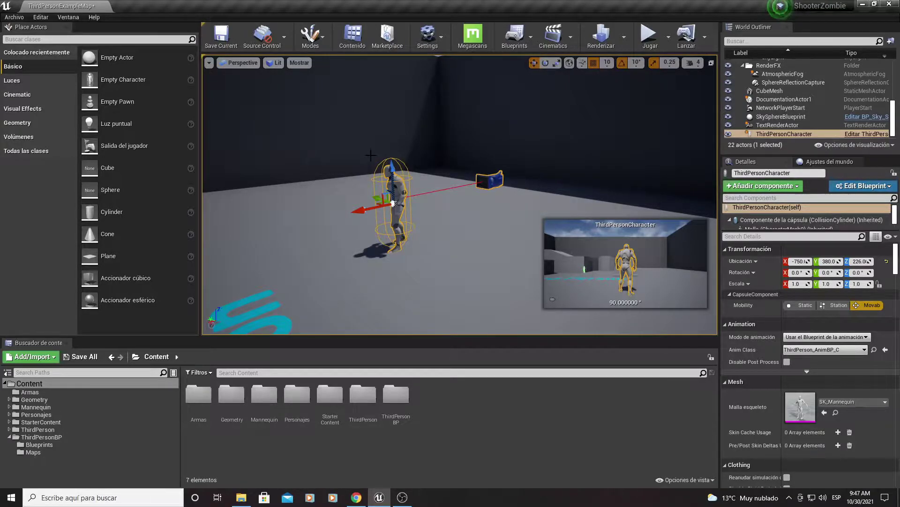
{"action": "right_click_drag", "start_coordinate": [349, 162], "coordinate": [349, 162]}
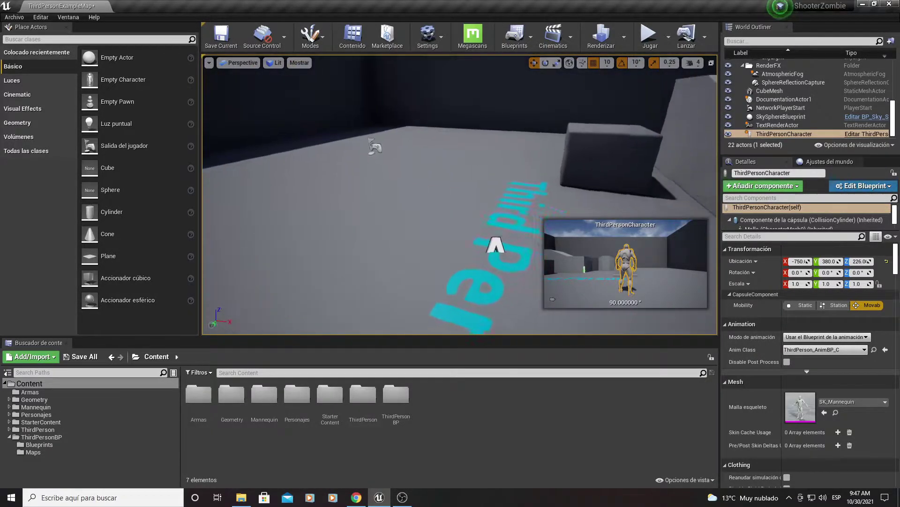
{"action": "right_click_drag", "start_coordinate": [285, 198], "coordinate": [339, 189]}
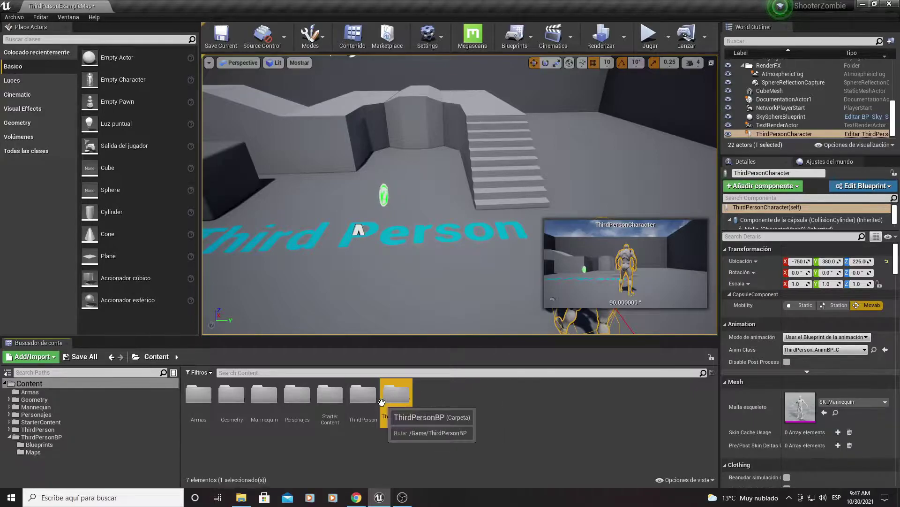
{"action": "left_click", "coordinate": [419, 265]}
{"action": "right_click_drag", "start_coordinate": [420, 265], "coordinate": [419, 265]}
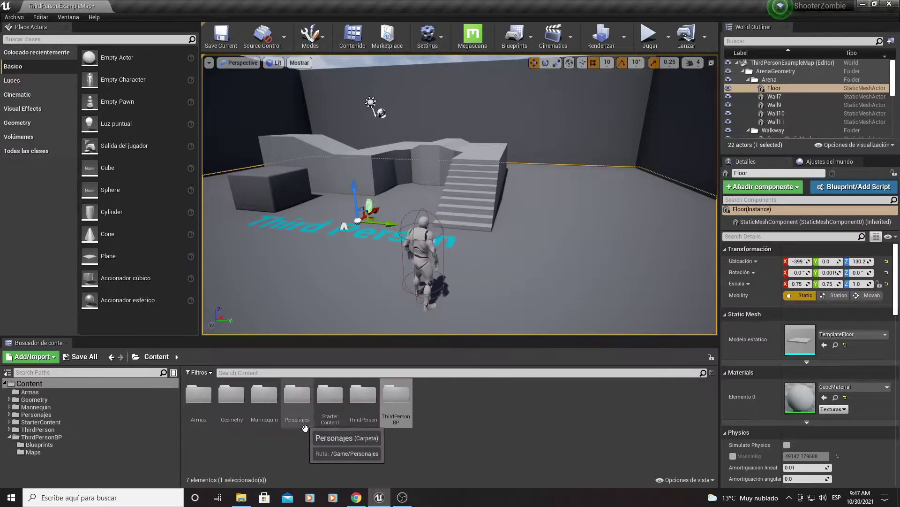
Enter Personajes > Pablo and preview the Pablo mesh, then close its editor
{"action": "double_click", "coordinate": [290, 400]}
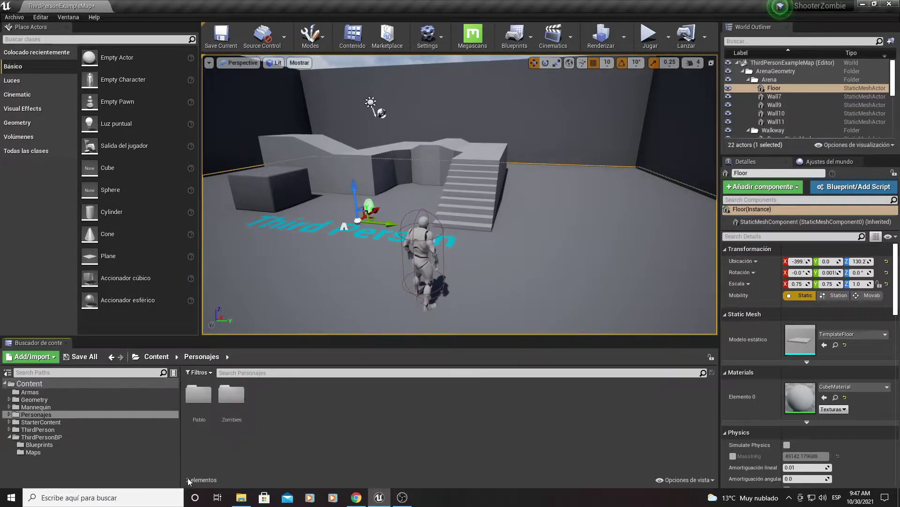
{"action": "double_click", "coordinate": [198, 394]}
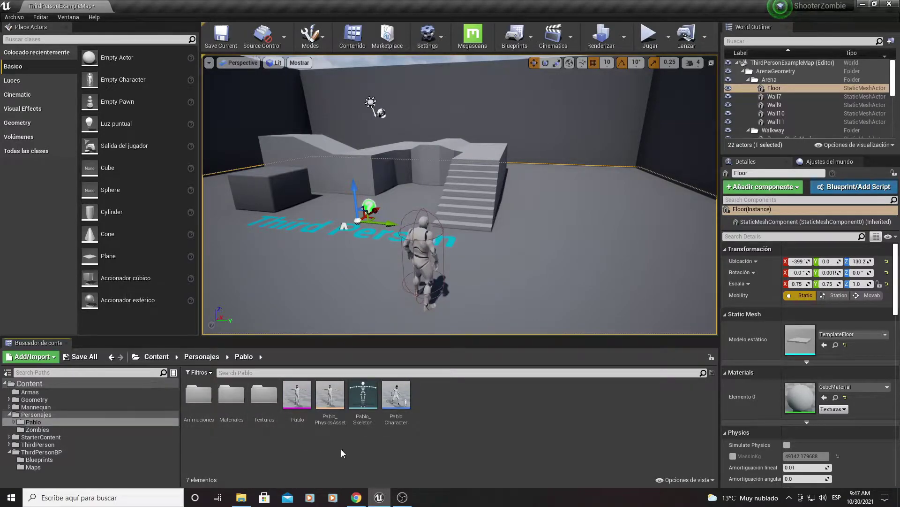
{"action": "double_click", "coordinate": [297, 397]}
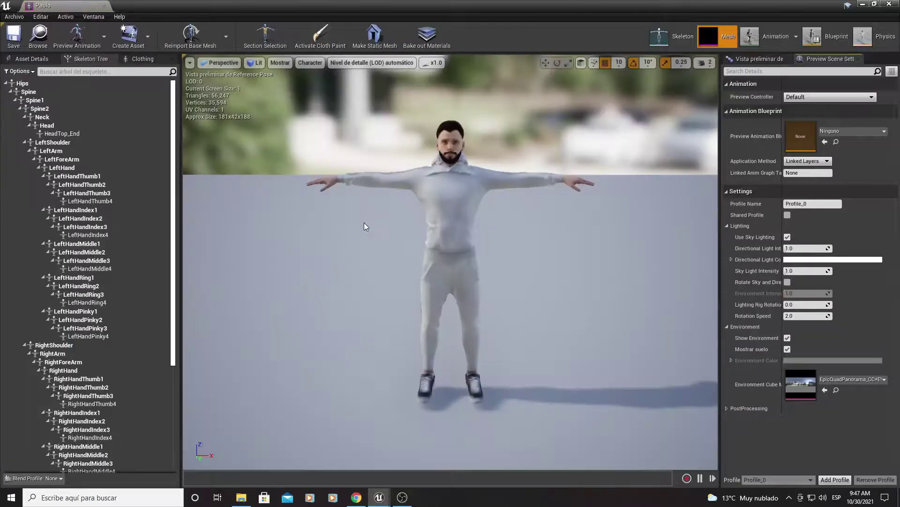
{"action": "left_click_drag", "start_coordinate": [414, 189], "coordinate": [445, 159]}
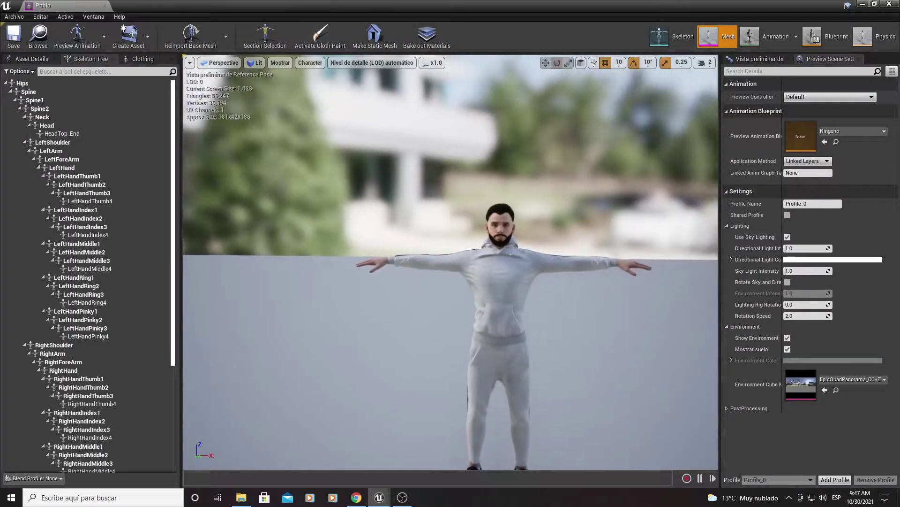
{"action": "left_click_drag", "start_coordinate": [416, 187], "coordinate": [431, 169]}
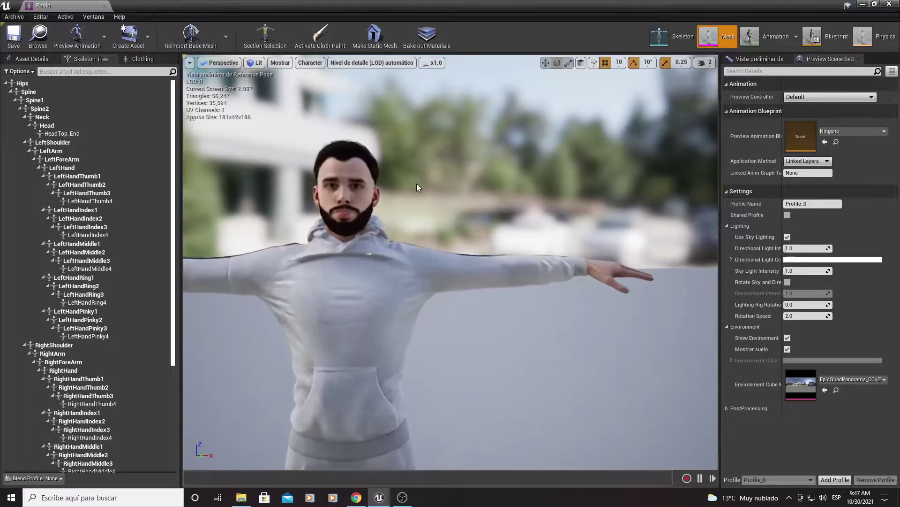
{"action": "left_click", "coordinate": [891, 5]}
{"action": "left_click", "coordinate": [525, 444]}
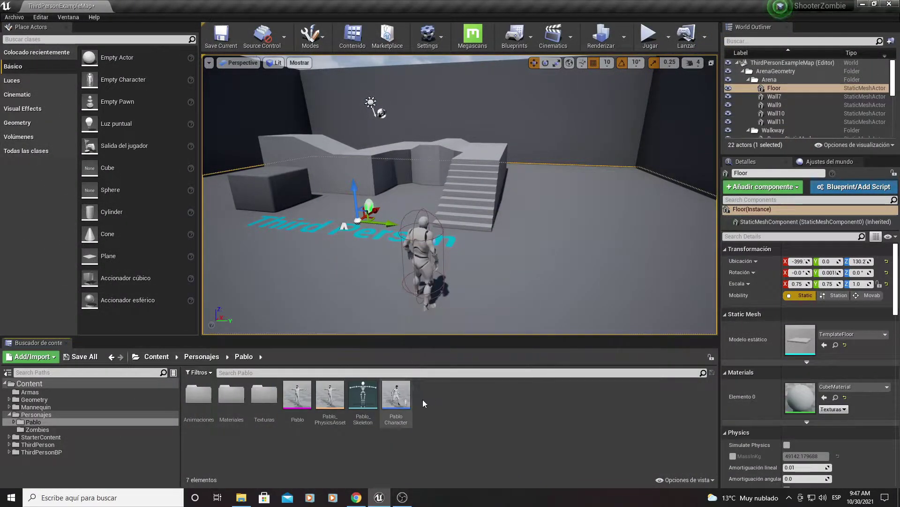
Enter the Animaciones folder and preview the ApuntarPistola1 animation
{"action": "double_click", "coordinate": [196, 391]}
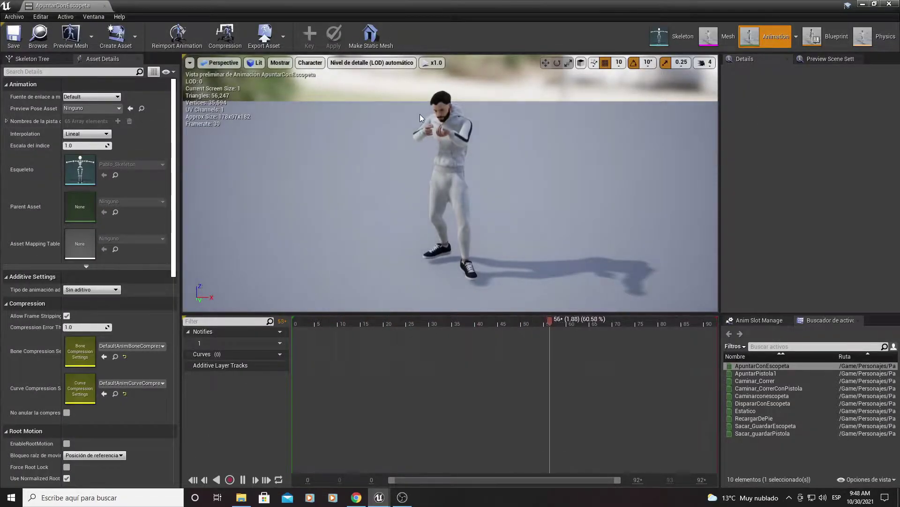
{"action": "right_click_drag", "start_coordinate": [431, 104], "coordinate": [431, 85]}
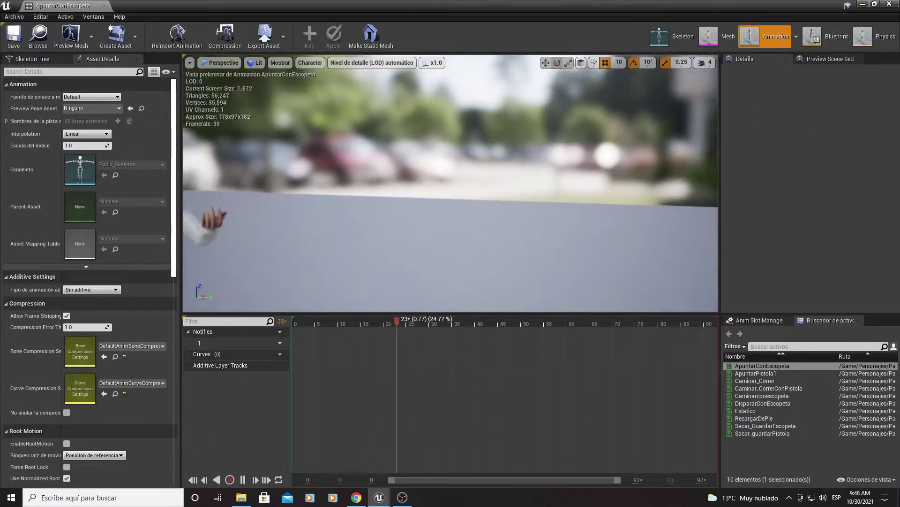
{"action": "right_click_drag", "start_coordinate": [422, 115], "coordinate": [436, 116]}
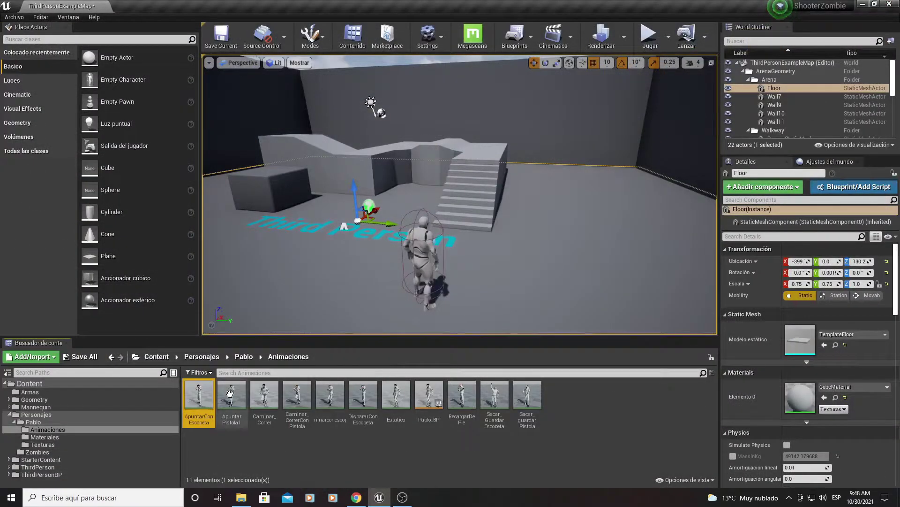
{"action": "double_click", "coordinate": [230, 393]}
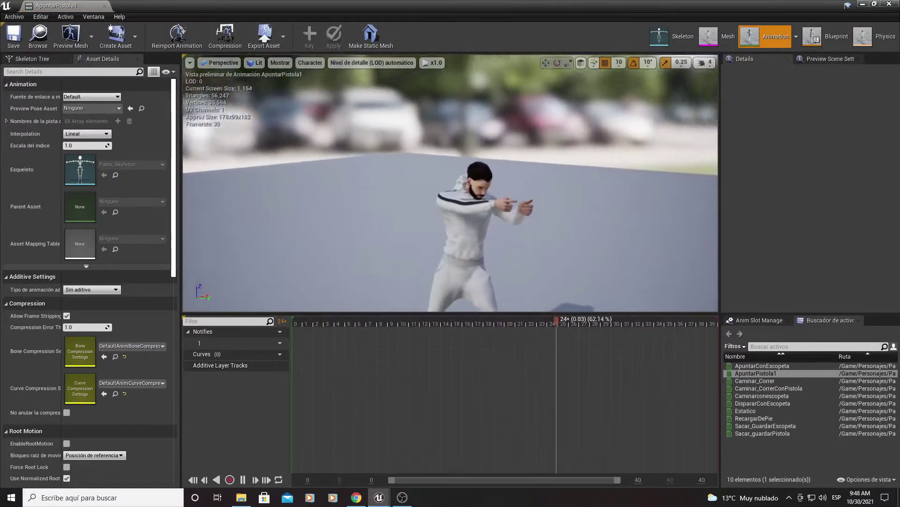
{"action": "right_click_drag", "start_coordinate": [373, 188], "coordinate": [389, 202]}
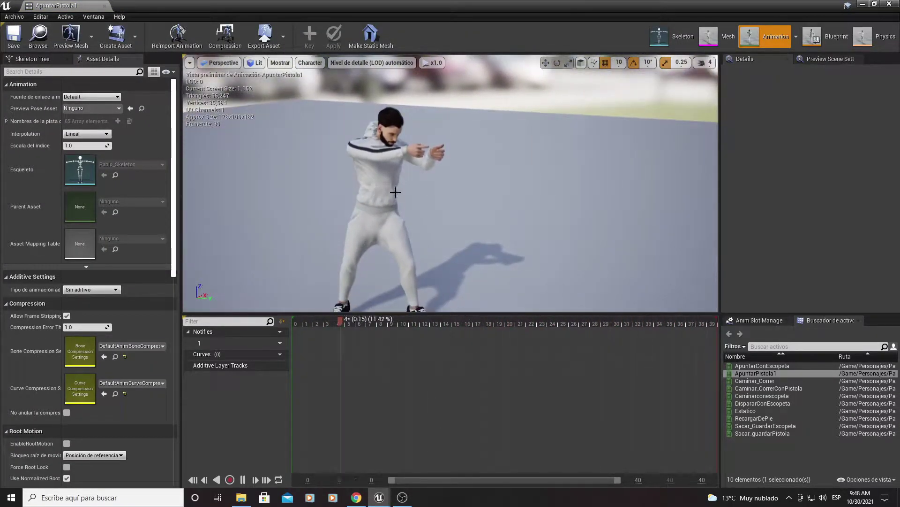
{"action": "key", "text": "alt+Tab"}
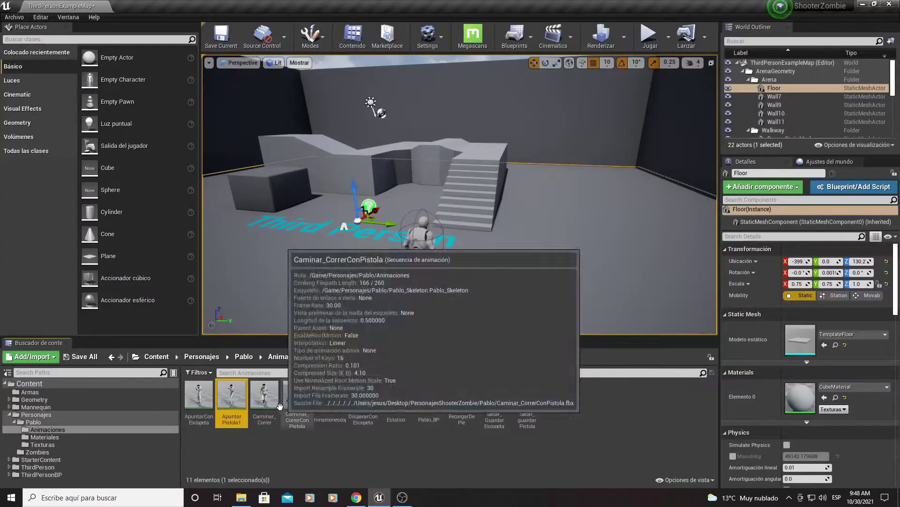
Preview the Caminar_Correr and Caminar_CorrerConPistola animations from the side
{"action": "double_click", "coordinate": [264, 396]}
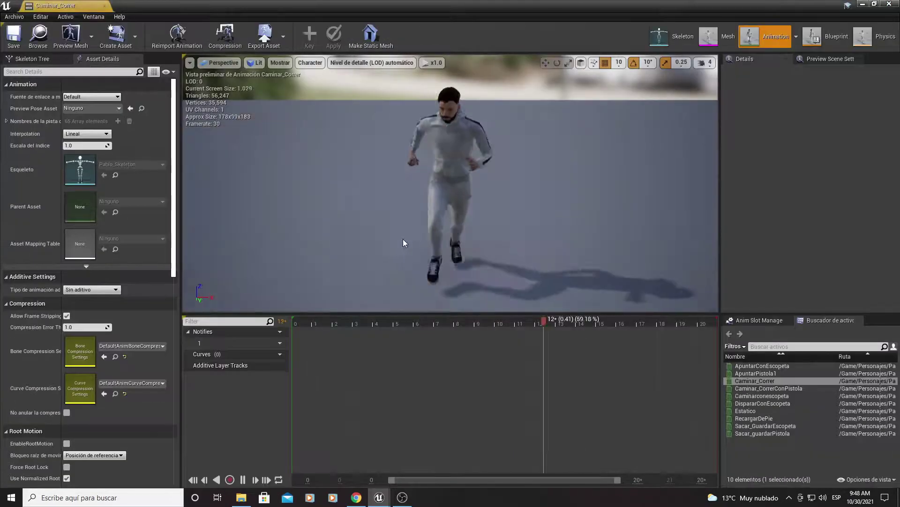
{"action": "right_click_drag", "start_coordinate": [403, 240], "coordinate": [460, 232]}
{"action": "left_click", "coordinate": [890, 4]}
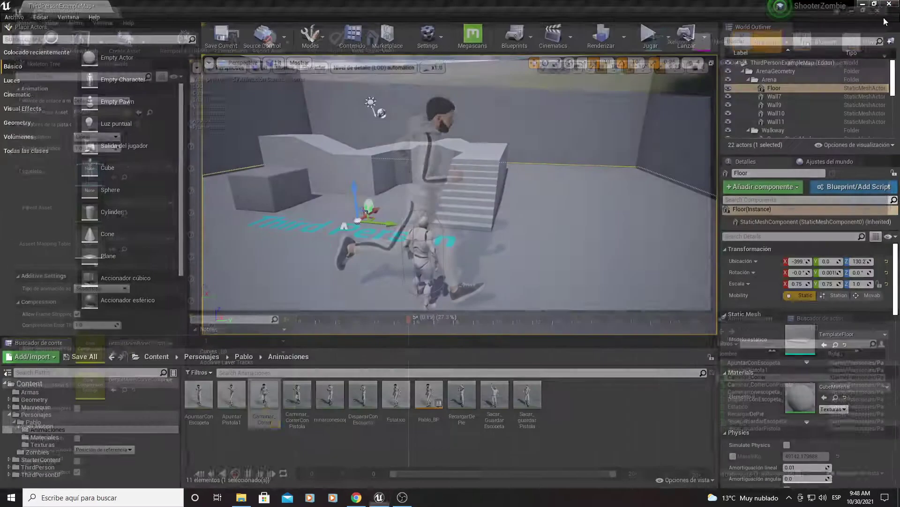
{"action": "double_click", "coordinate": [297, 399]}
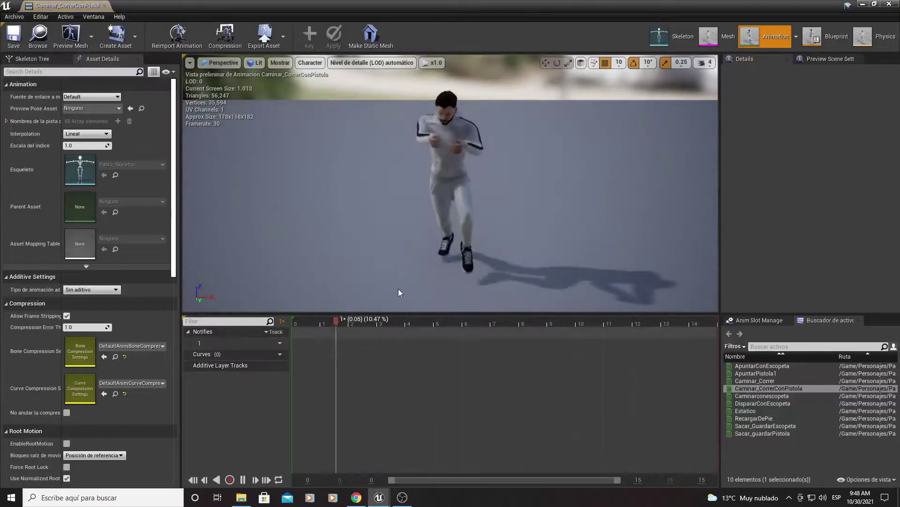
{"action": "right_click_drag", "start_coordinate": [398, 292], "coordinate": [446, 291]}
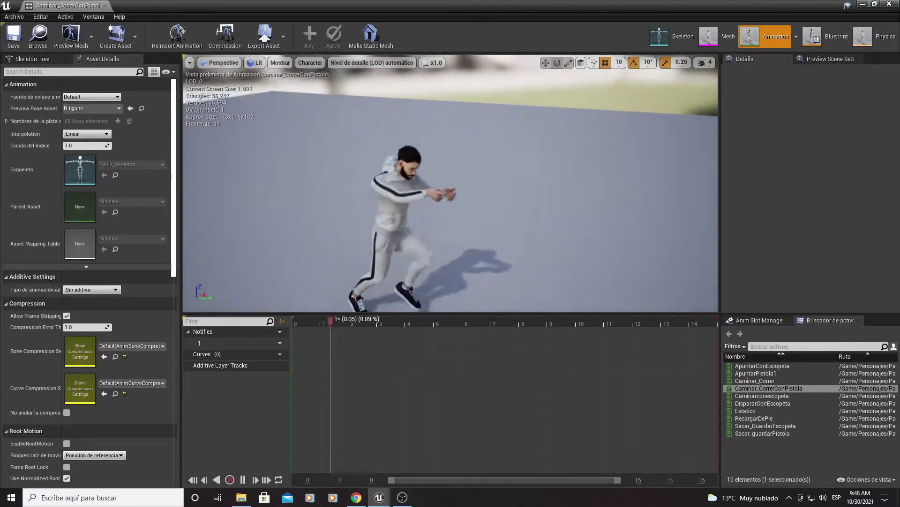
{"action": "right_click_drag", "start_coordinate": [394, 161], "coordinate": [401, 164]}
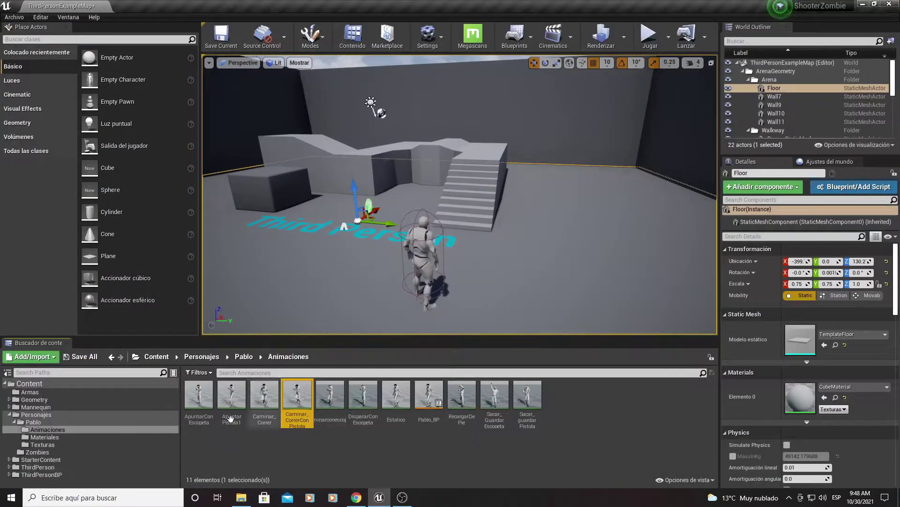
Preview the Caminarconescopeta and DispararConEscopeta animations, closing each afterwards
{"action": "left_click", "coordinate": [243, 398]}
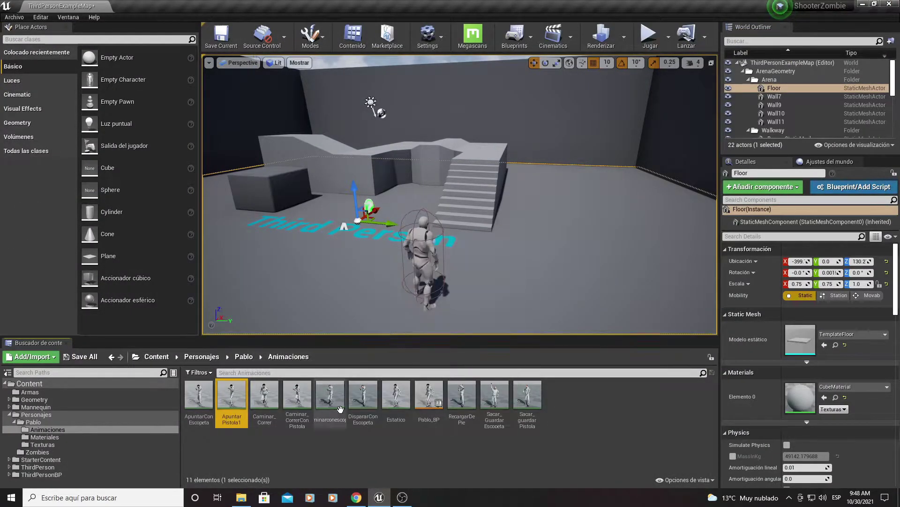
{"action": "double_click", "coordinate": [330, 399]}
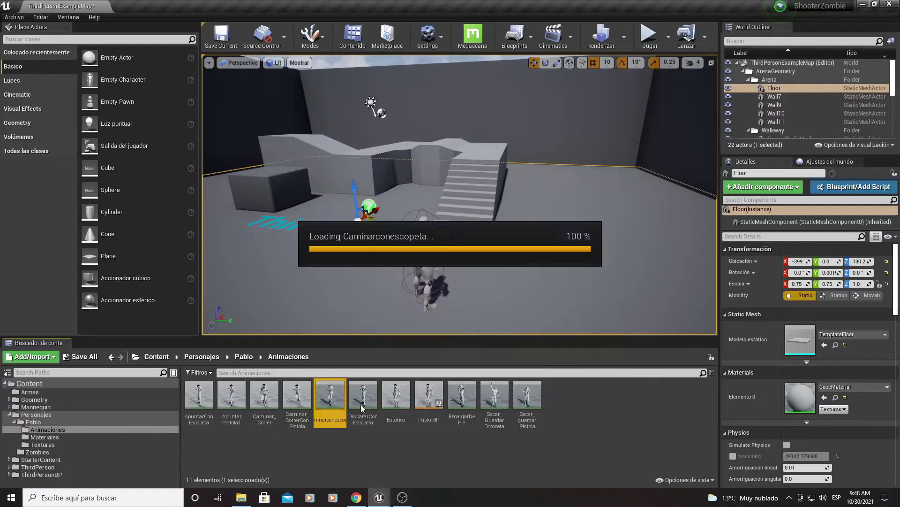
{"action": "left_click_drag", "start_coordinate": [474, 213], "coordinate": [483, 199]}
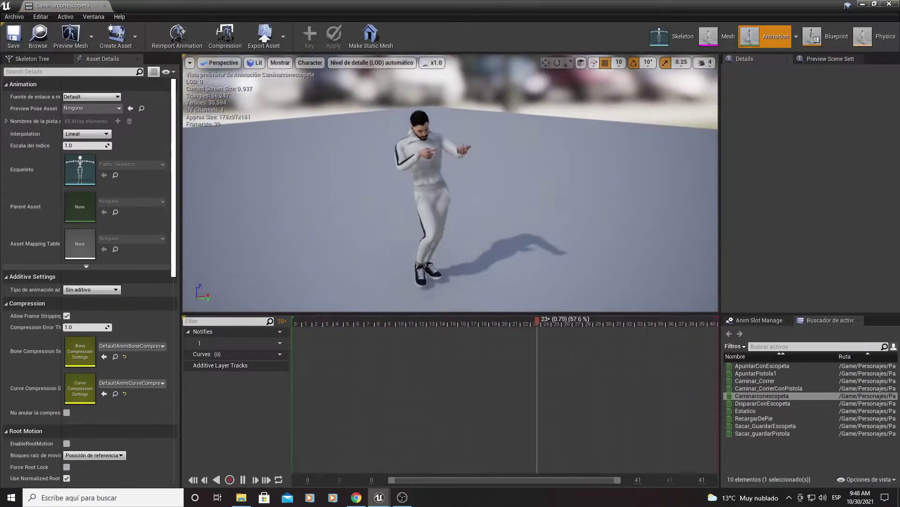
{"action": "left_click", "coordinate": [890, 4]}
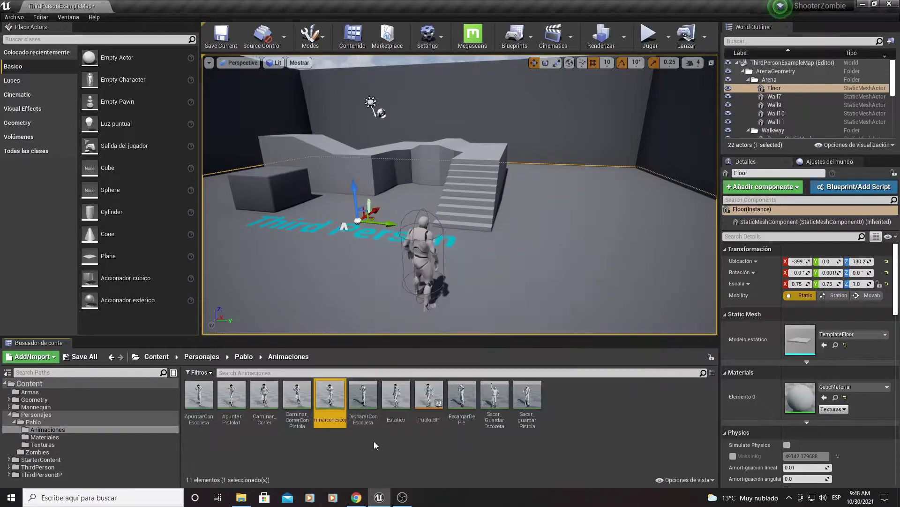
{"action": "left_click", "coordinate": [366, 396]}
{"action": "double_click", "coordinate": [365, 397]}
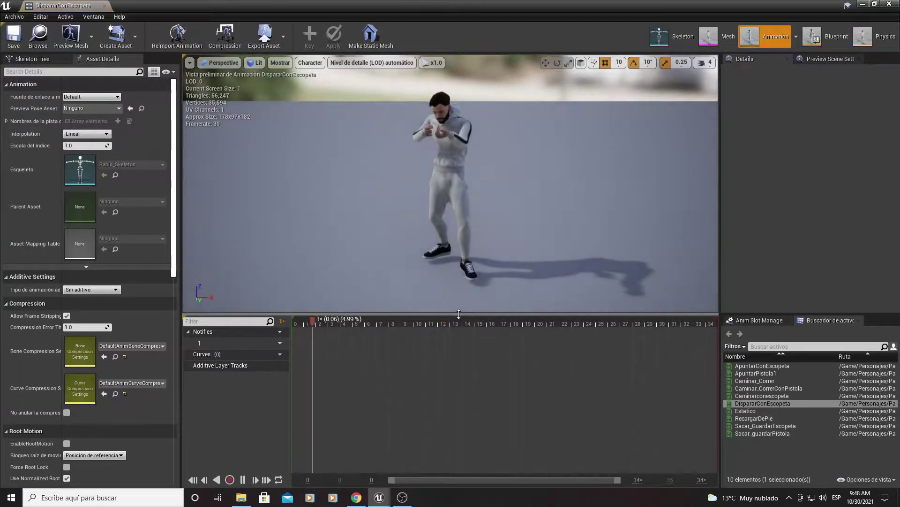
{"action": "right_click_drag", "start_coordinate": [426, 173], "coordinate": [427, 173]}
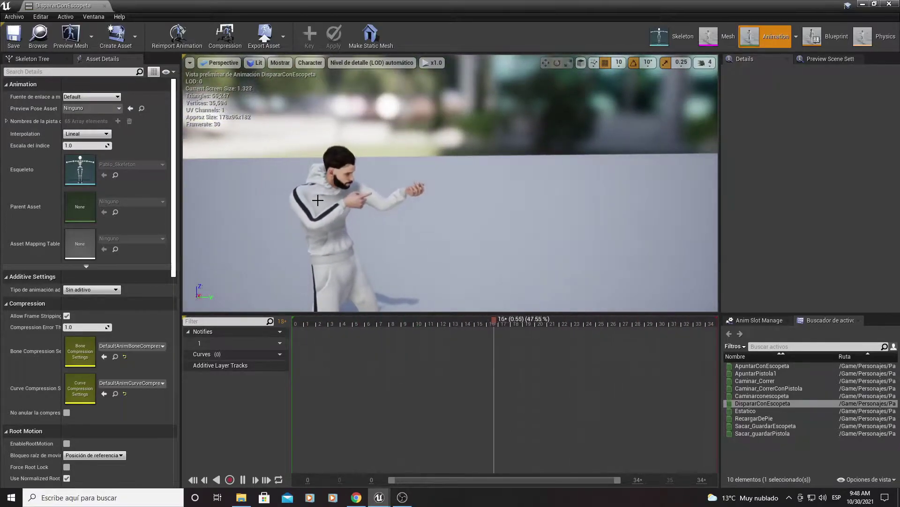
{"action": "left_click", "coordinate": [863, 4]}
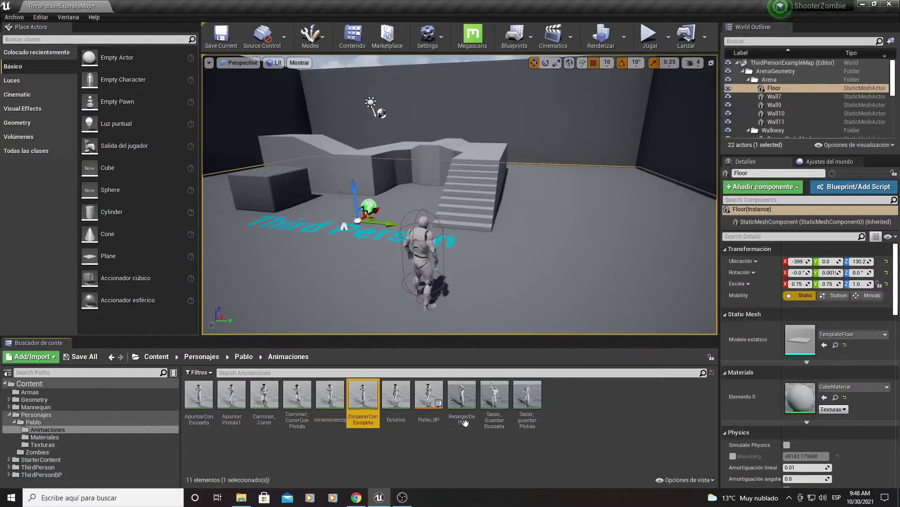
Preview the Estatico and RecargarDePie animations, closing each afterwards
{"action": "double_click", "coordinate": [400, 401]}
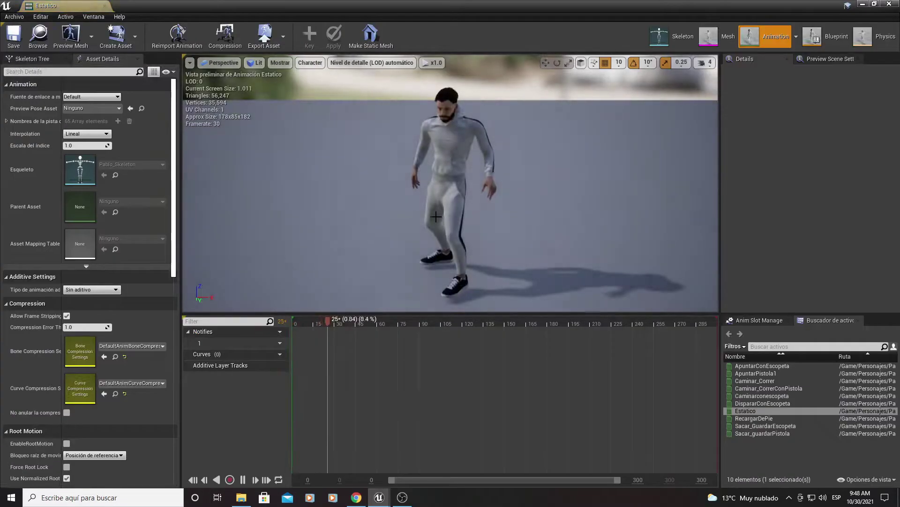
{"action": "right_click_drag", "start_coordinate": [435, 216], "coordinate": [435, 216]}
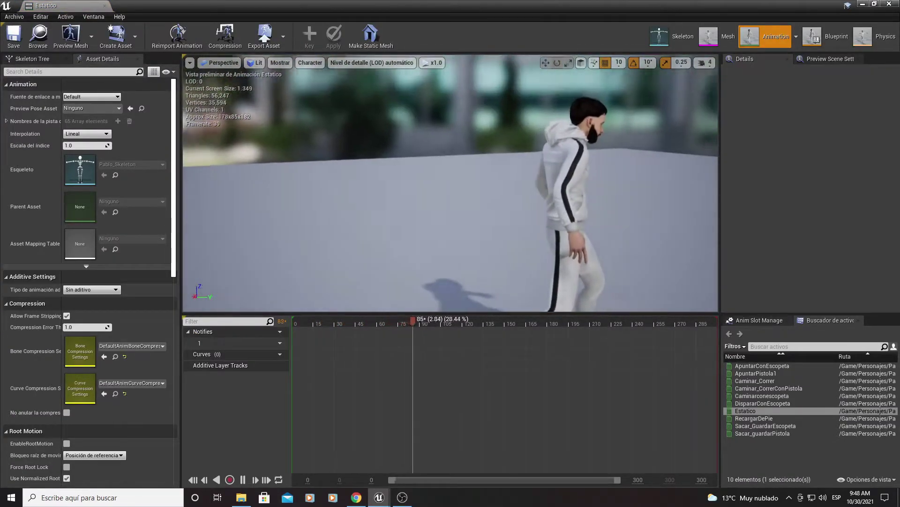
{"action": "right_click_drag", "start_coordinate": [436, 216], "coordinate": [436, 216]}
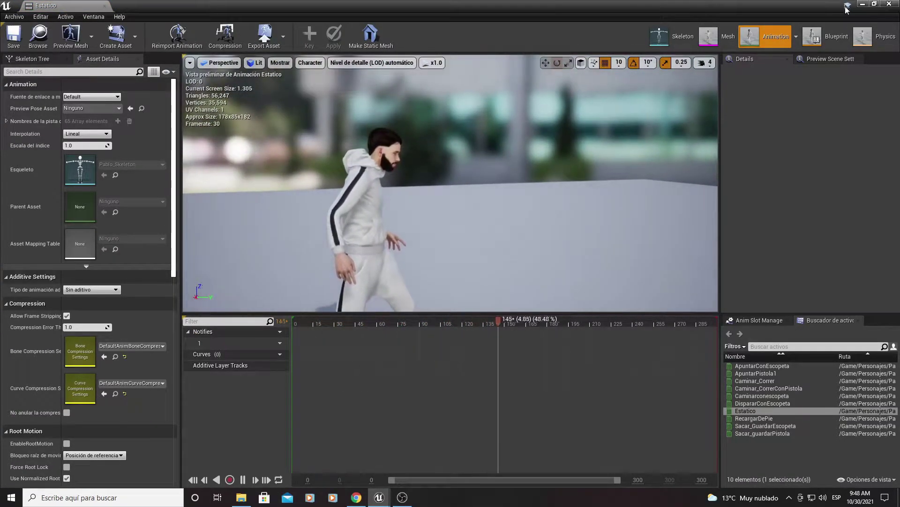
{"action": "key", "text": "alt+Tab"}
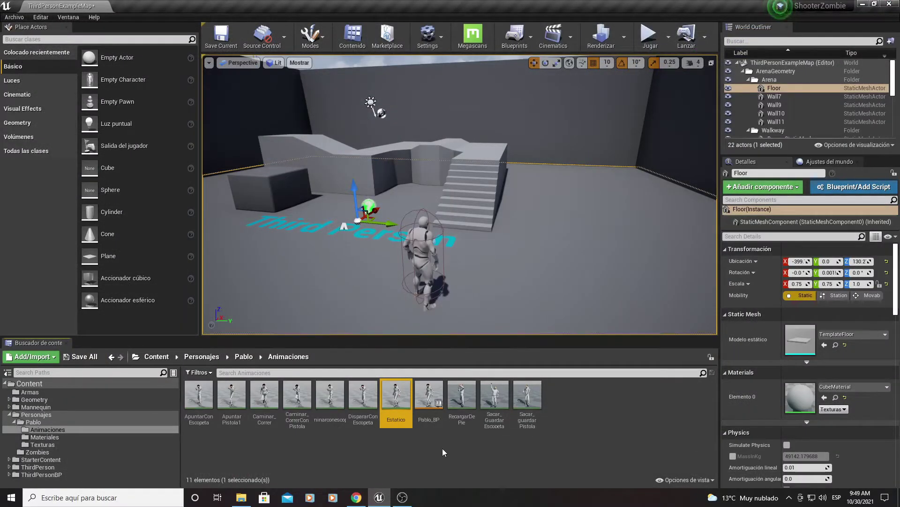
{"action": "left_click", "coordinate": [455, 417]}
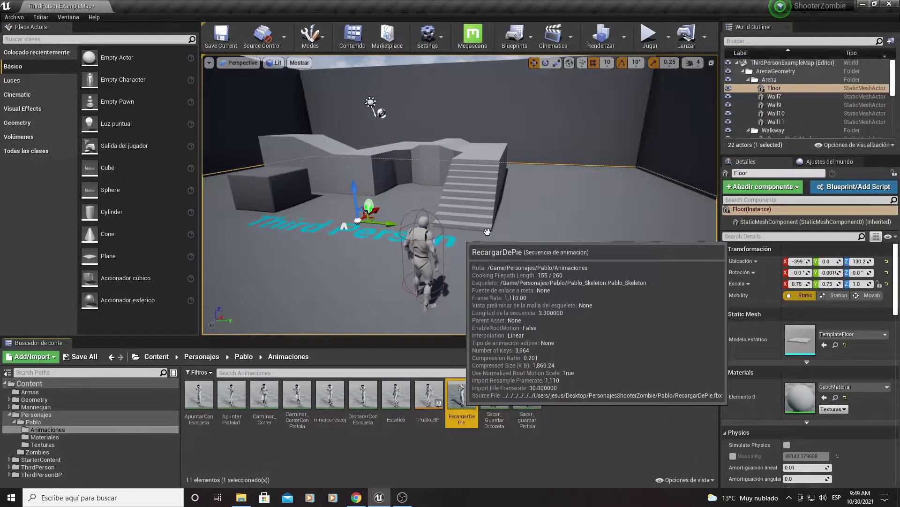
{"action": "double_click", "coordinate": [461, 398]}
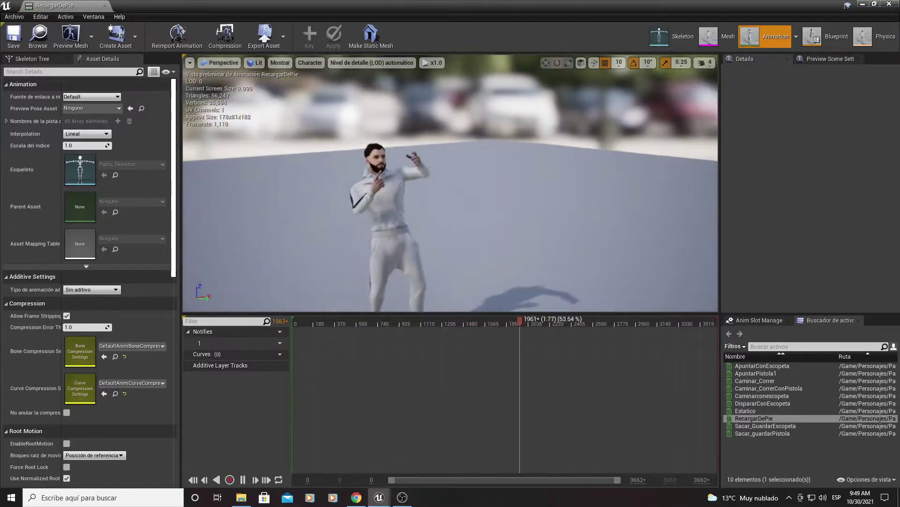
{"action": "left_click_drag", "start_coordinate": [450, 187], "coordinate": [402, 190]}
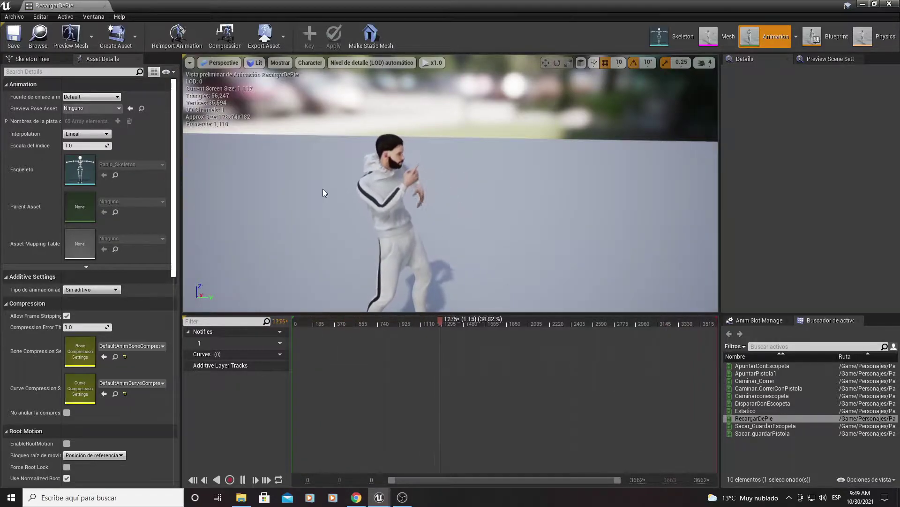
{"action": "key", "text": "alt+Tab"}
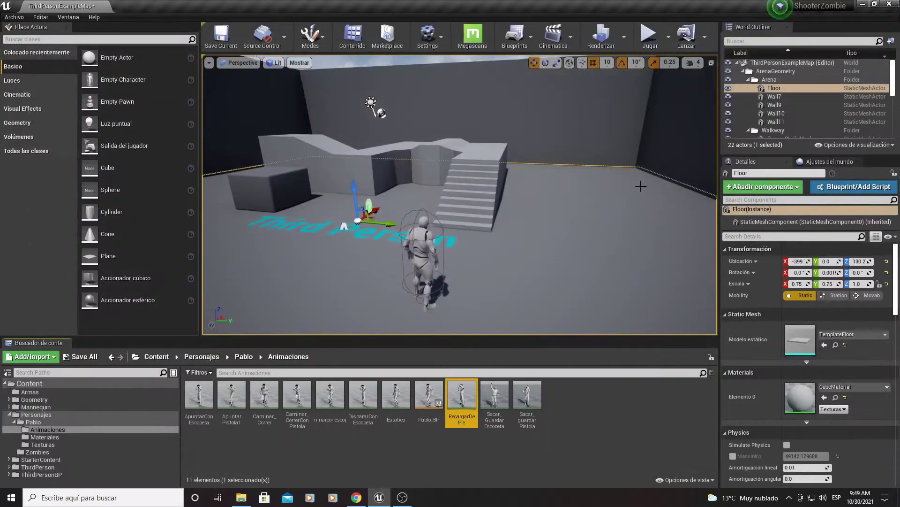
Preview the Sacar_GuardarEscopeta and Sacar_guardarPistola animations and return to the level editor
{"action": "left_click", "coordinate": [494, 402]}
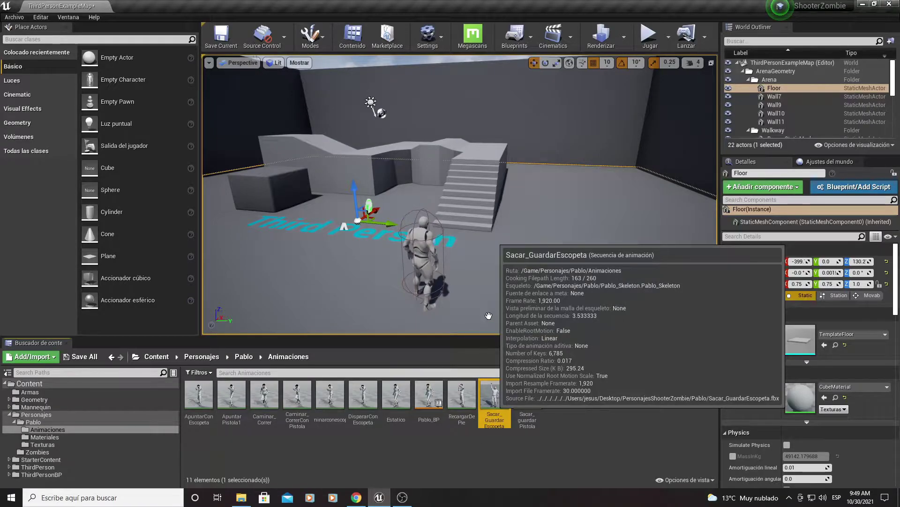
{"action": "key", "text": "Return"}
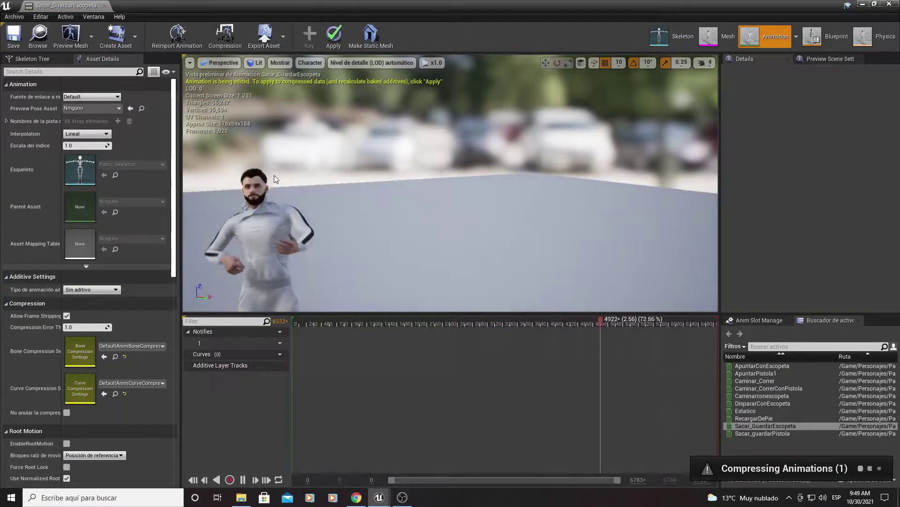
{"action": "left_click_drag", "start_coordinate": [273, 184], "coordinate": [273, 217]}
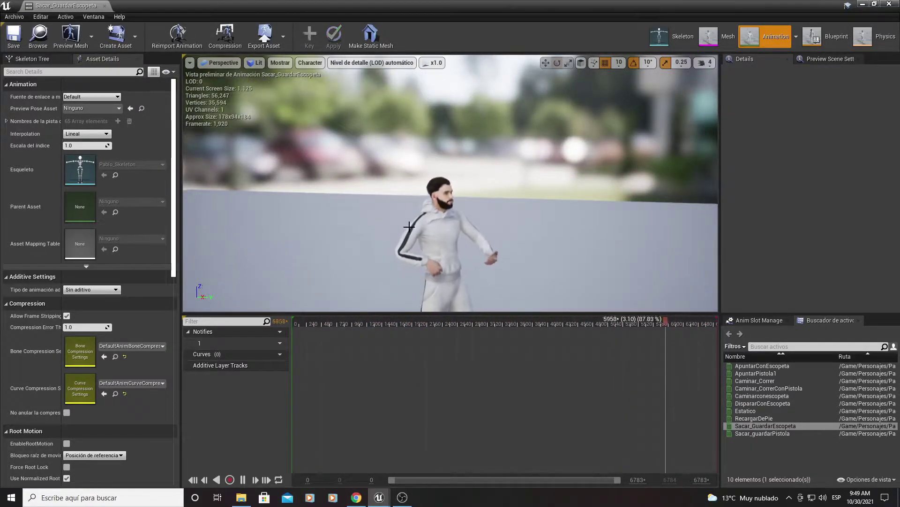
{"action": "key", "text": "alt+Tab"}
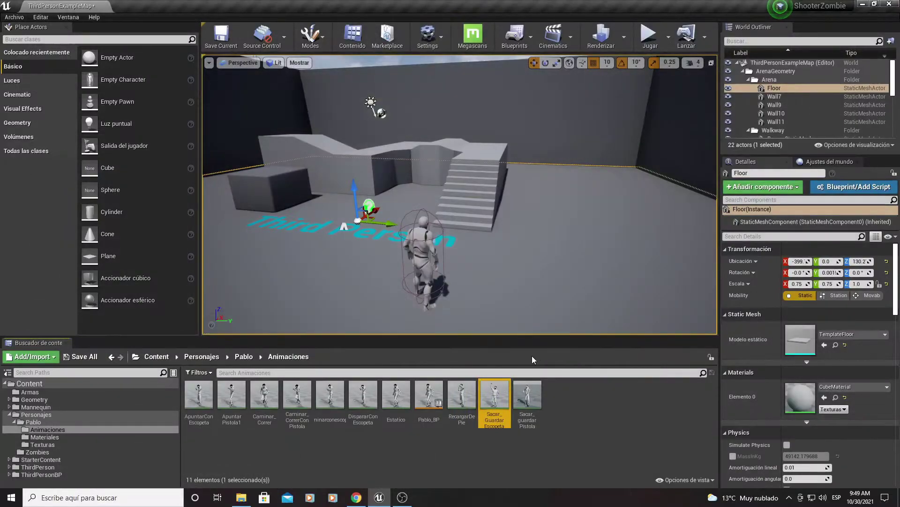
{"action": "double_click", "coordinate": [538, 389]}
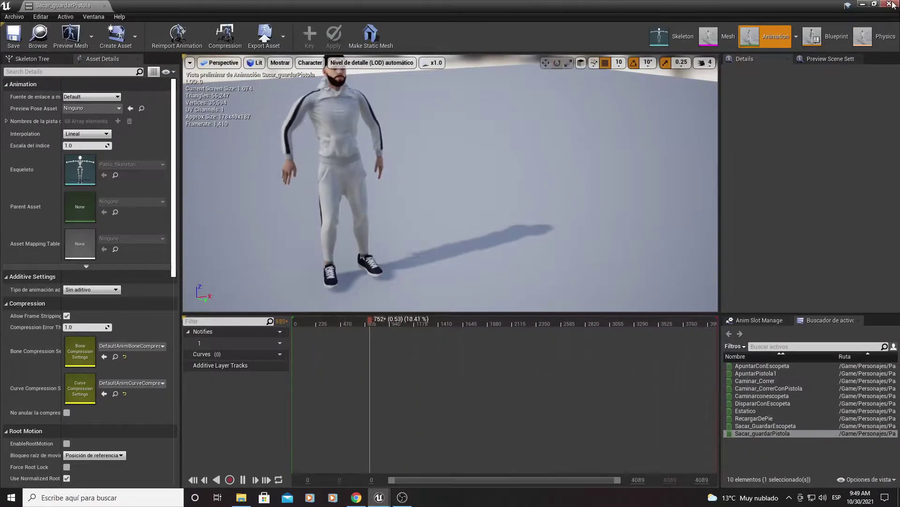
{"action": "key", "text": "alt+Tab"}
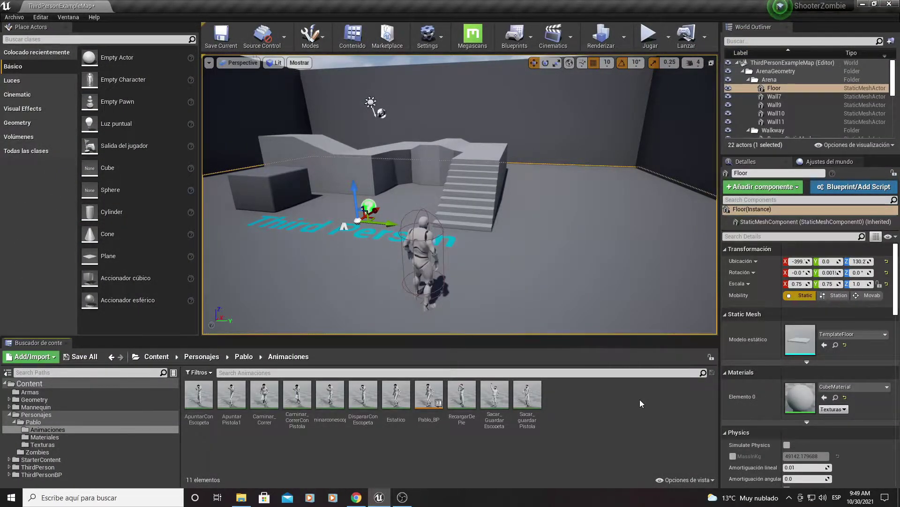
Go up to Content and inspect the Armas folder's SM_Beretta M9 pistol mesh
{"action": "key", "text": "alt+Left"}
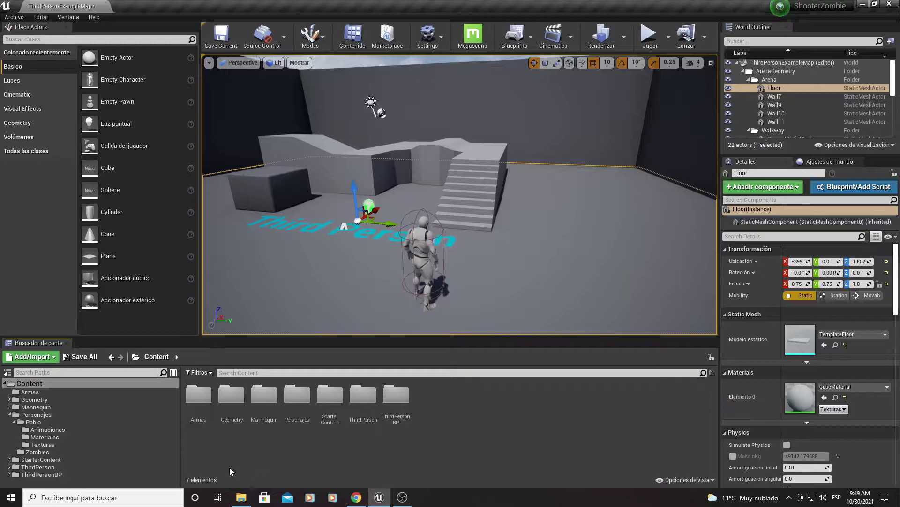
{"action": "double_click", "coordinate": [197, 390]}
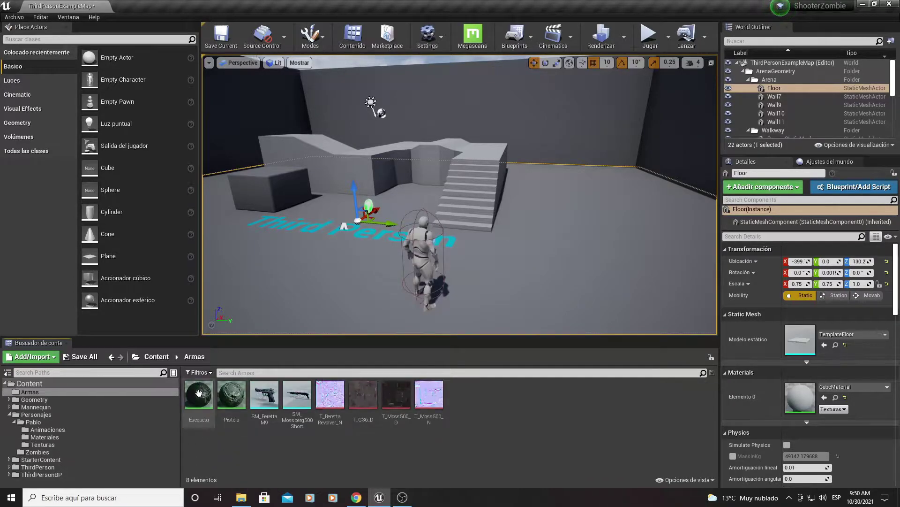
{"action": "left_click", "coordinate": [157, 356]}
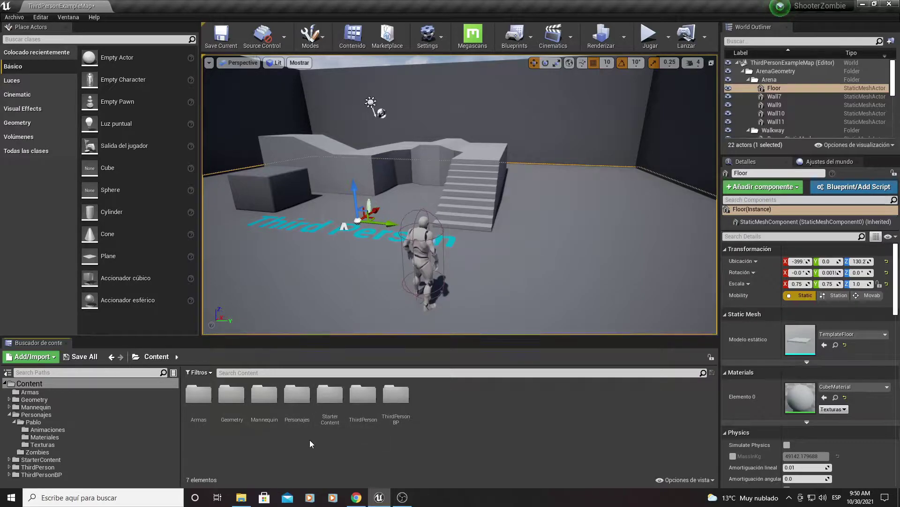
{"action": "double_click", "coordinate": [210, 408]}
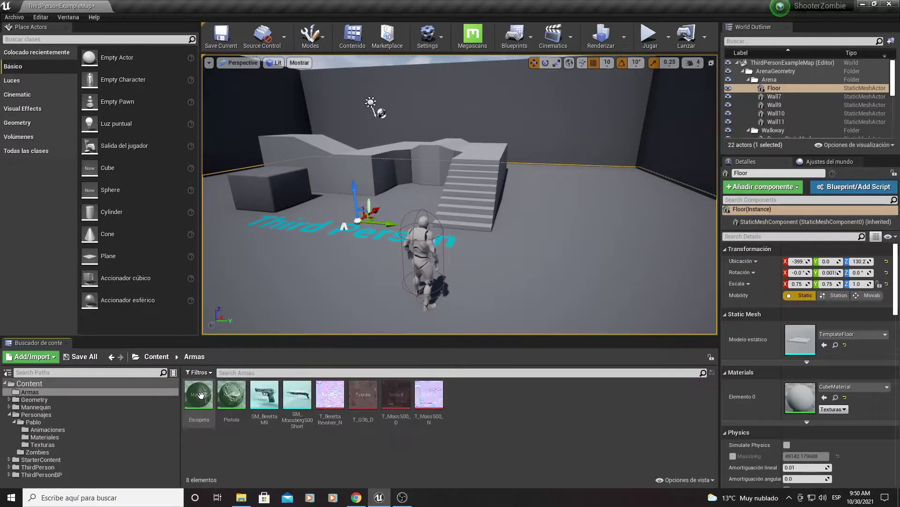
{"action": "left_click", "coordinate": [278, 409]}
{"action": "left_click", "coordinate": [325, 478]}
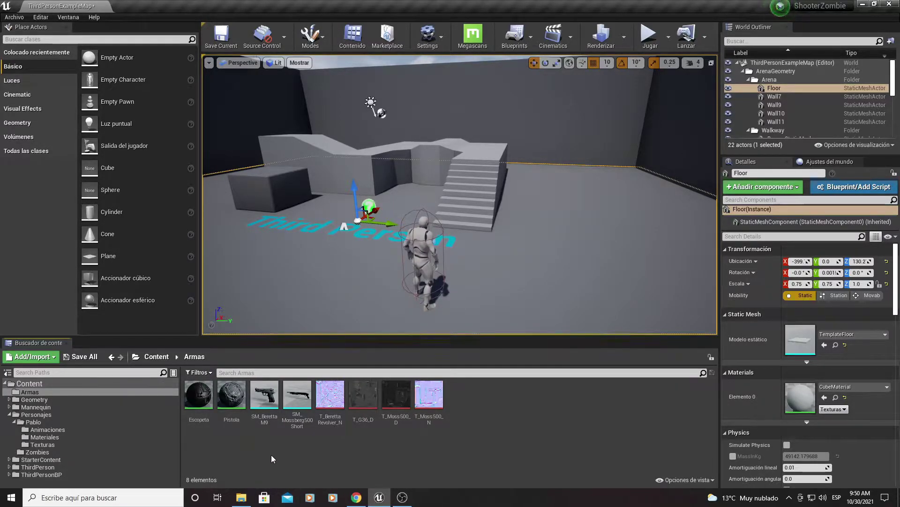
Return to Content, select the Armas folder, and bring up File Explorer on Documentos
{"action": "left_click", "coordinate": [165, 358]}
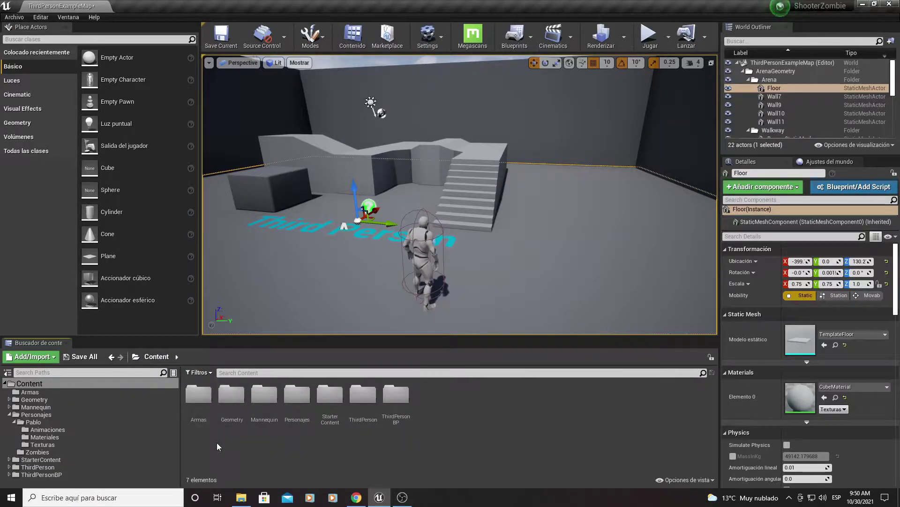
{"action": "left_click", "coordinate": [202, 390]}
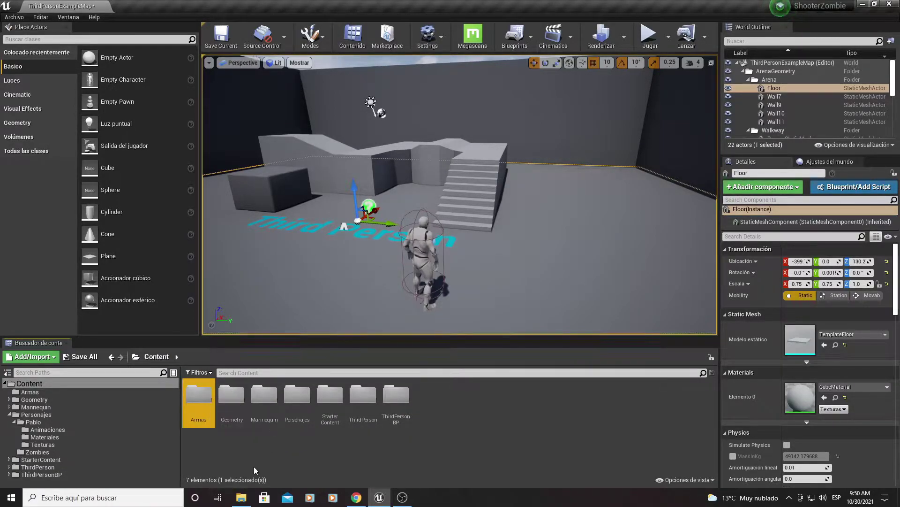
{"action": "left_click", "coordinate": [241, 497]}
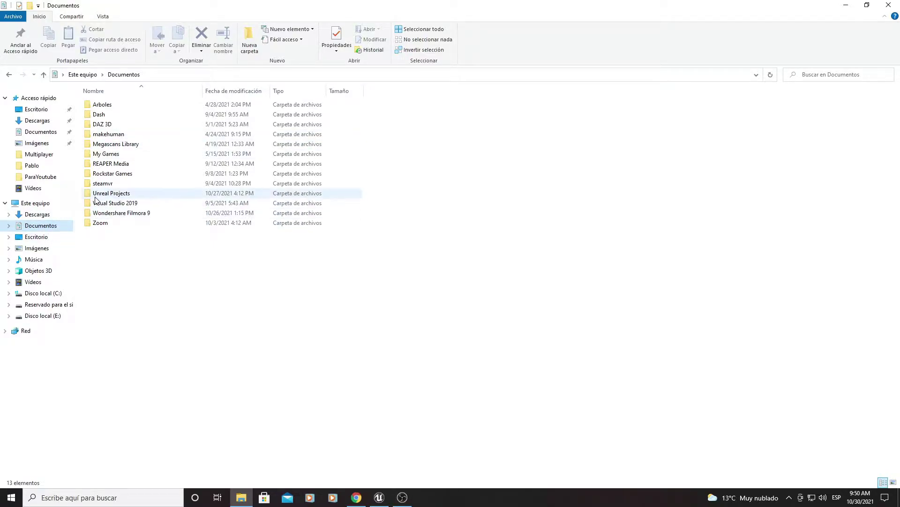
Locate Armas under Unreal Projects > ShooterZombie > Content on disk, then return to Unreal
{"action": "double_click", "coordinate": [117, 195]}
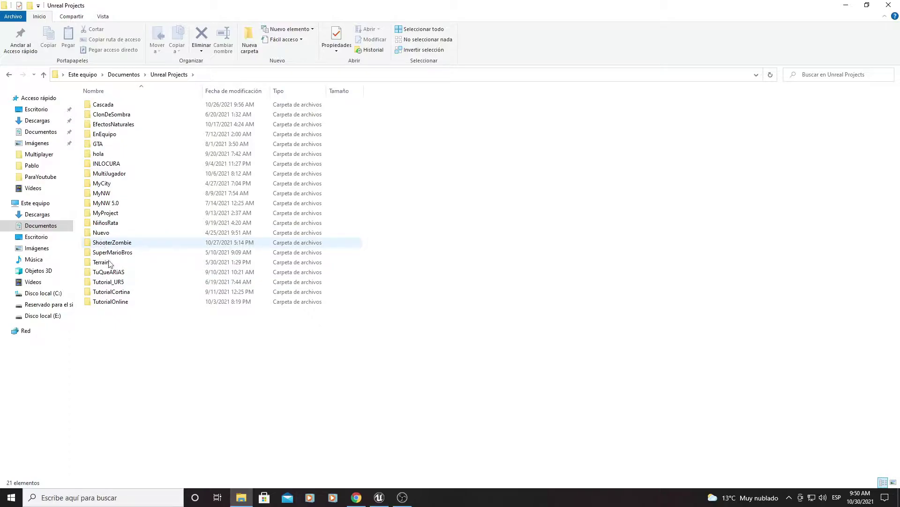
{"action": "double_click", "coordinate": [117, 243]}
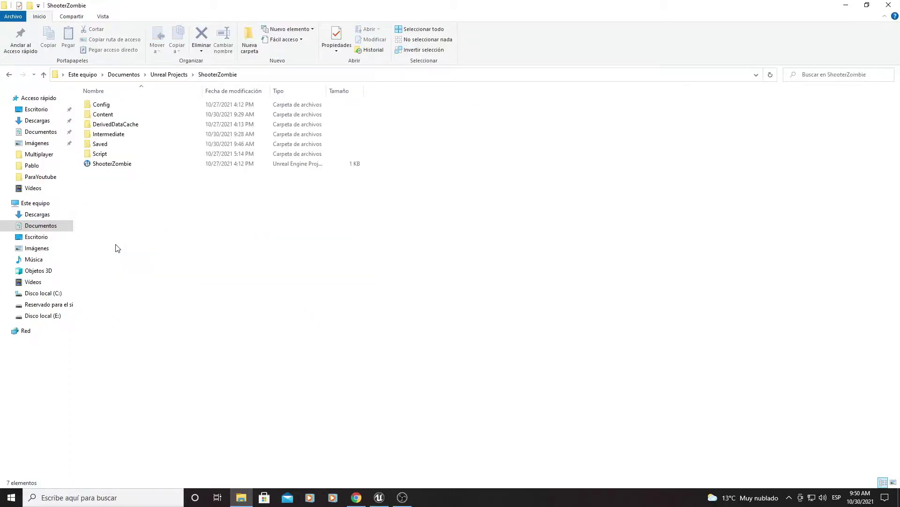
{"action": "double_click", "coordinate": [96, 114]}
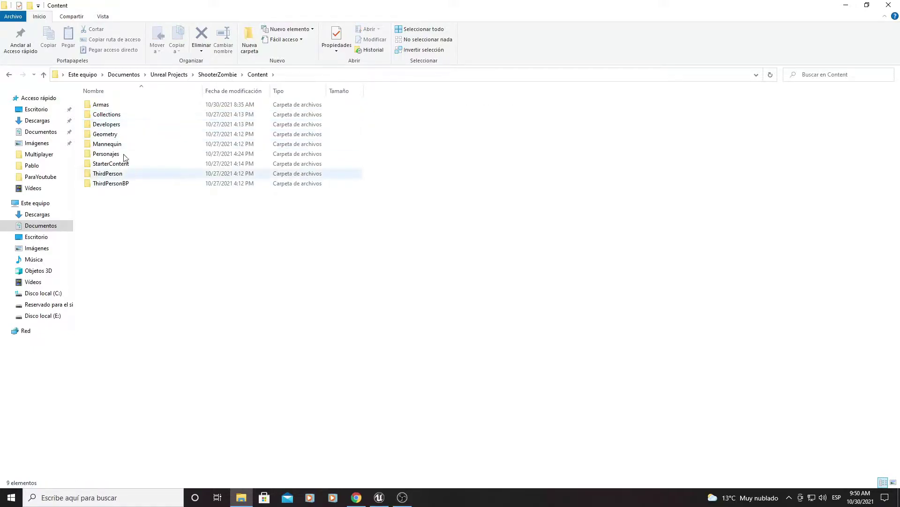
{"action": "left_click", "coordinate": [101, 106]}
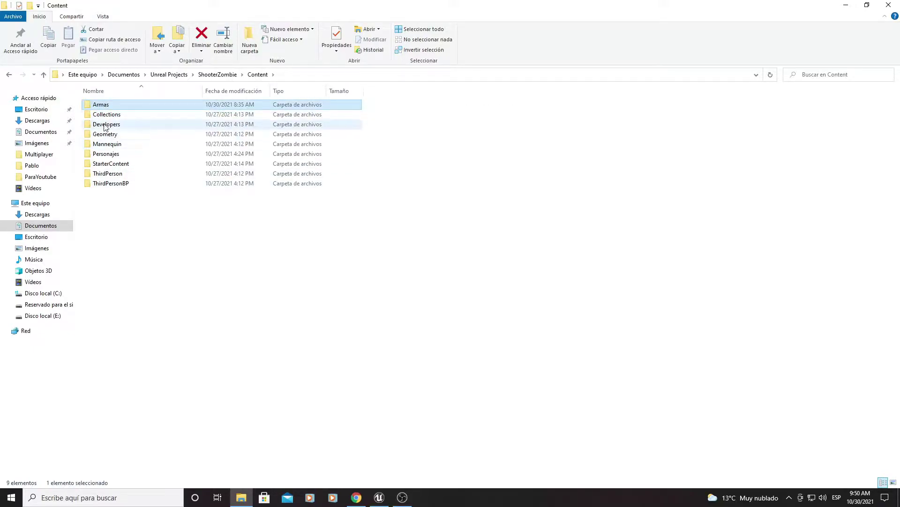
{"action": "left_click", "coordinate": [381, 496]}
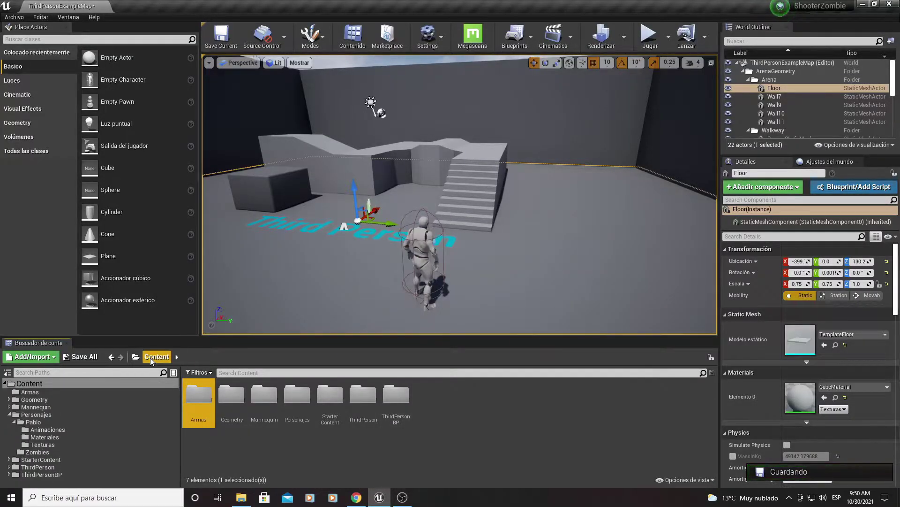
Inspect the Pistola material graph in a resized editor window, then close it
{"action": "double_click", "coordinate": [208, 394]}
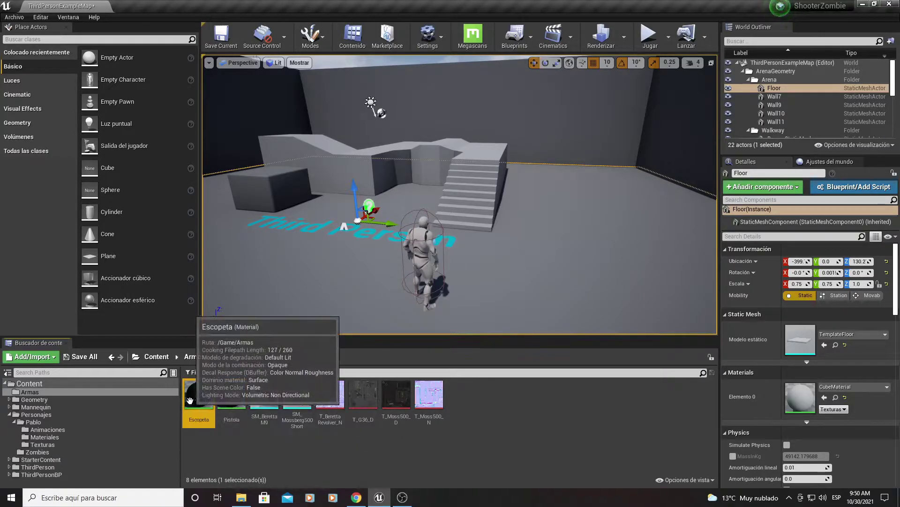
{"action": "left_click", "coordinate": [231, 397]}
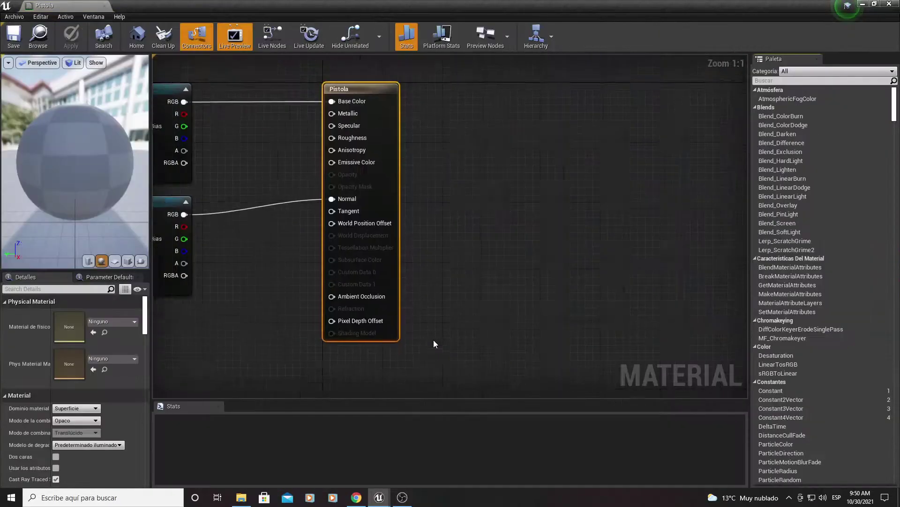
{"action": "left_click", "coordinate": [875, 5]}
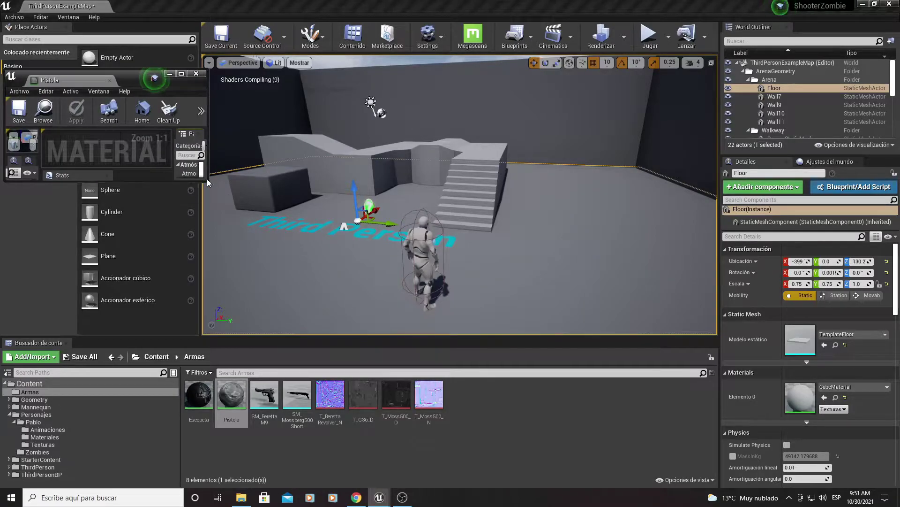
{"action": "left_click_drag", "start_coordinate": [208, 182], "coordinate": [593, 420]}
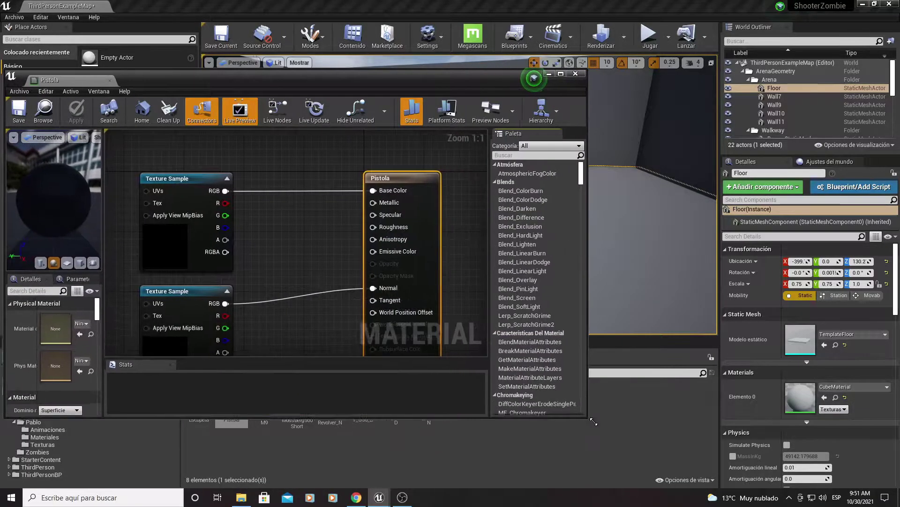
{"action": "left_click_drag", "start_coordinate": [429, 81], "coordinate": [444, 38]}
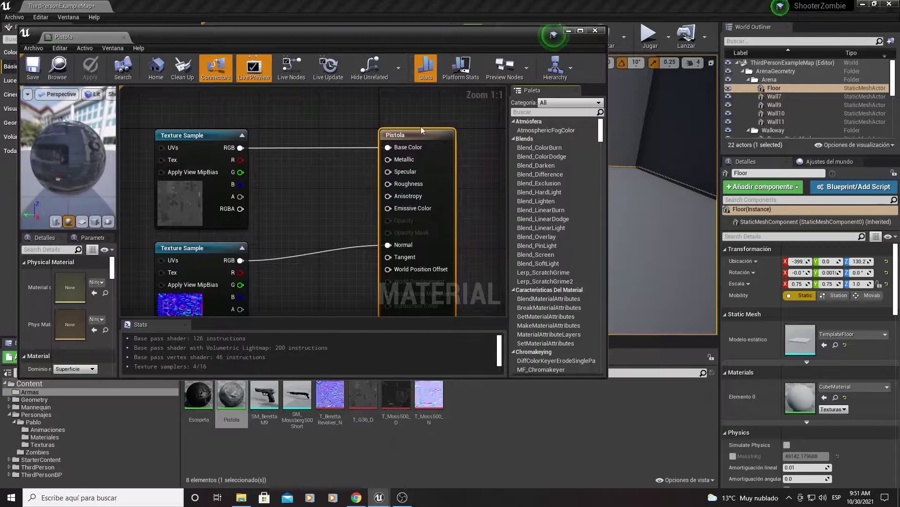
{"action": "scroll", "coordinate": [300, 206], "scroll_direction": "down", "scroll_amount": 1}
{"action": "scroll", "coordinate": [306, 196], "scroll_direction": "down", "scroll_amount": 1}
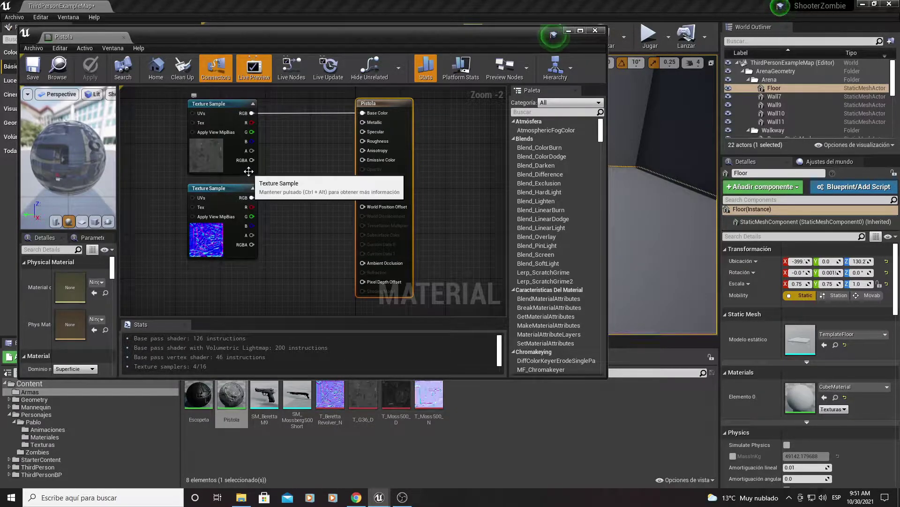
{"action": "left_click", "coordinate": [596, 31]}
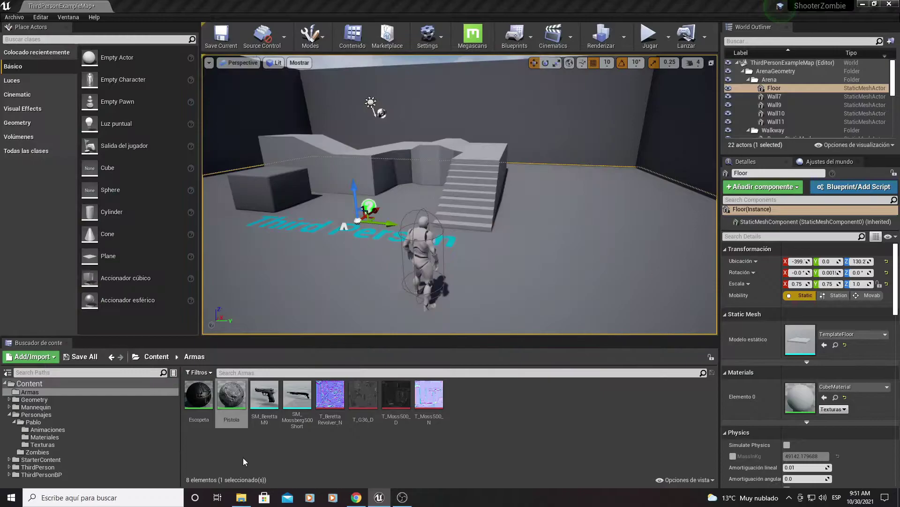
Inspect the Escopeta material's two texture sample nodes, then close its editor
{"action": "double_click", "coordinate": [201, 398]}
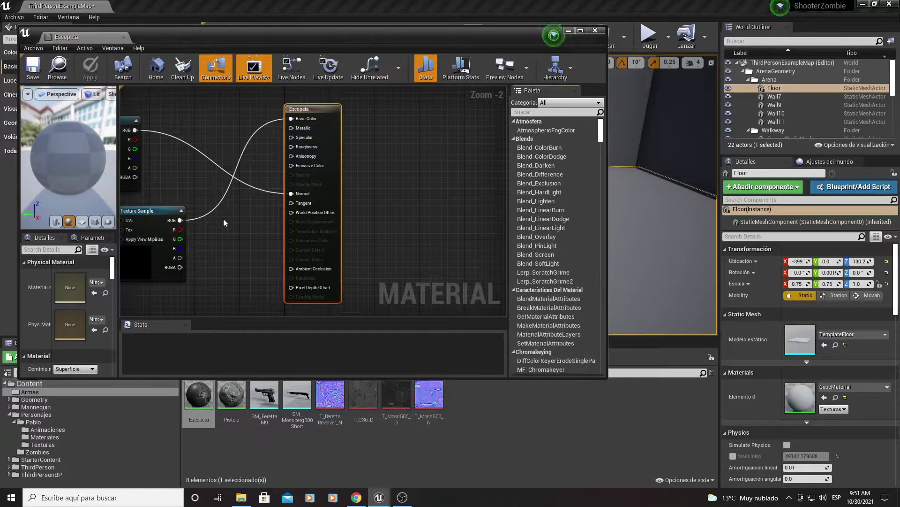
{"action": "right_click_drag", "start_coordinate": [225, 197], "coordinate": [295, 191]}
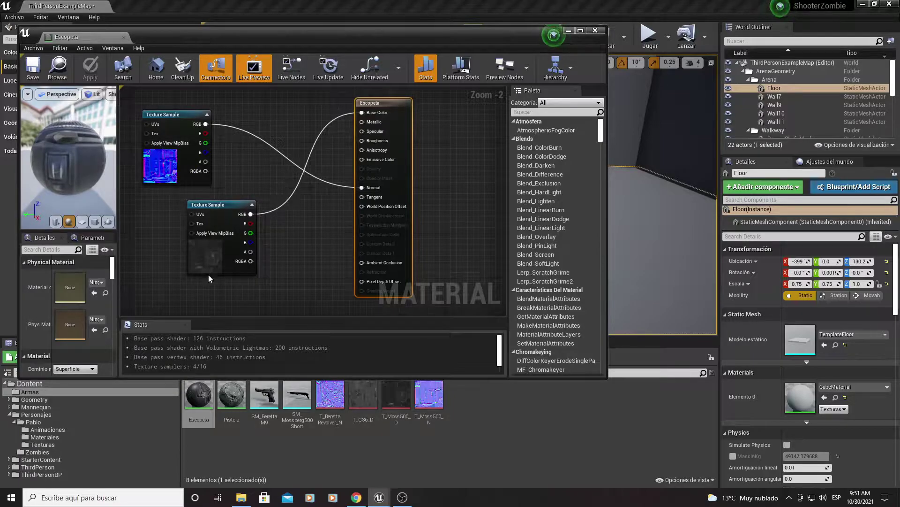
{"action": "left_click", "coordinate": [595, 31]}
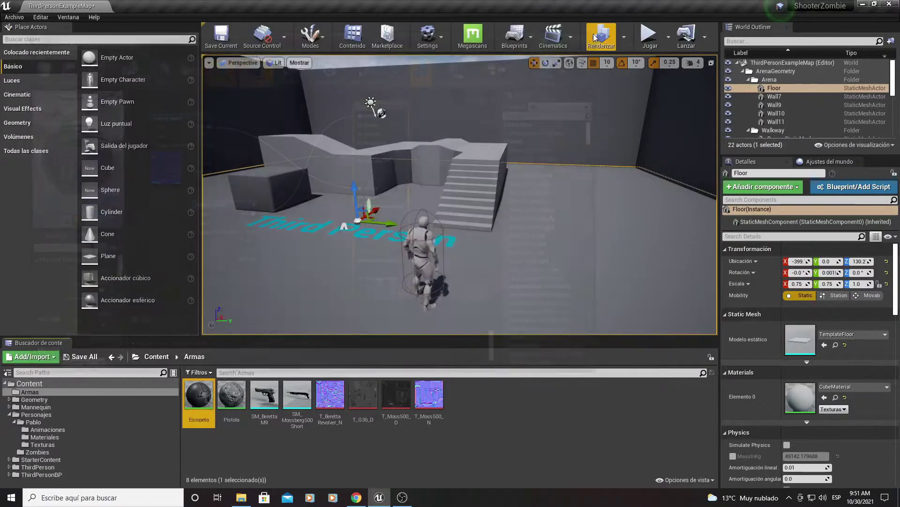
{"action": "left_click", "coordinate": [290, 408]}
{"action": "left_click_drag", "start_coordinate": [295, 360], "coordinate": [337, 262]}
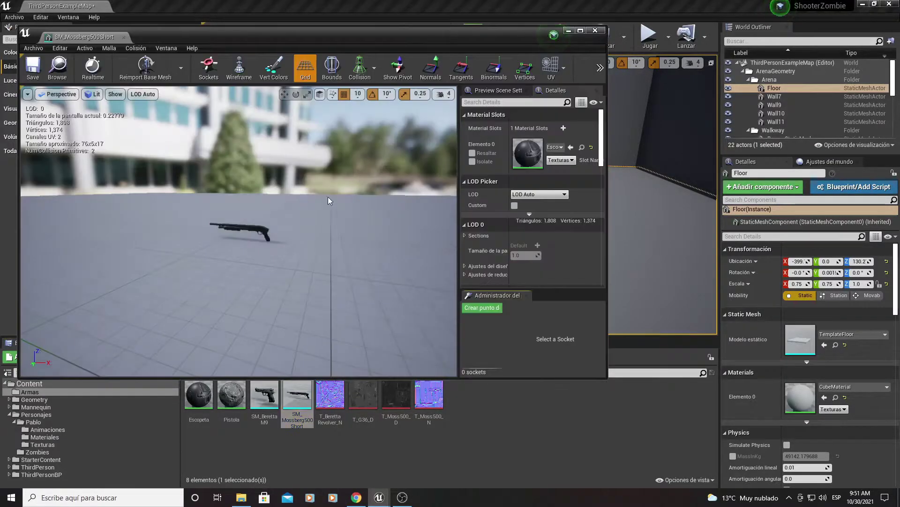
{"action": "left_click", "coordinate": [198, 397]}
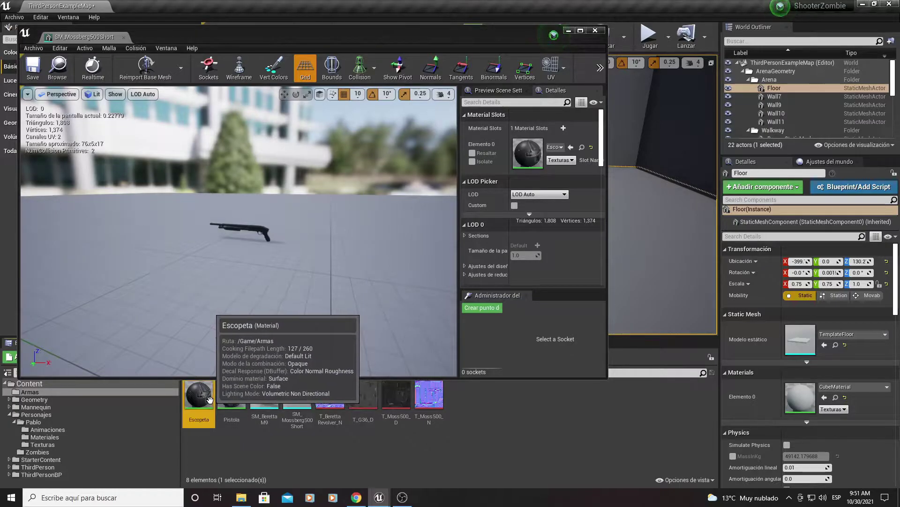
{"action": "left_click", "coordinate": [595, 30]}
{"action": "double_click", "coordinate": [256, 404]}
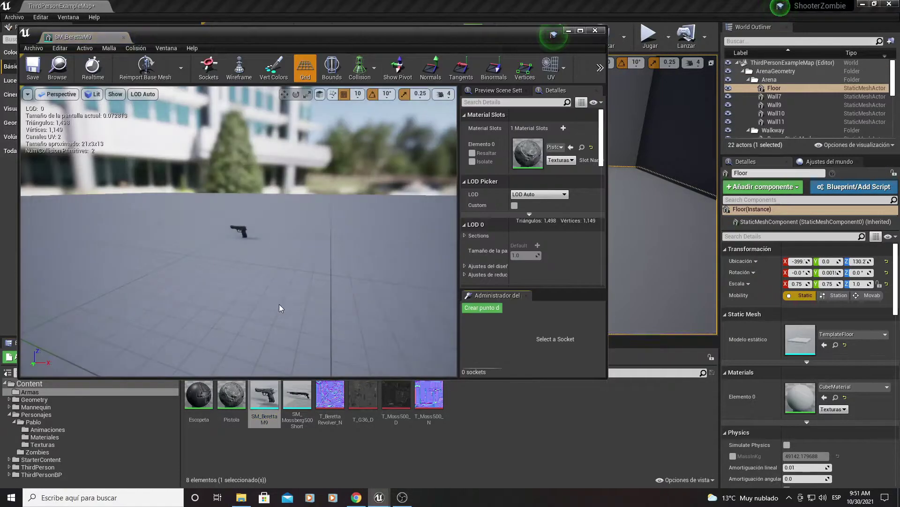
{"action": "left_click", "coordinate": [234, 400]}
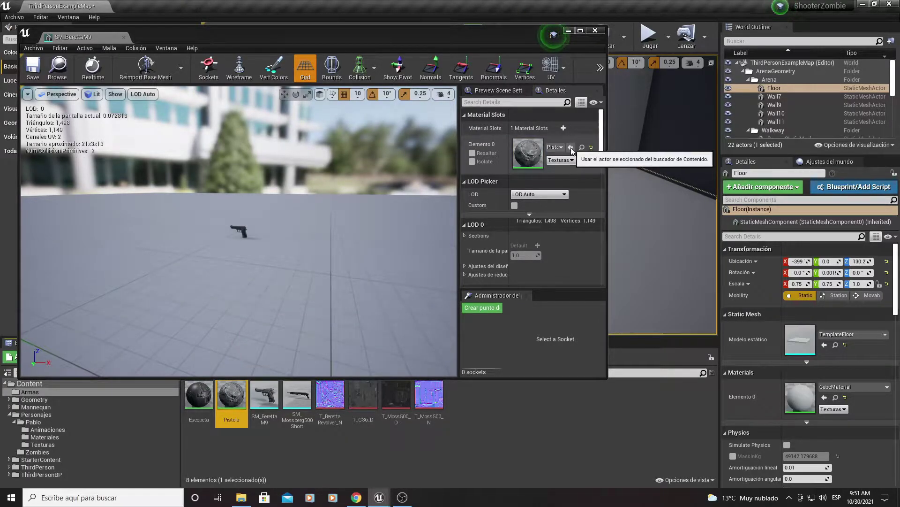
{"action": "left_click", "coordinate": [348, 218]}
{"action": "mouse_move", "coordinate": [239, 230]}
{"action": "left_mouse_down"}
{"action": "mouse_move", "coordinate": [239, 282]}
{"action": "mouse_move", "coordinate": [282, 272]}
{"action": "left_mouse_up"}
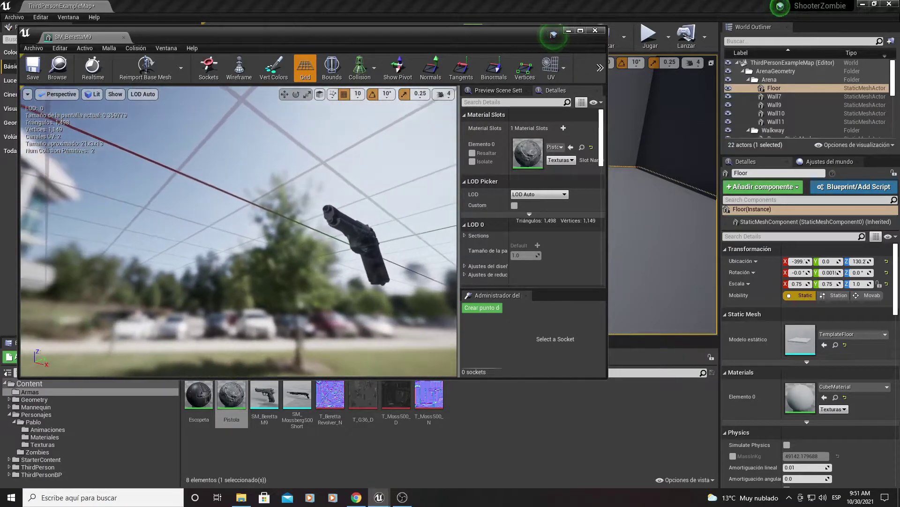
{"action": "left_click", "coordinate": [595, 31]}
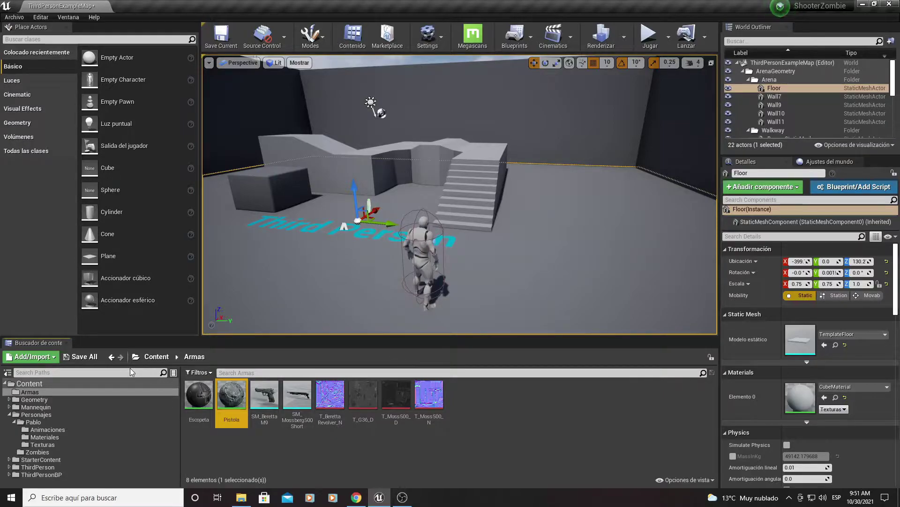
Delete the ThirdPersonCharacter from the level, then run and stop a short play test
{"action": "left_click", "coordinate": [156, 357]}
{"action": "left_click_drag", "start_coordinate": [393, 216], "coordinate": [393, 221]}
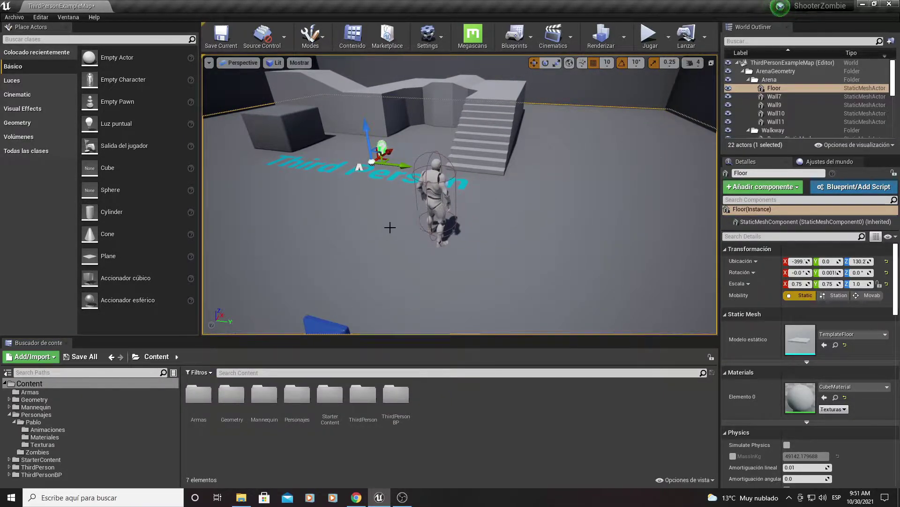
{"action": "left_click", "coordinate": [431, 190]}
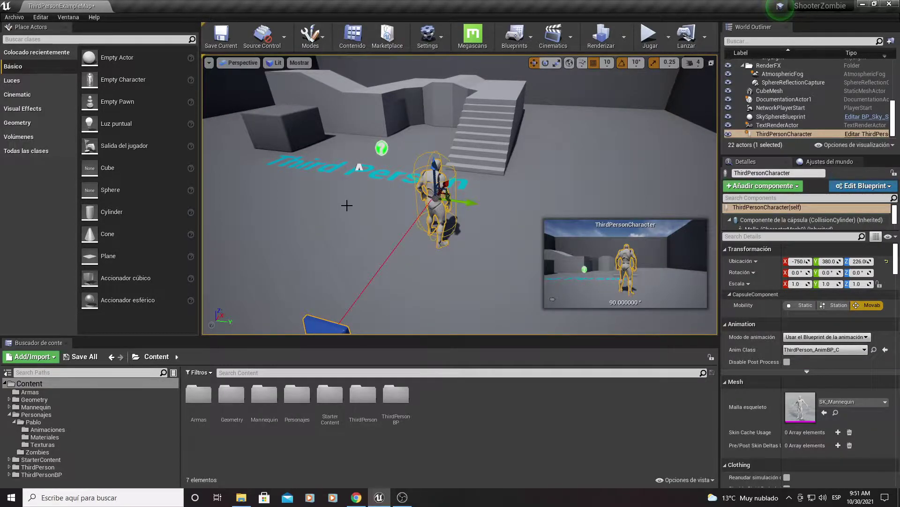
{"action": "key", "text": "Delete"}
{"action": "left_click_drag", "start_coordinate": [460, 195], "coordinate": [464, 202]}
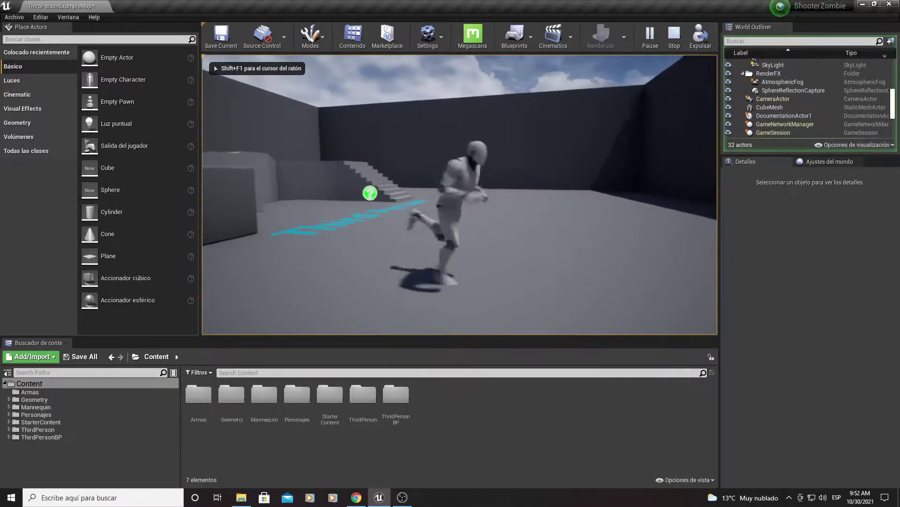
{"action": "key", "text": "shift+F1"}
{"action": "key", "text": "Escape"}
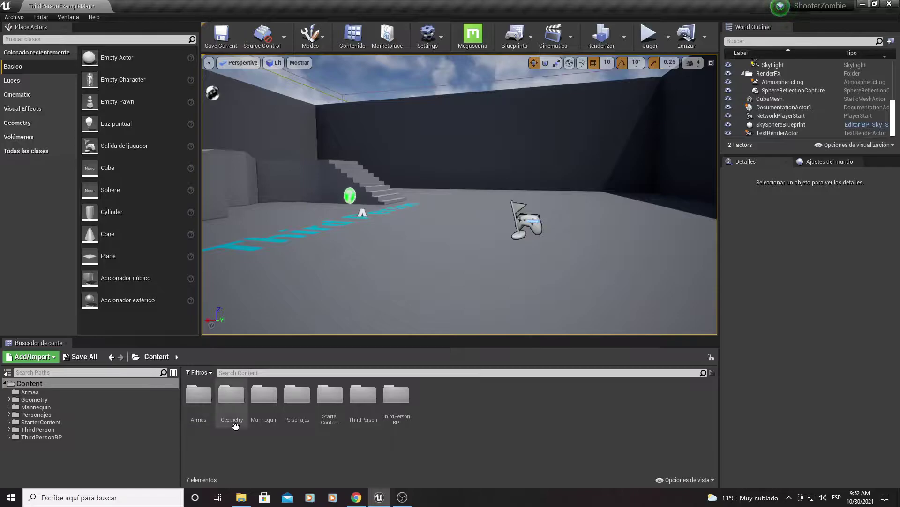
Check the ThirdPersonCharacter blueprint in ThirdPersonBP > Blueprints, then go back into Personajes
{"action": "double_click", "coordinate": [389, 399]}
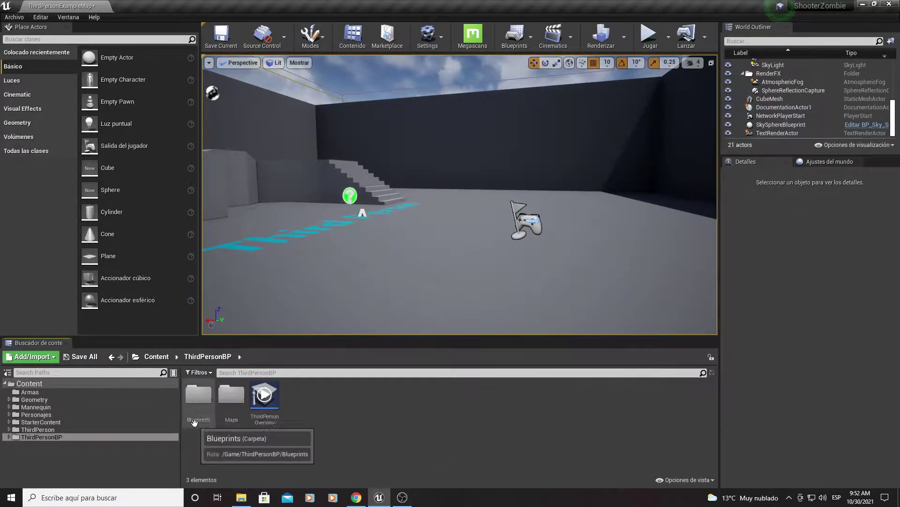
{"action": "left_click", "coordinate": [154, 357]}
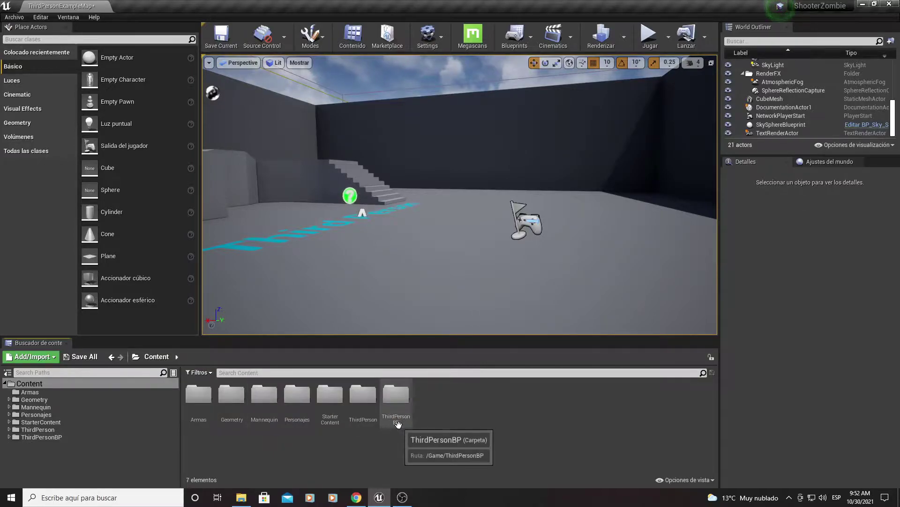
{"action": "double_click", "coordinate": [402, 398]}
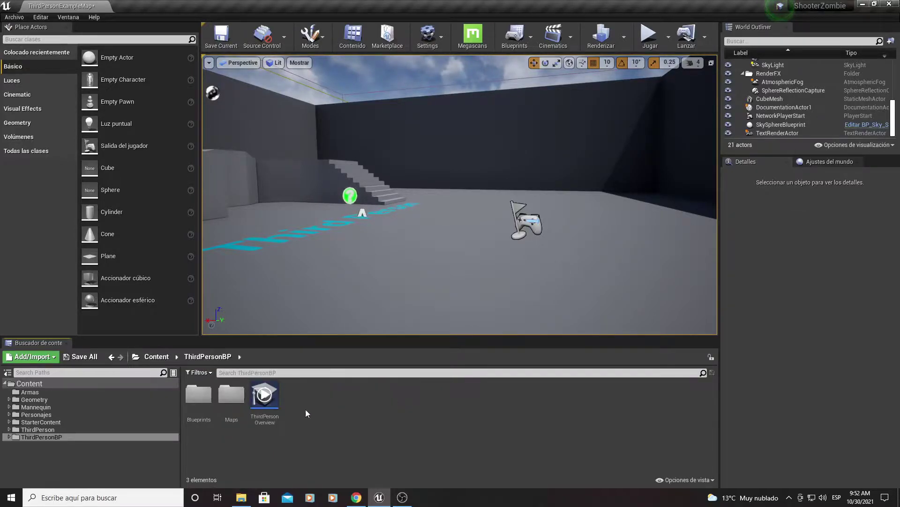
{"action": "double_click", "coordinate": [211, 406]}
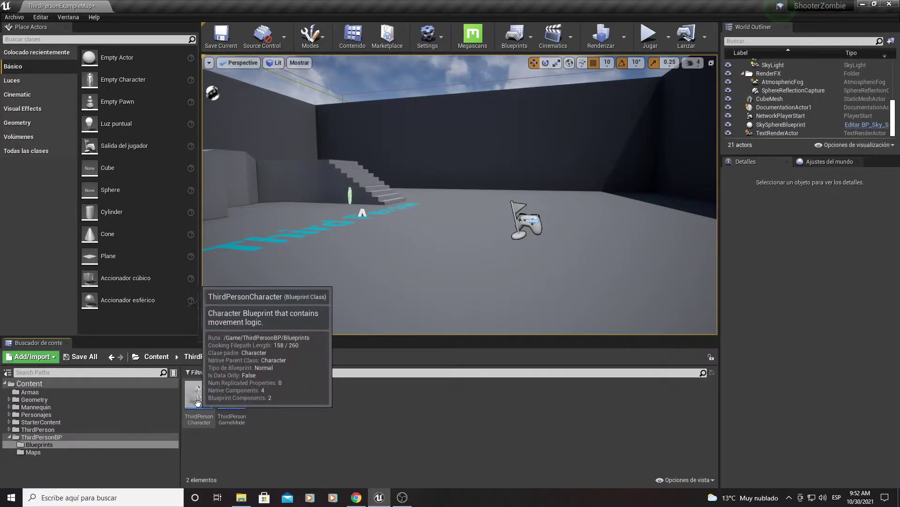
{"action": "right_click", "coordinate": [199, 395]}
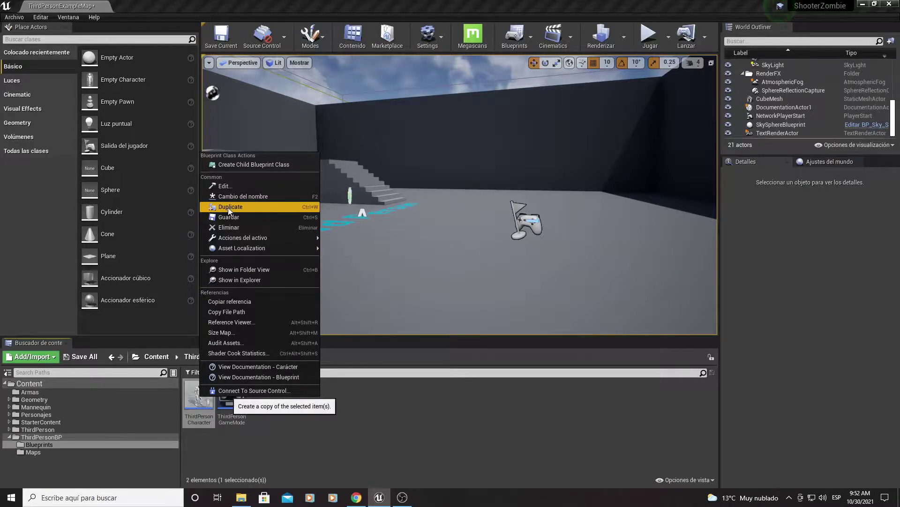
{"action": "left_click", "coordinate": [381, 395]}
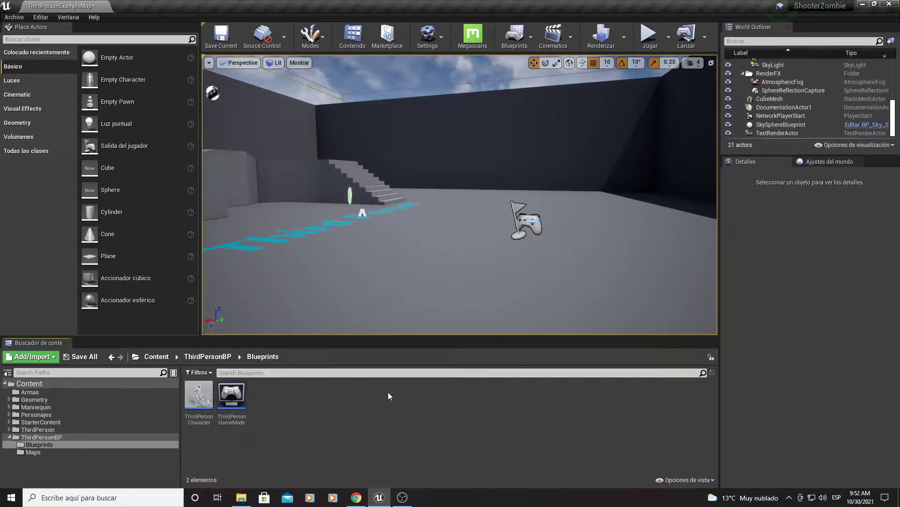
{"action": "left_click", "coordinate": [157, 357]}
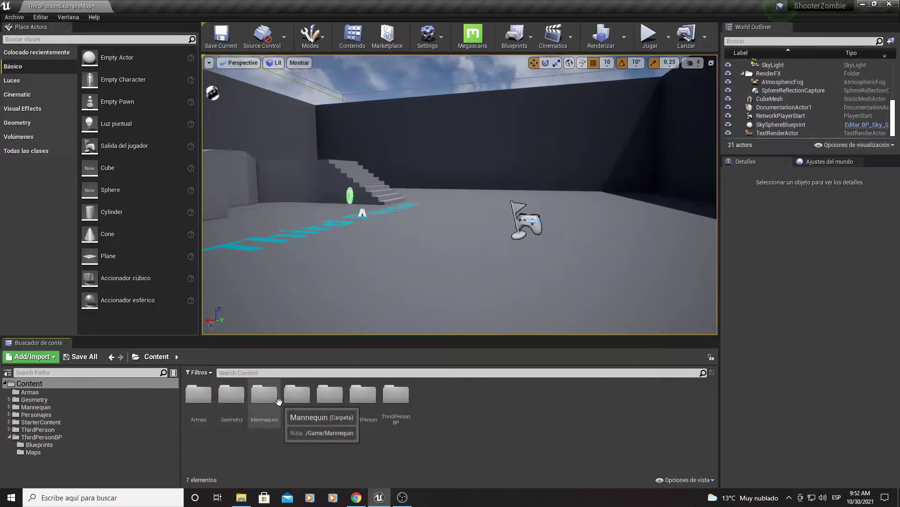
{"action": "double_click", "coordinate": [297, 394]}
Select the Pablo Character blueprint, then play the level, jump once, and stop
{"action": "double_click", "coordinate": [199, 394]}
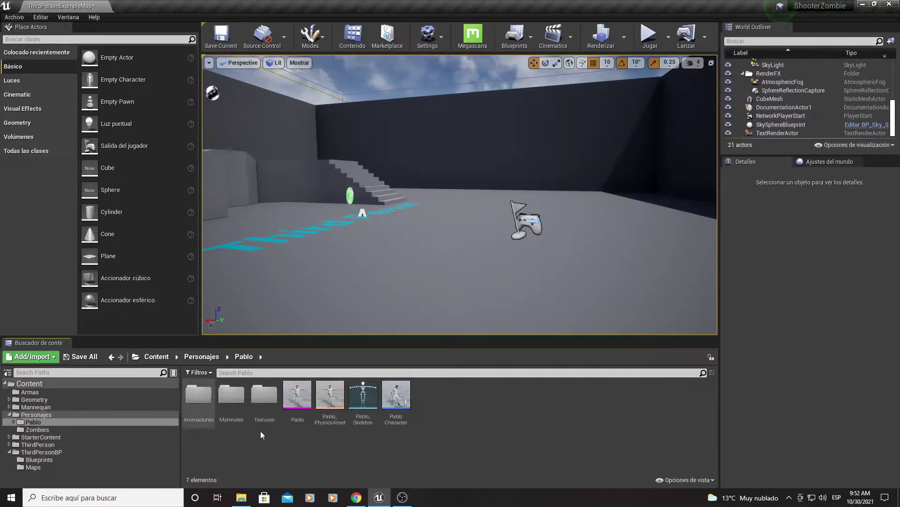
{"action": "left_click", "coordinate": [382, 411]}
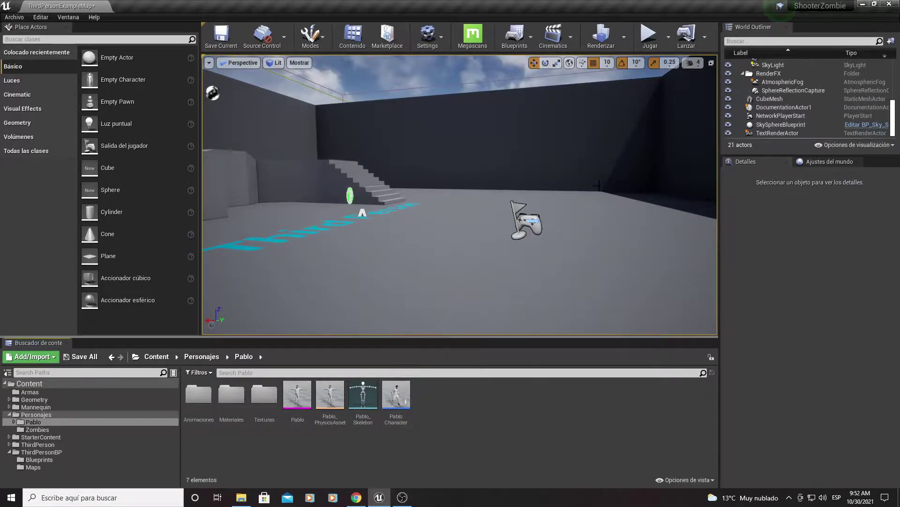
{"action": "left_click", "coordinate": [649, 35]}
{"action": "left_click", "coordinate": [579, 146]}
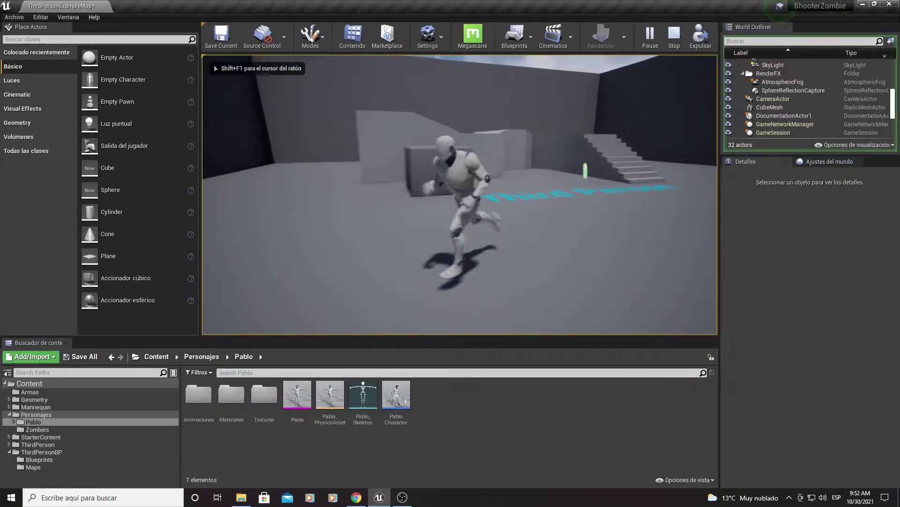
{"action": "key", "text": "space"}
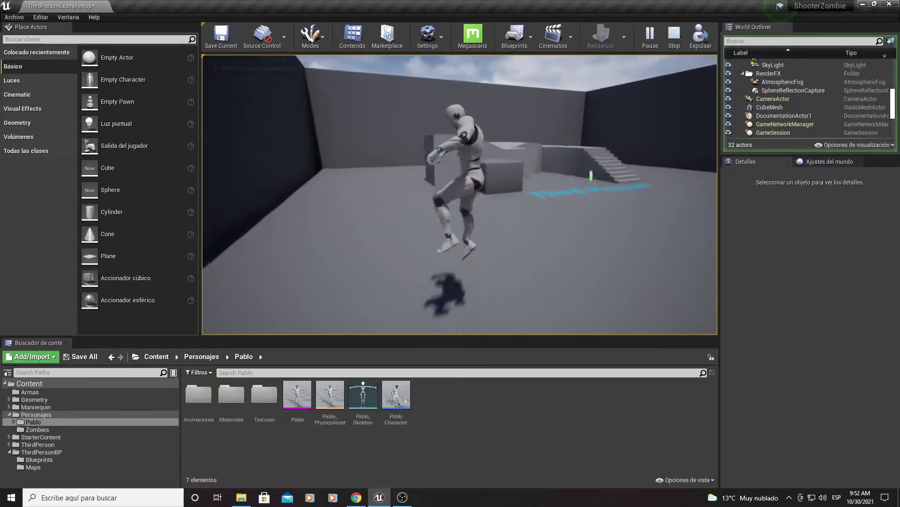
{"action": "key", "text": "Escape"}
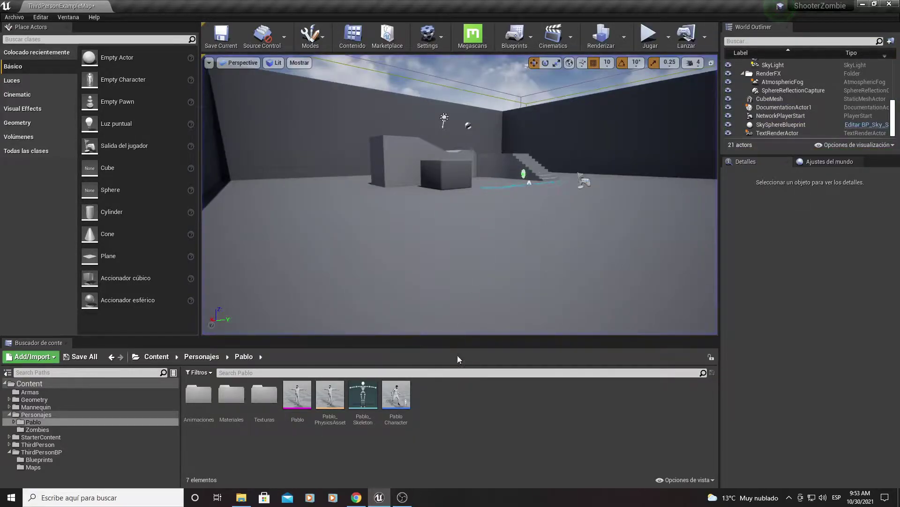
Open the ThirdPersonGameMode blueprint from ThirdPersonBP > Blueprints
{"action": "left_click", "coordinate": [161, 357]}
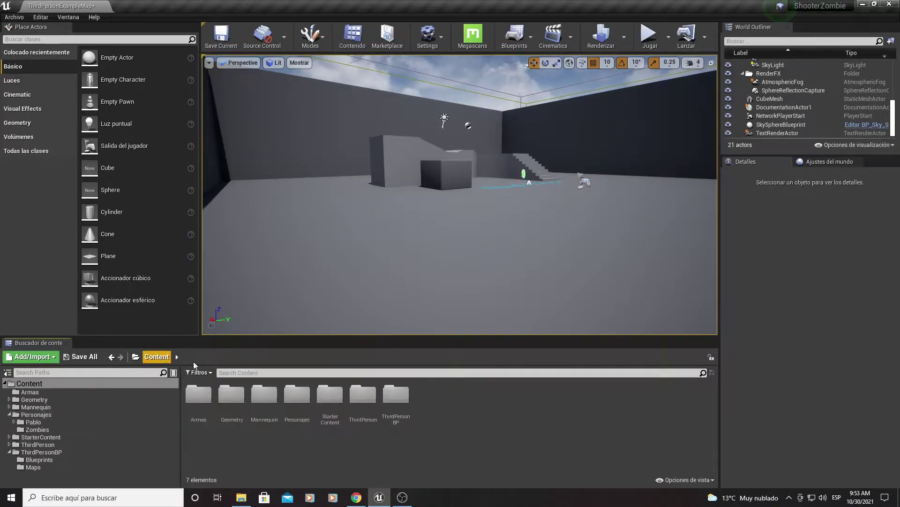
{"action": "double_click", "coordinate": [397, 396]}
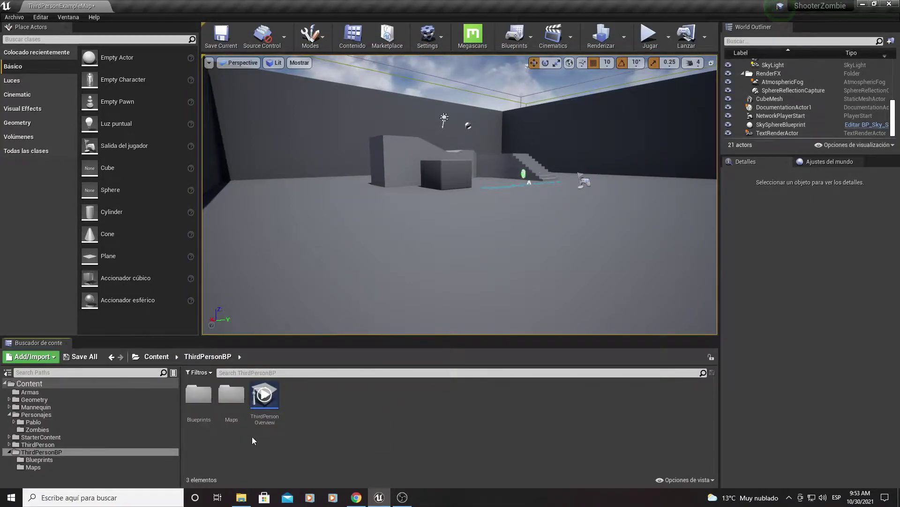
{"action": "double_click", "coordinate": [198, 396]}
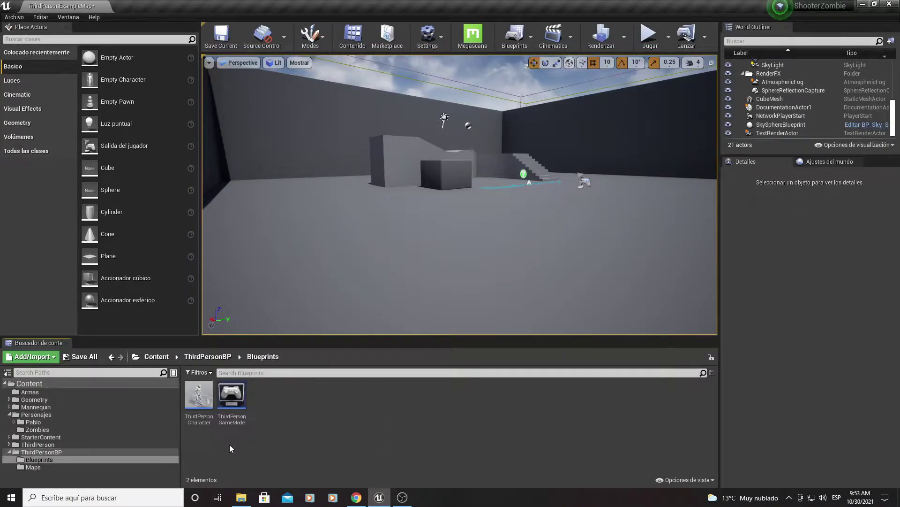
{"action": "double_click", "coordinate": [231, 394]}
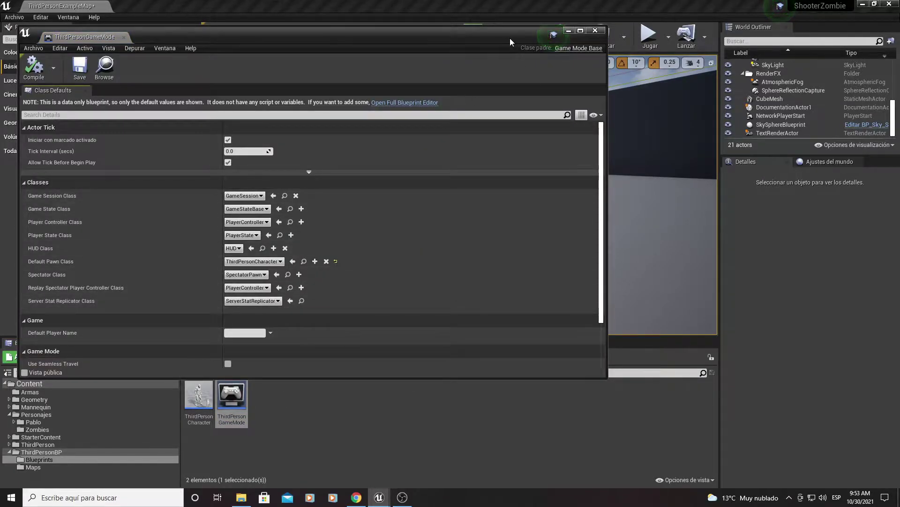
{"action": "left_click_drag", "start_coordinate": [510, 38], "coordinate": [594, 35]}
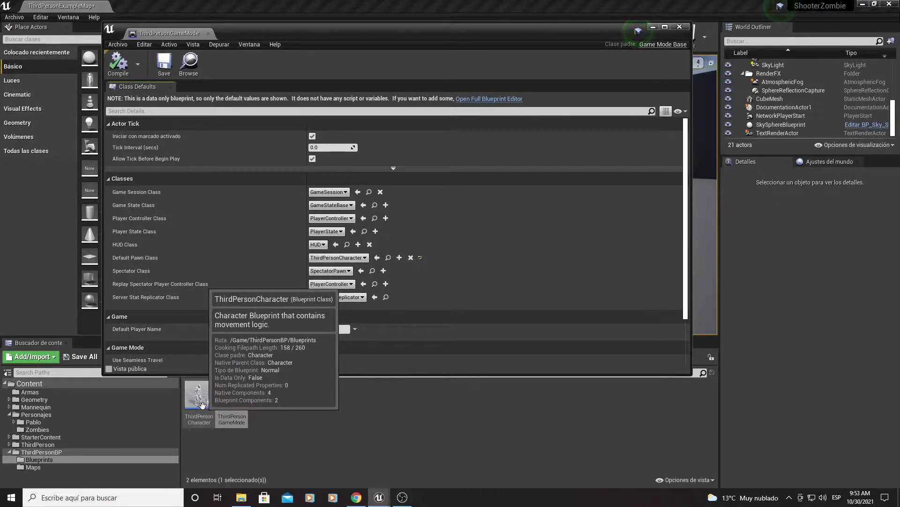
Set Default Pawn Class to PabloCharacter, then compile, save and close the game mode
{"action": "left_click", "coordinate": [366, 258]}
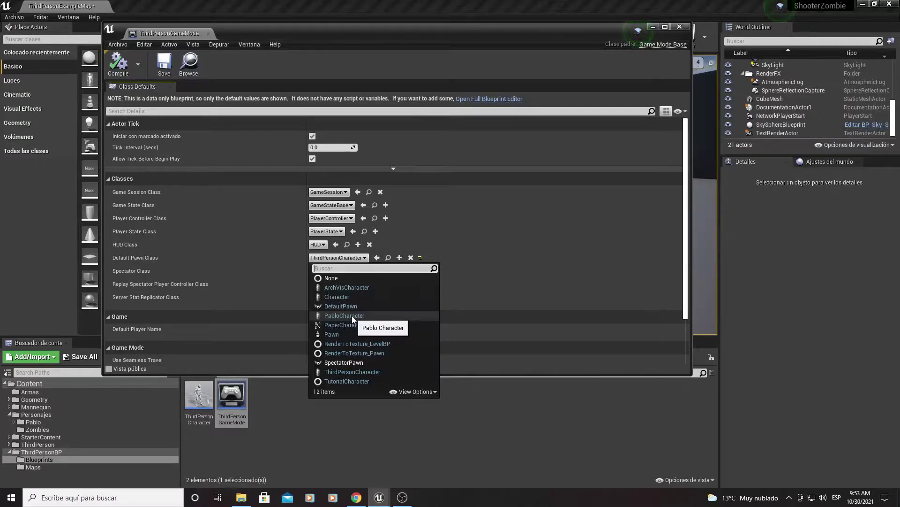
{"action": "left_click", "coordinate": [327, 317]}
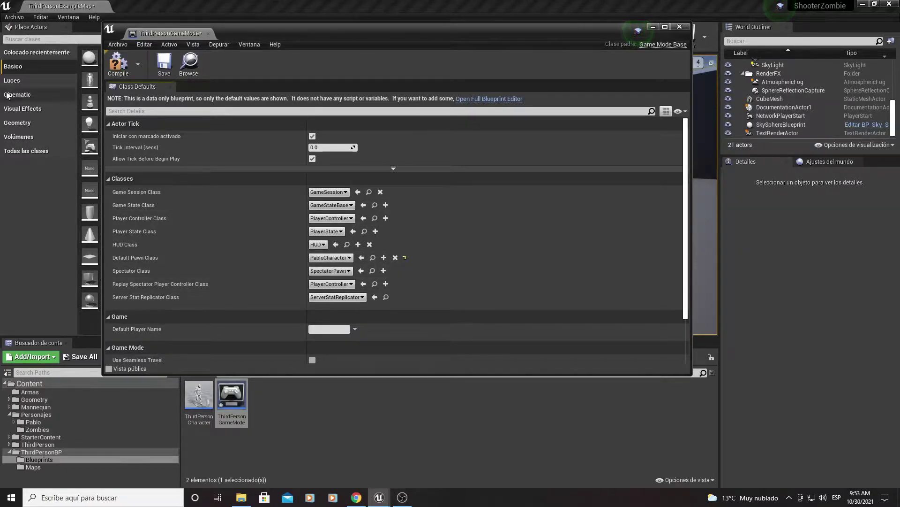
{"action": "left_click", "coordinate": [121, 66]}
{"action": "left_click", "coordinate": [164, 63]}
{"action": "left_click", "coordinate": [188, 63]}
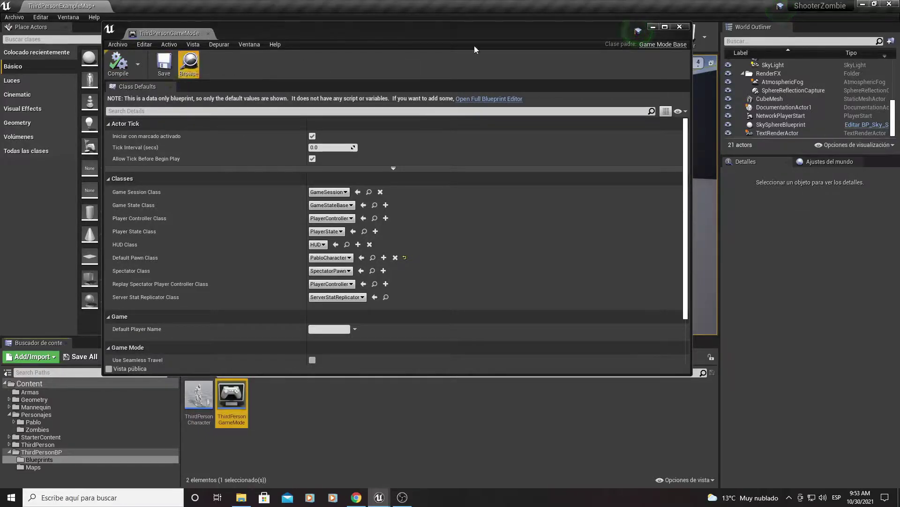
{"action": "left_click", "coordinate": [679, 26]}
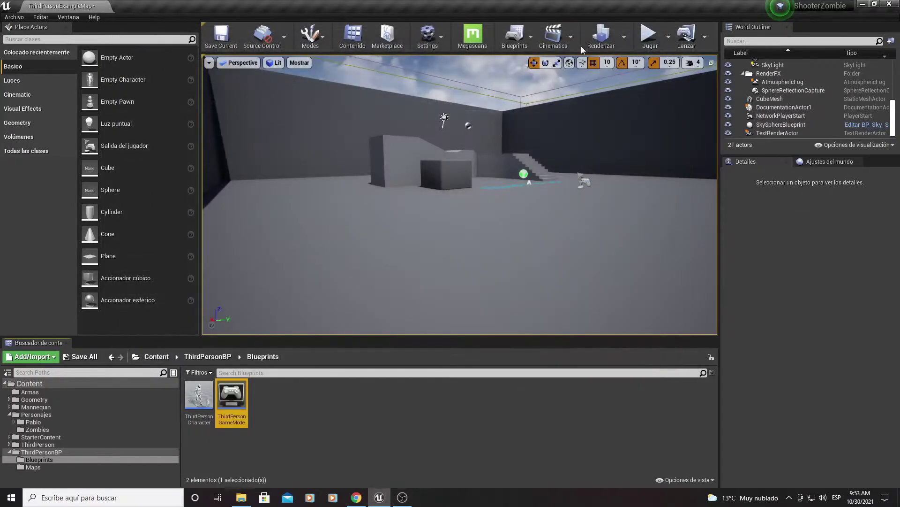
Play-test the level as Pablo, then stop the play session
{"action": "left_click", "coordinate": [650, 34]}
{"action": "left_click", "coordinate": [558, 136]}
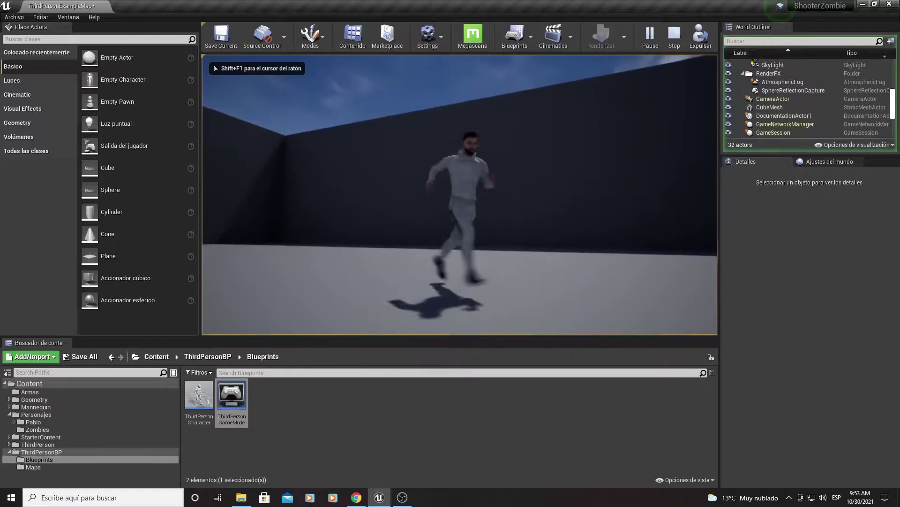
{"action": "key", "text": "Escape"}
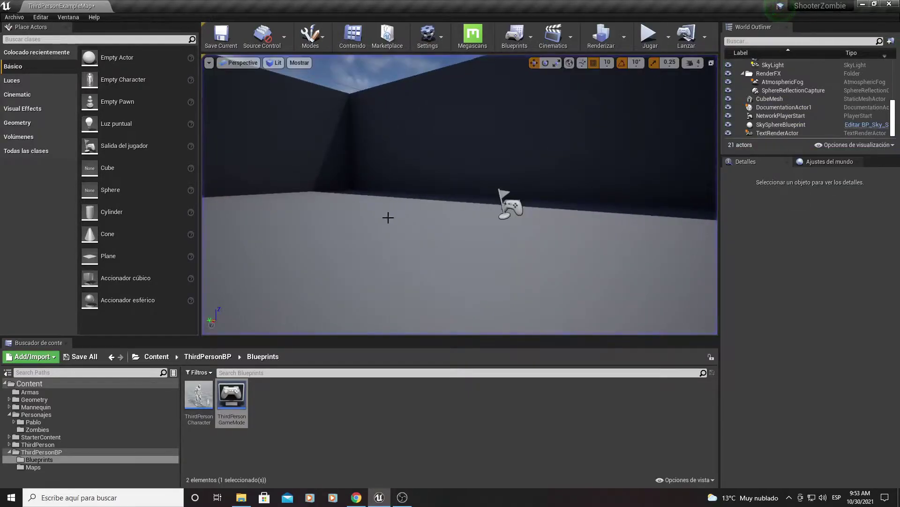
Browse to Personajes > Pablo > Animaciones and select the Pablo_BP animation blueprint
{"action": "left_click", "coordinate": [157, 356]}
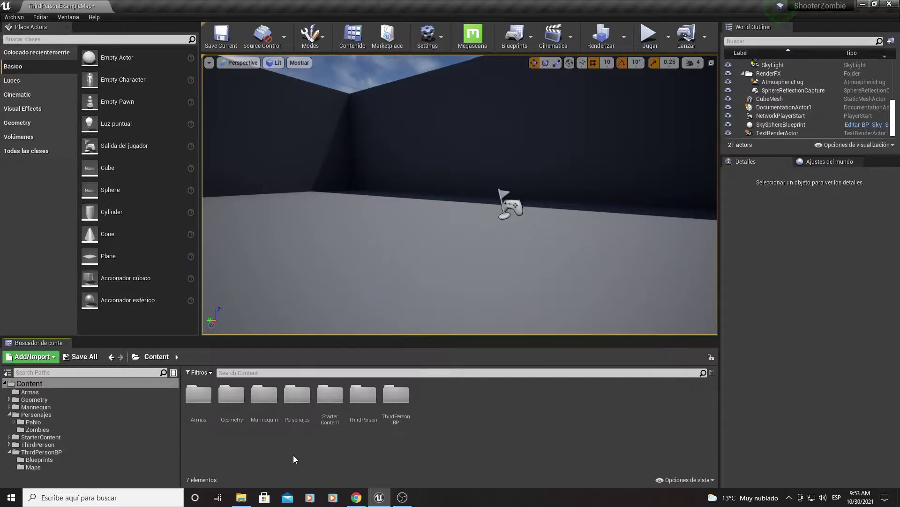
{"action": "double_click", "coordinate": [298, 402]}
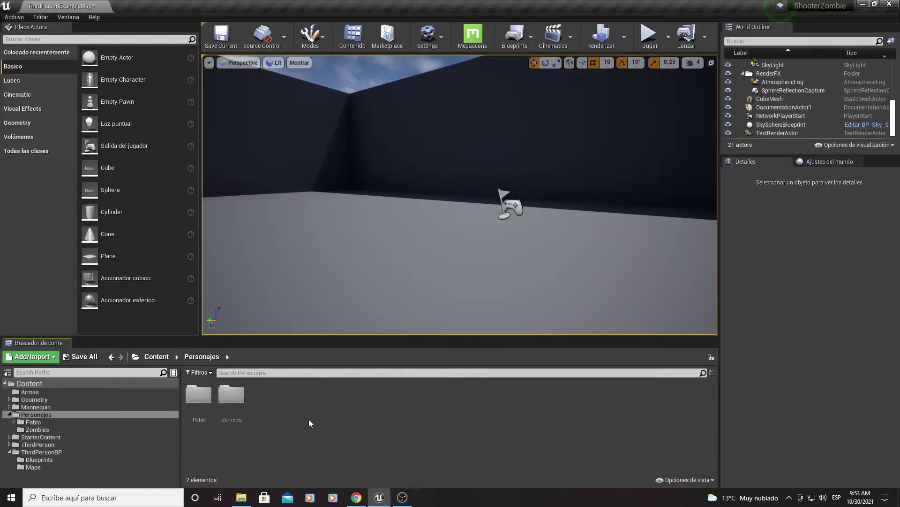
{"action": "double_click", "coordinate": [198, 394]}
{"action": "left_click", "coordinate": [201, 397]}
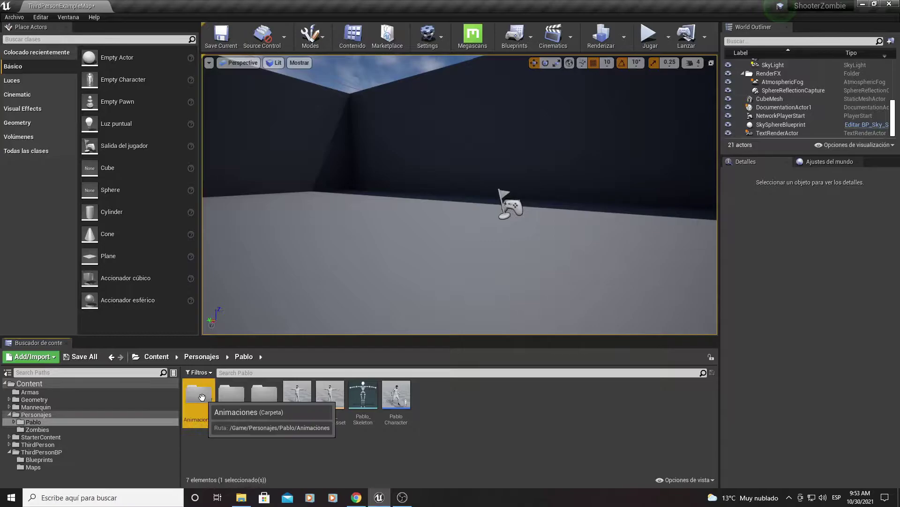
{"action": "double_click", "coordinate": [202, 397]}
{"action": "left_click", "coordinate": [429, 396]}
Open Pablo_BP in a full-screen editor and look over its state machine graph
{"action": "double_click", "coordinate": [434, 397]}
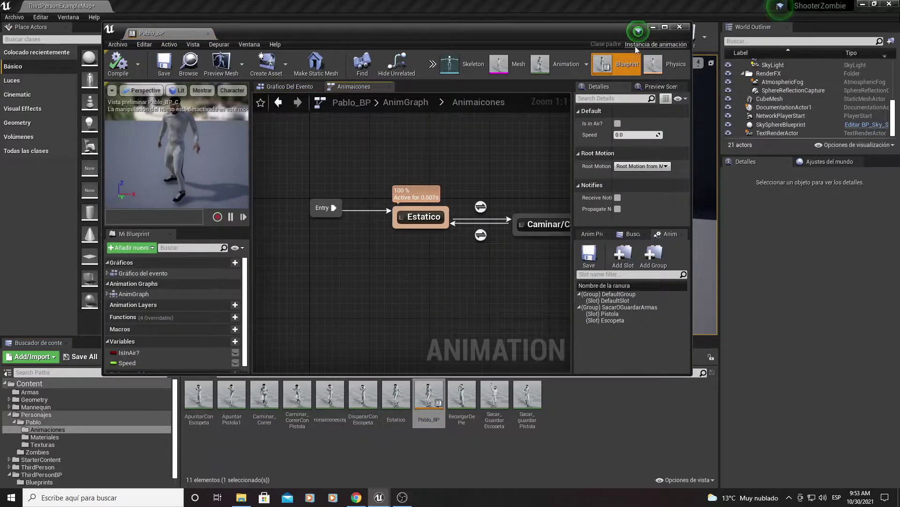
{"action": "left_click", "coordinate": [665, 28]}
{"action": "right_click_drag", "start_coordinate": [546, 137], "coordinate": [528, 134]}
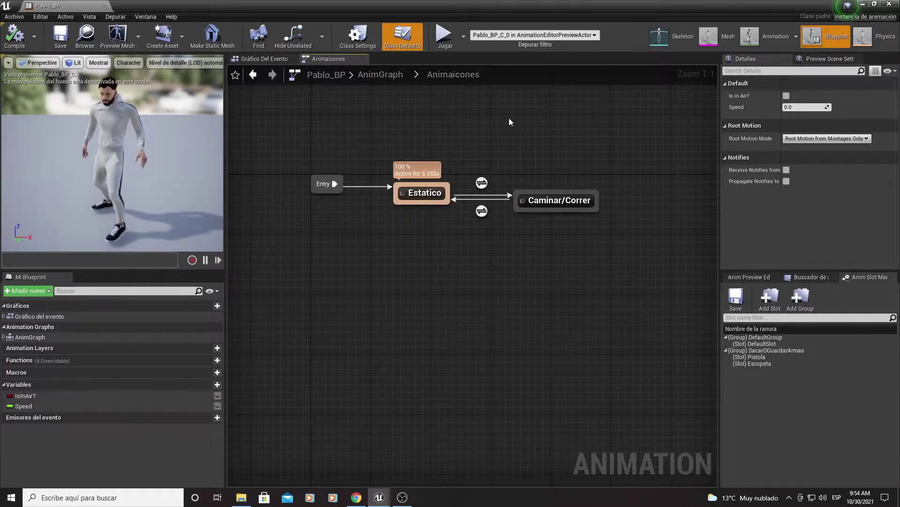
{"action": "mouse_move", "coordinate": [527, 127]}
{"action": "right_mouse_down"}
{"action": "mouse_move", "coordinate": [549, 157]}
{"action": "mouse_move", "coordinate": [492, 161]}
{"action": "right_mouse_up"}
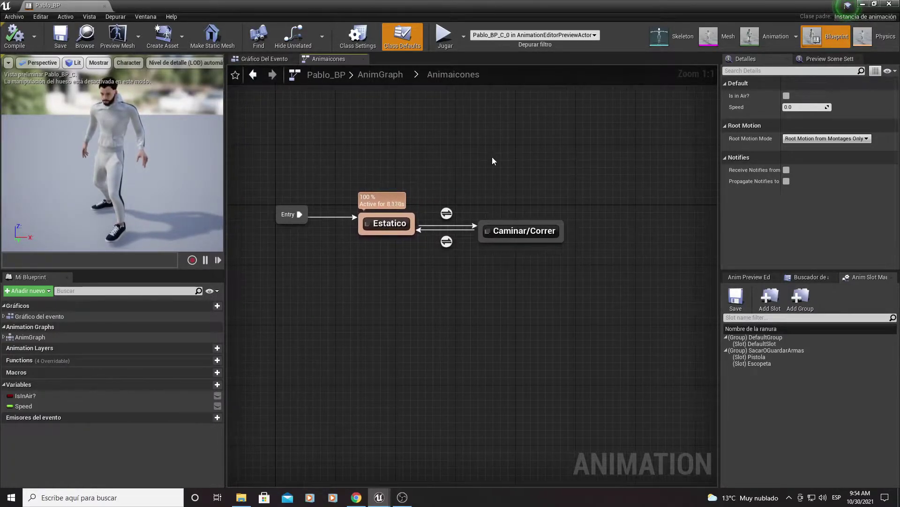
{"action": "left_click_drag", "start_coordinate": [281, 139], "coordinate": [643, 302]}
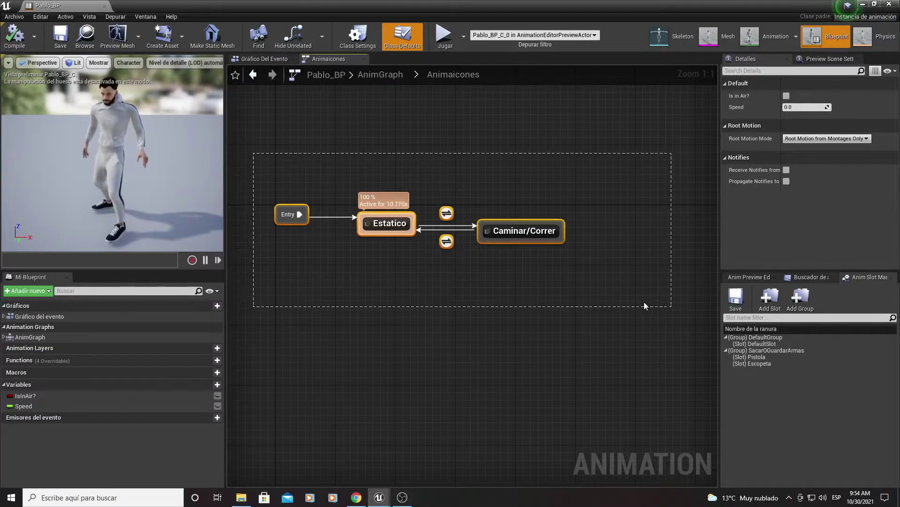
{"action": "left_click", "coordinate": [447, 253]}
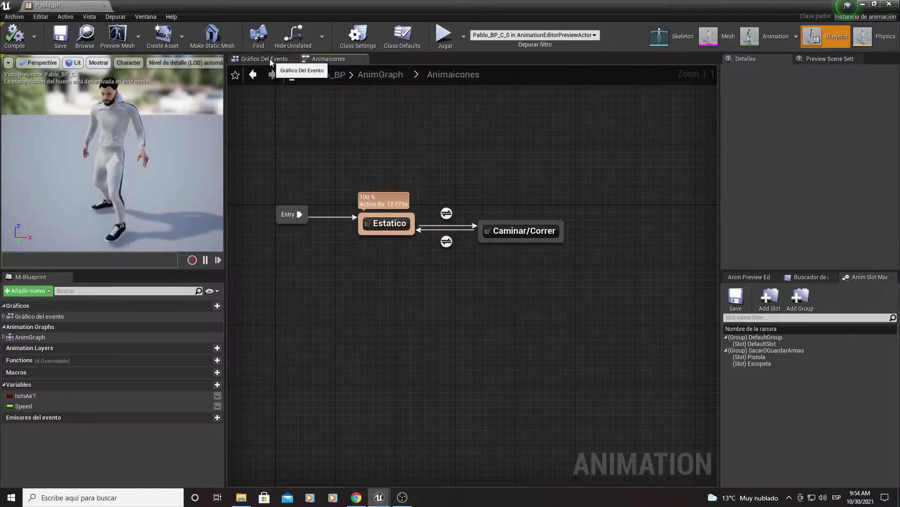
From the AnimGraph, open the Animaicones state machine and inspect the Estatico and Caminar/Correr states
{"action": "left_click", "coordinate": [379, 74]}
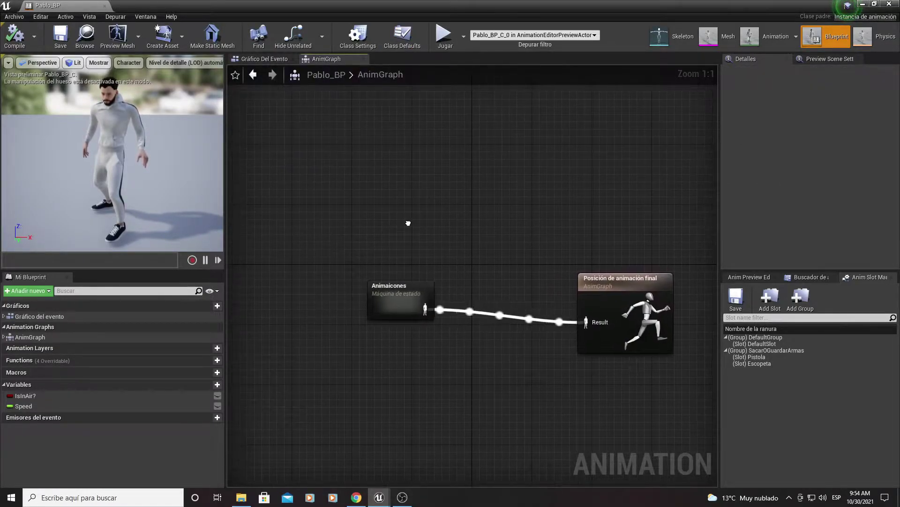
{"action": "left_click_drag", "start_coordinate": [302, 202], "coordinate": [308, 208]}
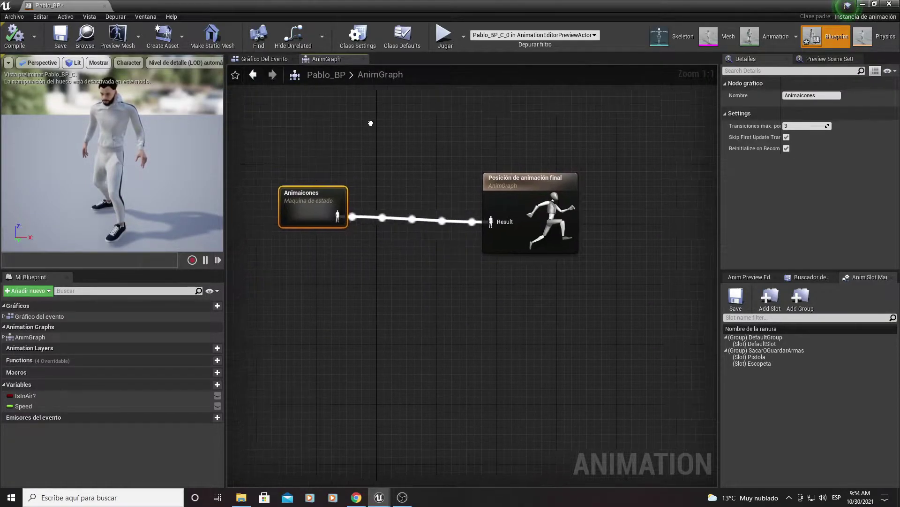
{"action": "right_click_drag", "start_coordinate": [300, 173], "coordinate": [374, 162]}
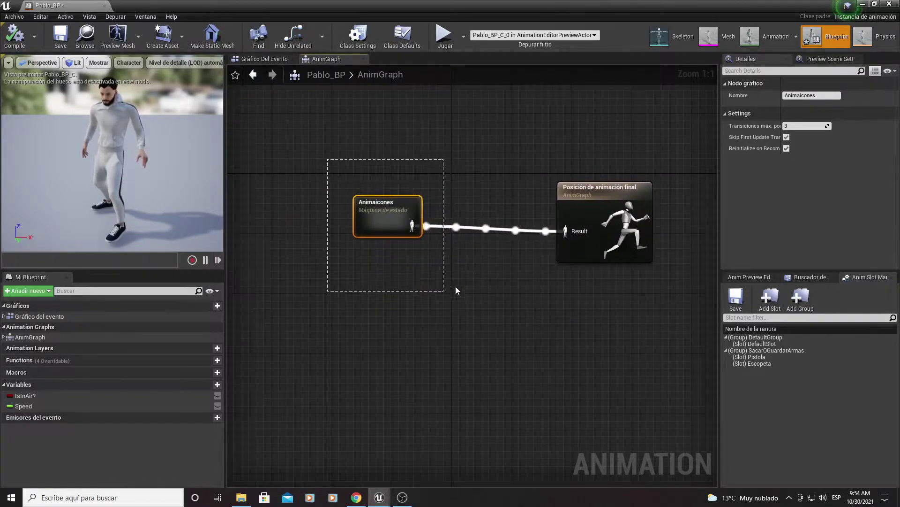
{"action": "left_click_drag", "start_coordinate": [463, 285], "coordinate": [478, 279]}
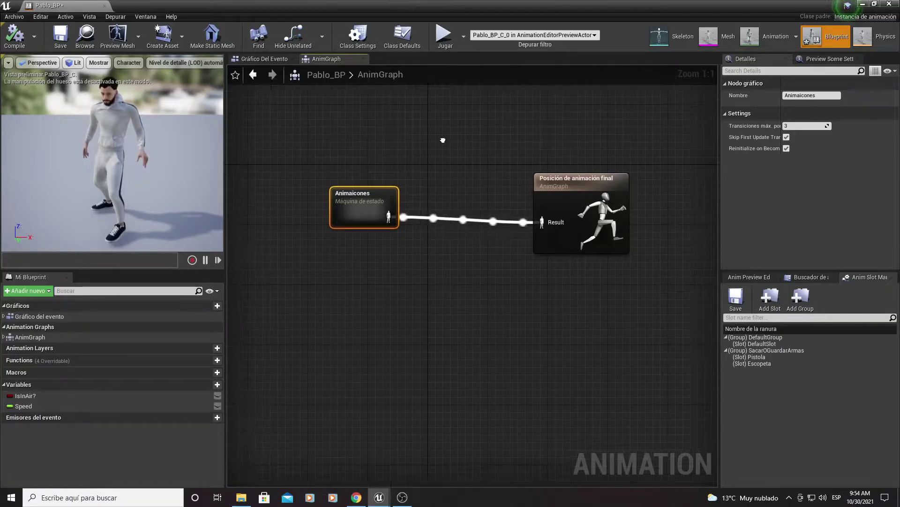
{"action": "right_click_drag", "start_coordinate": [450, 253], "coordinate": [435, 239]}
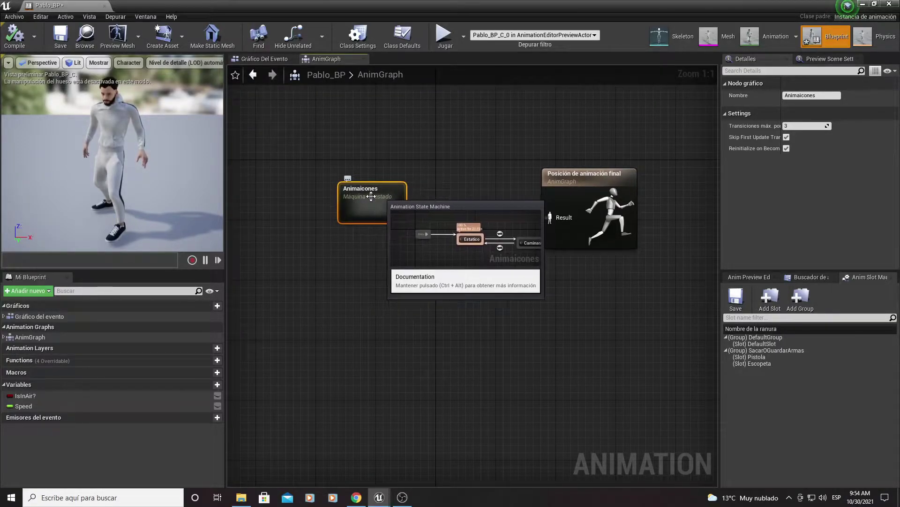
{"action": "double_click", "coordinate": [368, 199]}
{"action": "right_click_drag", "start_coordinate": [383, 208], "coordinate": [339, 183]}
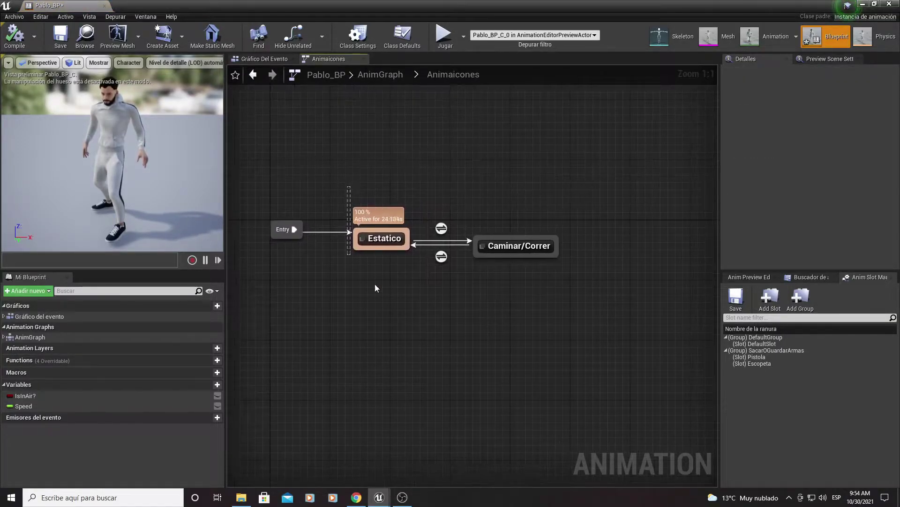
{"action": "left_click", "coordinate": [382, 237]}
{"action": "left_click", "coordinate": [521, 243]}
{"action": "right_click_drag", "start_coordinate": [567, 294], "coordinate": [429, 170]}
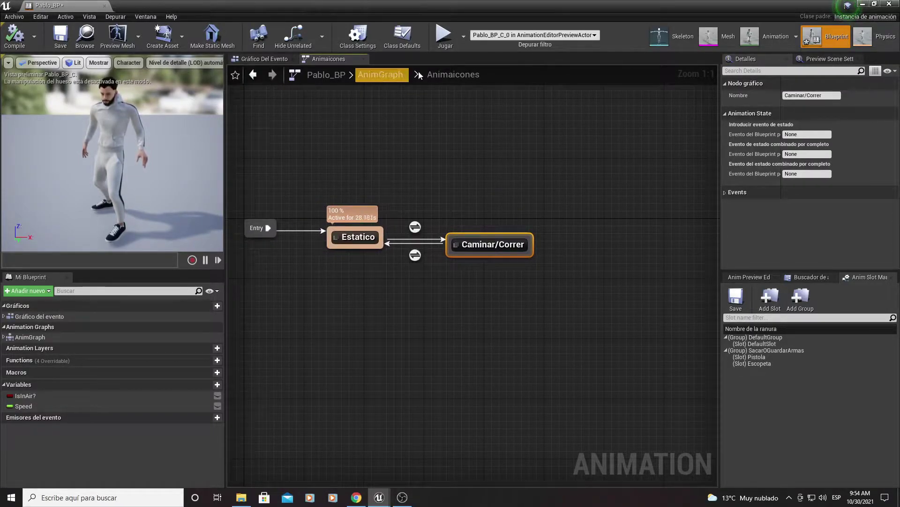
Close Pablo_BP and open the PabloCharacter blueprint from Personajes > Pablo in its viewport
{"action": "left_click", "coordinate": [889, 5]}
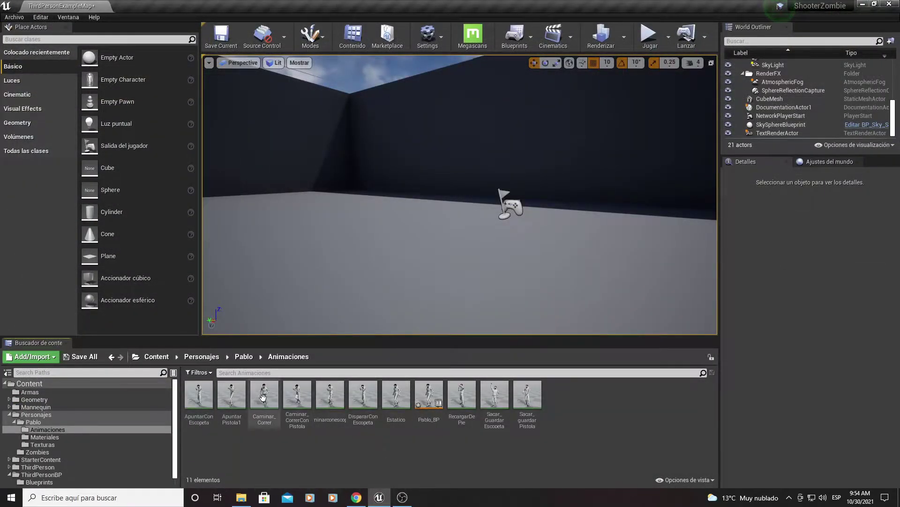
{"action": "left_click", "coordinate": [156, 357]}
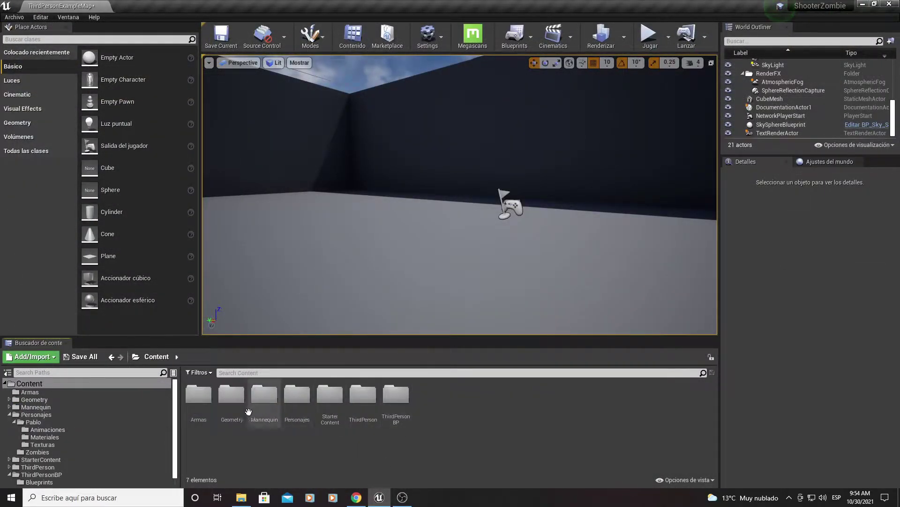
{"action": "double_click", "coordinate": [302, 397]}
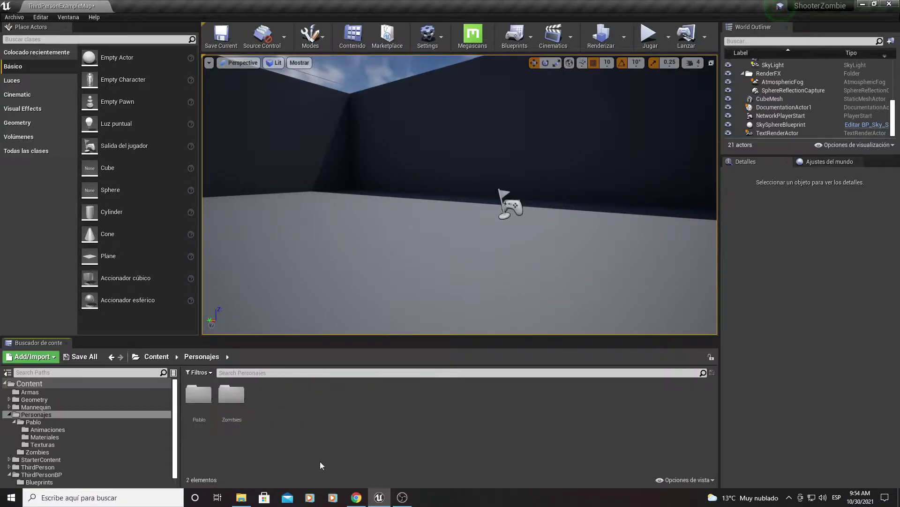
{"action": "double_click", "coordinate": [199, 393]}
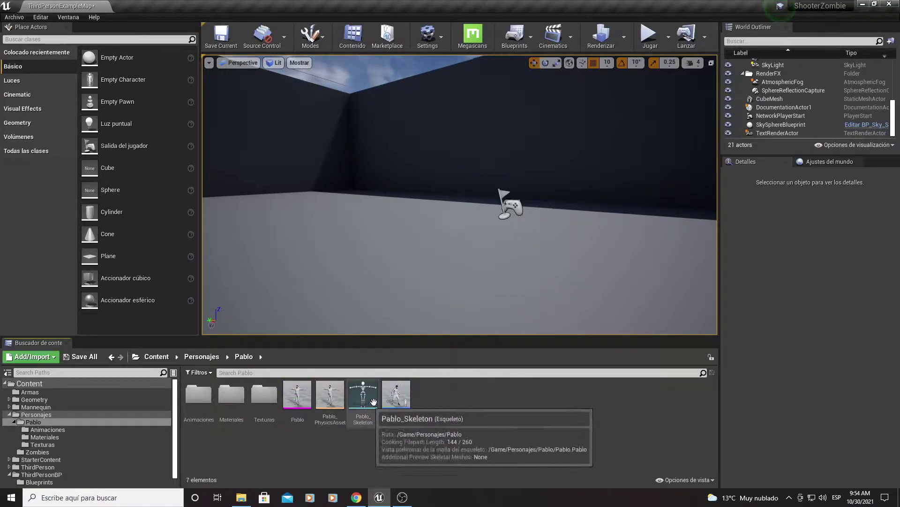
{"action": "double_click", "coordinate": [404, 406]}
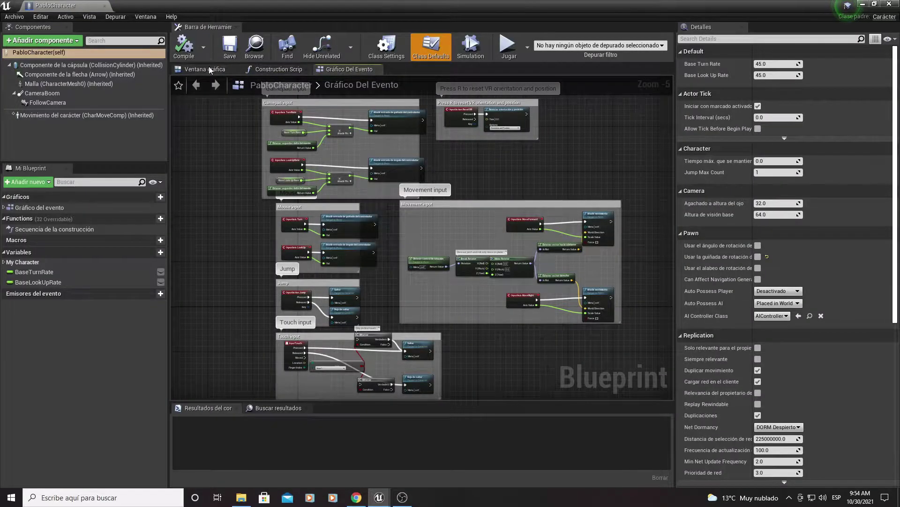
{"action": "left_click", "coordinate": [210, 70]}
Give the Mesh component the Pablo skeletal mesh and Pablo_BP_C anim class, compile, and close
{"action": "left_click", "coordinate": [33, 84]}
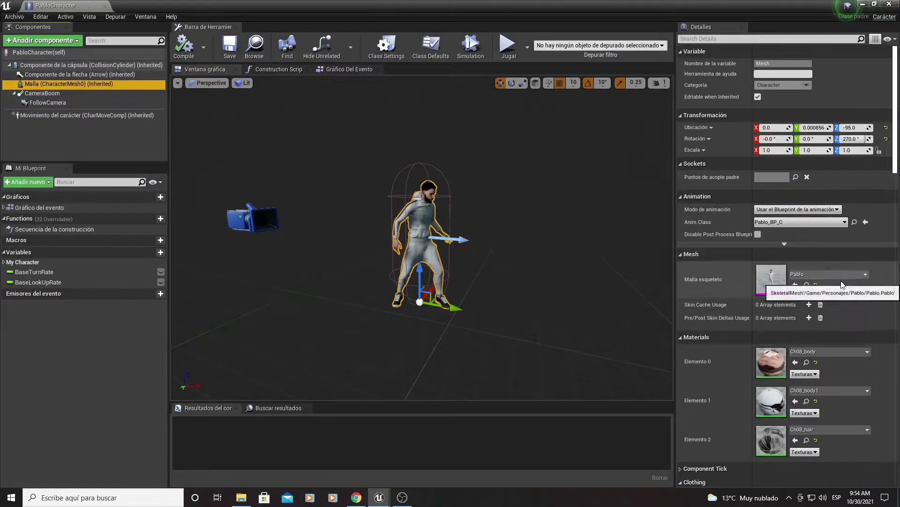
{"action": "left_click", "coordinate": [838, 275]}
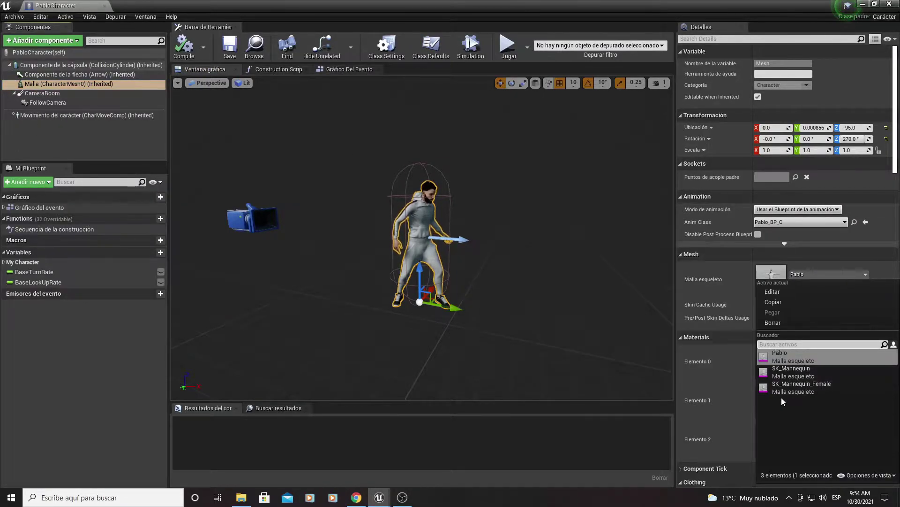
{"action": "left_click", "coordinate": [789, 373]}
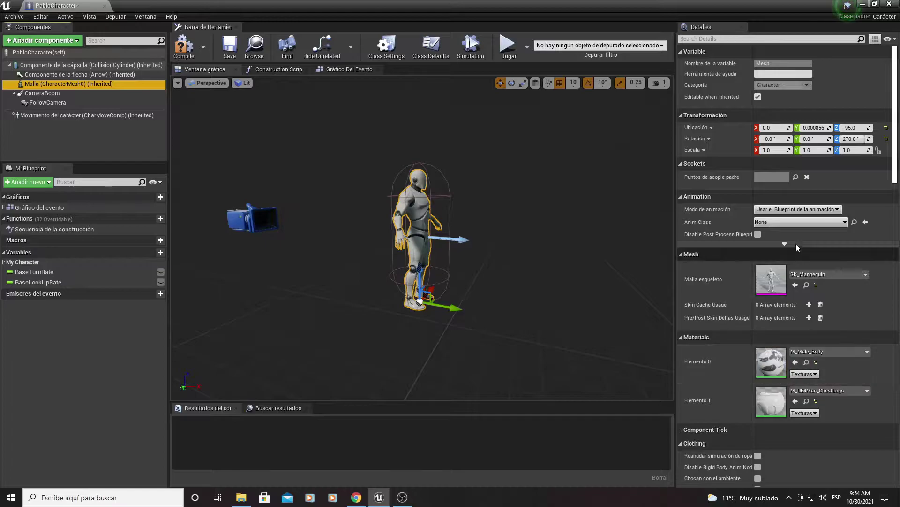
{"action": "left_click", "coordinate": [793, 221]}
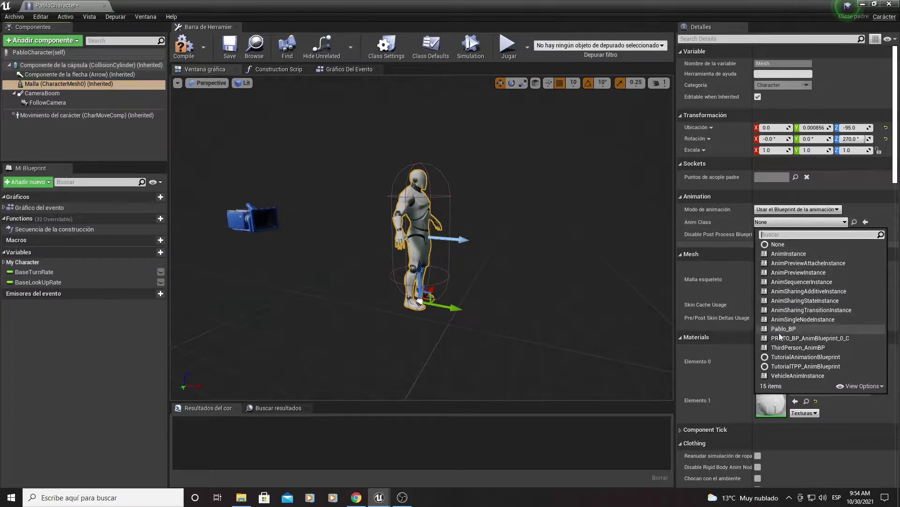
{"action": "left_click", "coordinate": [799, 347]}
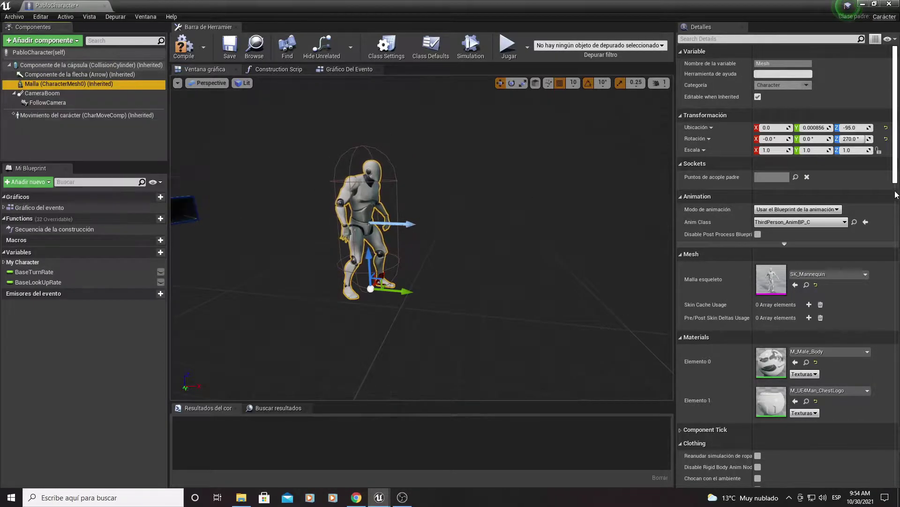
{"action": "left_click", "coordinate": [806, 275]}
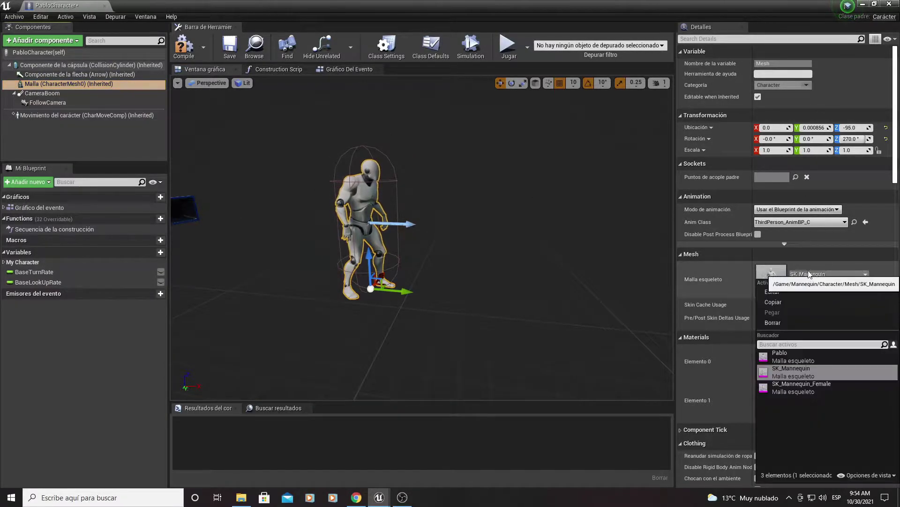
{"action": "left_click", "coordinate": [783, 356]}
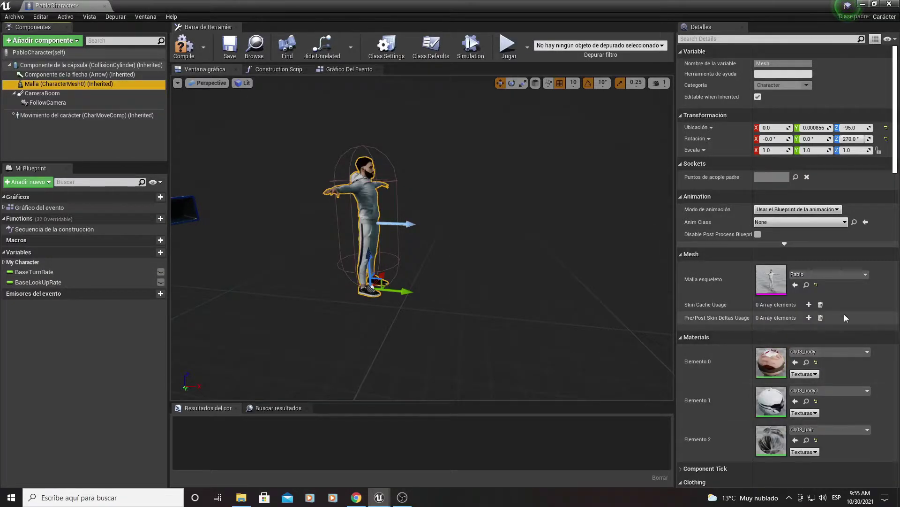
{"action": "left_click", "coordinate": [784, 222]}
{"action": "left_click", "coordinate": [792, 329]}
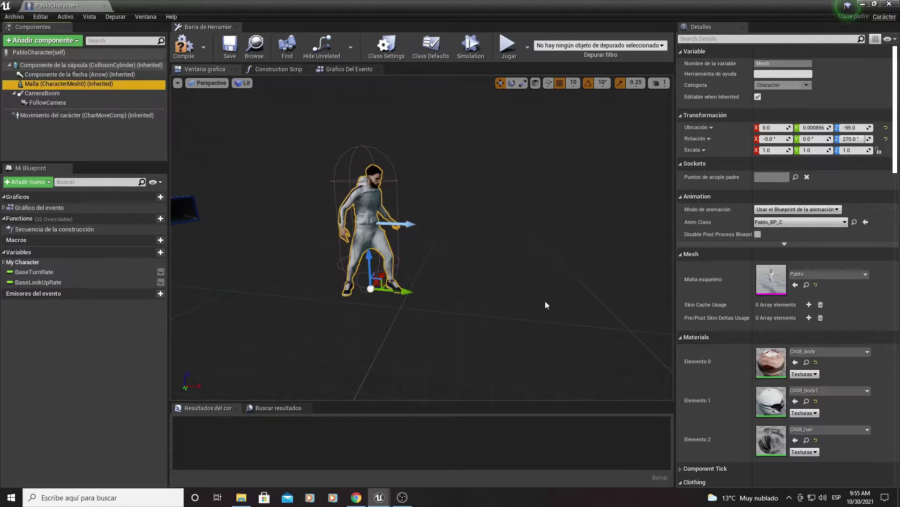
{"action": "left_click", "coordinate": [184, 46]}
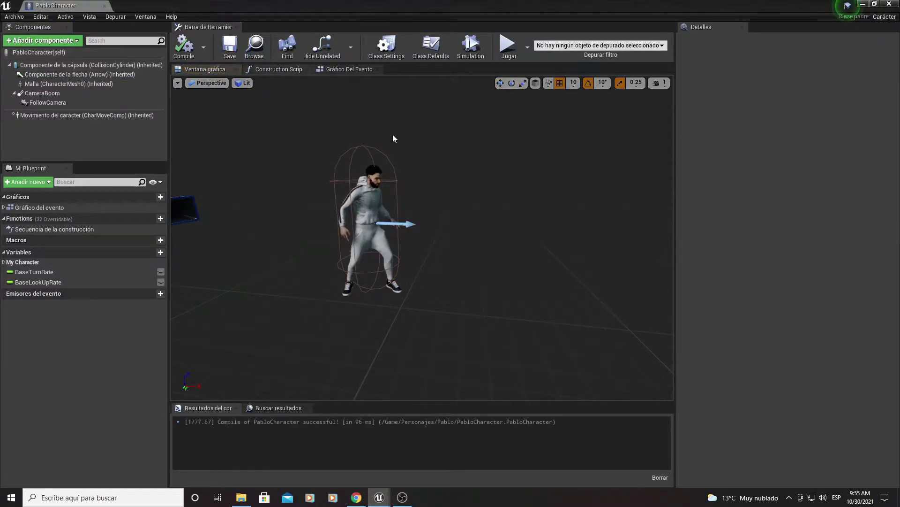
{"action": "left_click", "coordinate": [889, 6]}
Open the Pablo skeletal mesh editor and inspect the character, selecting the Head bone
{"action": "left_click", "coordinate": [537, 406]}
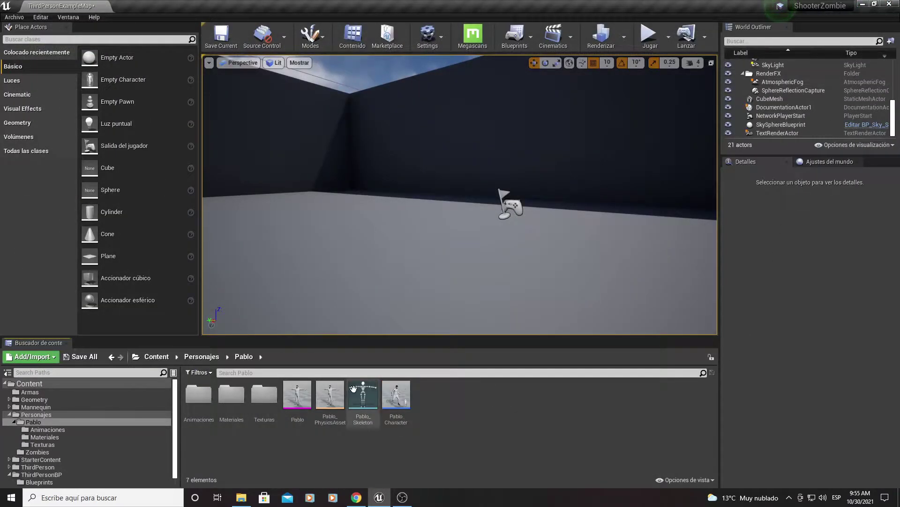
{"action": "left_click", "coordinate": [298, 398]}
{"action": "double_click", "coordinate": [299, 399]}
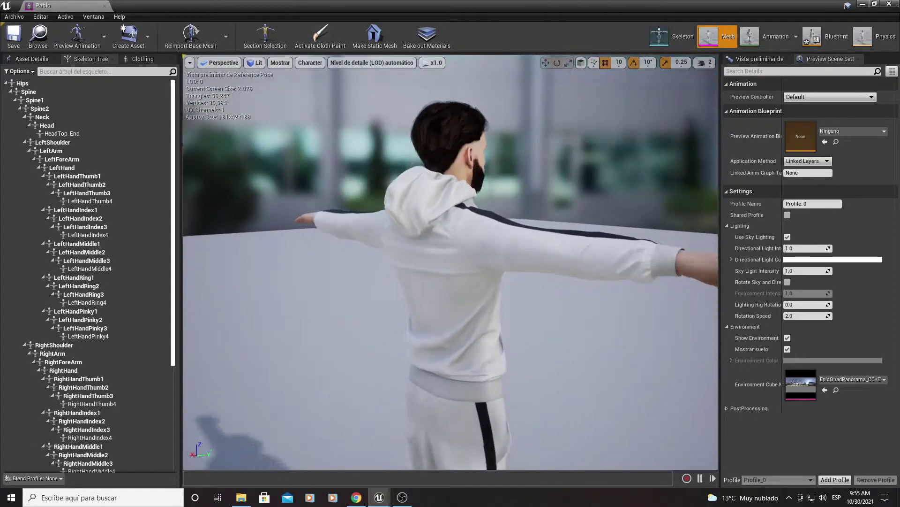
{"action": "left_click_drag", "start_coordinate": [415, 179], "coordinate": [415, 179]}
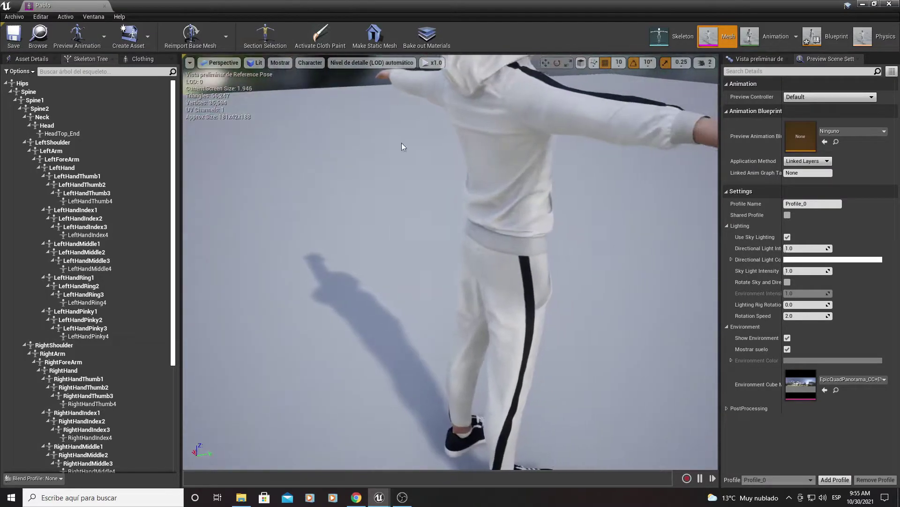
{"action": "left_click_drag", "start_coordinate": [402, 142], "coordinate": [366, 148]}
{"action": "left_click", "coordinate": [328, 202]}
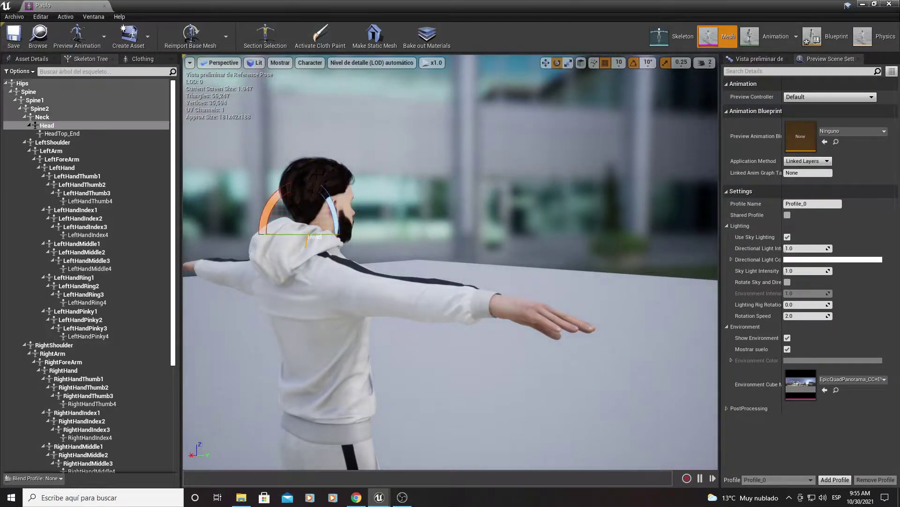
{"action": "middle_click_drag", "start_coordinate": [227, 183], "coordinate": [279, 182]}
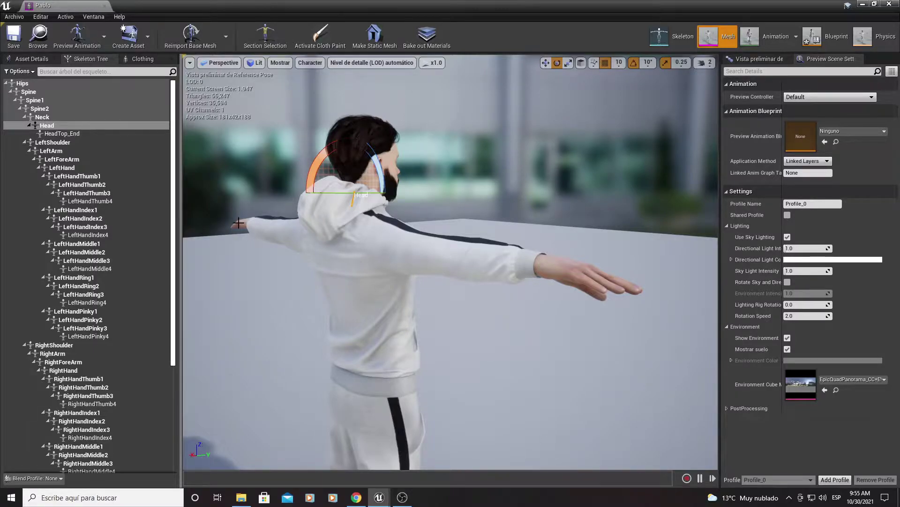
Orbit to the character's upper back and select the Spine2 bone in the Skeleton Tree
{"action": "left_click_drag", "start_coordinate": [451, 263], "coordinate": [375, 263], "text": "alt"}
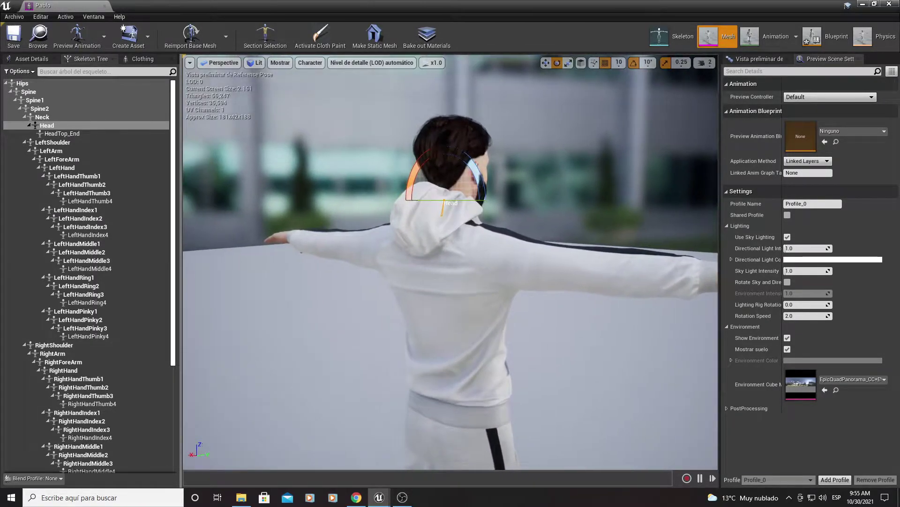
{"action": "left_click_drag", "start_coordinate": [415, 311], "coordinate": [415, 310], "text": "alt"}
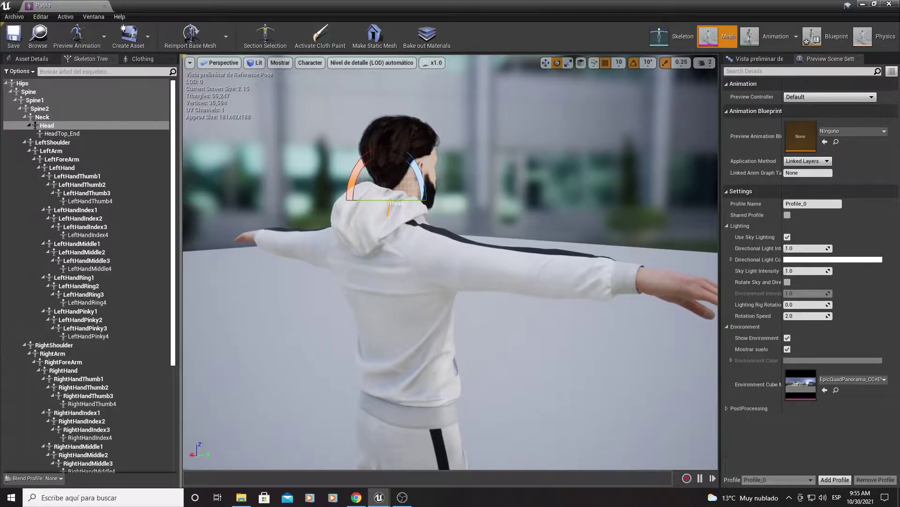
{"action": "left_click", "coordinate": [389, 276]}
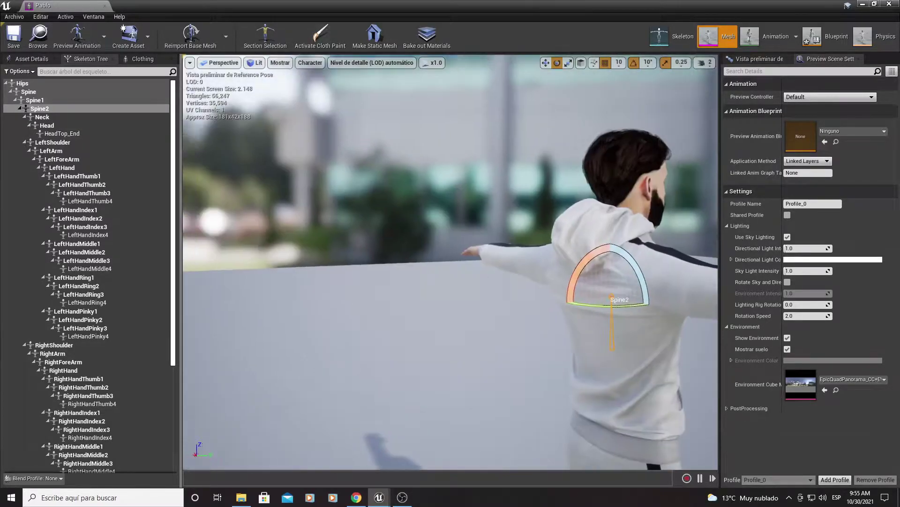
{"action": "left_click_drag", "start_coordinate": [393, 294], "coordinate": [528, 324], "text": "alt"}
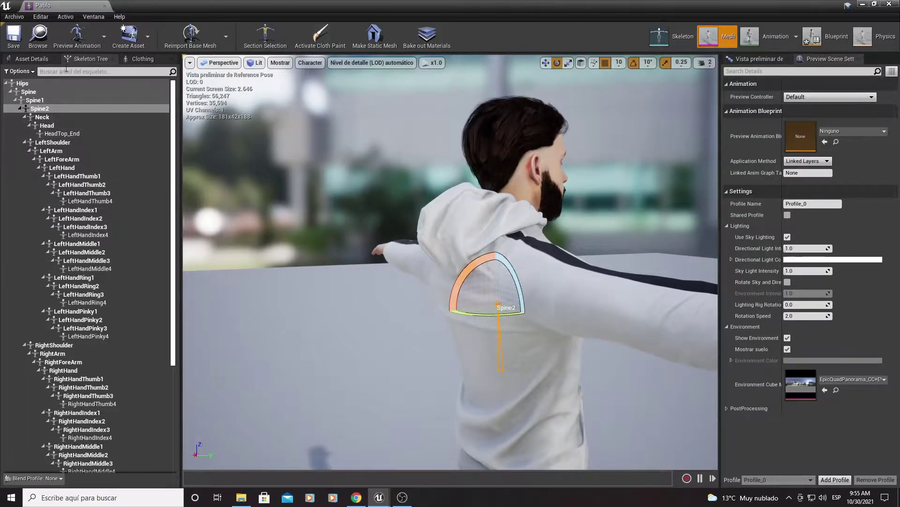
{"action": "left_click", "coordinate": [32, 59]}
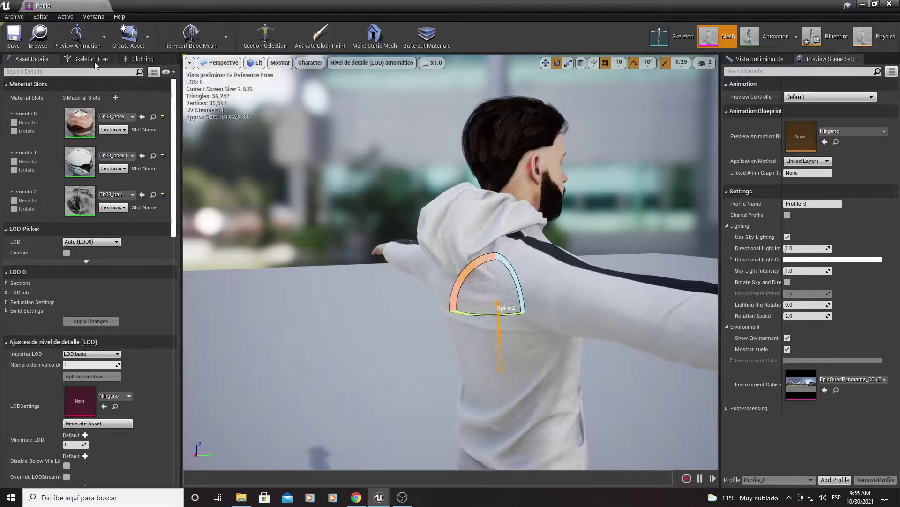
{"action": "left_click", "coordinate": [90, 59]}
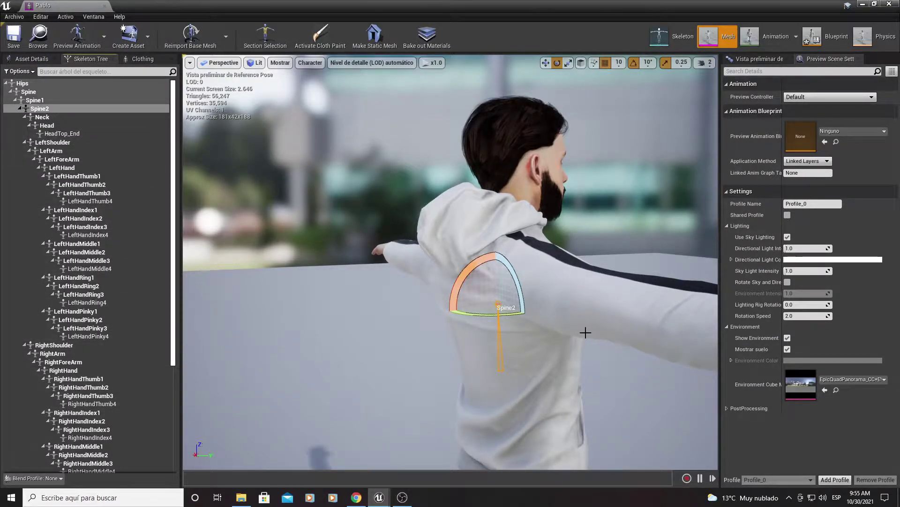
{"action": "left_click", "coordinate": [42, 109]}
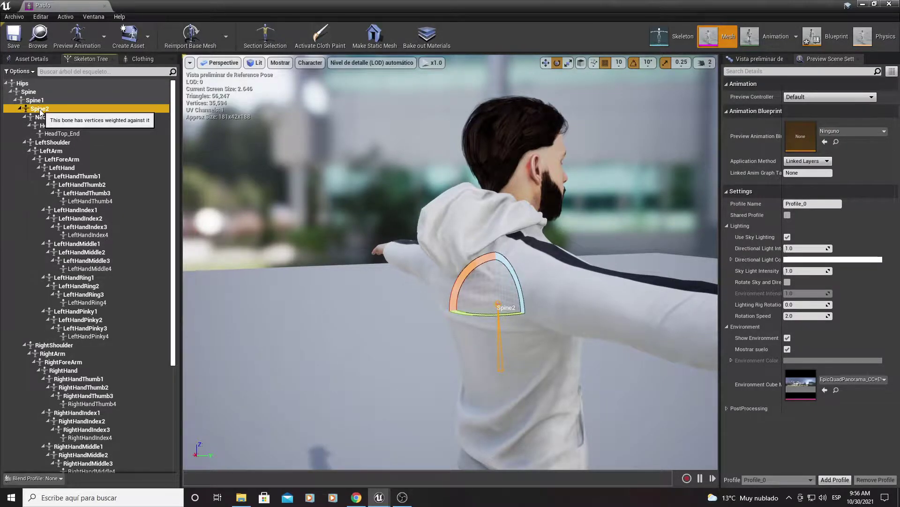
Add a new socket to the Spine2 bone and rename it EscopetaEquipada
{"action": "right_click", "coordinate": [41, 111]}
{"action": "mouse_move", "coordinate": [69, 205]}
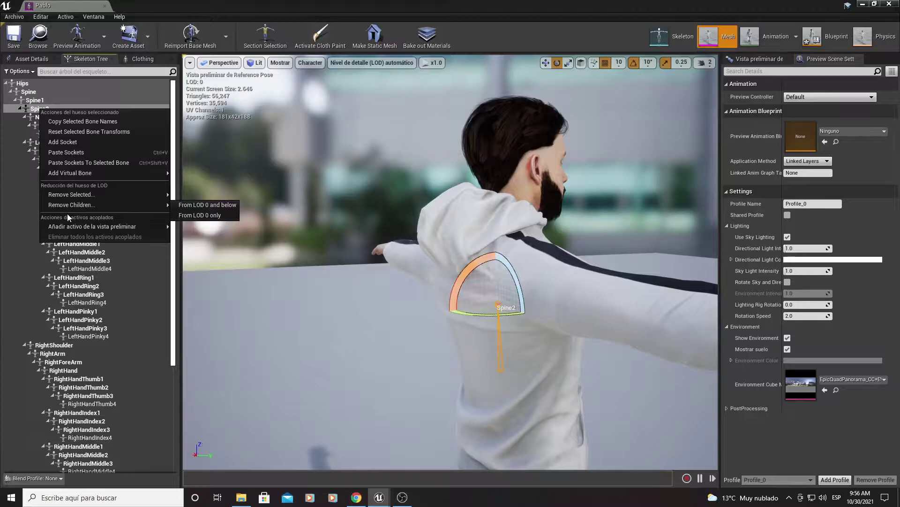
{"action": "left_click", "coordinate": [83, 142]}
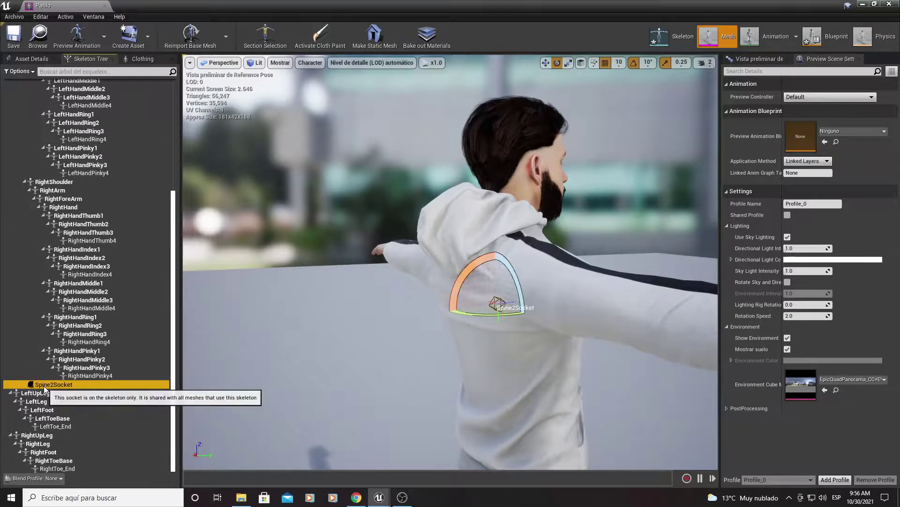
{"action": "double_click", "coordinate": [72, 384]}
{"action": "type", "text": "EscopetaEquipada"}
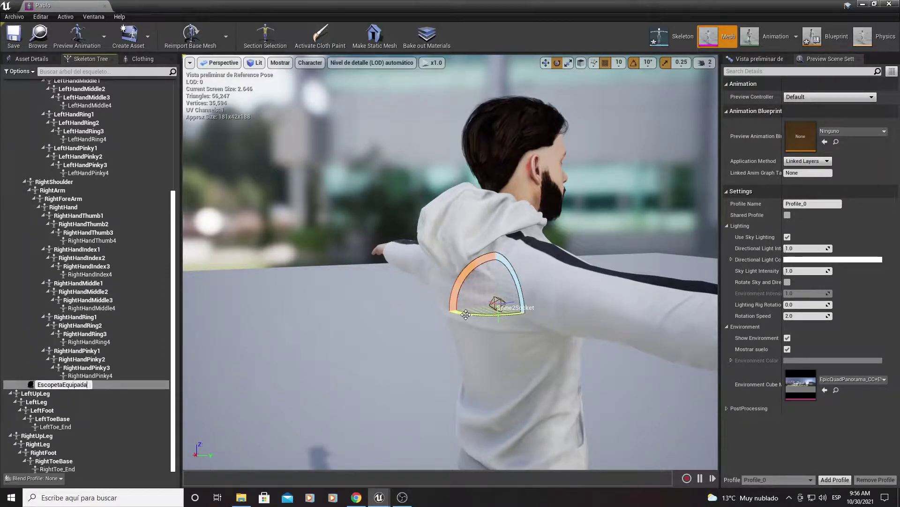
{"action": "key", "text": "Return"}
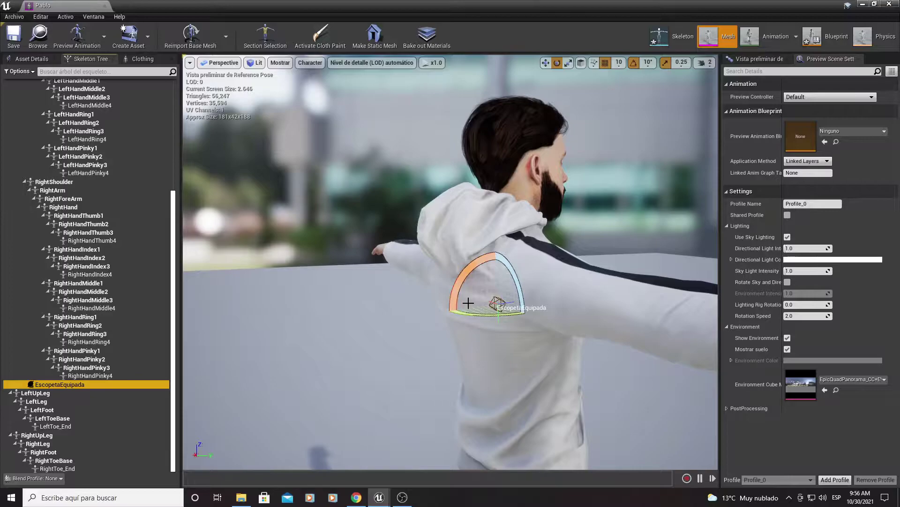
Attach SM_Mossberg500Short as a preview asset on the EscopetaEquipada socket
{"action": "right_click", "coordinate": [42, 387]}
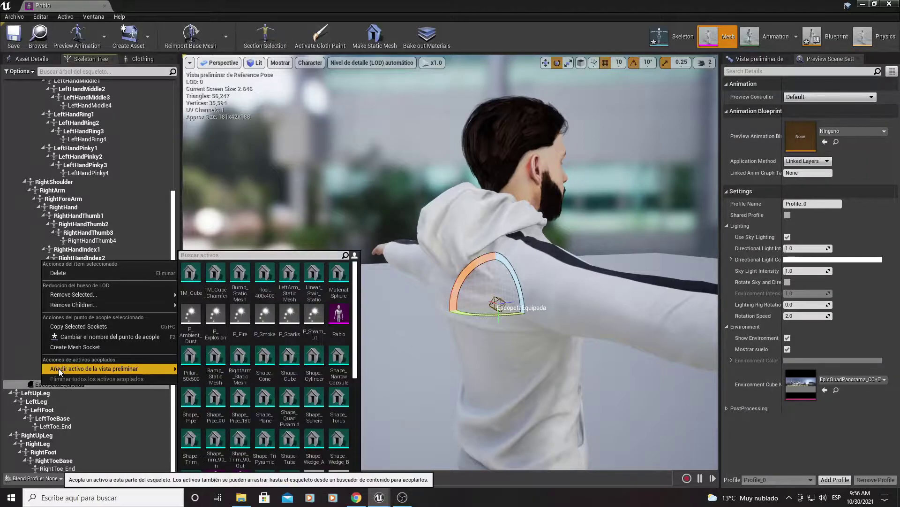
{"action": "mouse_move", "coordinate": [94, 368]}
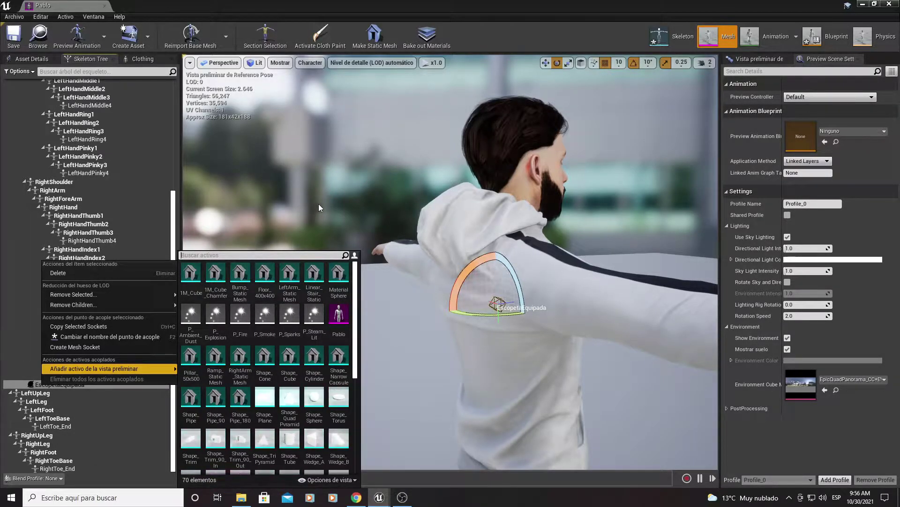
{"action": "type", "text": "be"}
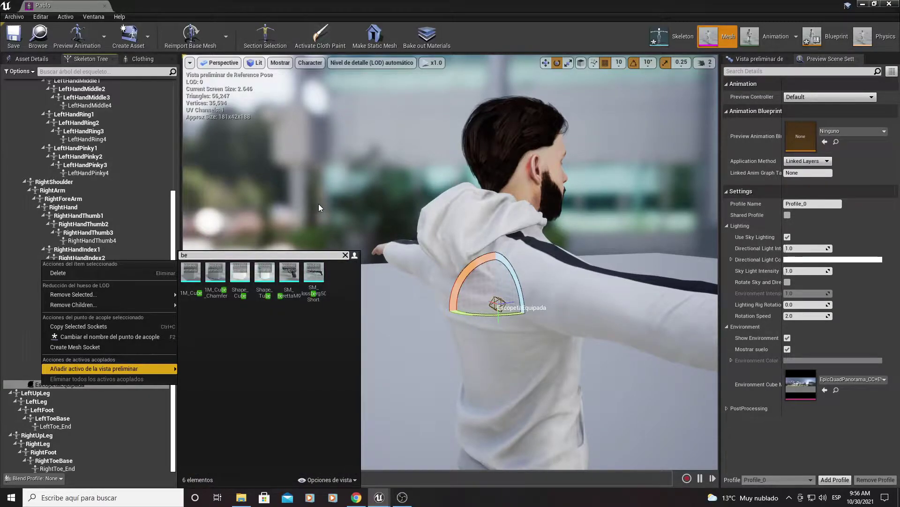
{"action": "left_click", "coordinate": [317, 275]}
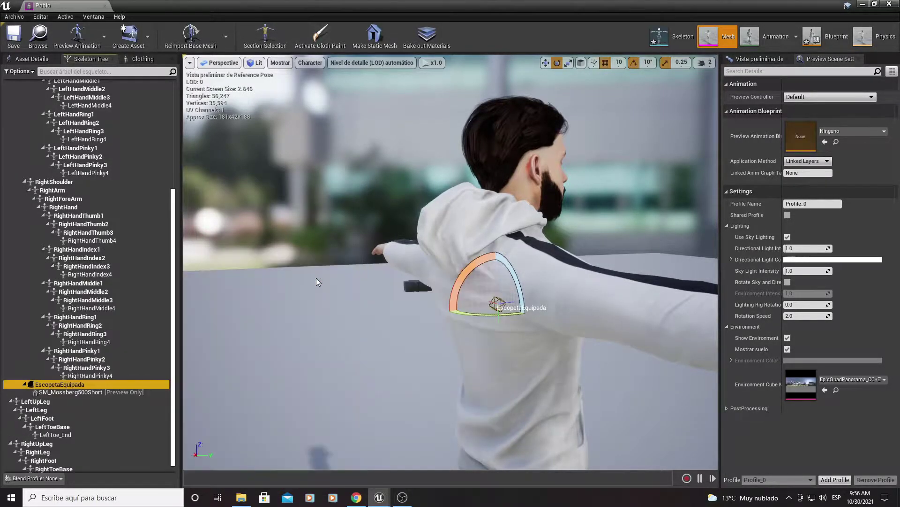
{"action": "mouse_move", "coordinate": [310, 284]}
{"action": "left_mouse_down"}
{"action": "mouse_move", "coordinate": [338, 281]}
{"action": "mouse_move", "coordinate": [300, 267]}
{"action": "mouse_move", "coordinate": [350, 343]}
{"action": "mouse_move", "coordinate": [450, 324]}
{"action": "mouse_move", "coordinate": [388, 263]}
{"action": "left_mouse_up"}
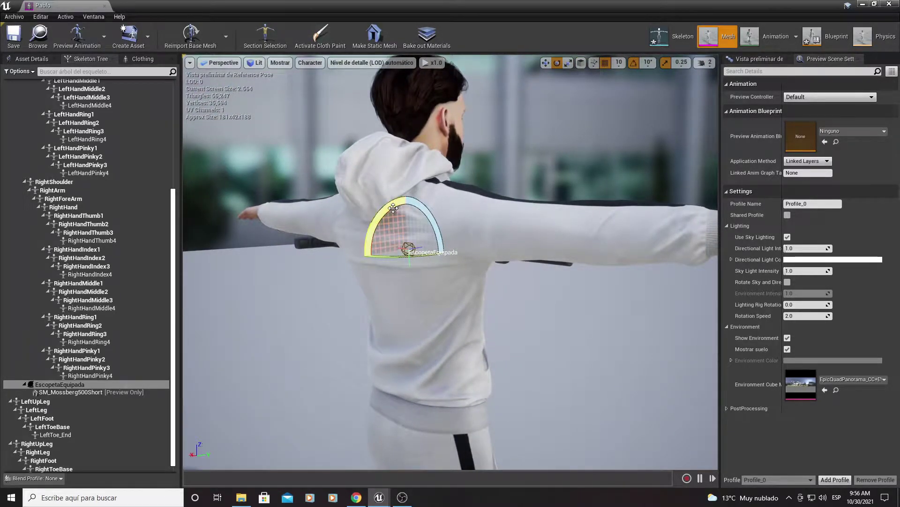
Rotate and move the EscopetaEquipada socket so the shotgun runs down the back, tilted 100 degrees
{"action": "left_click_drag", "start_coordinate": [393, 208], "coordinate": [377, 245]}
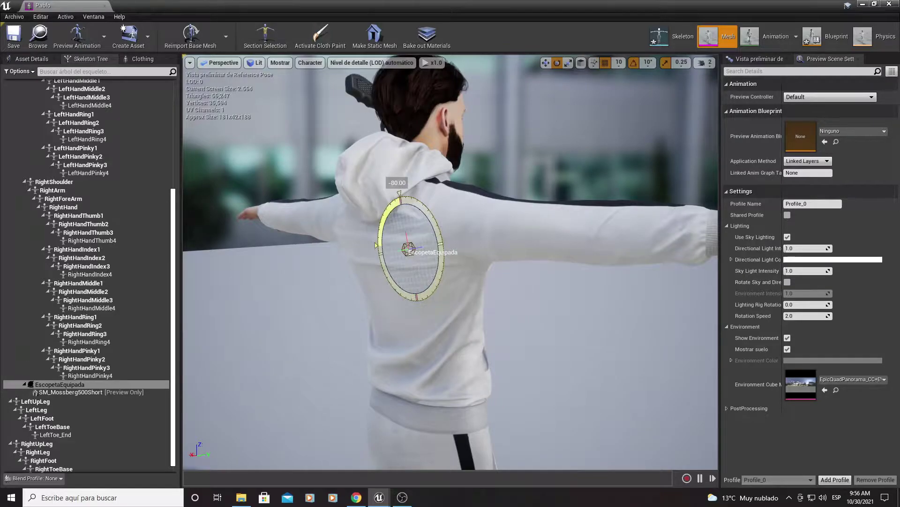
{"action": "left_click", "coordinate": [545, 63]}
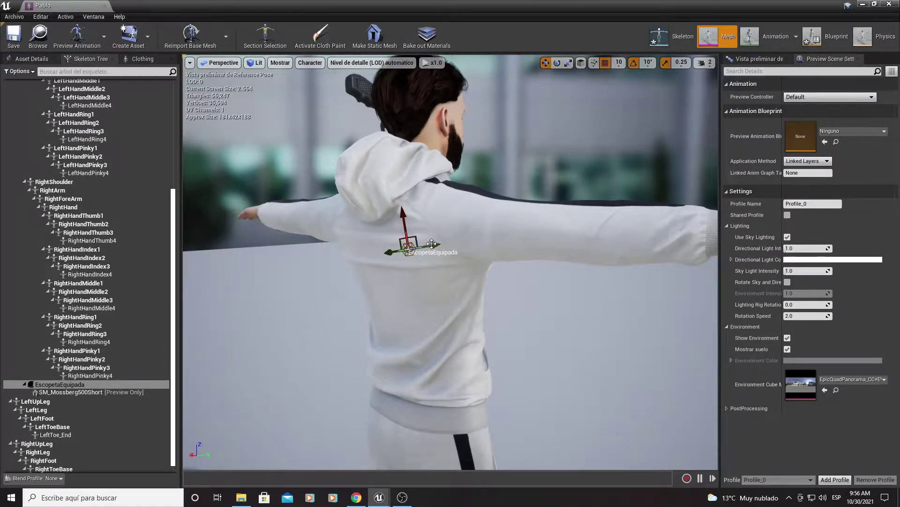
{"action": "mouse_move", "coordinate": [430, 245]}
{"action": "left_mouse_down"}
{"action": "mouse_move", "coordinate": [374, 271]}
{"action": "mouse_move", "coordinate": [304, 248]}
{"action": "mouse_move", "coordinate": [357, 235]}
{"action": "left_mouse_up"}
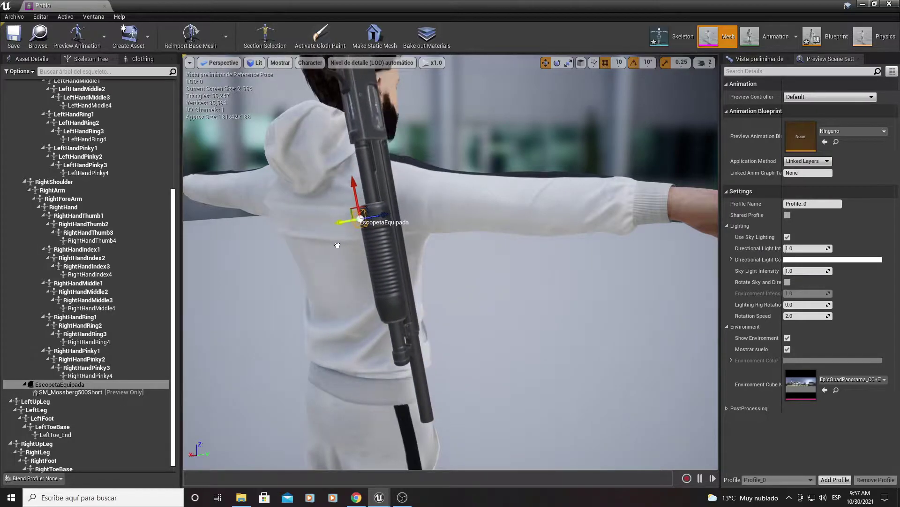
{"action": "key", "text": "e"}
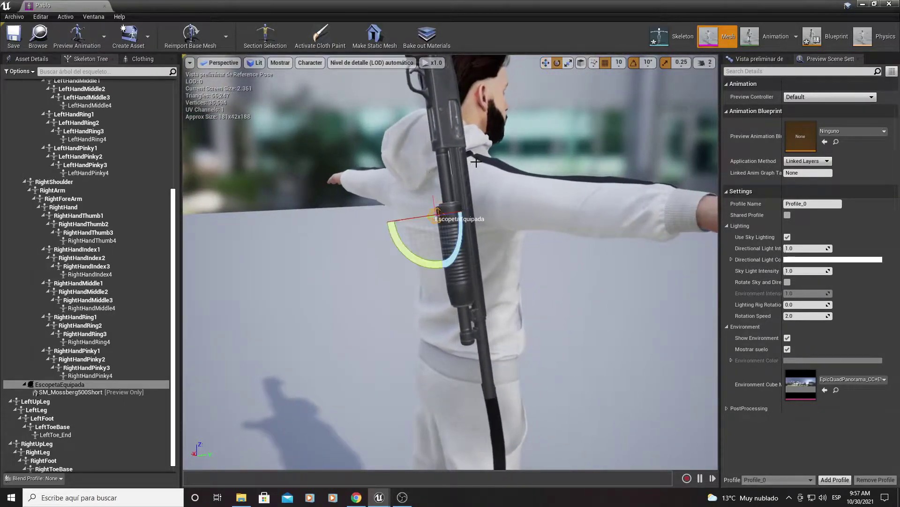
{"action": "left_click_drag", "start_coordinate": [409, 217], "coordinate": [397, 222]}
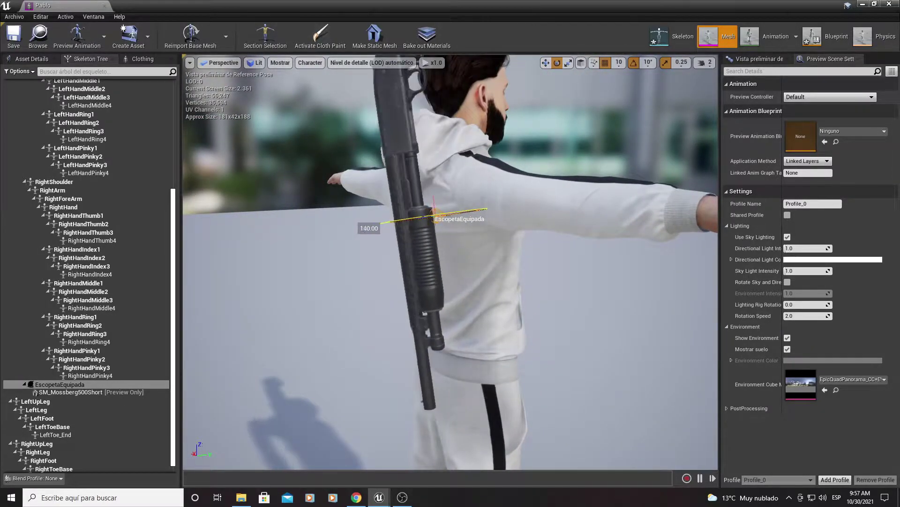
Turn the shotgun diagonally across the back and zoom in on the shoulder
{"action": "right_click_drag", "start_coordinate": [397, 222], "coordinate": [377, 166]}
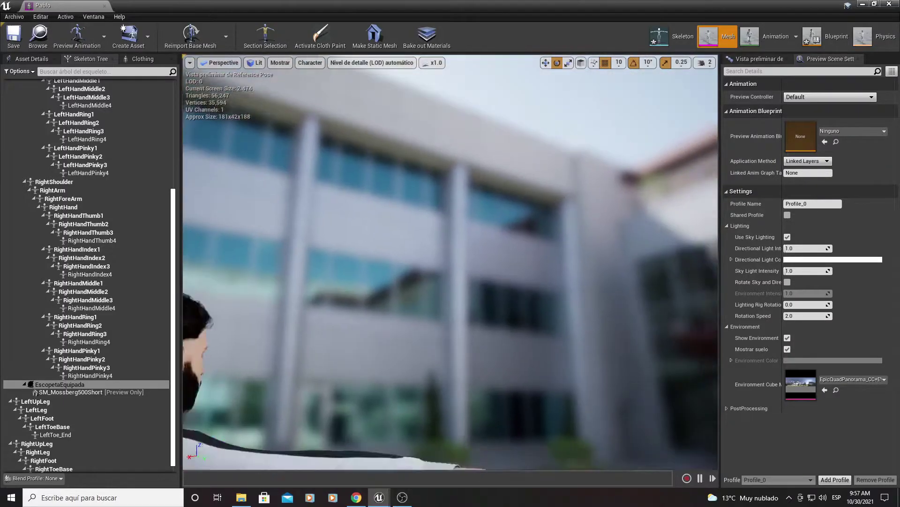
{"action": "key", "text": "r"}
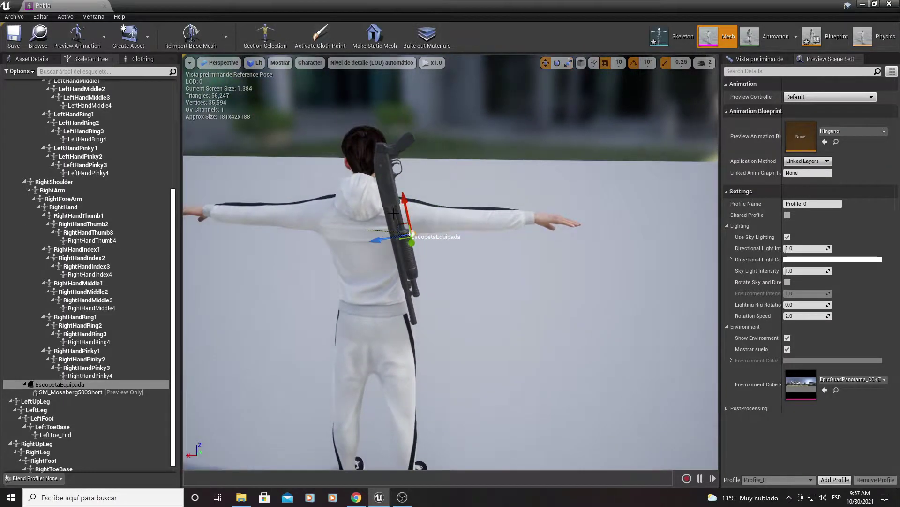
{"action": "mouse_move", "coordinate": [421, 190]}
{"action": "left_mouse_down"}
{"action": "mouse_move", "coordinate": [447, 188]}
{"action": "mouse_move", "coordinate": [456, 197]}
{"action": "left_mouse_up"}
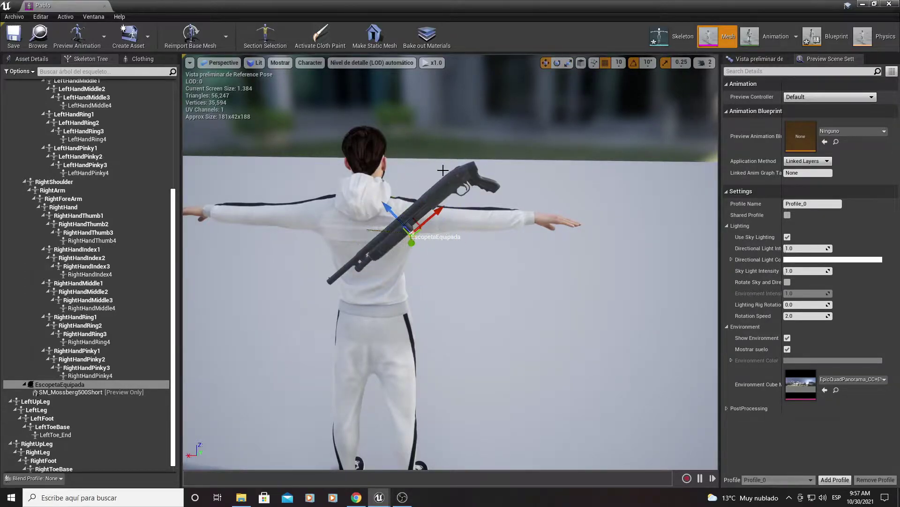
{"action": "mouse_move", "coordinate": [443, 170]}
{"action": "right_mouse_down"}
{"action": "mouse_move", "coordinate": [468, 176]}
{"action": "mouse_move", "coordinate": [404, 244]}
{"action": "mouse_move", "coordinate": [295, 295]}
{"action": "right_mouse_up"}
{"action": "scroll", "coordinate": [468, 176], "scroll_direction": "up", "scroll_amount": 3}
{"action": "scroll", "coordinate": [403, 244], "scroll_direction": "up", "scroll_amount": 3}
{"action": "key", "text": "w"}
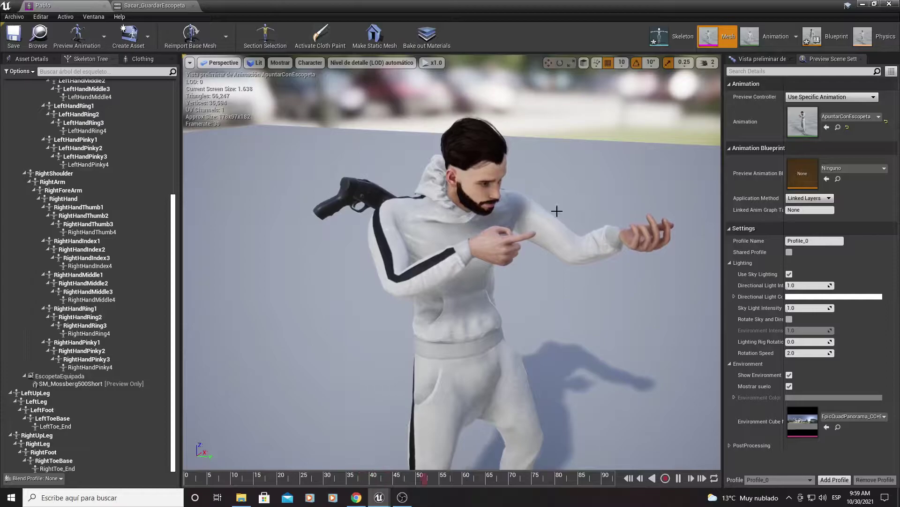
Preview the Sacar_GuardarEscopeta animation and pause it
{"action": "right_click_drag", "start_coordinate": [554, 207], "coordinate": [586, 183]}
{"action": "right_click_drag", "start_coordinate": [499, 181], "coordinate": [526, 174]}
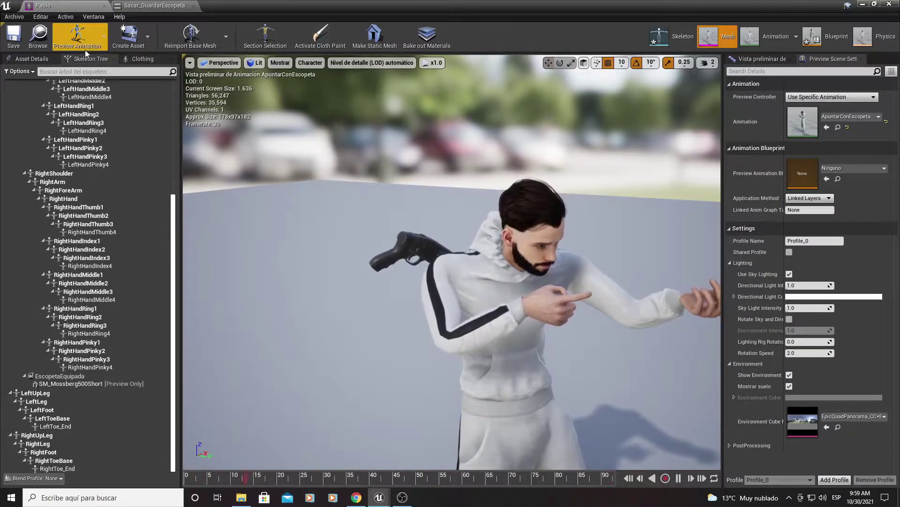
{"action": "left_click", "coordinate": [103, 35]}
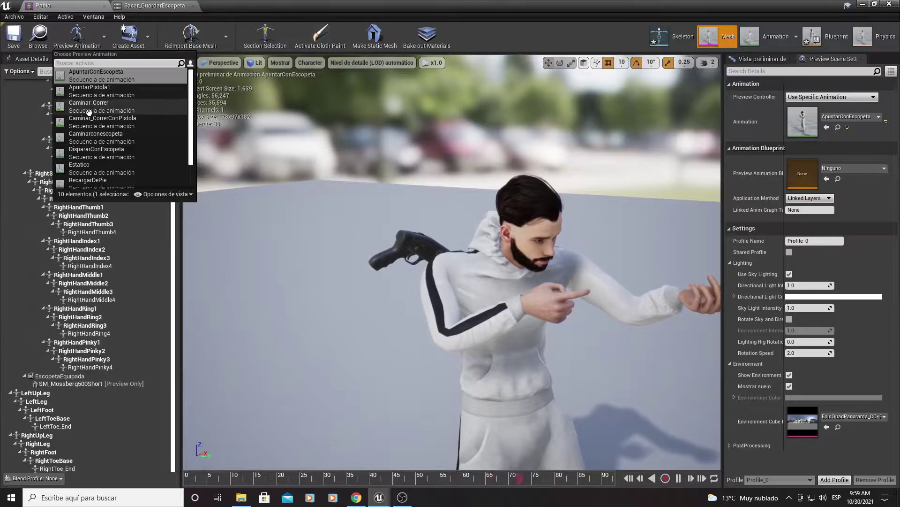
{"action": "scroll", "coordinate": [108, 150], "scroll_direction": "down", "scroll_amount": 2}
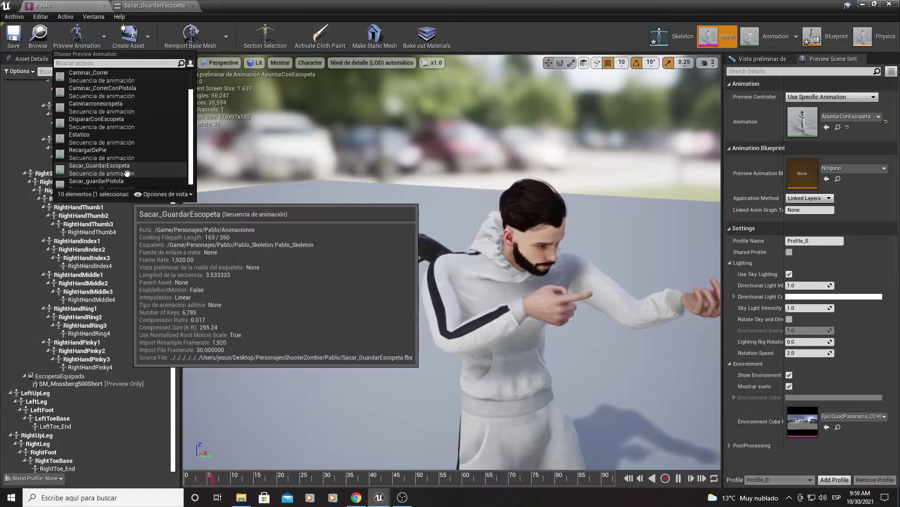
{"action": "left_click", "coordinate": [126, 170]}
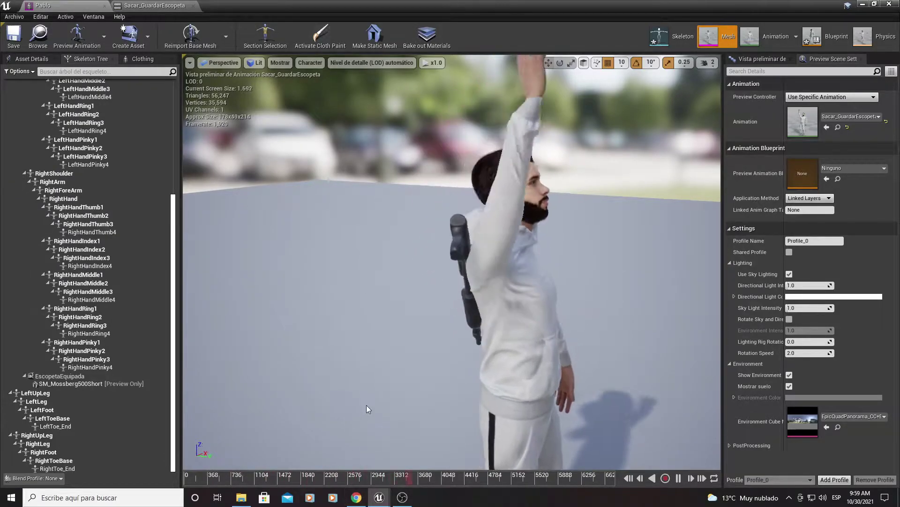
{"action": "left_click", "coordinate": [678, 478]}
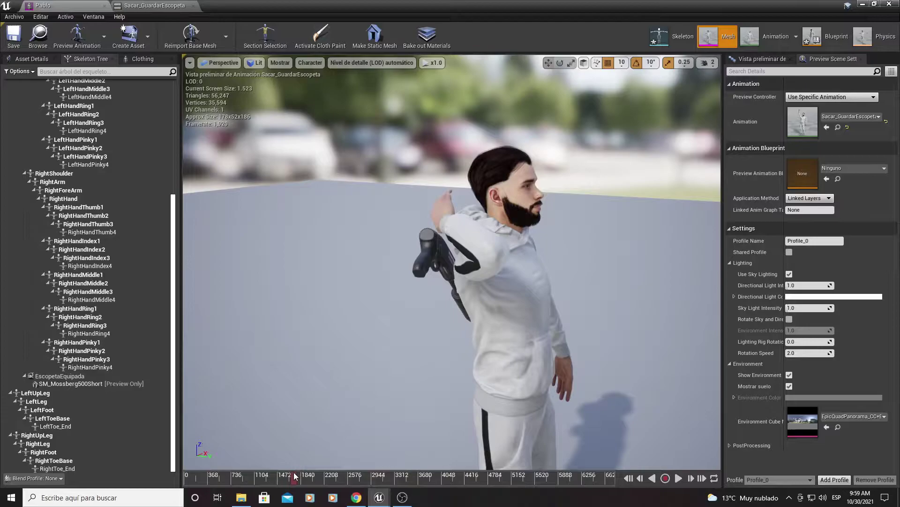
Select the EscopetaEquipada socket and adjust the shotgun's position on the back
{"action": "left_click_drag", "start_coordinate": [424, 393], "coordinate": [424, 329]}
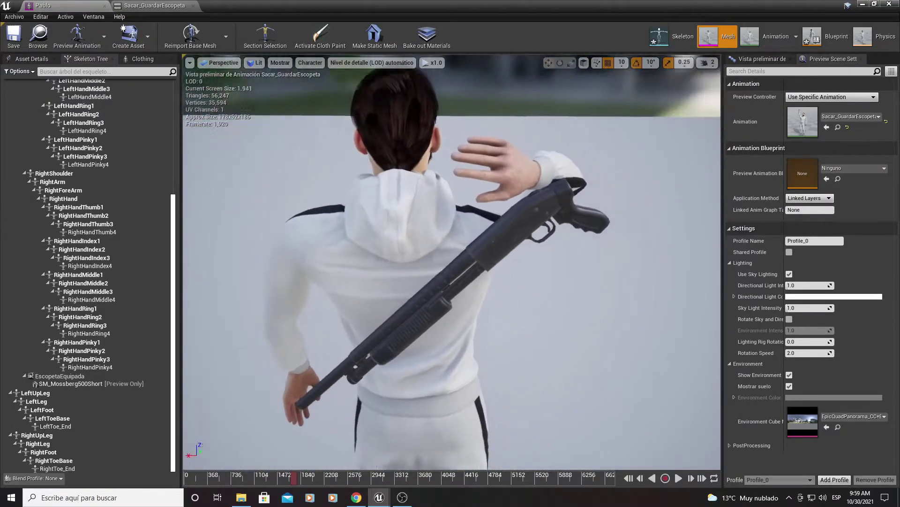
{"action": "left_click_drag", "start_coordinate": [449, 296], "coordinate": [448, 329]}
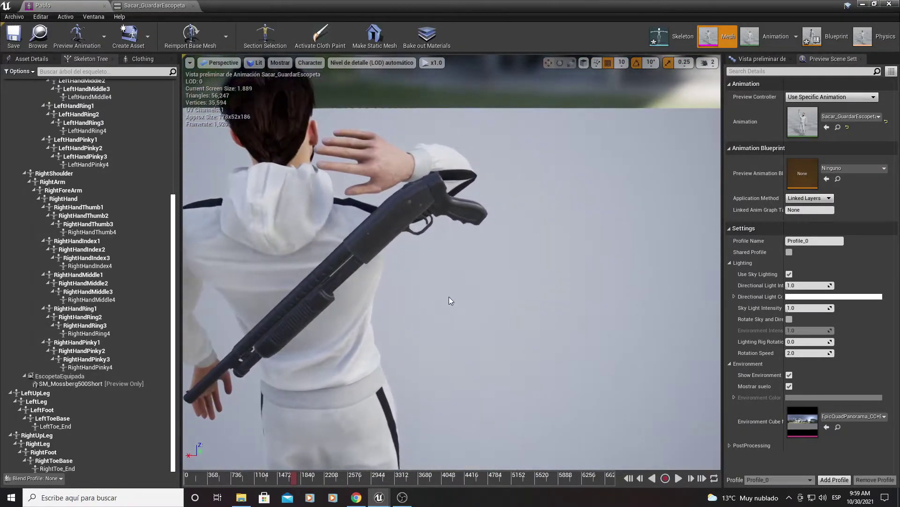
{"action": "left_click", "coordinate": [331, 280]}
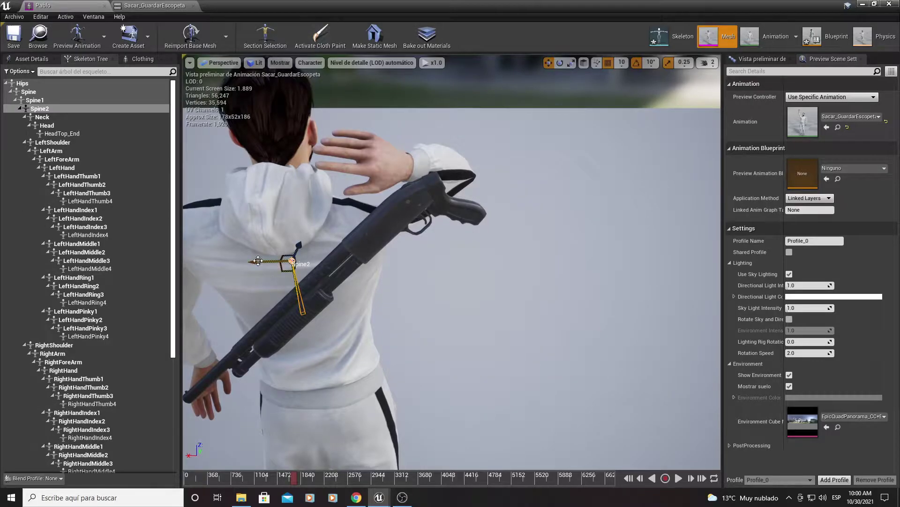
{"action": "left_click_drag", "start_coordinate": [259, 261], "coordinate": [241, 261]}
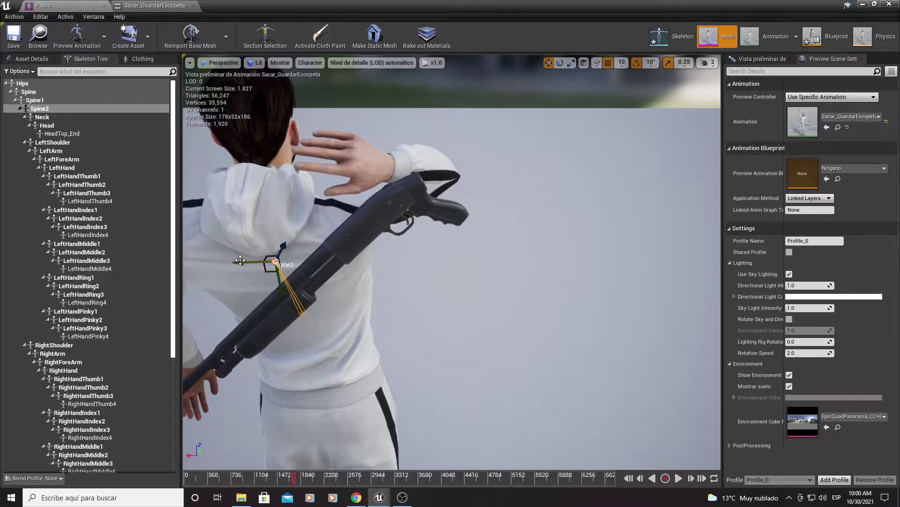
{"action": "key", "text": "ctrl+z"}
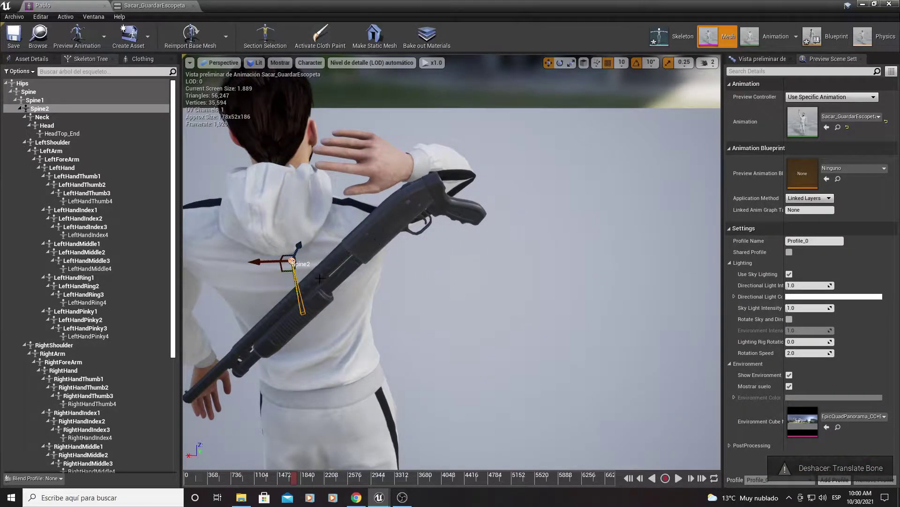
{"action": "scroll", "coordinate": [71, 365], "scroll_direction": "down", "scroll_amount": 2}
{"action": "scroll", "coordinate": [70, 366], "scroll_direction": "down", "scroll_amount": 3}
{"action": "scroll", "coordinate": [71, 368], "scroll_direction": "down", "scroll_amount": 2}
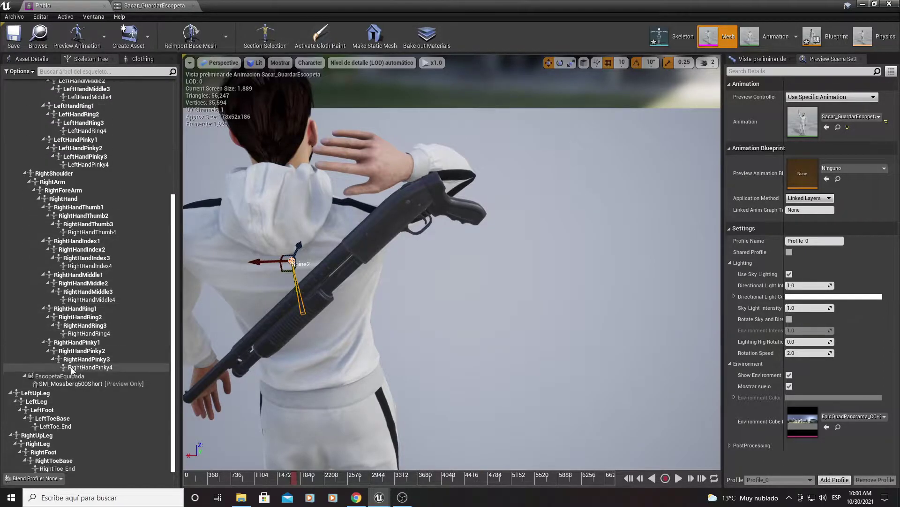
{"action": "left_click", "coordinate": [64, 377]}
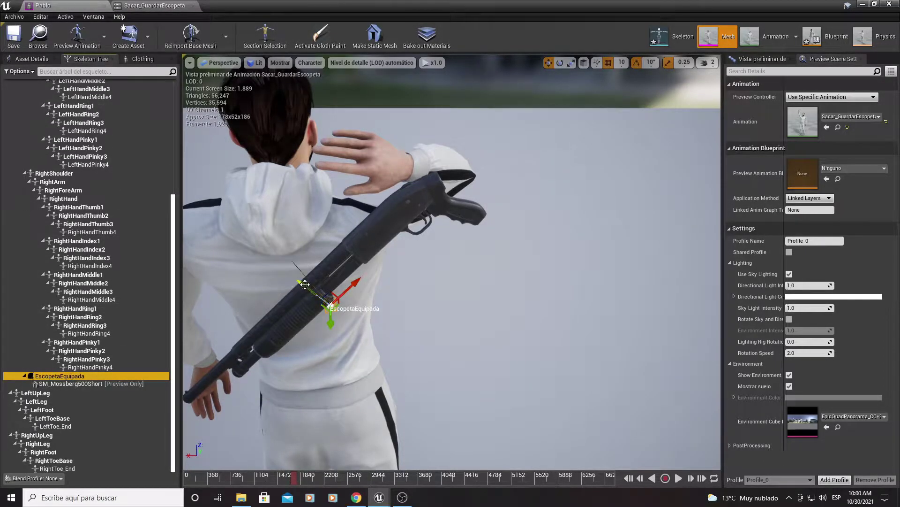
{"action": "left_click_drag", "start_coordinate": [305, 284], "coordinate": [301, 287]}
{"action": "mouse_move", "coordinate": [300, 287]}
{"action": "right_mouse_down"}
{"action": "mouse_move", "coordinate": [263, 287]}
{"action": "mouse_move", "coordinate": [384, 287]}
{"action": "right_mouse_up"}
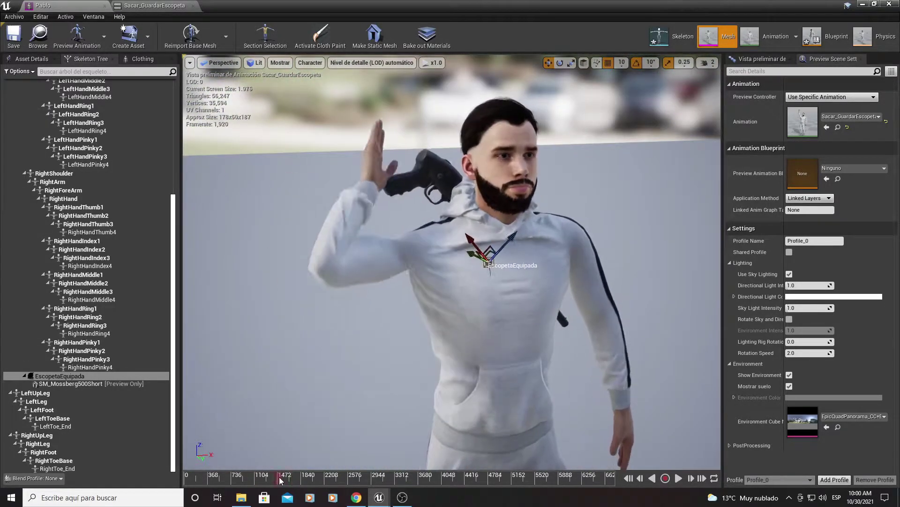
Scrub to around frame 2208, rotate the shotgun socket, then resume the animation
{"action": "left_click_drag", "start_coordinate": [280, 479], "coordinate": [329, 478]}
{"action": "right_click_drag", "start_coordinate": [422, 282], "coordinate": [469, 282]}
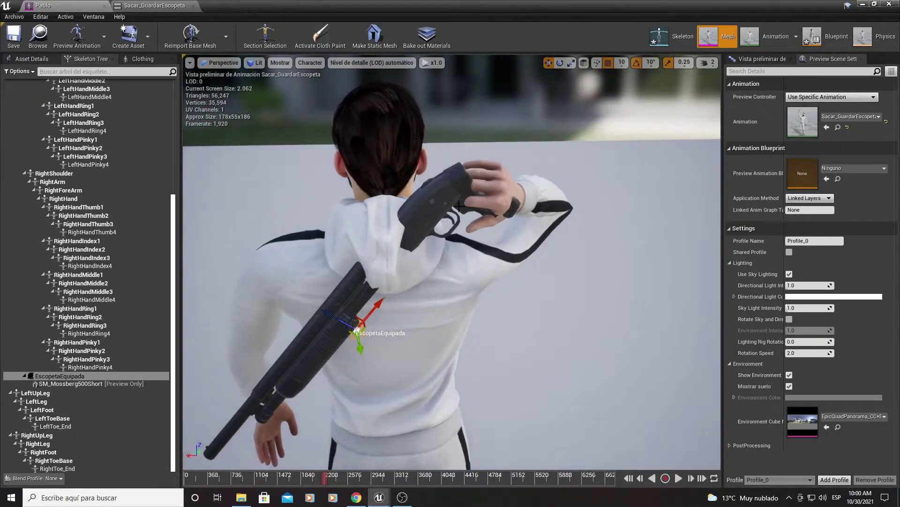
{"action": "key", "text": "e"}
{"action": "left_click_drag", "start_coordinate": [361, 375], "coordinate": [403, 347]}
{"action": "right_click_drag", "start_coordinate": [459, 206], "coordinate": [516, 206]}
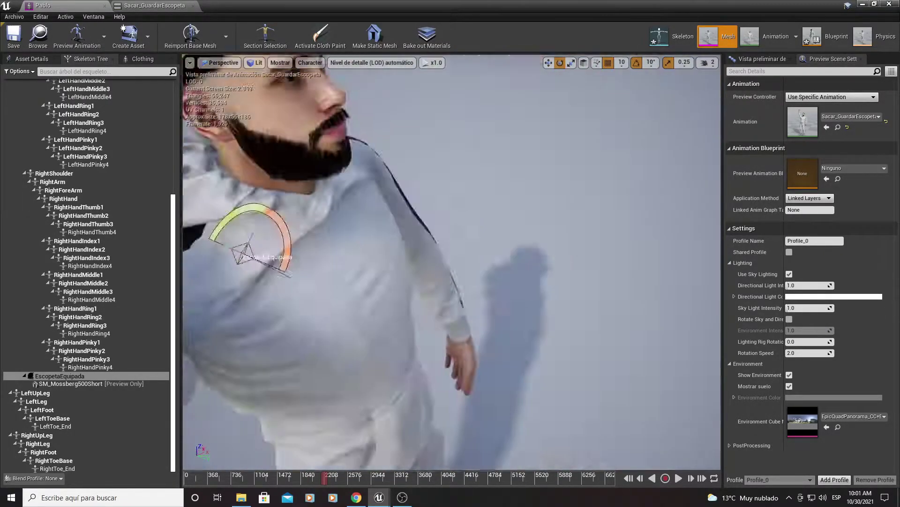
{"action": "key", "text": "w"}
{"action": "right_click_drag", "start_coordinate": [399, 422], "coordinate": [427, 422]}
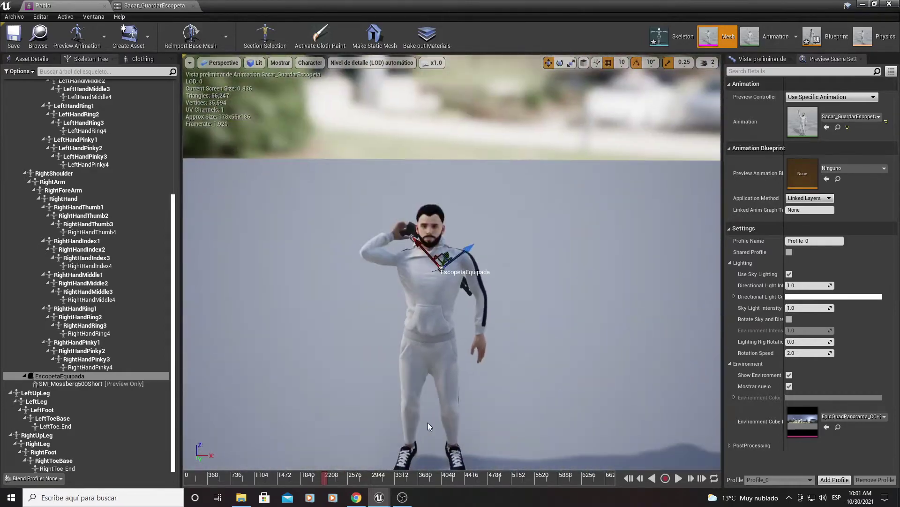
{"action": "key", "text": "space"}
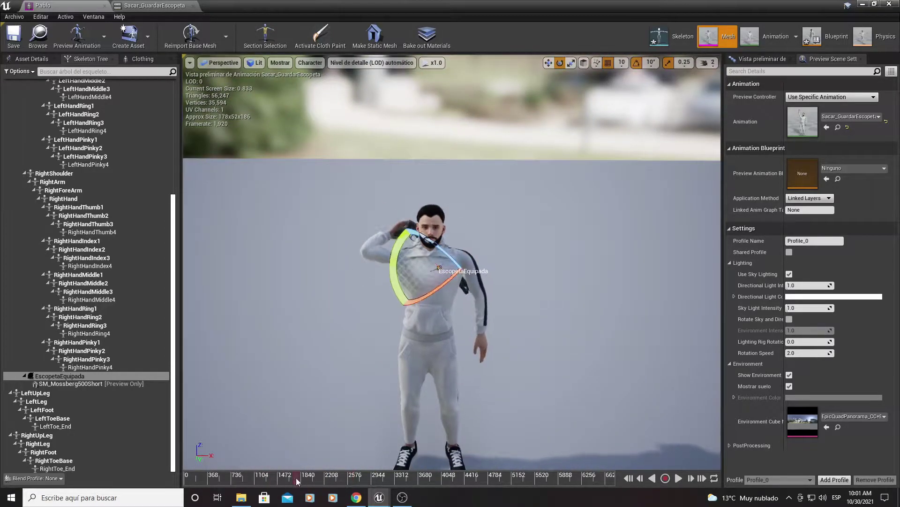
Orbit around the shoulder socket to check the shotgun from the side and front
{"action": "right_click_drag", "start_coordinate": [451, 262], "coordinate": [506, 262]}
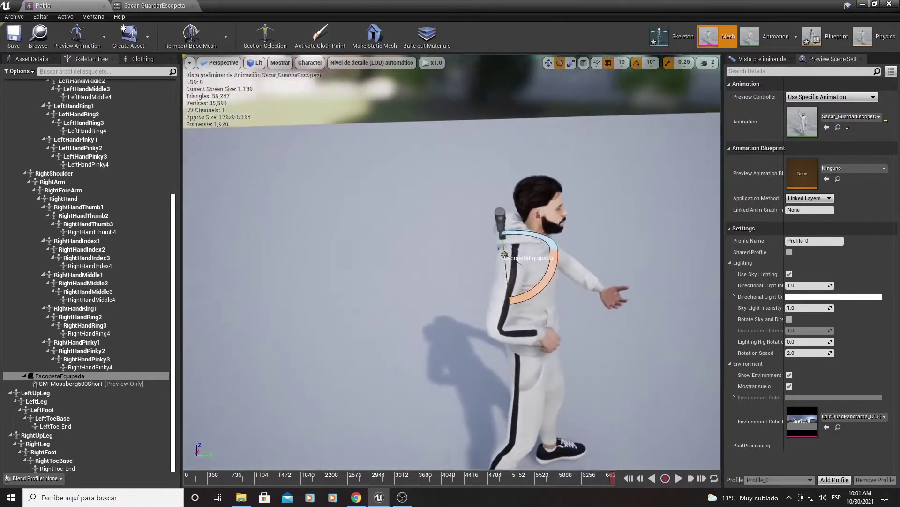
{"action": "right_click_drag", "start_coordinate": [238, 286], "coordinate": [238, 286]}
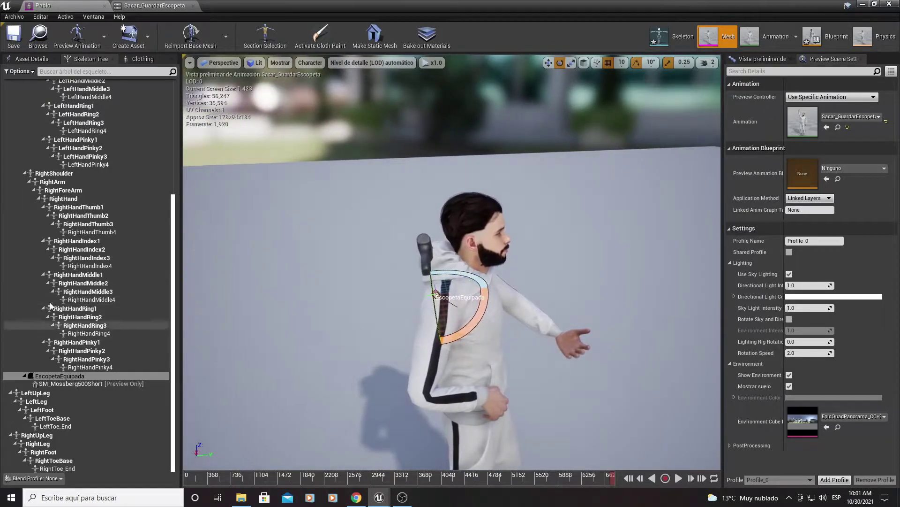
{"action": "right_click_drag", "start_coordinate": [494, 284], "coordinate": [493, 284]}
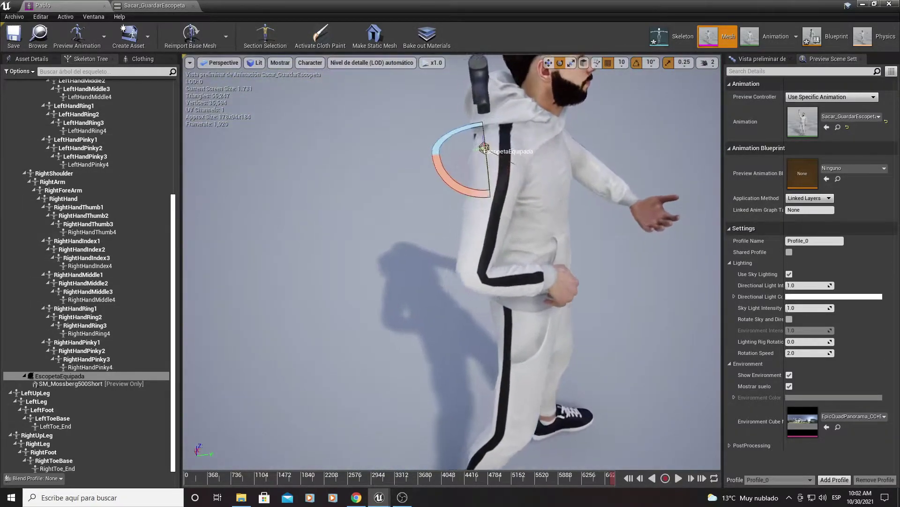
{"action": "right_click_drag", "start_coordinate": [304, 254], "coordinate": [303, 253]}
{"action": "right_click_drag", "start_coordinate": [526, 205], "coordinate": [526, 205]}
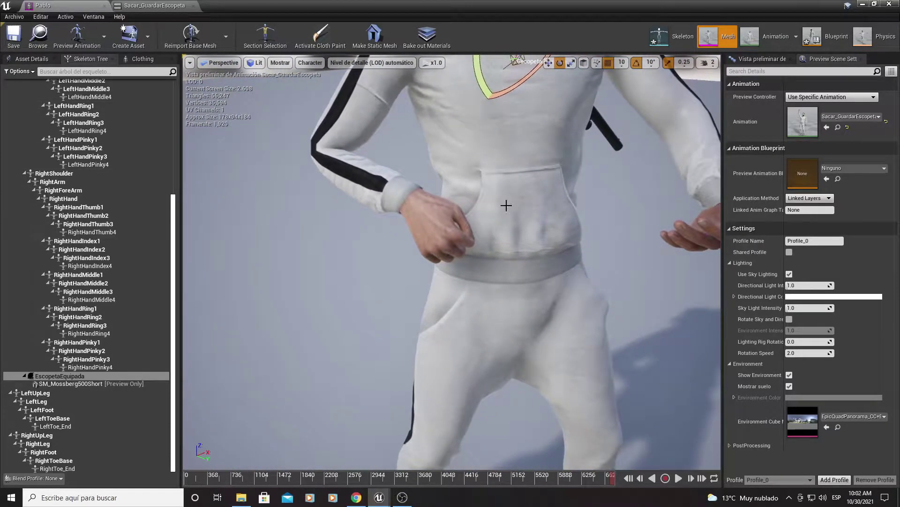
Add a new socket to the Spine bone named PistolaEquipada
{"action": "left_click", "coordinate": [506, 205]}
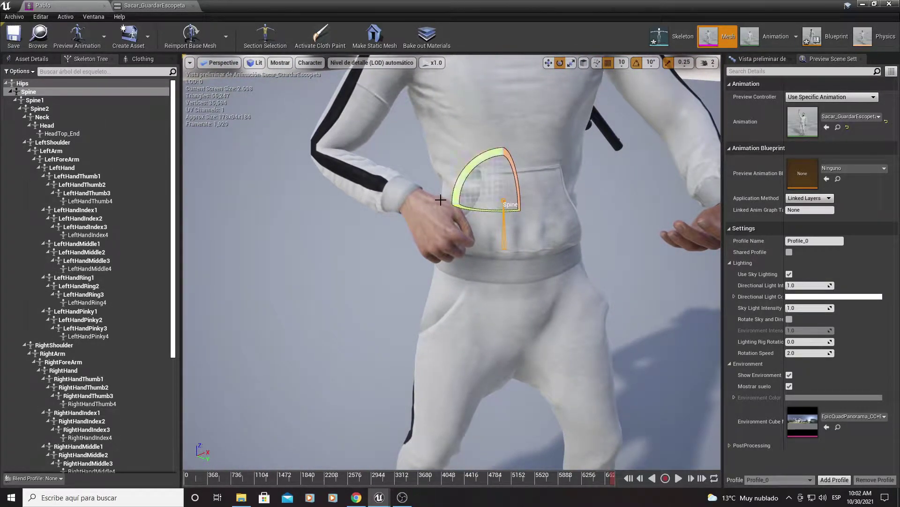
{"action": "right_click", "coordinate": [26, 92]}
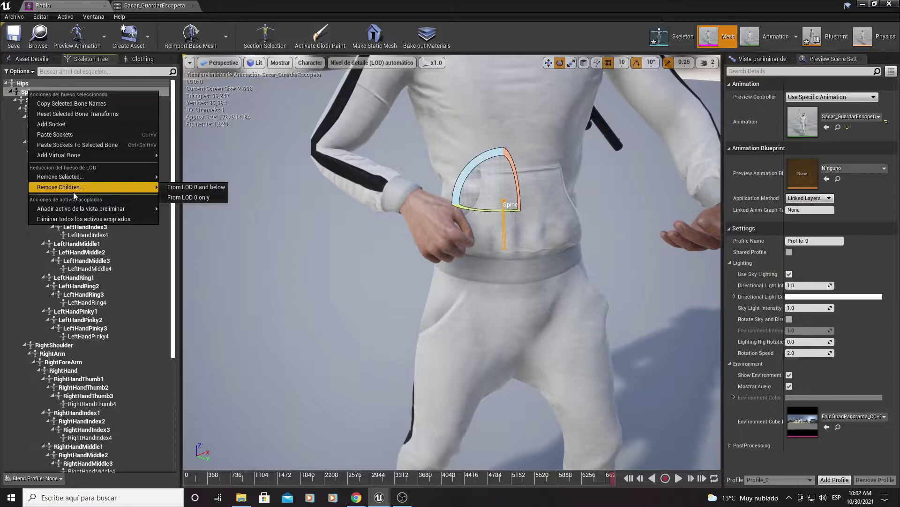
{"action": "left_click", "coordinate": [57, 124]}
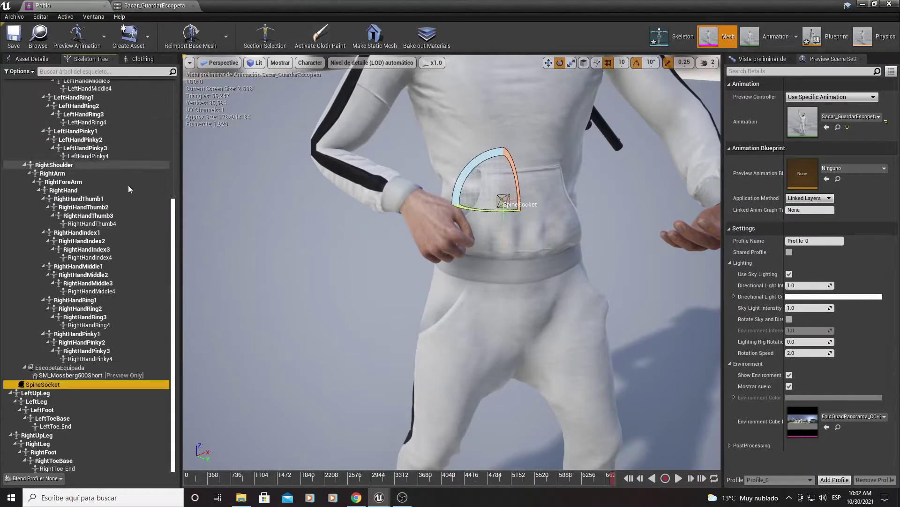
{"action": "left_click", "coordinate": [59, 387]}
{"action": "type", "text": "PistolaEquipa"}
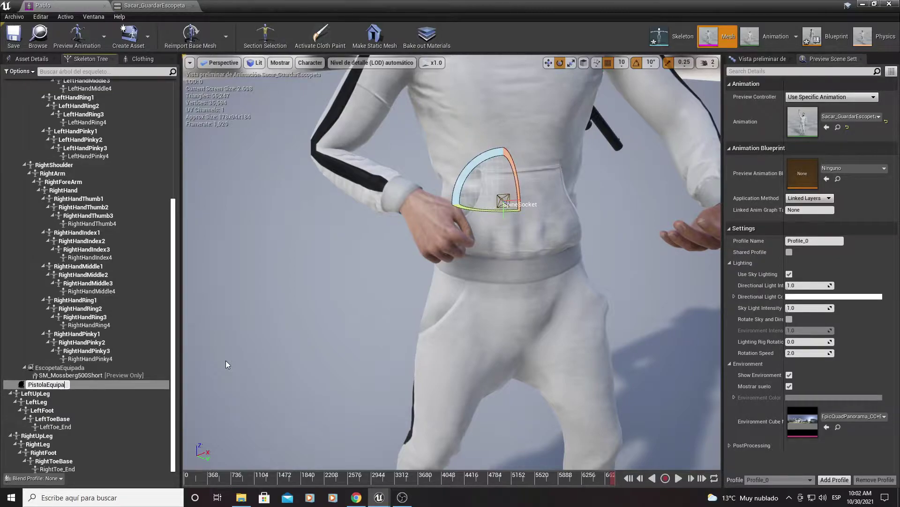
{"action": "type", "text": "da"}
{"action": "key", "text": "Return"}
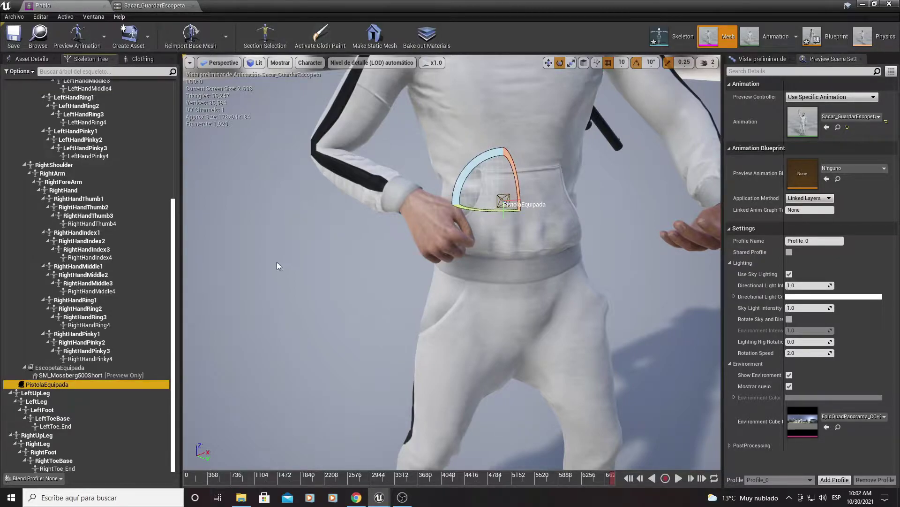
{"action": "right_click", "coordinate": [47, 385]}
{"action": "mouse_move", "coordinate": [100, 368]}
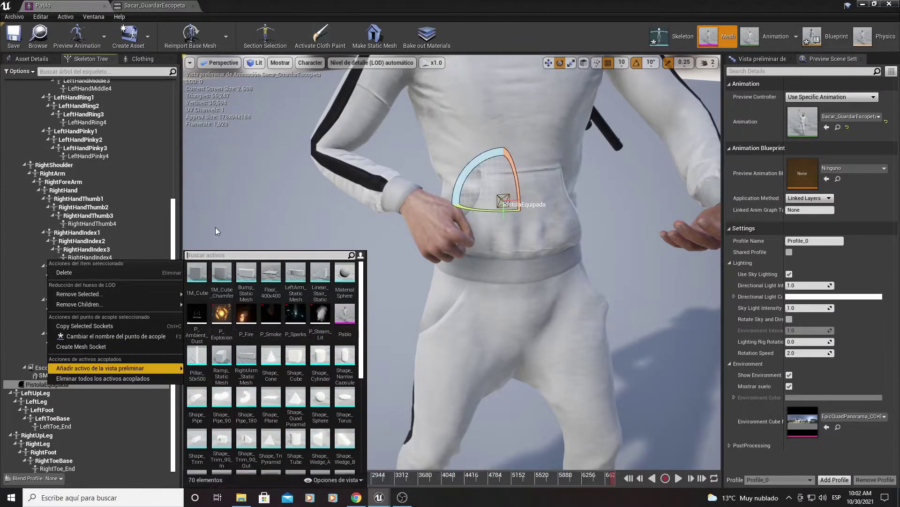
Attach SM_BerettaM9 as the preview mesh on the PistolaEquipada socket
{"action": "type", "text": "ber"}
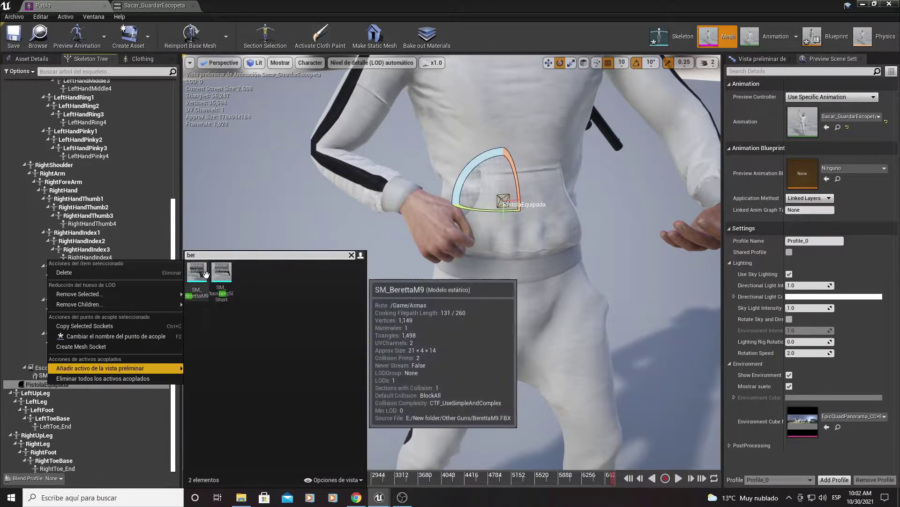
{"action": "left_click", "coordinate": [196, 272]}
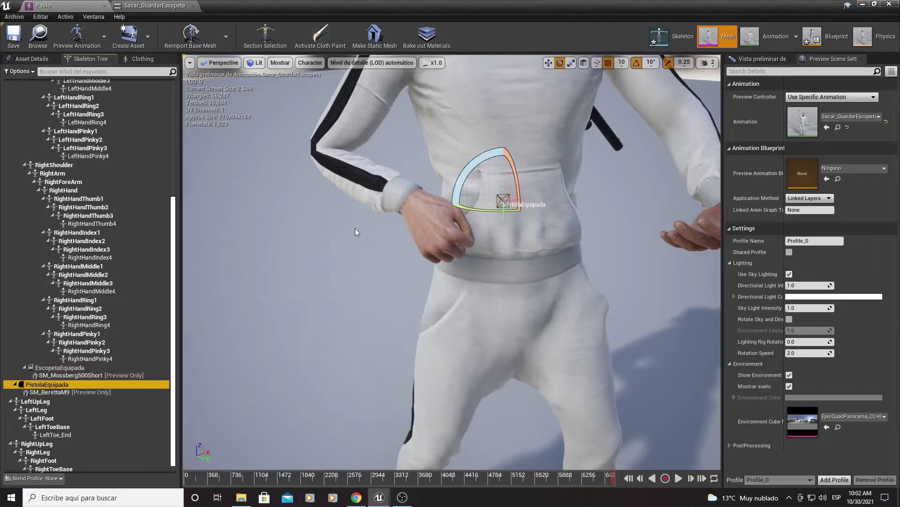
{"action": "left_click_drag", "start_coordinate": [451, 263], "coordinate": [516, 263]}
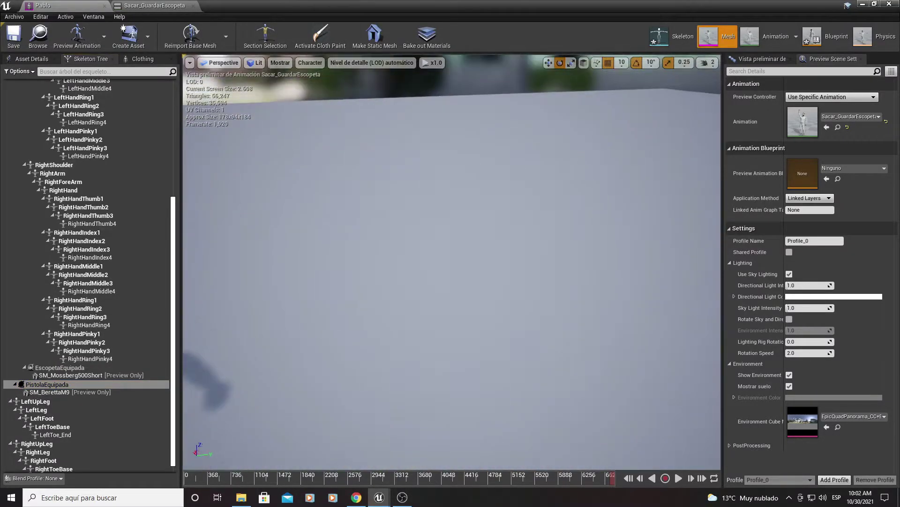
{"action": "left_click_drag", "start_coordinate": [368, 201], "coordinate": [369, 200]}
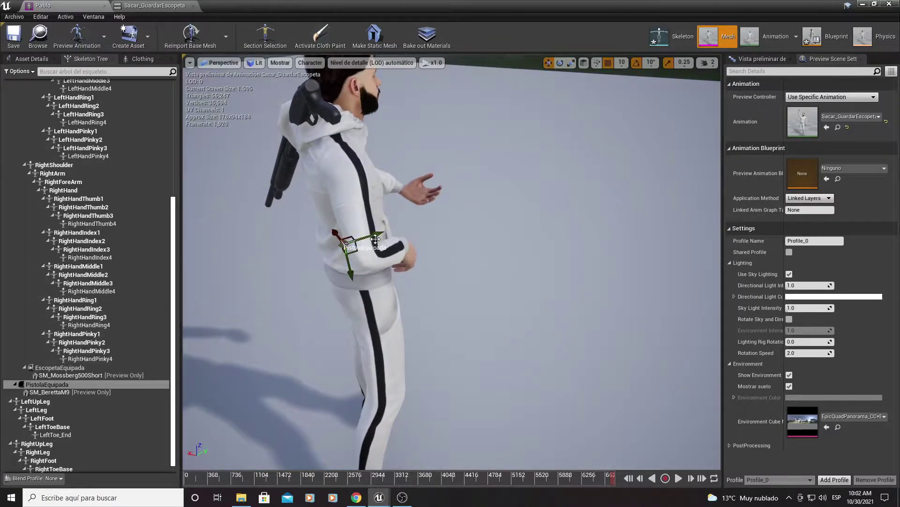
{"action": "left_click_drag", "start_coordinate": [335, 248], "coordinate": [335, 239]}
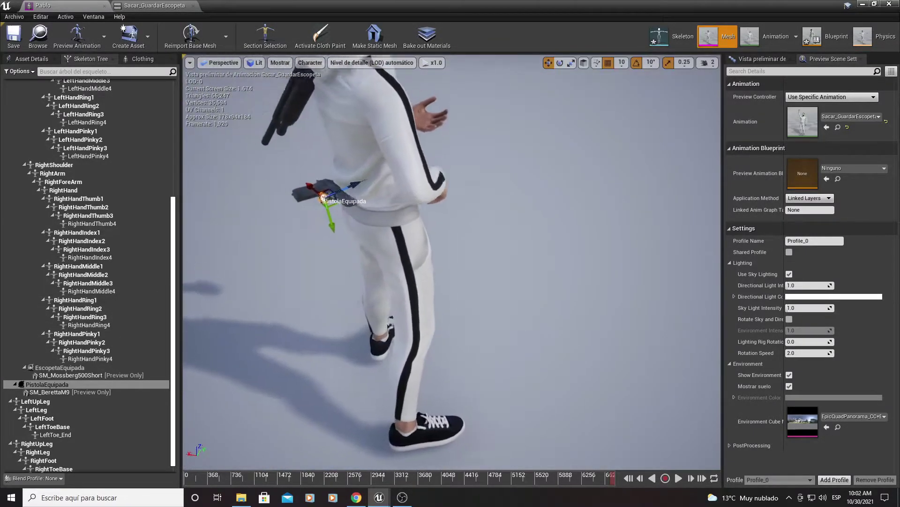
Rotate the pistol upright at the hip and view it alongside the shotgun
{"action": "key", "text": "e"}
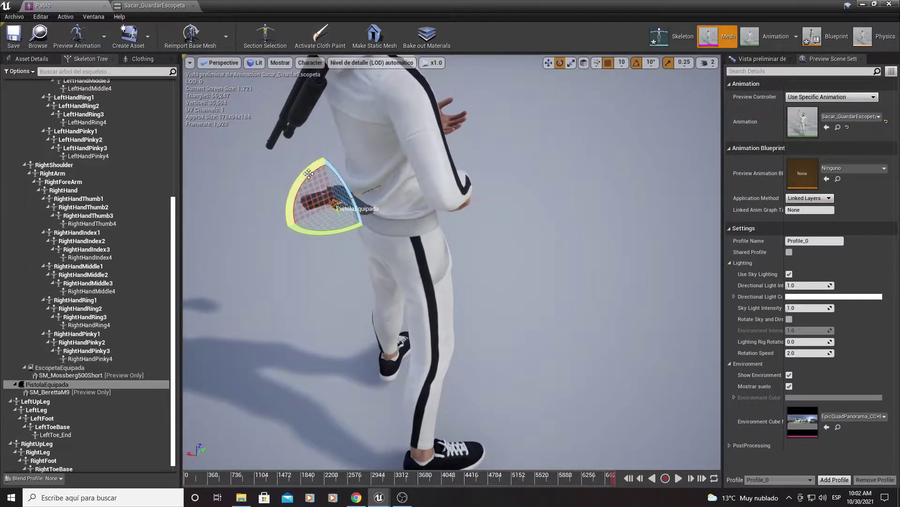
{"action": "left_click_drag", "start_coordinate": [308, 174], "coordinate": [370, 171]}
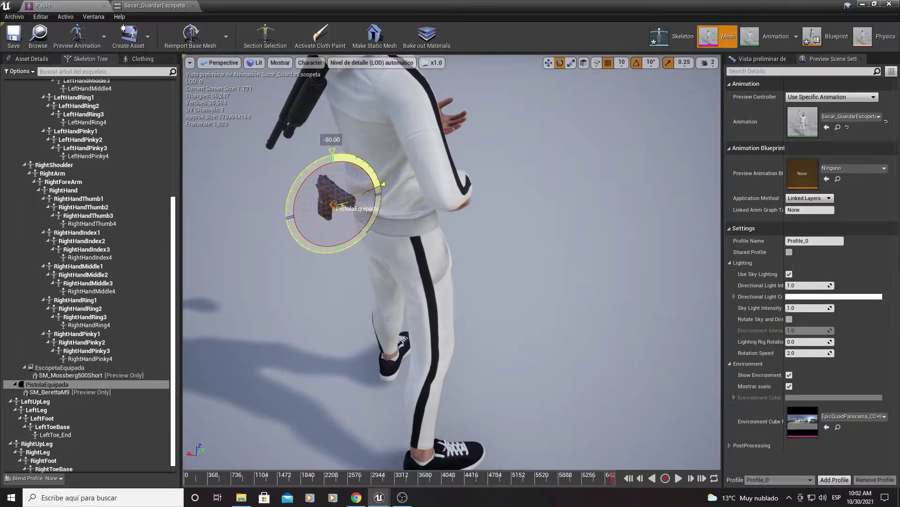
{"action": "key", "text": "e"}
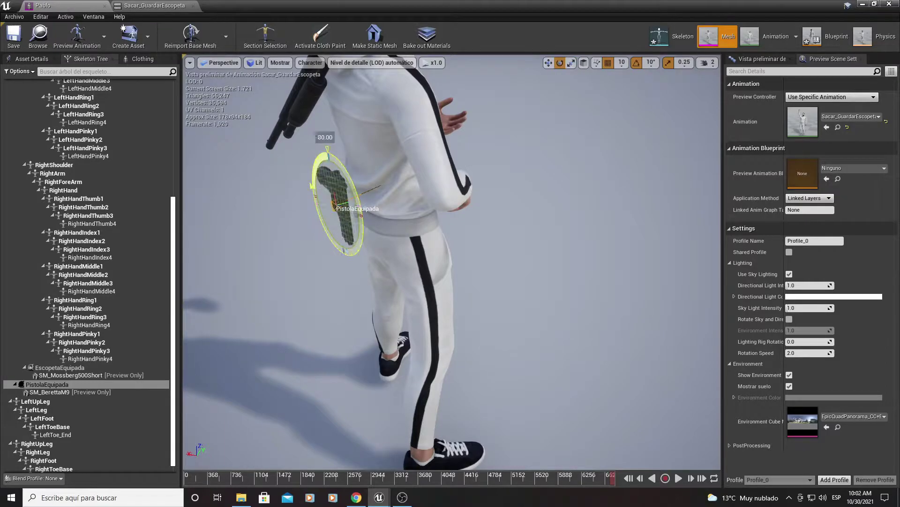
{"action": "left_click_drag", "start_coordinate": [322, 138], "coordinate": [297, 217]}
{"action": "scroll", "coordinate": [297, 216], "scroll_direction": "up", "scroll_amount": 3}
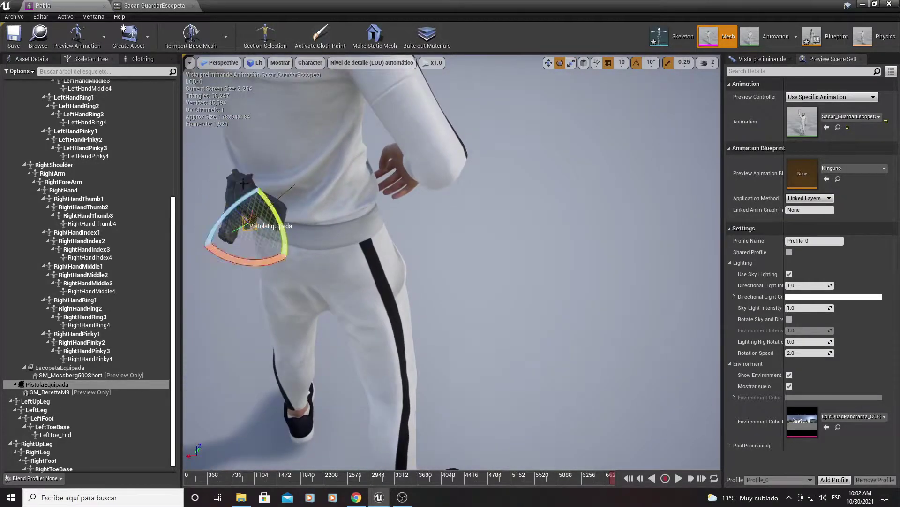
{"action": "key", "text": "w"}
{"action": "middle_click_drag", "start_coordinate": [305, 201], "coordinate": [380, 241]}
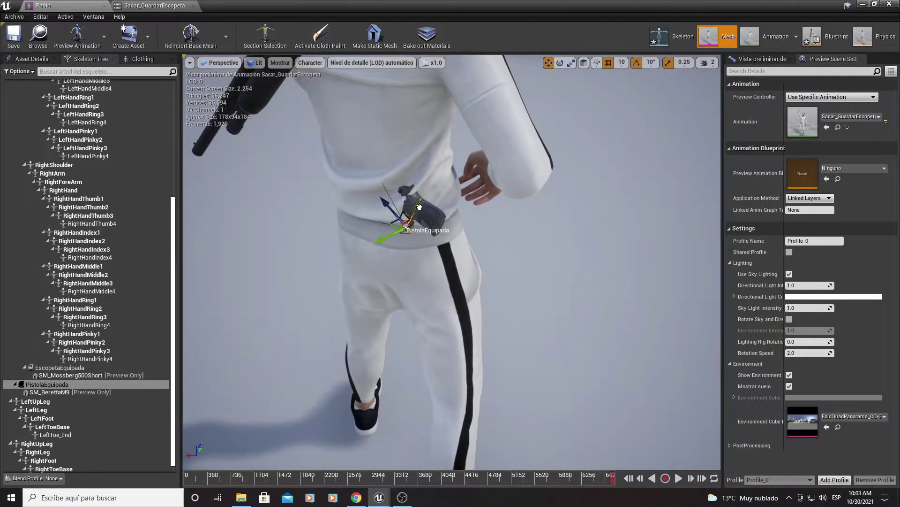
{"action": "right_click_drag", "start_coordinate": [419, 206], "coordinate": [121, 27]}
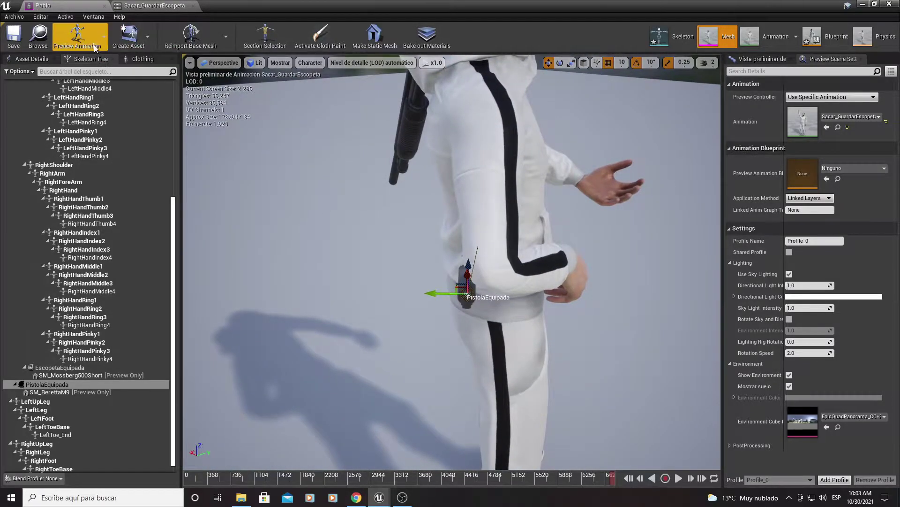
Preview Sacar_guardarPistola and check the hip pistol socket at about frames 1554, 2220 and 666
{"action": "left_click", "coordinate": [106, 32]}
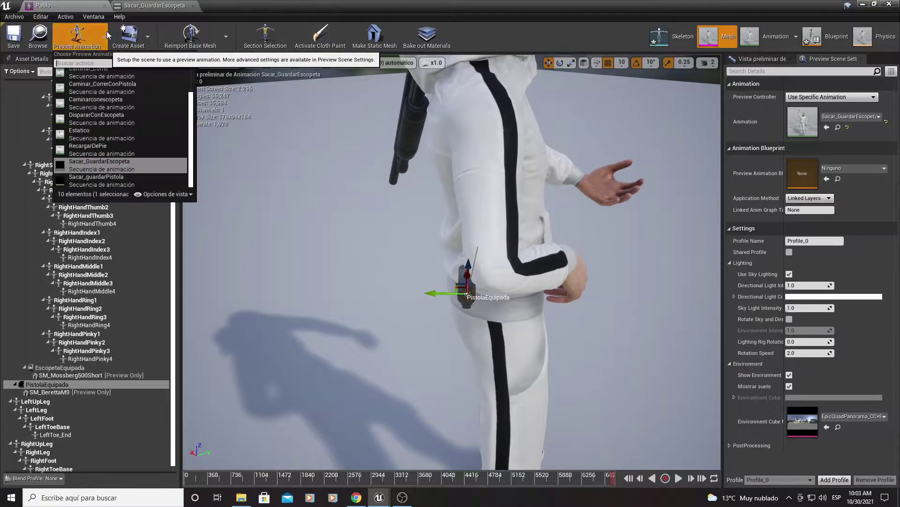
{"action": "left_click", "coordinate": [98, 180]}
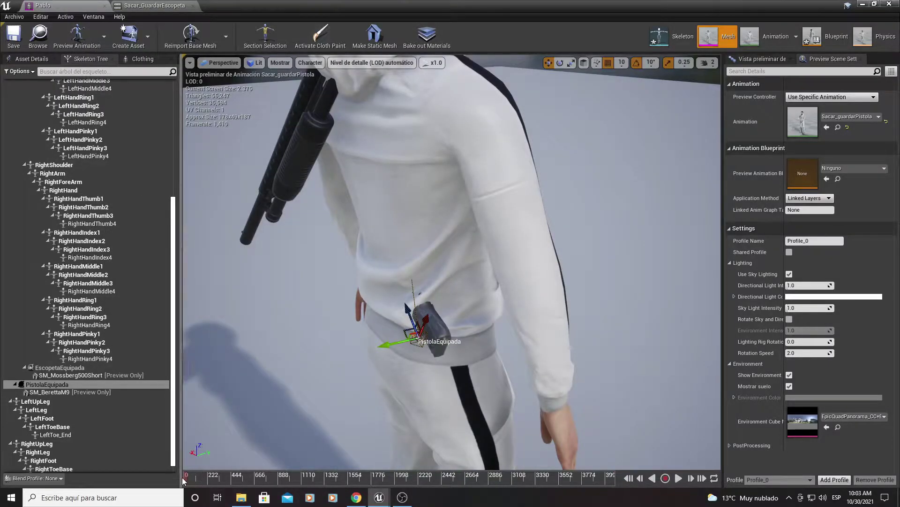
{"action": "left_click_drag", "start_coordinate": [187, 477], "coordinate": [349, 475]}
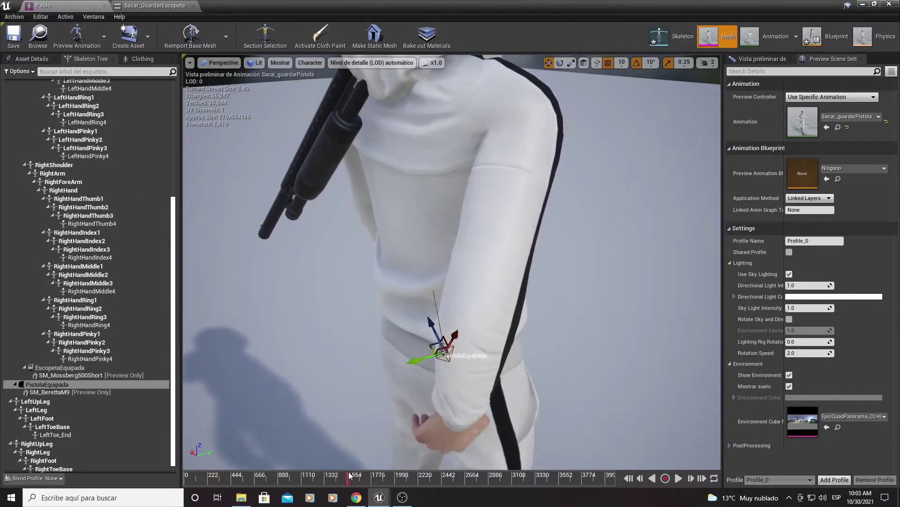
{"action": "mouse_move", "coordinate": [446, 410]}
{"action": "left_mouse_down"}
{"action": "mouse_move", "coordinate": [473, 409]}
{"action": "mouse_move", "coordinate": [450, 329]}
{"action": "mouse_move", "coordinate": [426, 322]}
{"action": "mouse_move", "coordinate": [377, 361]}
{"action": "mouse_move", "coordinate": [389, 305]}
{"action": "mouse_move", "coordinate": [435, 304]}
{"action": "left_mouse_up"}
{"action": "key", "text": "e"}
{"action": "key", "text": "w"}
{"action": "key", "text": "e"}
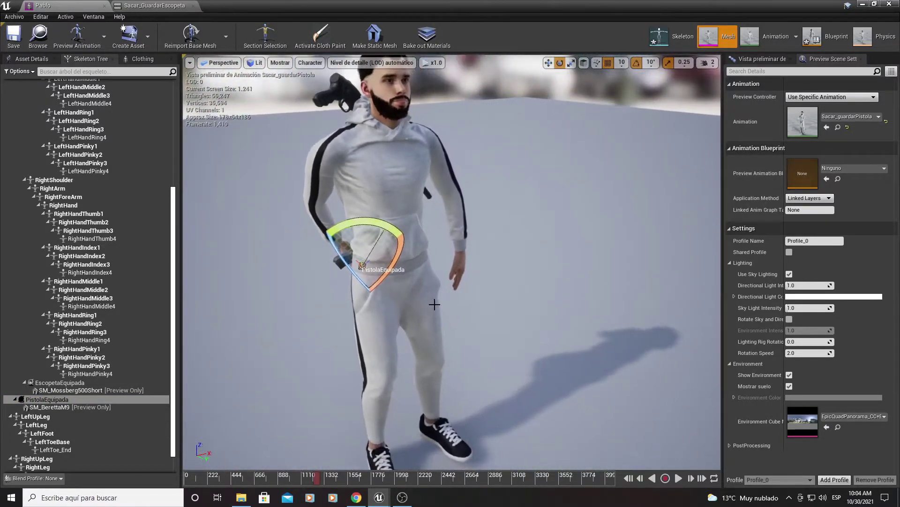
{"action": "left_click_drag", "start_coordinate": [287, 479], "coordinate": [431, 499]}
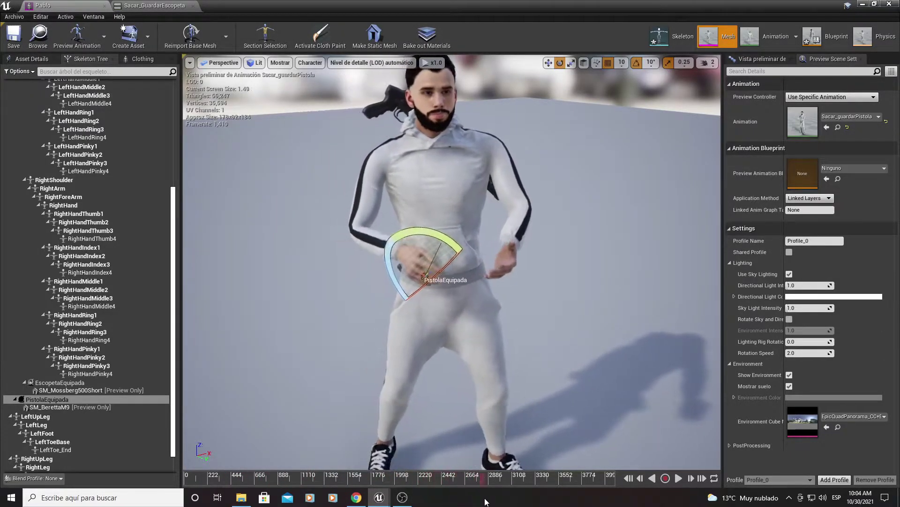
{"action": "mouse_move", "coordinate": [432, 500]}
{"action": "left_mouse_down"}
{"action": "mouse_move", "coordinate": [246, 486]}
{"action": "mouse_move", "coordinate": [569, 488]}
{"action": "left_mouse_up"}
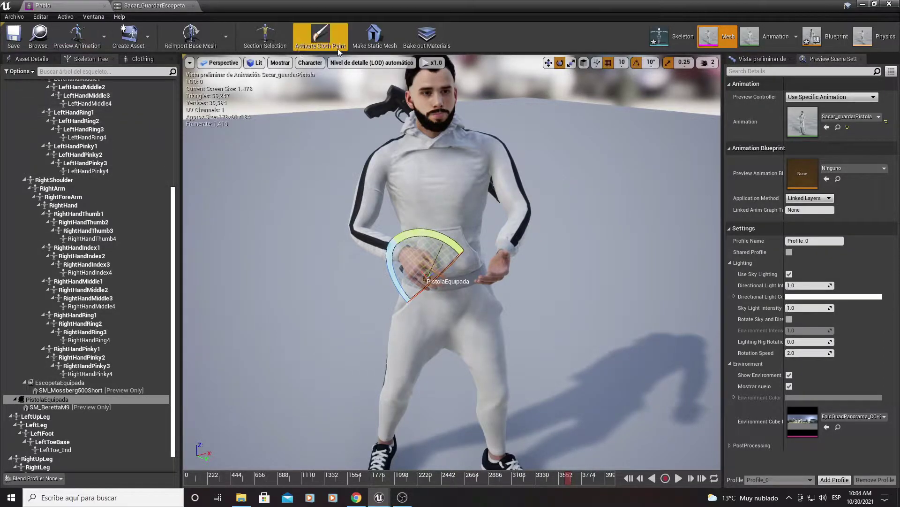
{"action": "left_click_drag", "start_coordinate": [353, 254], "coordinate": [382, 280]}
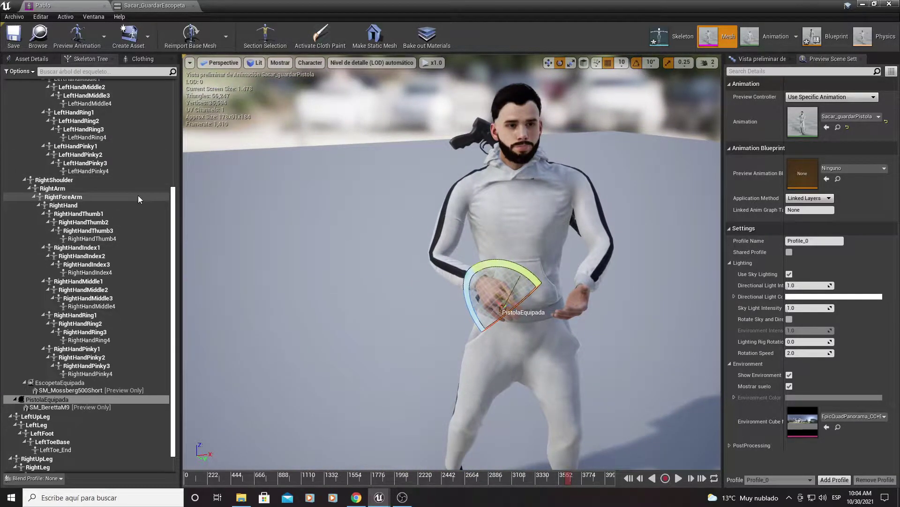
Add a socket named PistolaEnMano to the RightHand bone
{"action": "mouse_move", "coordinate": [446, 221]}
{"action": "left_mouse_down"}
{"action": "mouse_move", "coordinate": [450, 197]}
{"action": "mouse_move", "coordinate": [422, 199]}
{"action": "left_mouse_up"}
{"action": "left_click", "coordinate": [369, 262]}
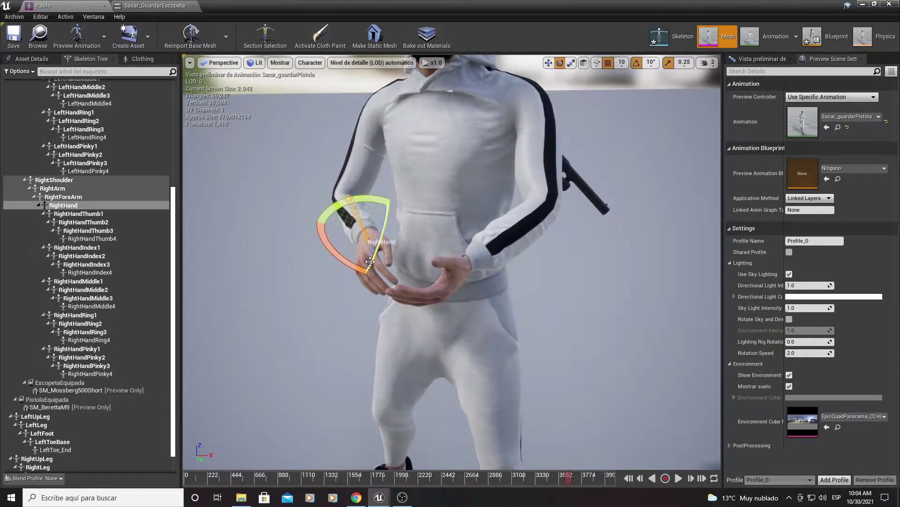
{"action": "left_click_drag", "start_coordinate": [371, 276], "coordinate": [328, 276]}
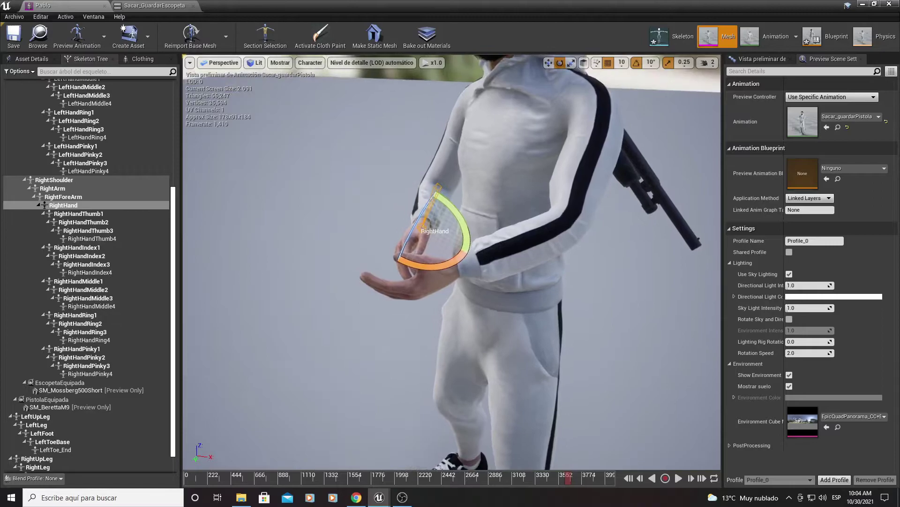
{"action": "left_click_drag", "start_coordinate": [397, 209], "coordinate": [328, 194]}
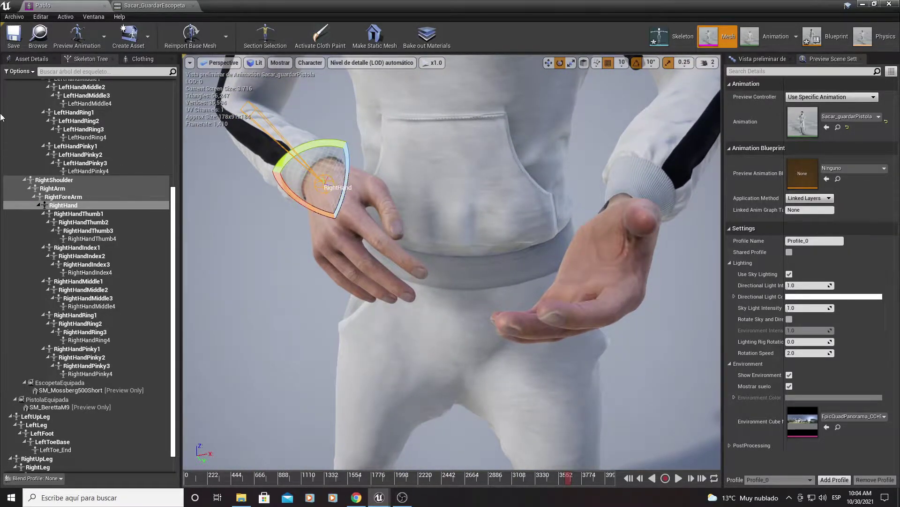
{"action": "right_click", "coordinate": [64, 207]}
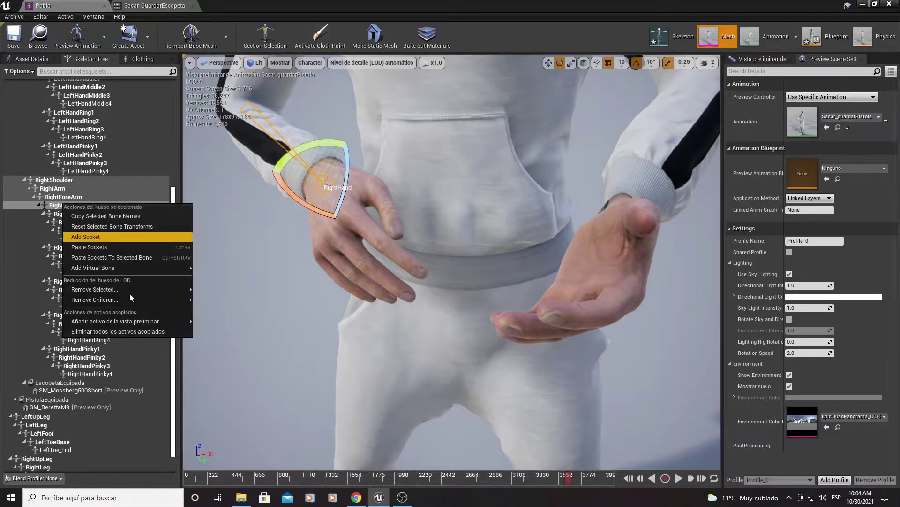
{"action": "mouse_move", "coordinate": [94, 289]}
{"action": "left_click", "coordinate": [100, 239]}
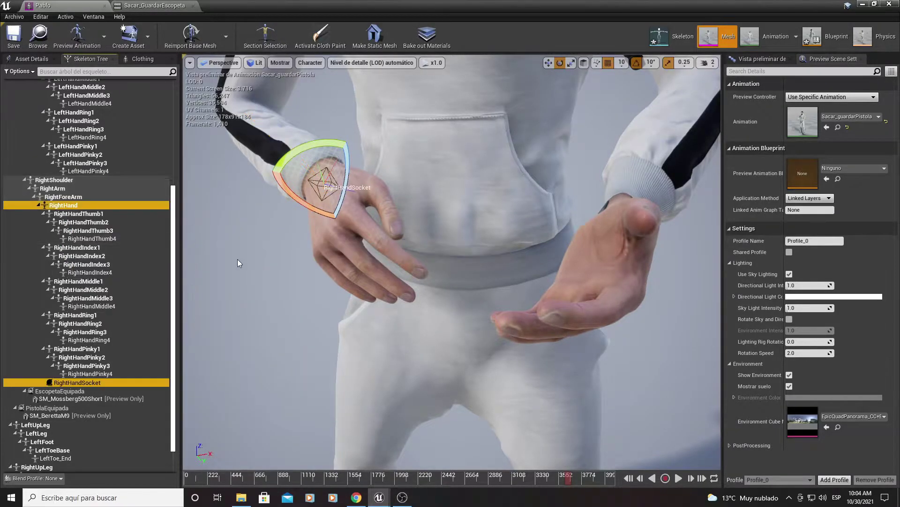
{"action": "left_click", "coordinate": [100, 382]}
{"action": "type", "text": "PistolaEnMano"}
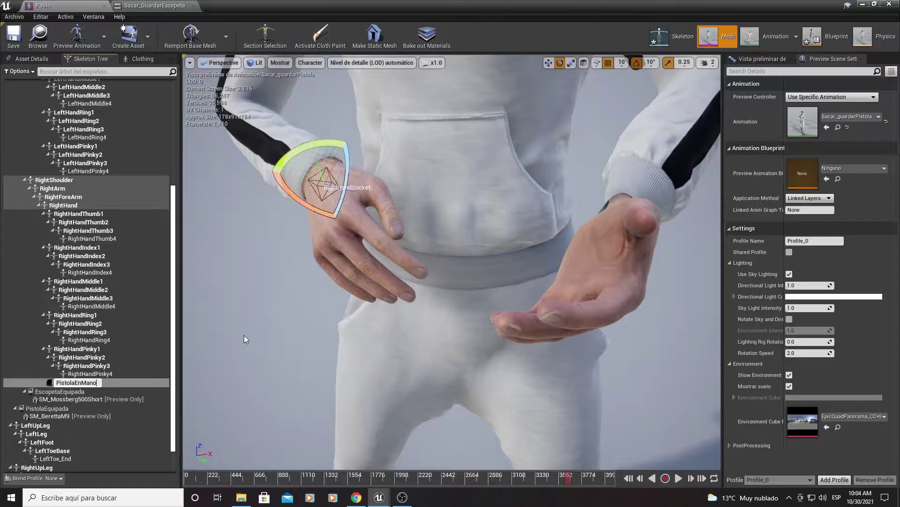
{"action": "key", "text": "Return"}
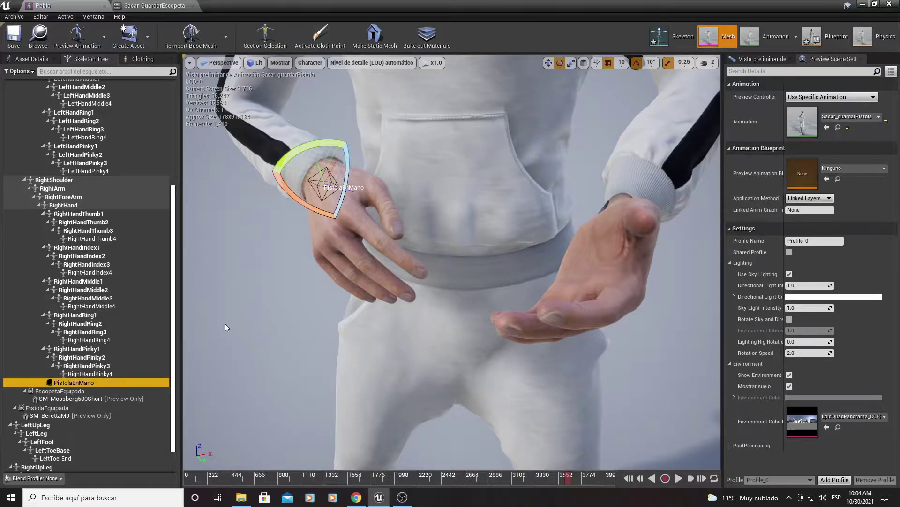
Preview SM_BerettaM9 on the PistolaEnMano socket with the Estatico preview animation
{"action": "right_click", "coordinate": [71, 383]}
{"action": "mouse_move", "coordinate": [123, 366]}
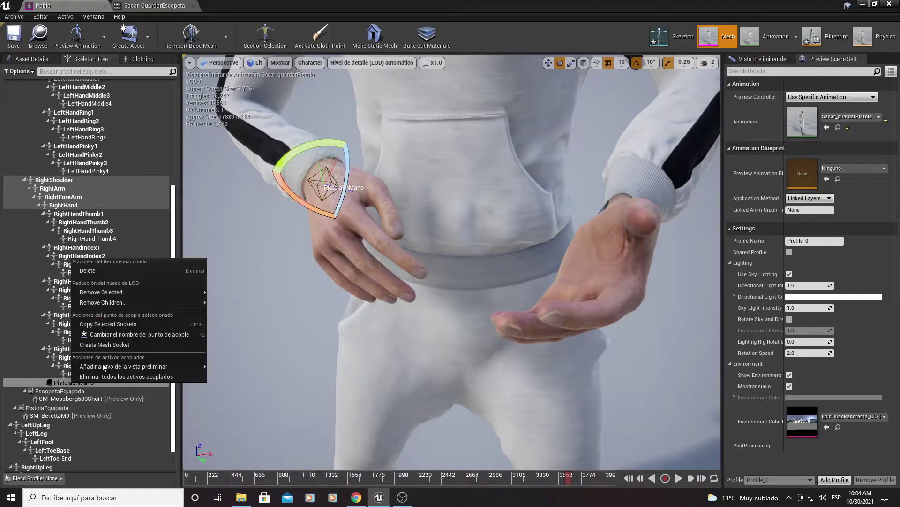
{"action": "left_click", "coordinate": [101, 366]}
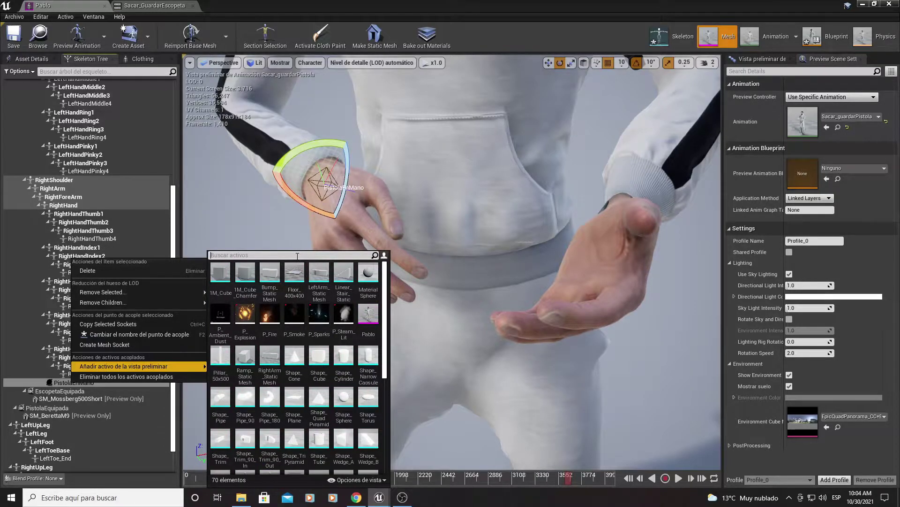
{"action": "type", "text": "bet"}
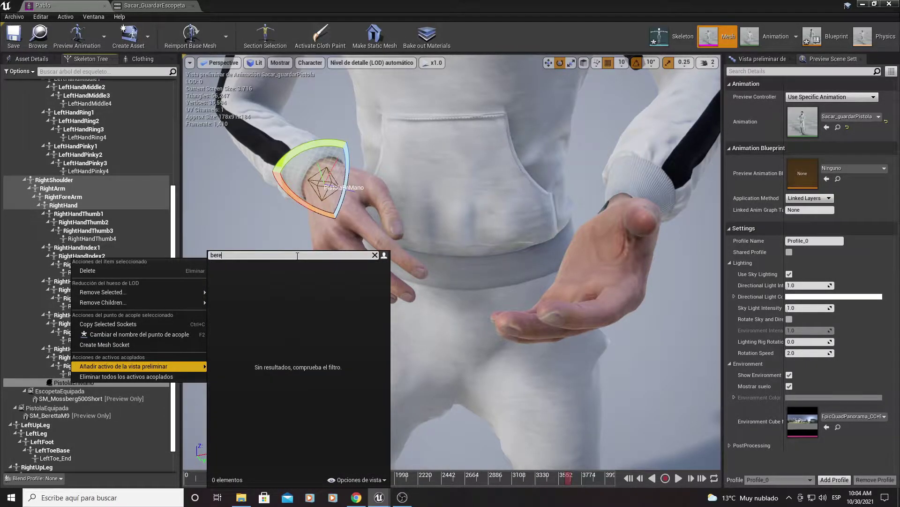
{"action": "left_click", "coordinate": [220, 272]}
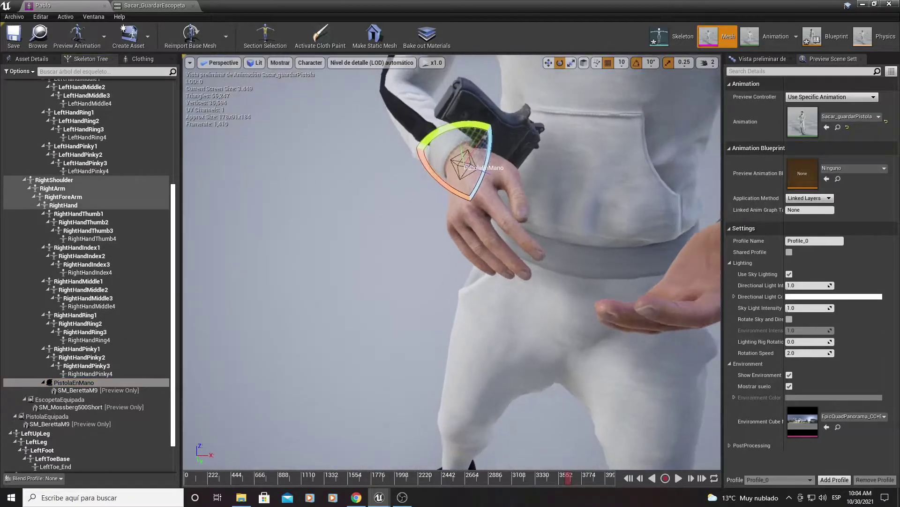
{"action": "left_click", "coordinate": [77, 35]}
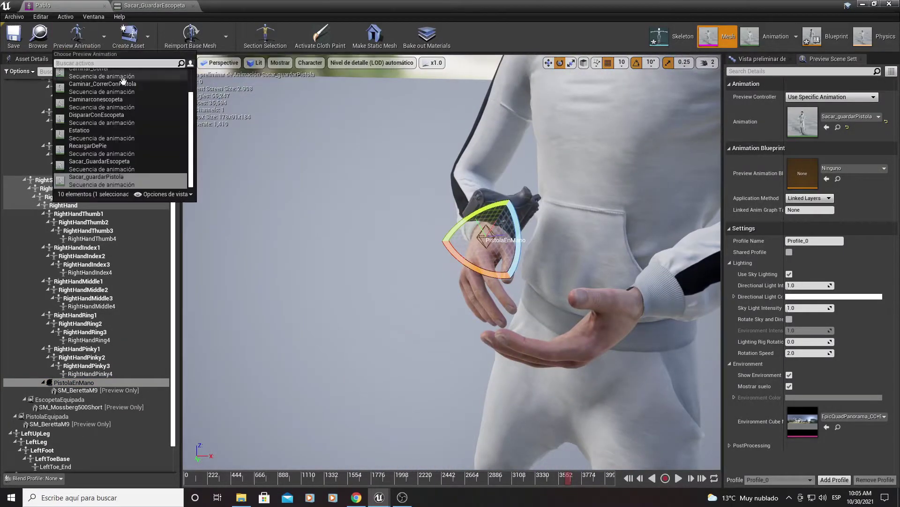
{"action": "left_click", "coordinate": [190, 34]}
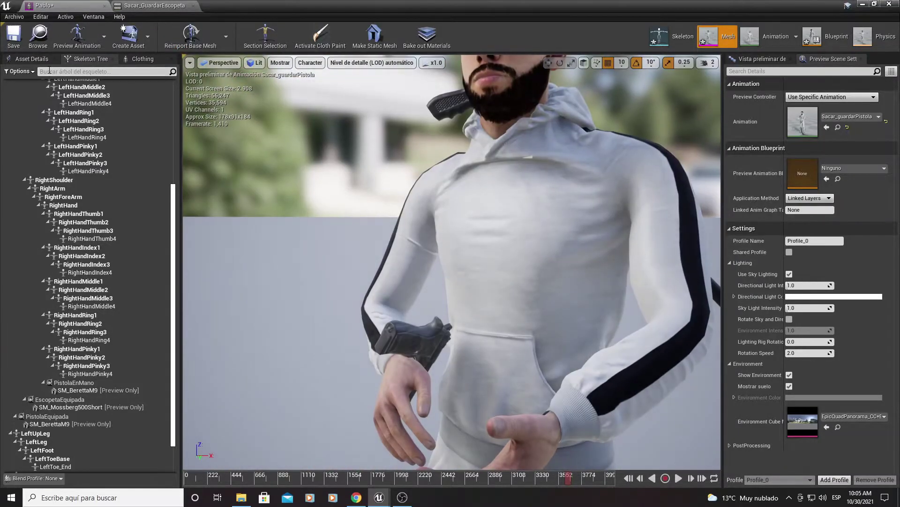
{"action": "left_click", "coordinate": [104, 36]}
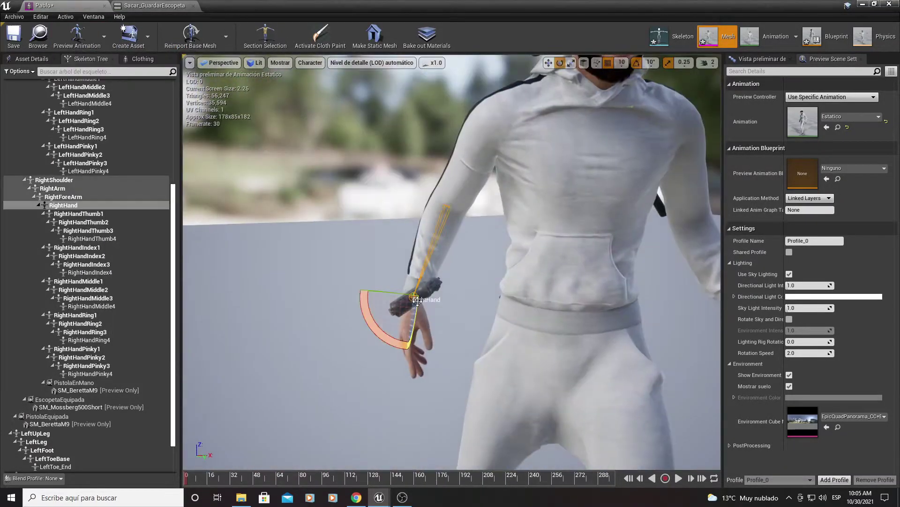
Rotate the PistolaEnMano socket so the pistol fits the right-hand grip
{"action": "left_click", "coordinate": [47, 374]}
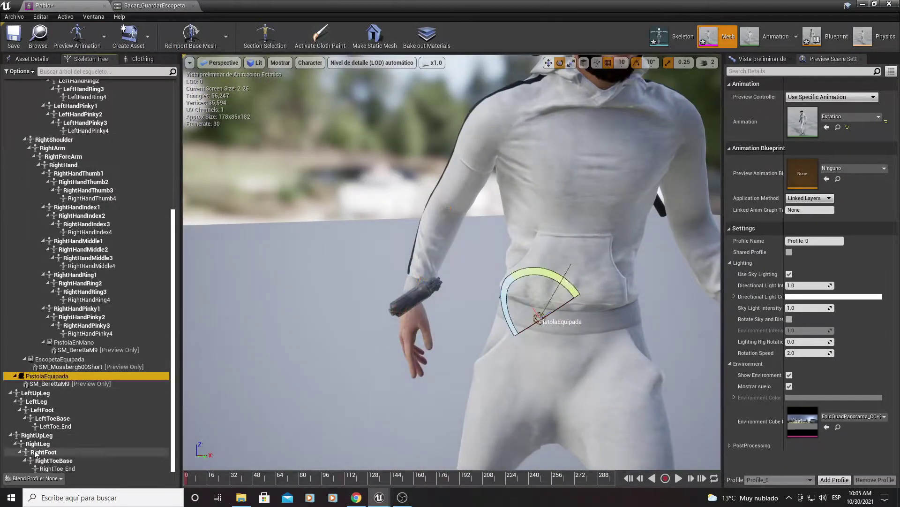
{"action": "scroll", "coordinate": [56, 359], "scroll_direction": "up", "scroll_amount": 3}
{"action": "scroll", "coordinate": [56, 358], "scroll_direction": "down", "scroll_amount": 4}
{"action": "left_click", "coordinate": [73, 342]}
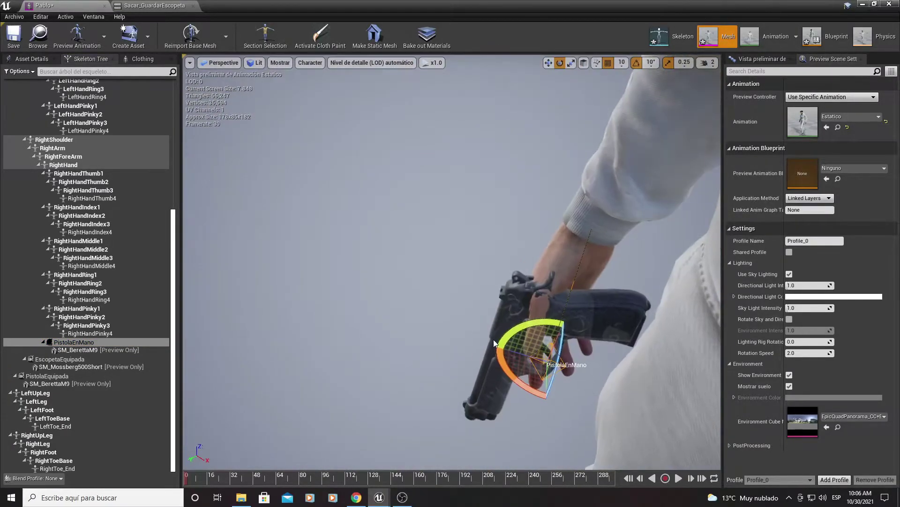
{"action": "left_click_drag", "start_coordinate": [516, 274], "coordinate": [492, 361]}
{"action": "scroll", "coordinate": [453, 268], "scroll_direction": "down", "scroll_amount": 5}
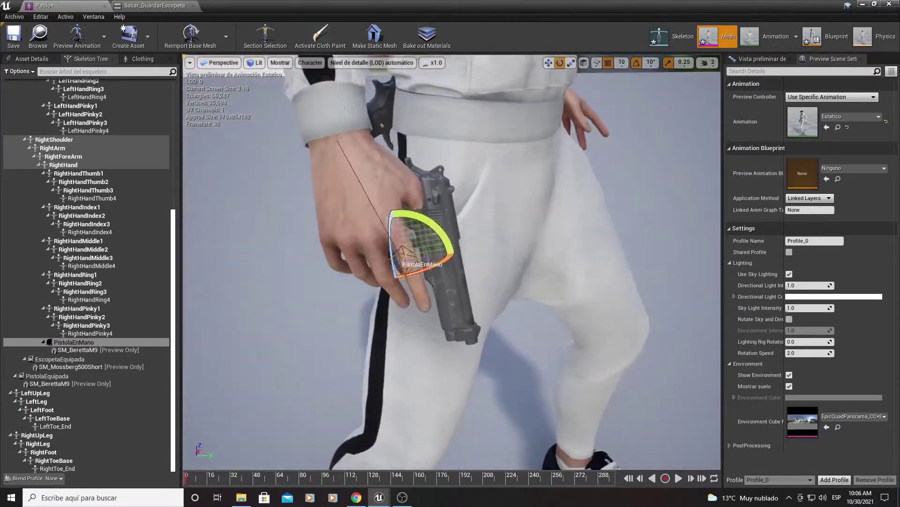
{"action": "key", "text": "w"}
Inspect the pistol in the hand from several angles and save the skeleton
{"action": "left_click_drag", "start_coordinate": [454, 268], "coordinate": [513, 298]}
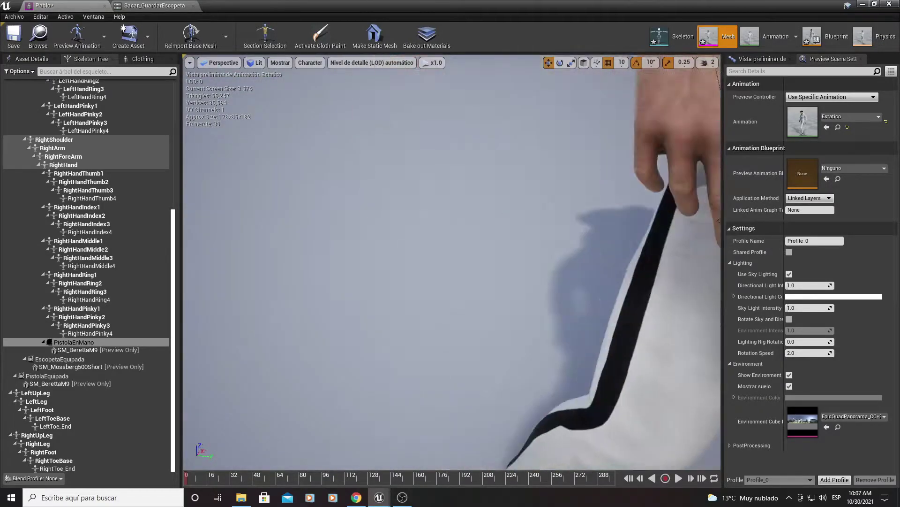
{"action": "right_click_drag", "start_coordinate": [513, 299], "coordinate": [514, 234]}
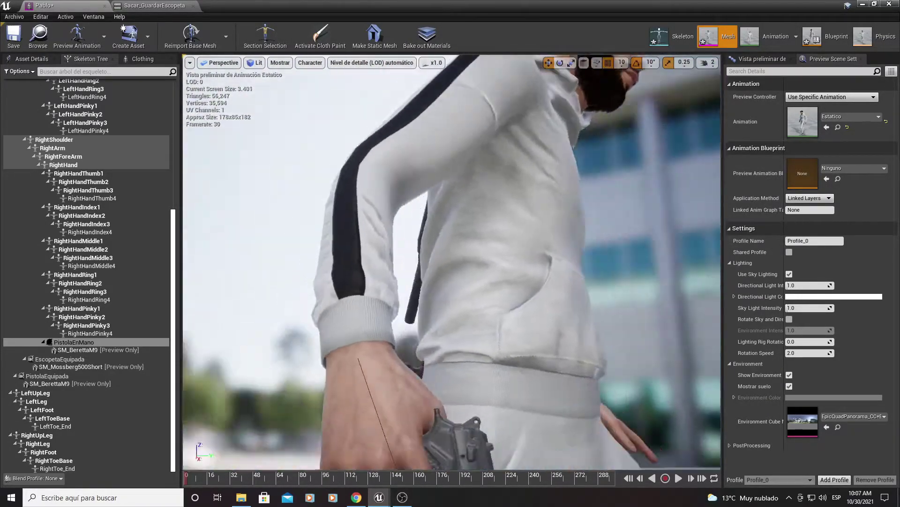
{"action": "left_click_drag", "start_coordinate": [513, 234], "coordinate": [513, 272]}
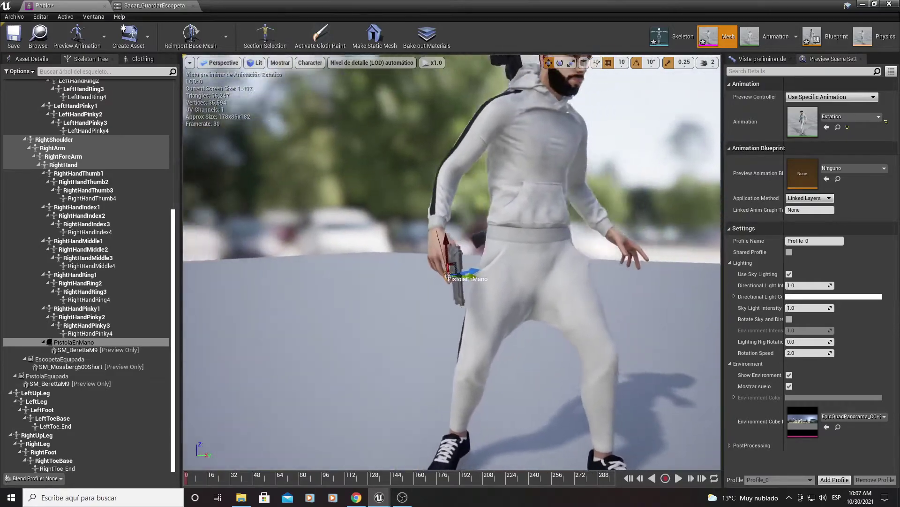
{"action": "left_click_drag", "start_coordinate": [398, 301], "coordinate": [352, 196]}
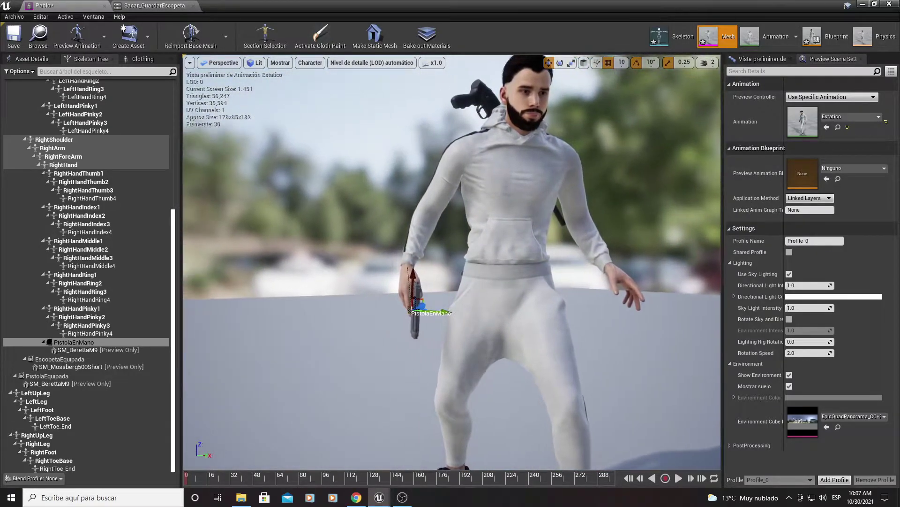
{"action": "left_click", "coordinate": [12, 41]}
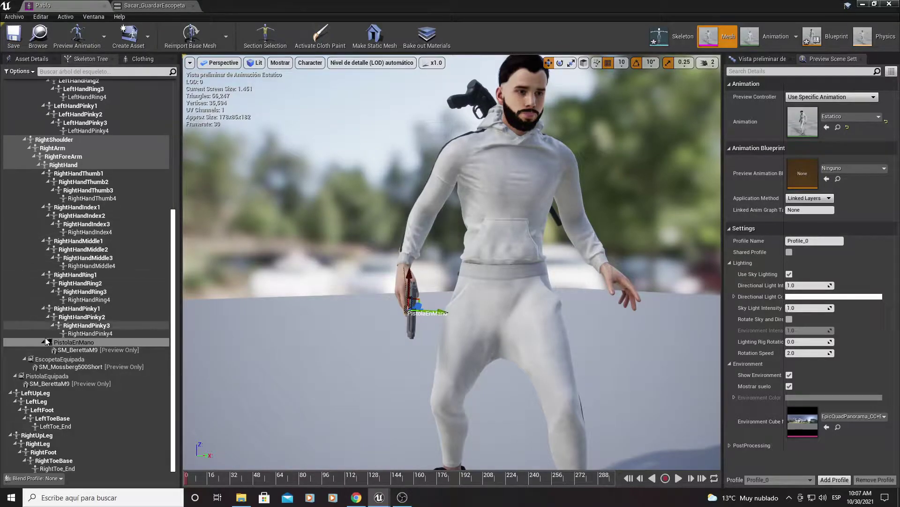
{"action": "left_click", "coordinate": [399, 275]}
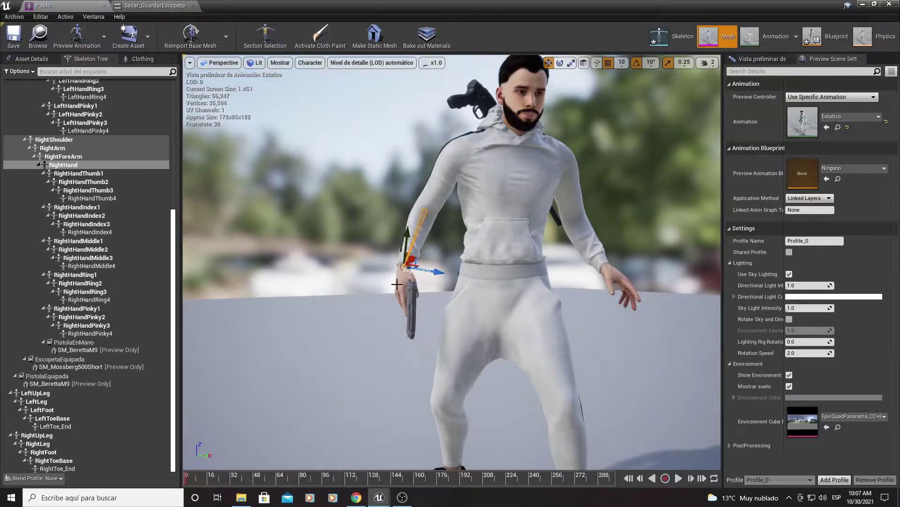
Add a socket named EscopetaEnMano to the RightHand bone
{"action": "right_click", "coordinate": [67, 165]}
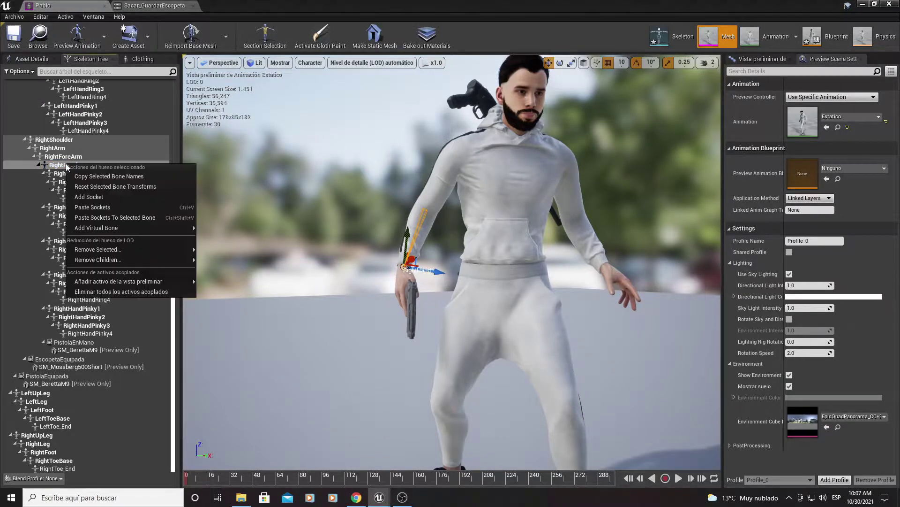
{"action": "left_click", "coordinate": [101, 198]}
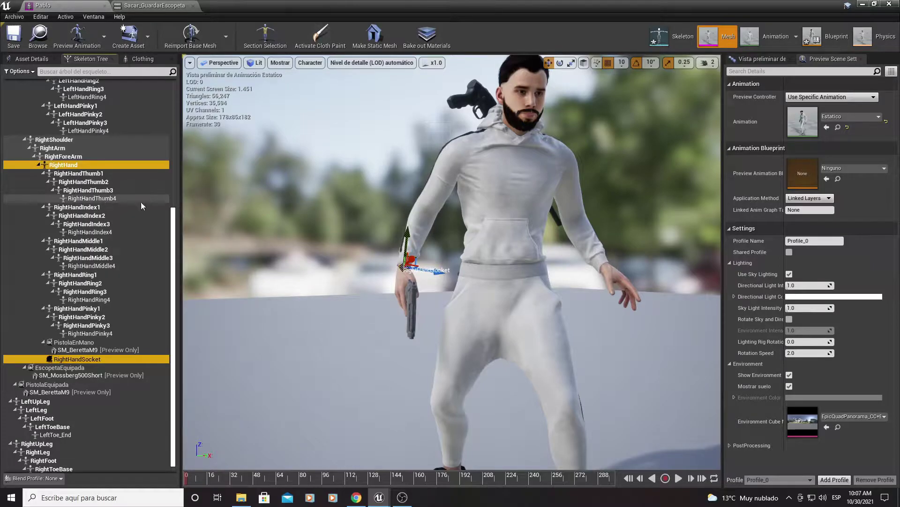
{"action": "double_click", "coordinate": [102, 358]}
{"action": "type", "text": "EscopetaEnMano"}
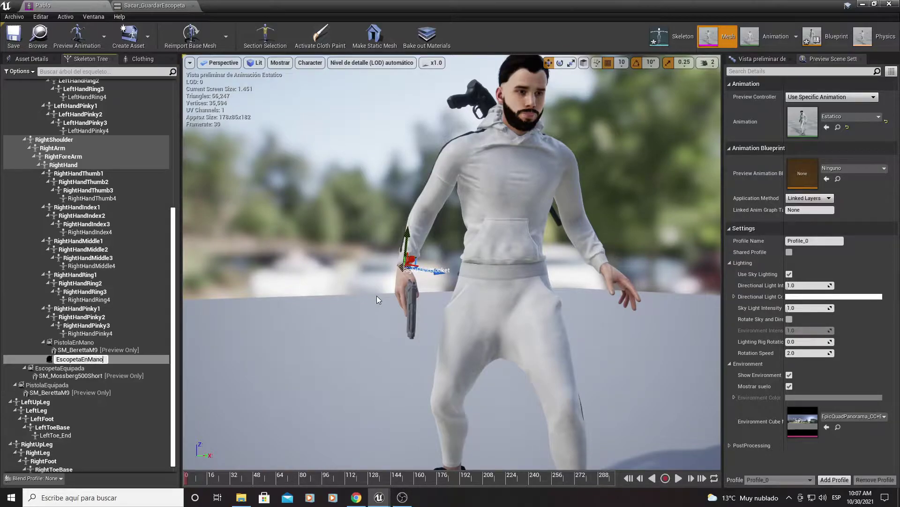
{"action": "key", "text": "Return"}
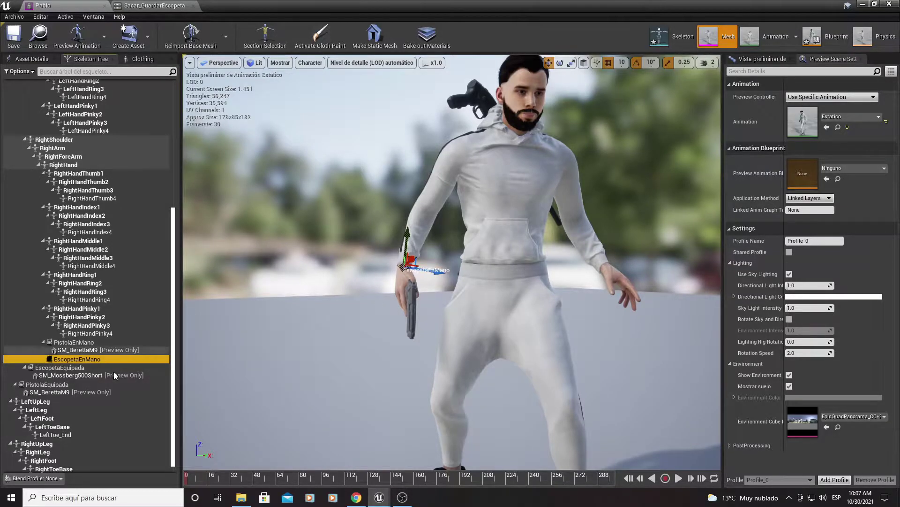
Preview SM_Mossberg500Short on EscopetaEnMano and set the preview animation to ApuntarConEscopeta
{"action": "right_click", "coordinate": [100, 358]}
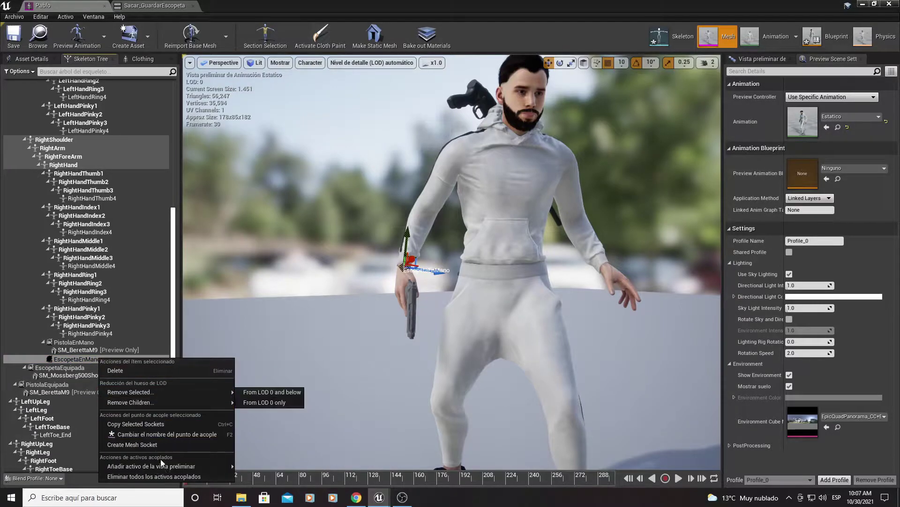
{"action": "mouse_move", "coordinate": [151, 466]}
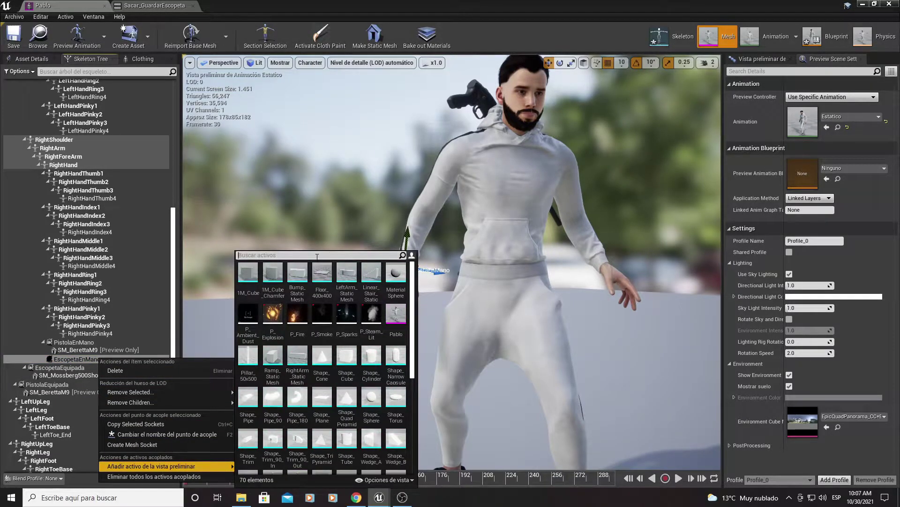
{"action": "type", "text": "be"}
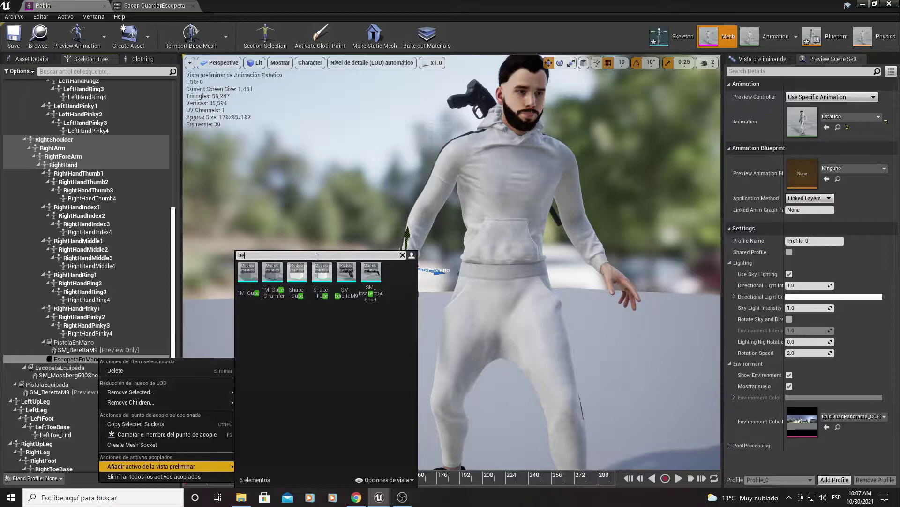
{"action": "left_click", "coordinate": [371, 275]}
{"action": "key", "text": "f"}
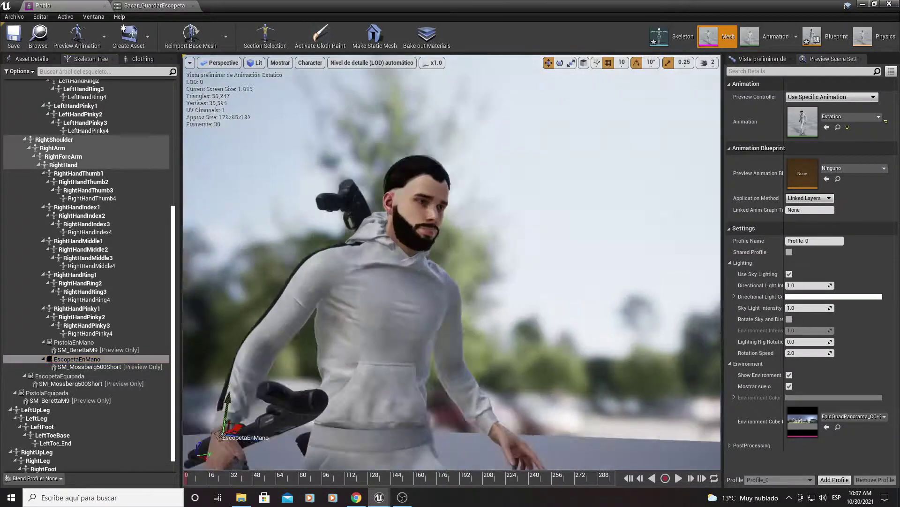
{"action": "scroll", "coordinate": [442, 409], "scroll_direction": "down", "scroll_amount": 5}
{"action": "key", "text": "w"}
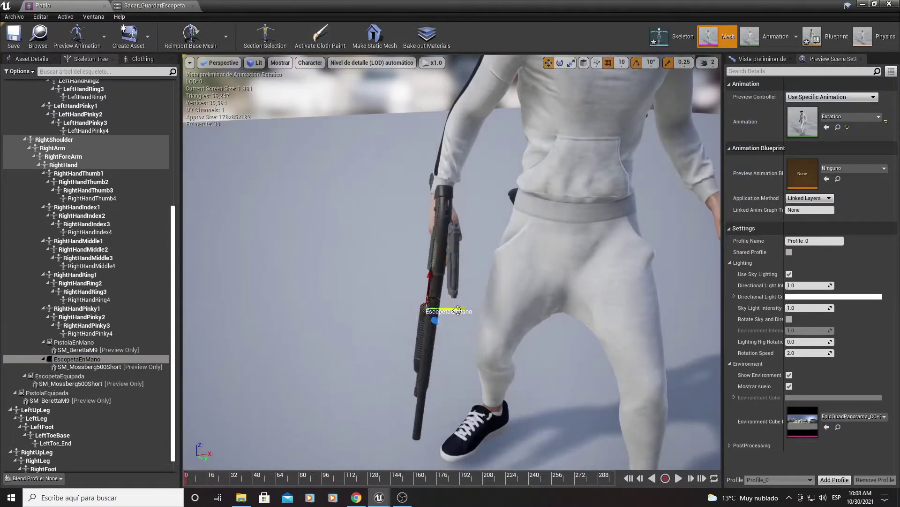
{"action": "scroll", "coordinate": [442, 409], "scroll_direction": "up", "scroll_amount": 5}
{"action": "left_click", "coordinate": [103, 36]}
{"action": "left_click", "coordinate": [112, 155]}
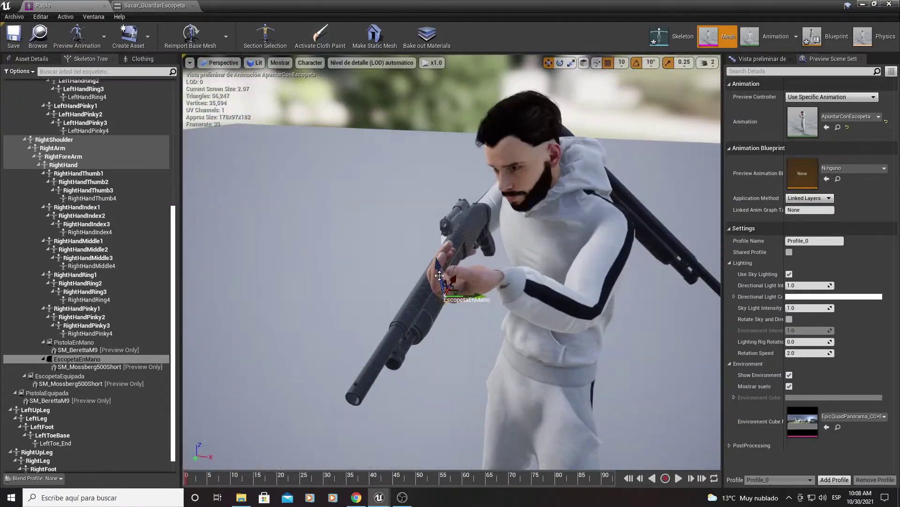
Select the EscopetaEnMano socket and frame the shotgun up close
{"action": "left_click", "coordinate": [84, 328]}
{"action": "key", "text": "e"}
{"action": "key", "text": "f"}
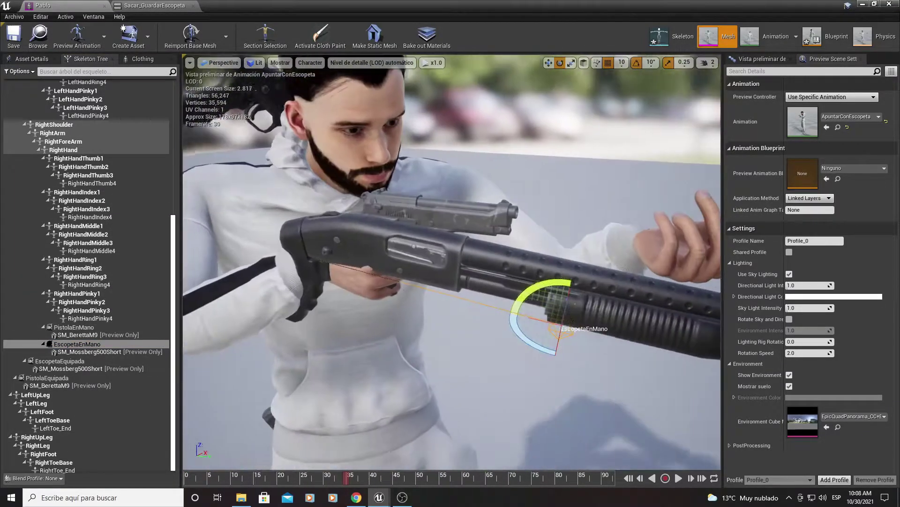
{"action": "right_click", "coordinate": [82, 334]}
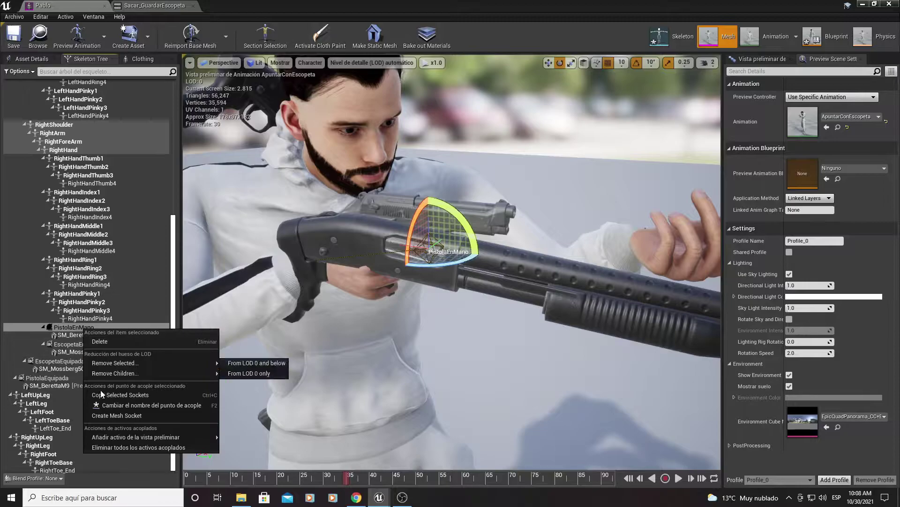
{"action": "left_click", "coordinate": [76, 344]}
{"action": "key", "text": "f"}
{"action": "key", "text": "w"}
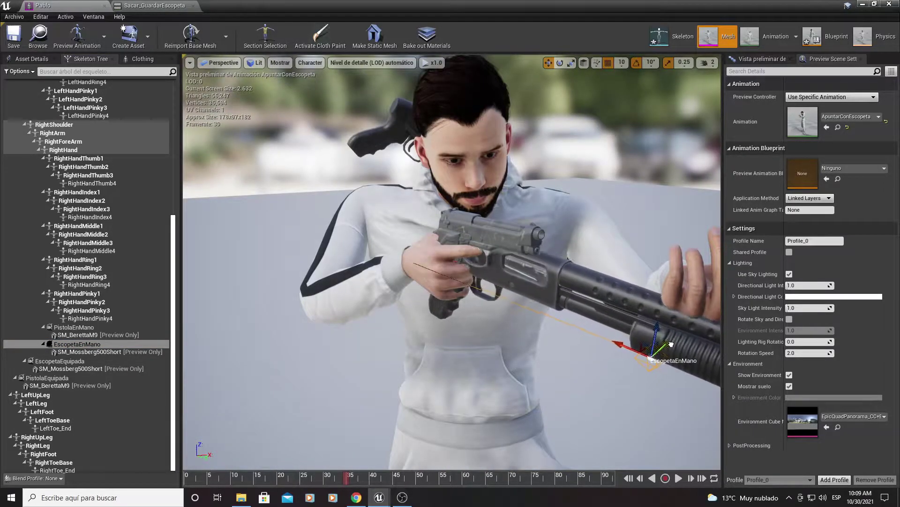
{"action": "mouse_move", "coordinate": [365, 262]}
{"action": "right_mouse_down"}
{"action": "mouse_move", "coordinate": [524, 253]}
{"action": "mouse_move", "coordinate": [396, 243]}
{"action": "right_mouse_up"}
Rotate the EscopetaEnMano socket to align the shotgun with the hands
{"action": "right_click_drag", "start_coordinate": [371, 212], "coordinate": [328, 225]}
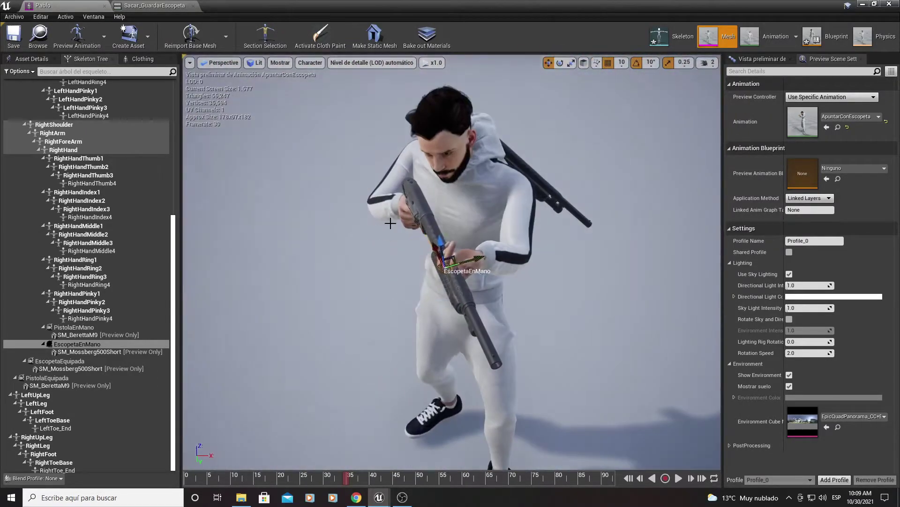
{"action": "key", "text": "e"}
{"action": "left_click_drag", "start_coordinate": [450, 254], "coordinate": [469, 282]}
{"action": "right_click_drag", "start_coordinate": [469, 281], "coordinate": [511, 199]}
{"action": "key", "text": "e"}
Try a 0.03125 scale snap step, then restore the 0.25 snap
{"action": "left_click", "coordinate": [684, 62]}
{"action": "left_click", "coordinate": [685, 155]}
{"action": "key", "text": "r"}
{"action": "left_click", "coordinate": [679, 63]}
{"action": "left_click", "coordinate": [684, 143]}
{"action": "key", "text": "e"}
{"action": "left_click", "coordinate": [679, 62]}
{"action": "left_click", "coordinate": [684, 107]}
Fine-tune the shotgun socket placement, save the mesh asset, and inspect it from side and front
{"action": "key", "text": "w"}
{"action": "right_click_drag", "start_coordinate": [440, 215], "coordinate": [403, 216]}
{"action": "key", "text": "e"}
{"action": "key", "text": "w"}
{"action": "right_click_drag", "start_coordinate": [329, 180], "coordinate": [329, 180]}
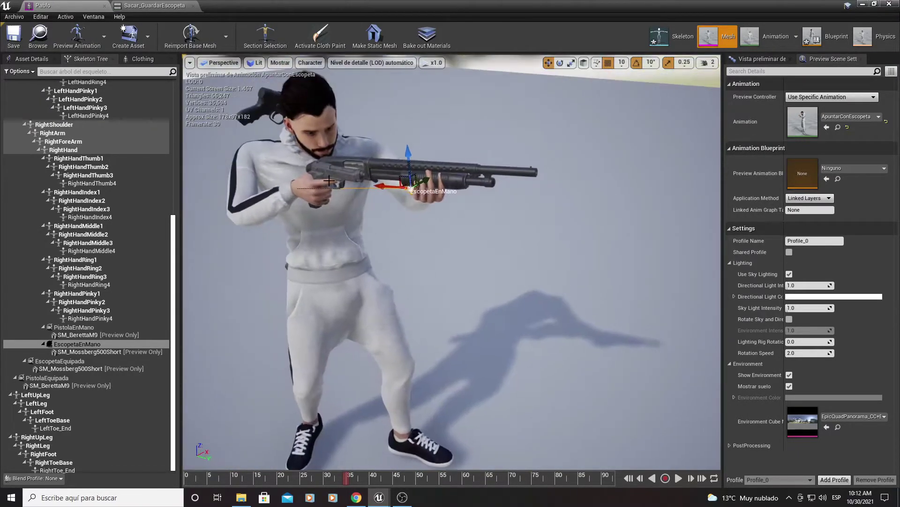
{"action": "left_click", "coordinate": [7, 42]}
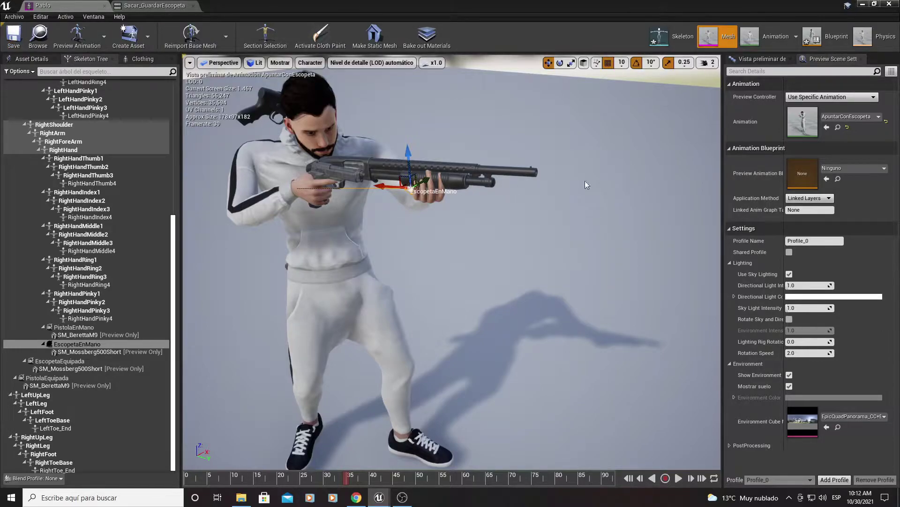
{"action": "right_click_drag", "start_coordinate": [585, 185], "coordinate": [506, 178]}
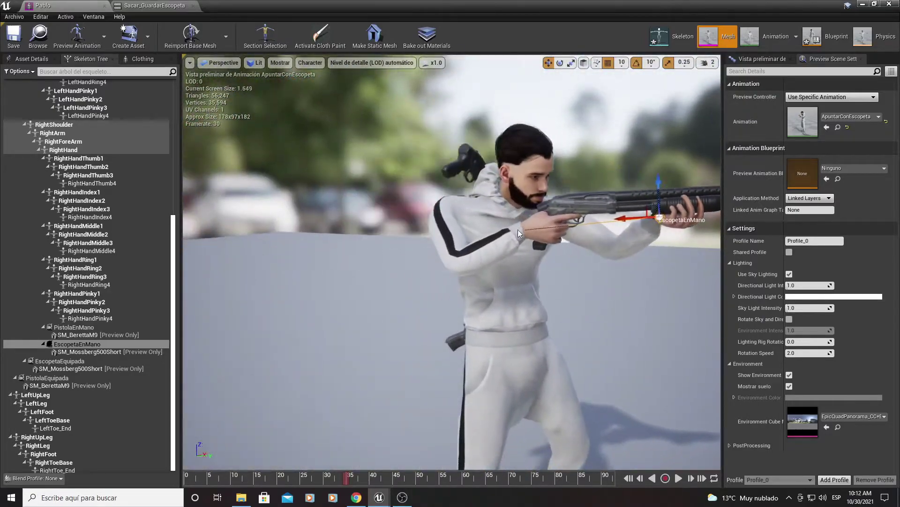
{"action": "right_click_drag", "start_coordinate": [506, 178], "coordinate": [191, 382]}
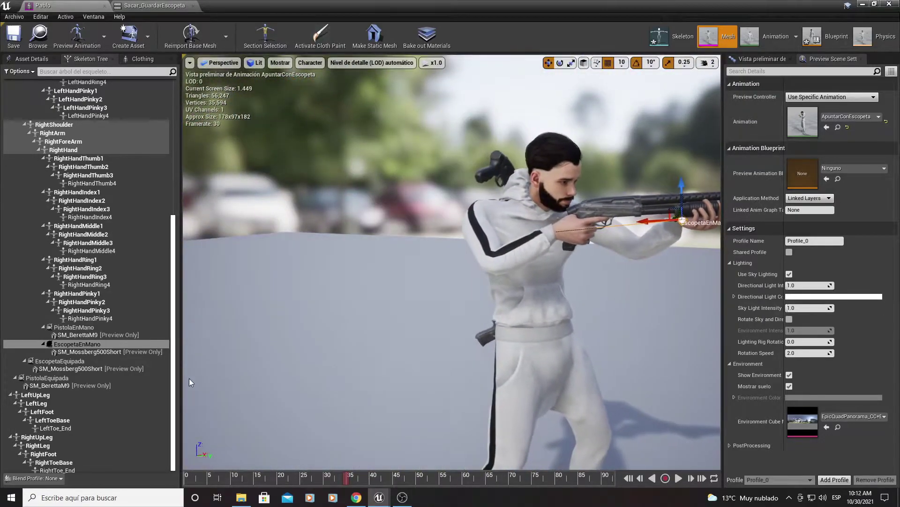
Close the mesh editor, play-test the level running as Pablo, then open PabloCharacter
{"action": "left_click", "coordinate": [891, 6]}
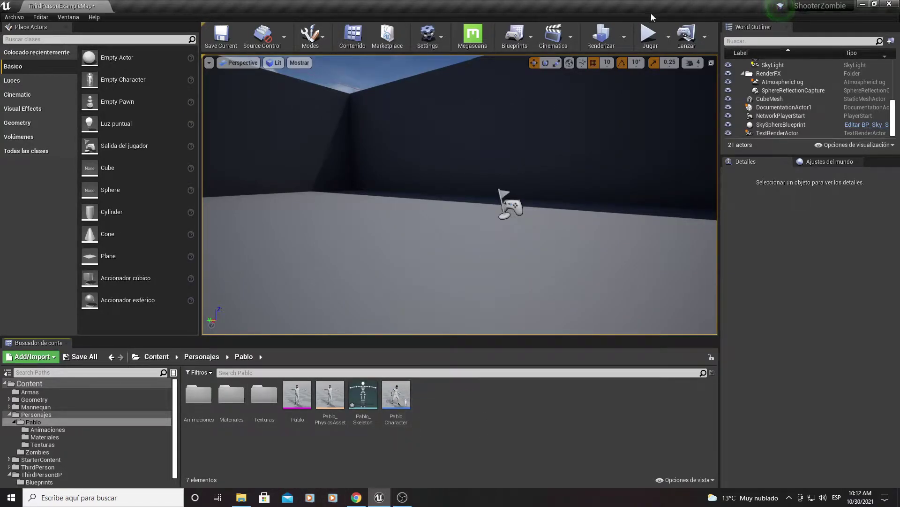
{"action": "left_click", "coordinate": [649, 34]}
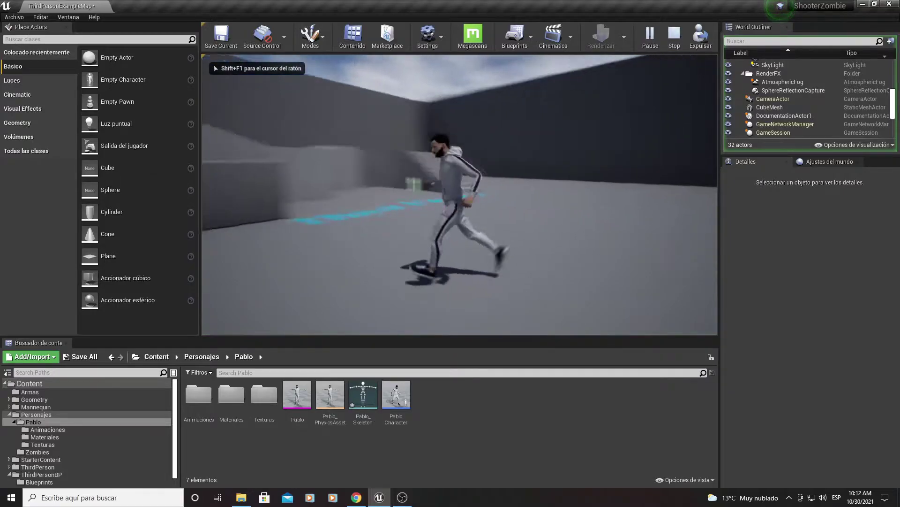
{"action": "key", "text": "w"}
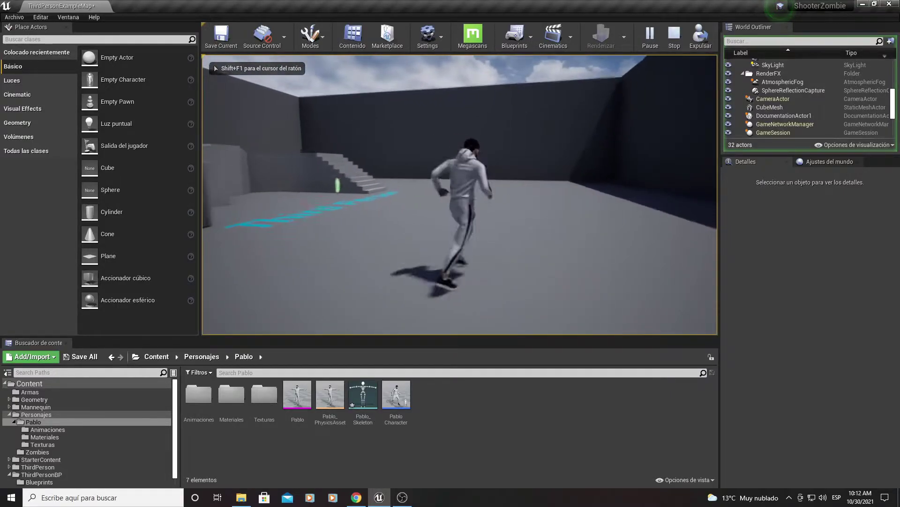
{"action": "key", "text": "Escape"}
{"action": "double_click", "coordinate": [395, 403]}
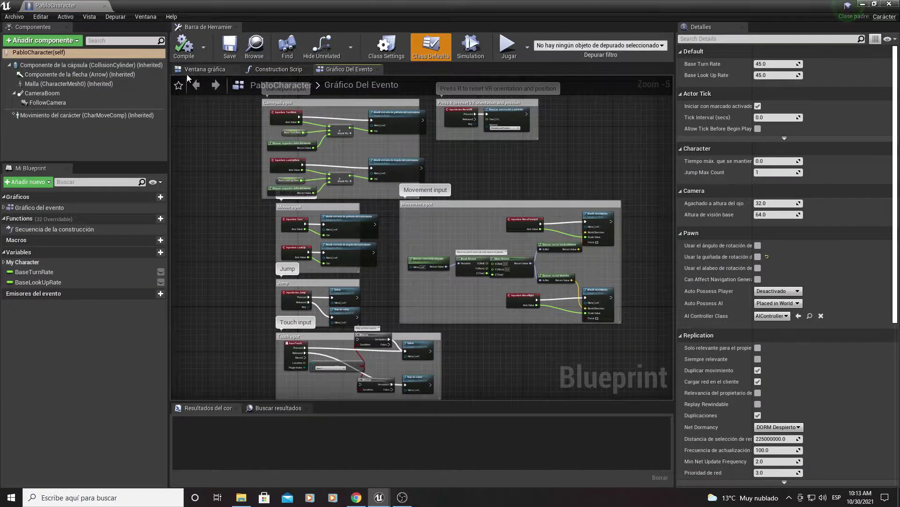
Add a static mesh component named EscopetaEquipada under the character's Malla mesh
{"action": "left_click", "coordinate": [203, 70]}
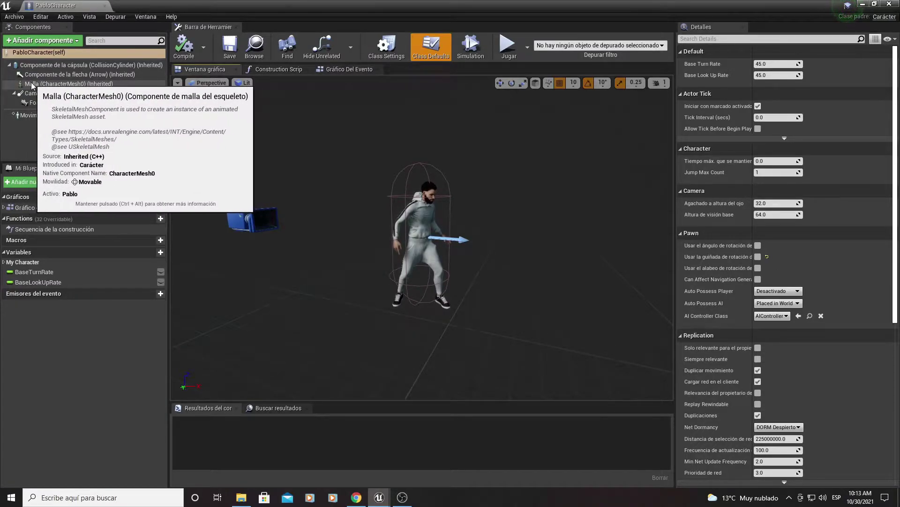
{"action": "left_click", "coordinate": [32, 84]}
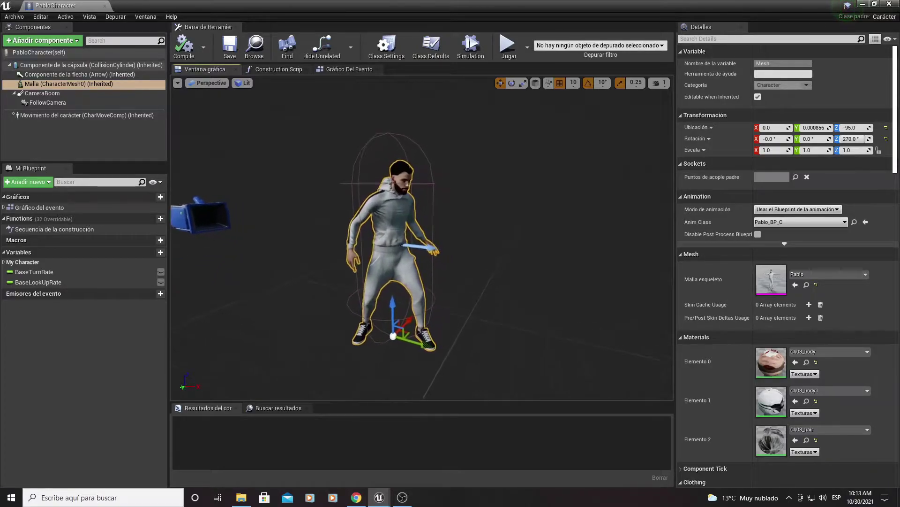
{"action": "left_click", "coordinate": [60, 85]}
{"action": "left_click", "coordinate": [35, 43]}
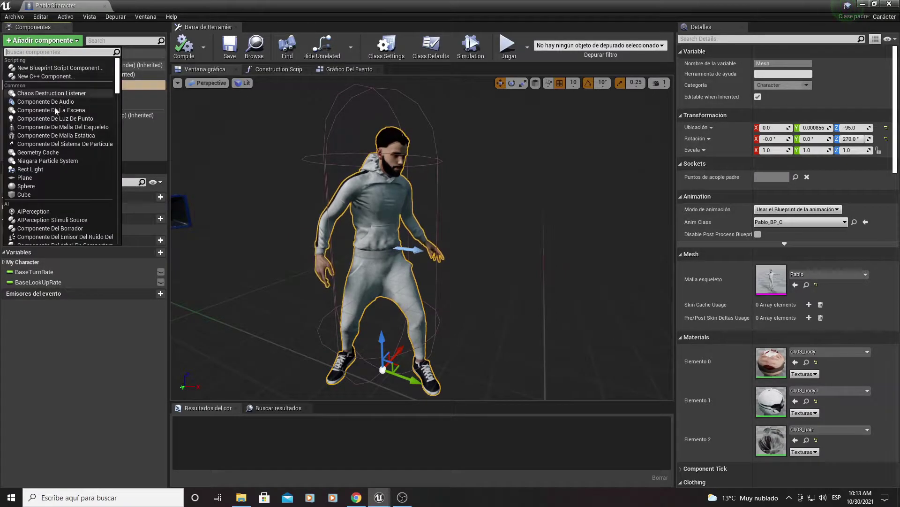
{"action": "left_click", "coordinate": [70, 136]}
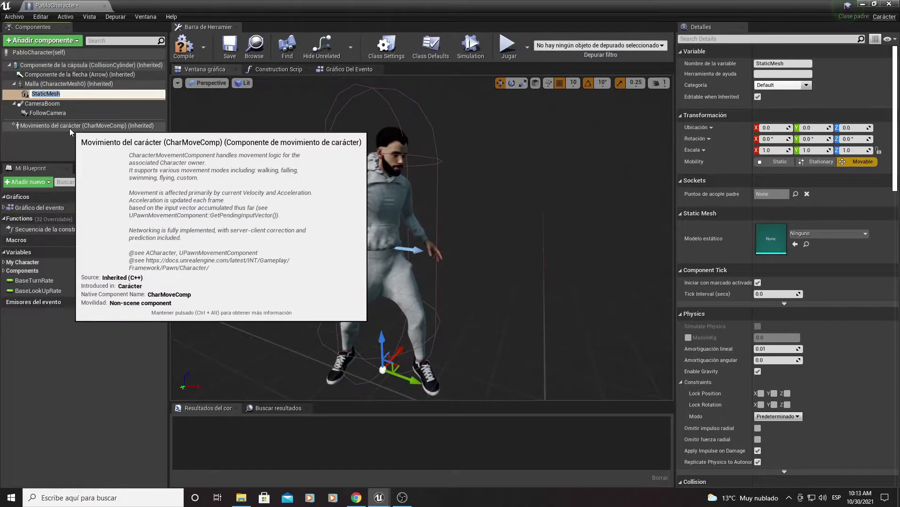
{"action": "type", "text": "Esc"}
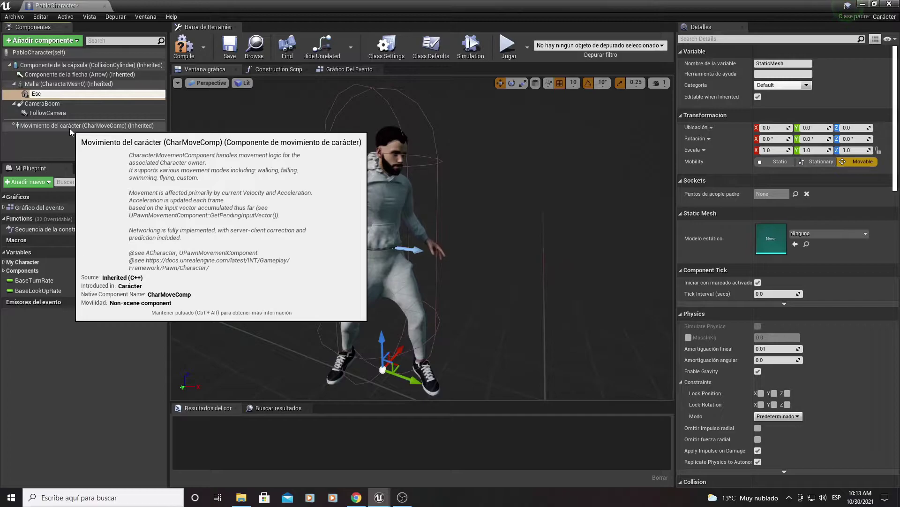
{"action": "type", "text": "opeta"}
{"action": "type", "text": "Equipada"}
{"action": "key", "text": "Return"}
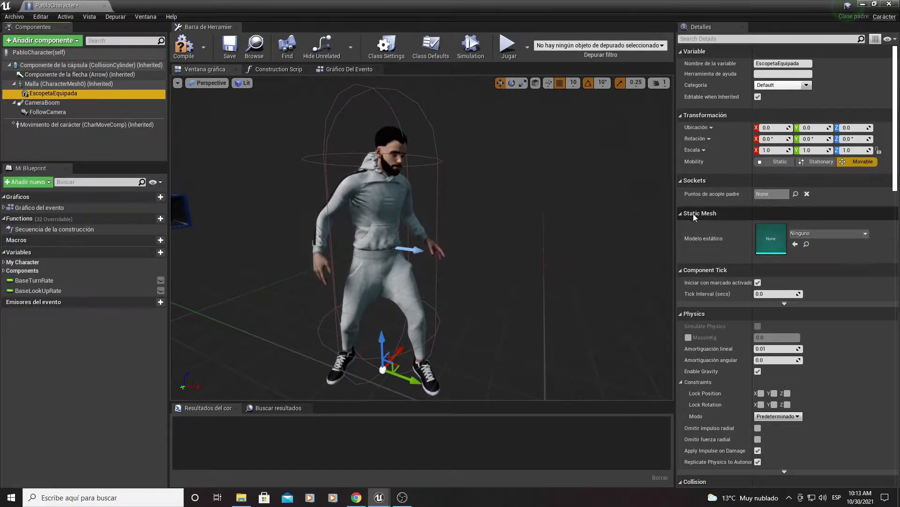
Assign SM_Mossberg500Short as the EscopetaEquipada component's static mesh
{"action": "left_click", "coordinate": [815, 234]}
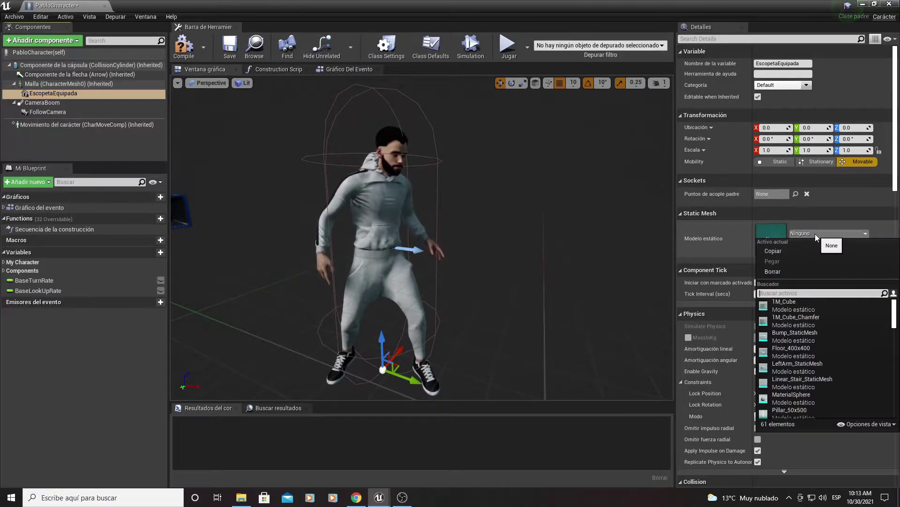
{"action": "type", "text": "be"}
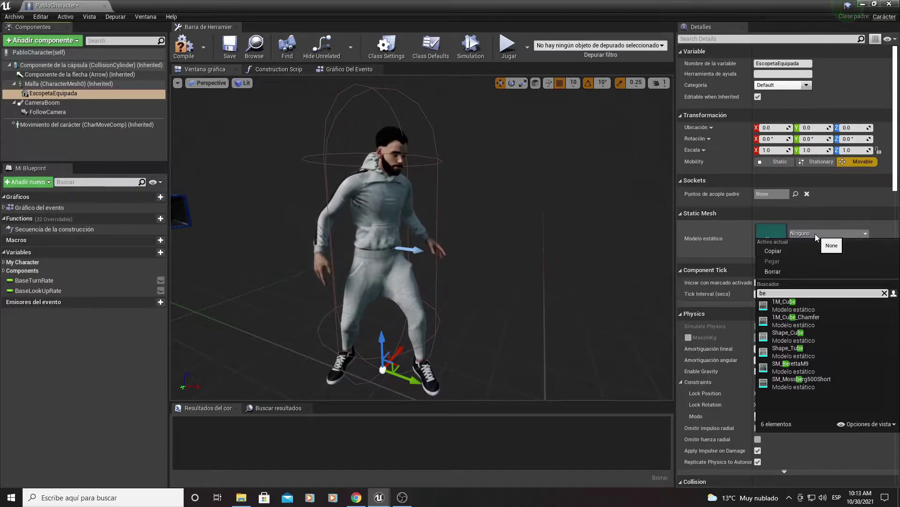
{"action": "left_click", "coordinate": [813, 384]}
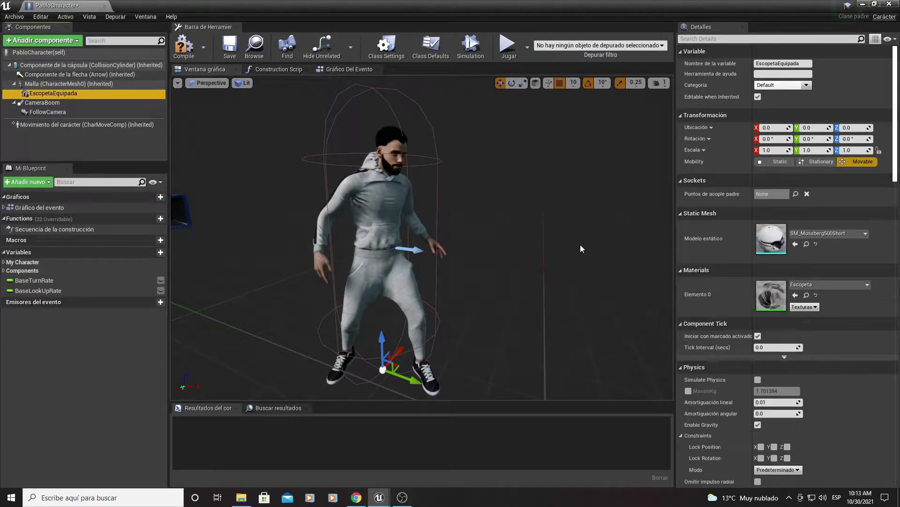
{"action": "right_click_drag", "start_coordinate": [578, 244], "coordinate": [578, 262]}
{"action": "right_click_drag", "start_coordinate": [396, 295], "coordinate": [396, 295]}
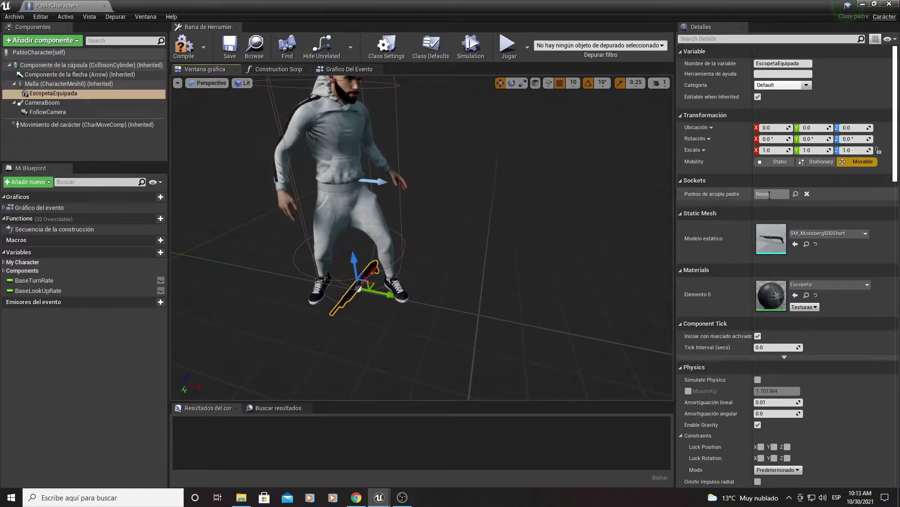
Parent the shotgun to the EscopetaEquipada socket and check it on Pablo's back
{"action": "left_click", "coordinate": [795, 194]}
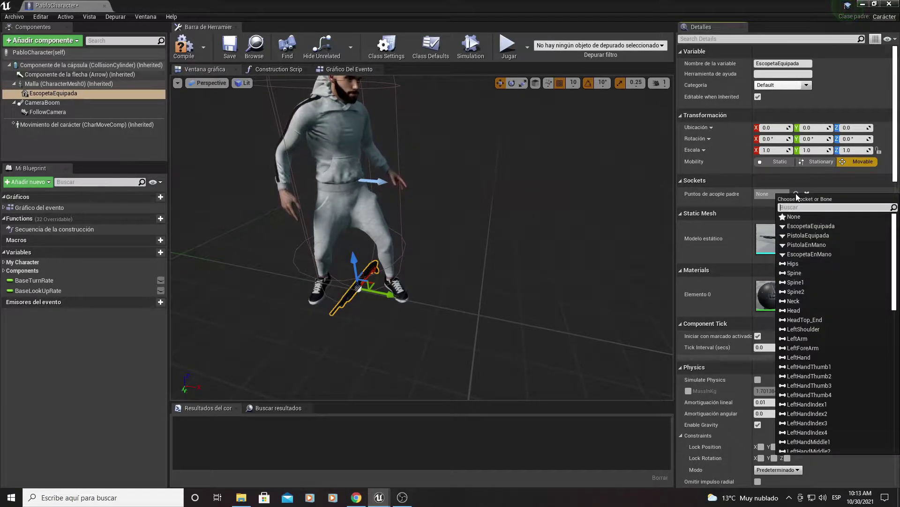
{"action": "left_click", "coordinate": [802, 227]}
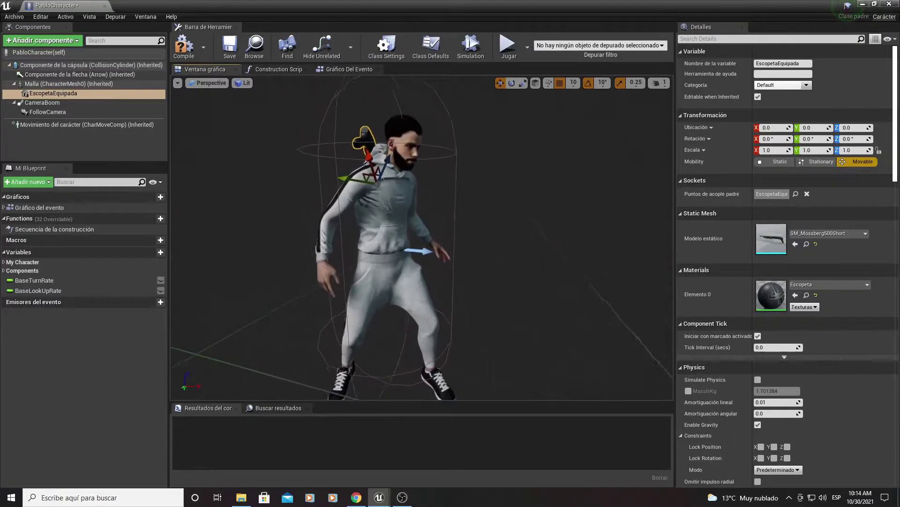
{"action": "key", "text": "f"}
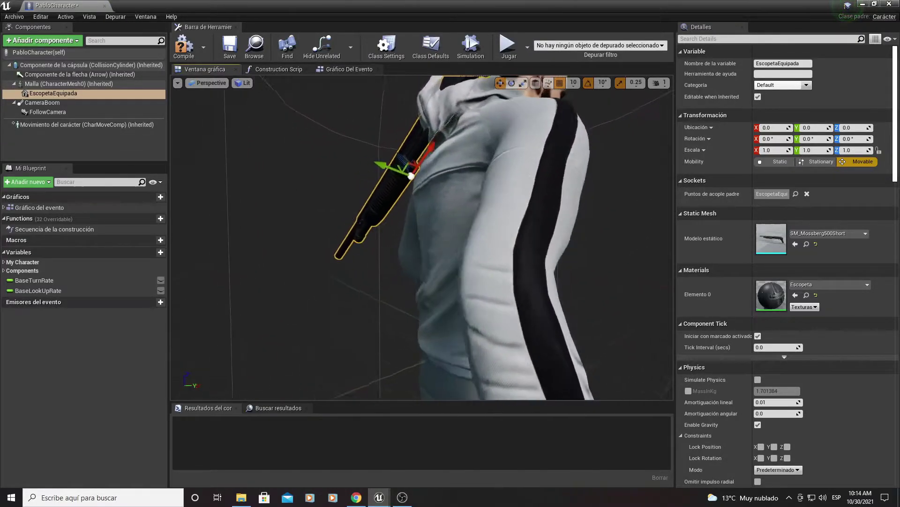
{"action": "scroll", "coordinate": [422, 237], "scroll_direction": "down", "scroll_amount": 2}
{"action": "scroll", "coordinate": [422, 237], "scroll_direction": "down", "scroll_amount": 1}
{"action": "scroll", "coordinate": [422, 236], "scroll_direction": "down", "scroll_amount": 2}
{"action": "scroll", "coordinate": [422, 236], "scroll_direction": "down", "scroll_amount": 2}
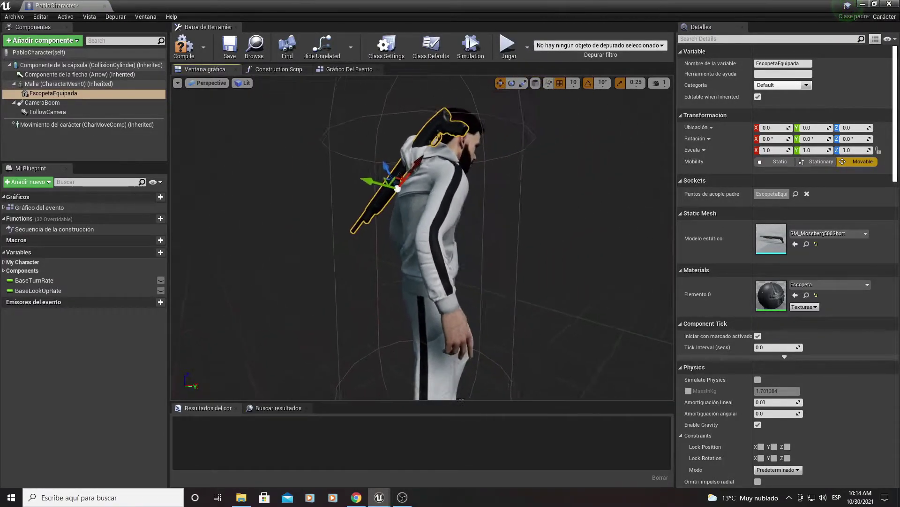
{"action": "left_click_drag", "start_coordinate": [422, 234], "coordinate": [408, 237]}
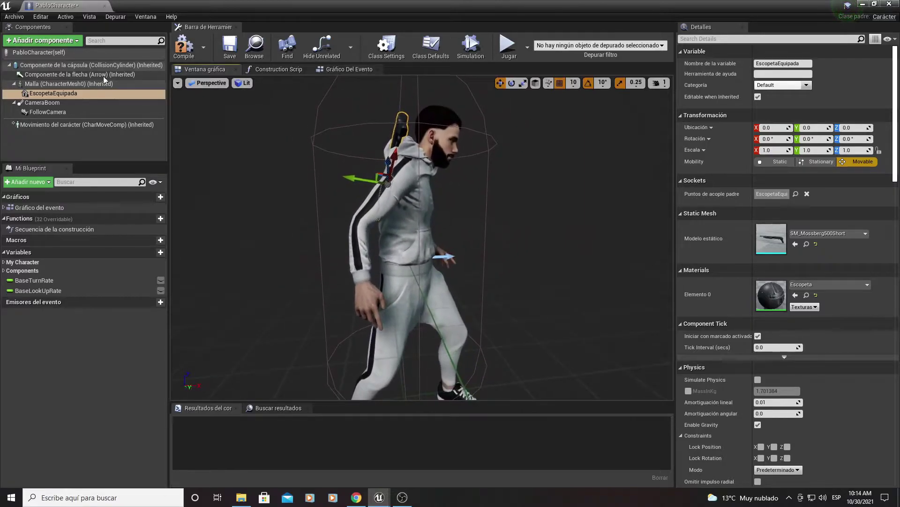
Add a PistolaEquipada static mesh component under Malla using SM_BerettaM9
{"action": "left_click", "coordinate": [36, 84]}
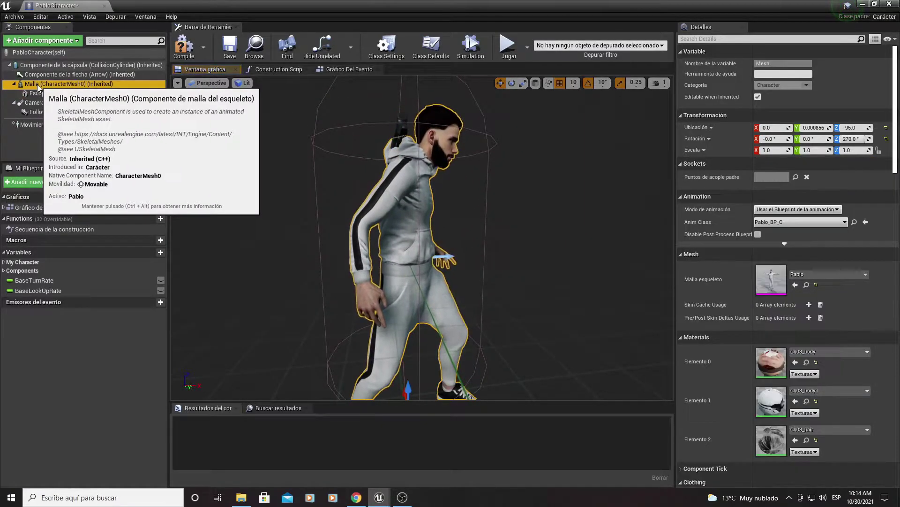
{"action": "left_click", "coordinate": [30, 41]}
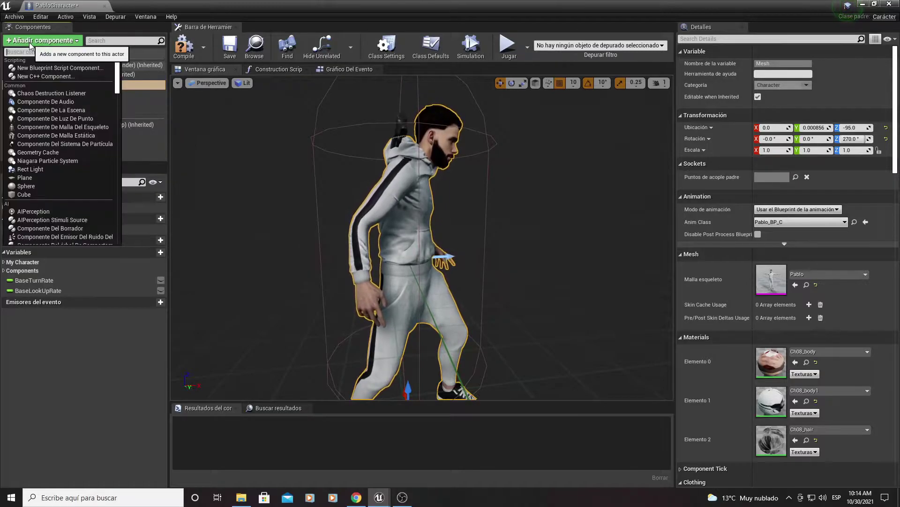
{"action": "left_click", "coordinate": [37, 133]}
{"action": "type", "text": "PistolaEquipa"}
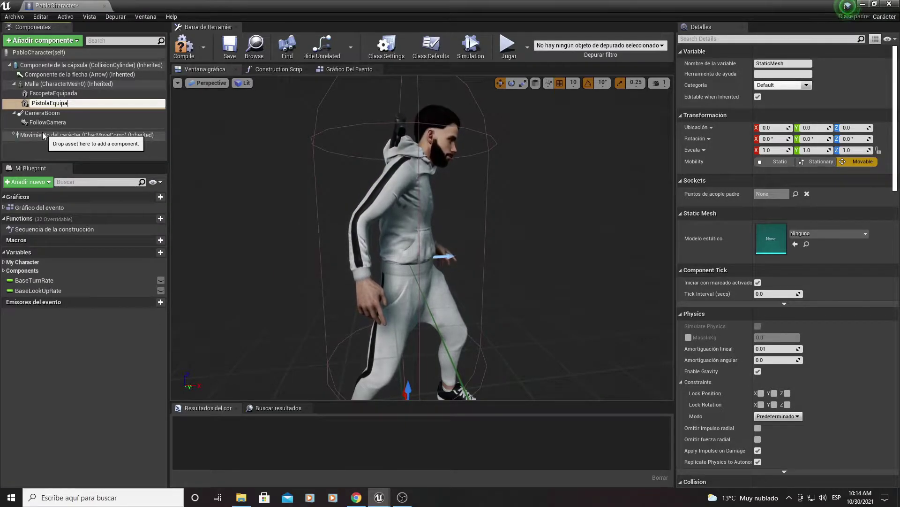
{"action": "type", "text": "da"}
{"action": "key", "text": "Return"}
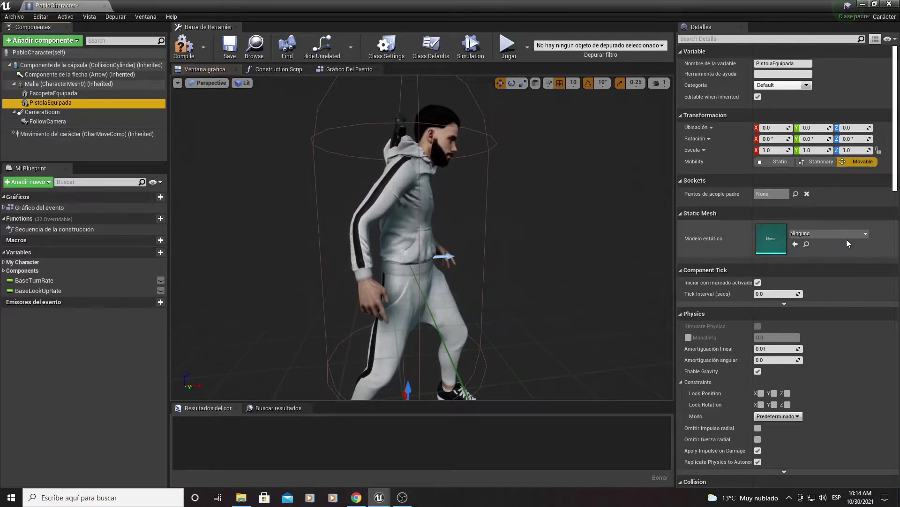
{"action": "left_click", "coordinate": [838, 232]}
{"action": "type", "text": "bere"}
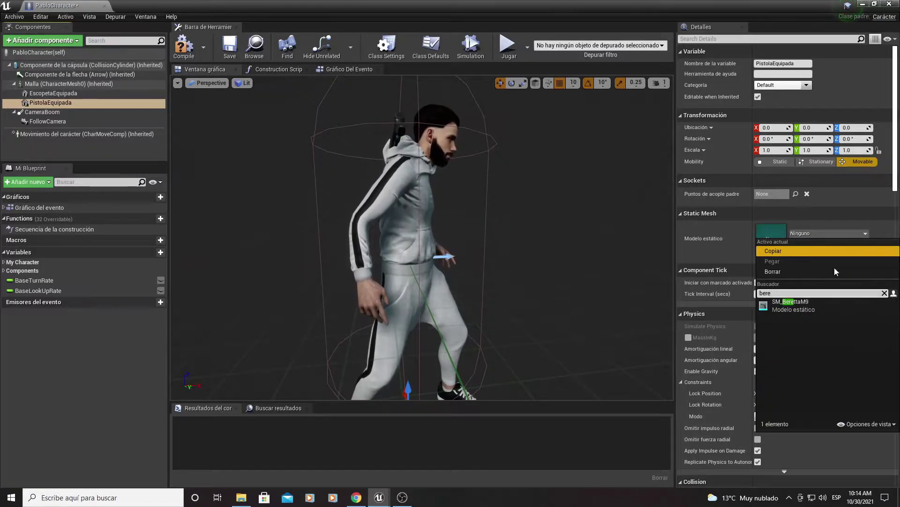
{"action": "left_click", "coordinate": [788, 304]}
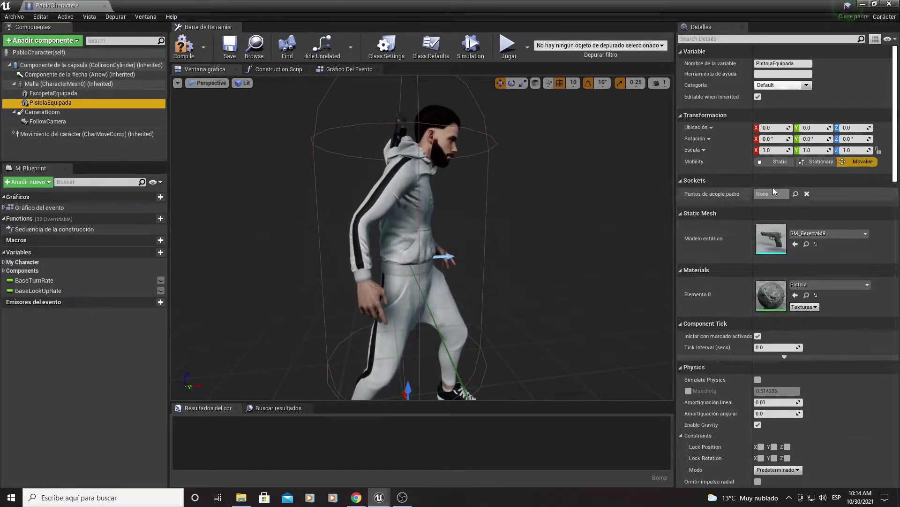
Parent the pistol to the PistolaEquipada socket and check it at the hip
{"action": "left_click", "coordinate": [797, 195]}
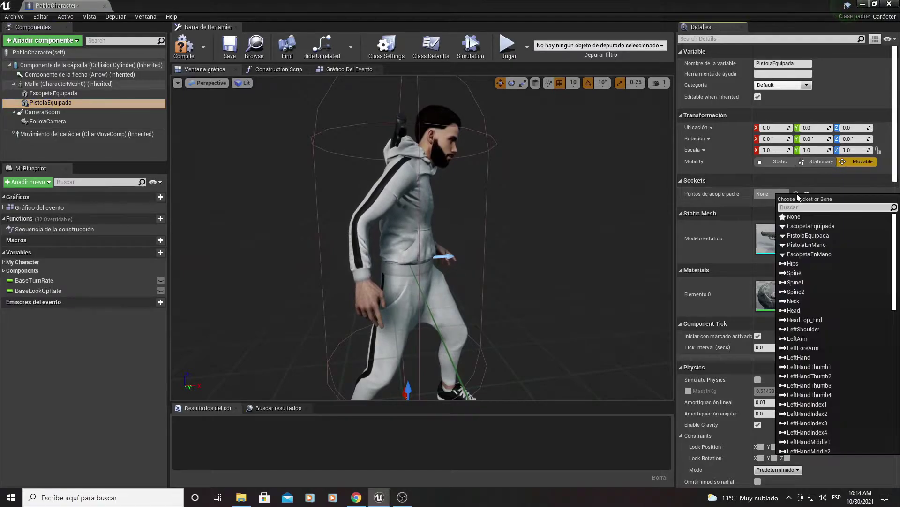
{"action": "left_click", "coordinate": [807, 235]}
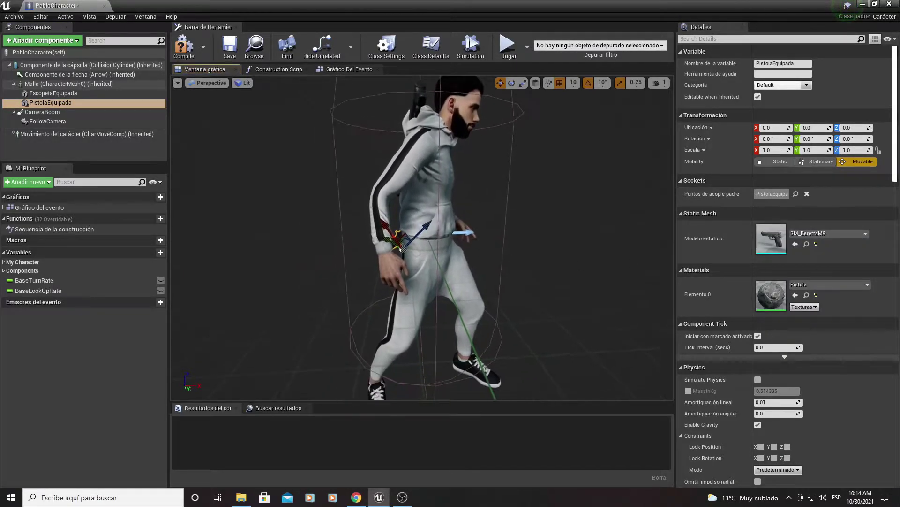
{"action": "key", "text": "f"}
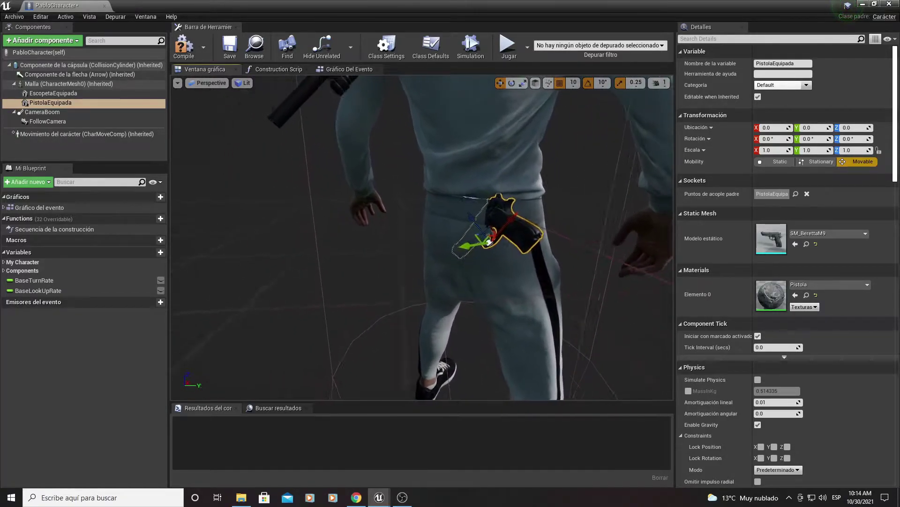
{"action": "left_click_drag", "start_coordinate": [600, 294], "coordinate": [459, 282], "text": "alt"}
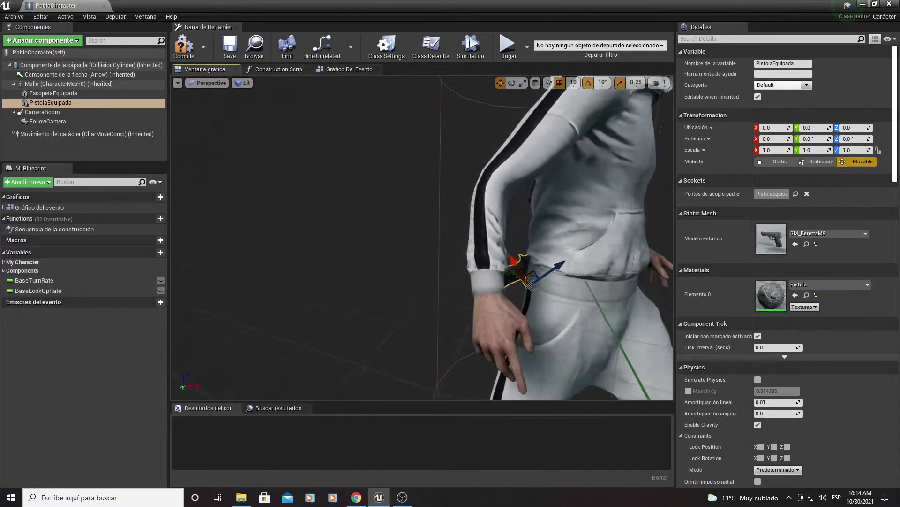
{"action": "left_click", "coordinate": [41, 84]}
{"action": "left_click", "coordinate": [43, 41]}
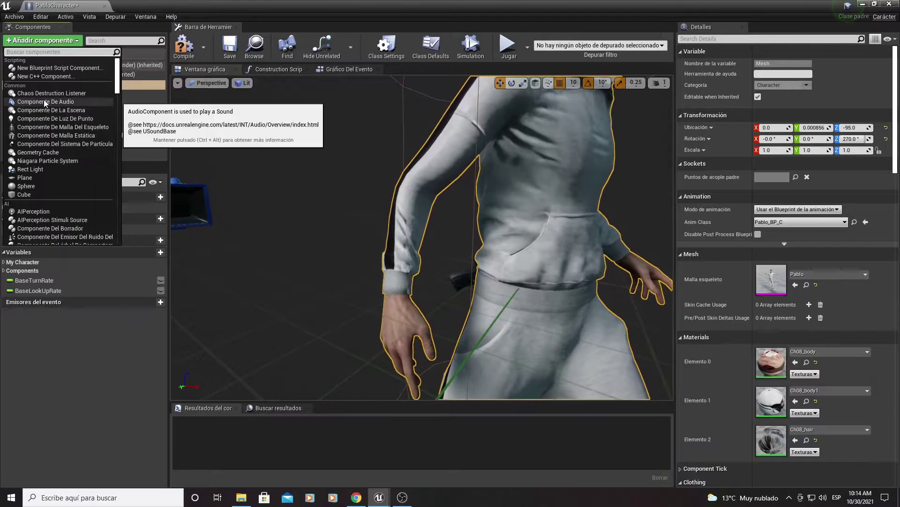
Add a PistolaEnMano static mesh component with SM_BerettaM9, parented to the PistolaEnMano socket
{"action": "left_click", "coordinate": [39, 136]}
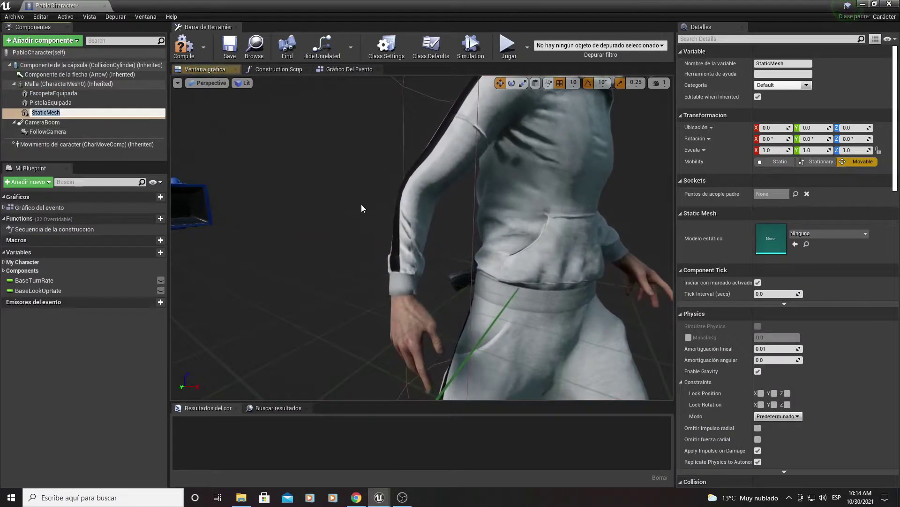
{"action": "type", "text": "Pistola"}
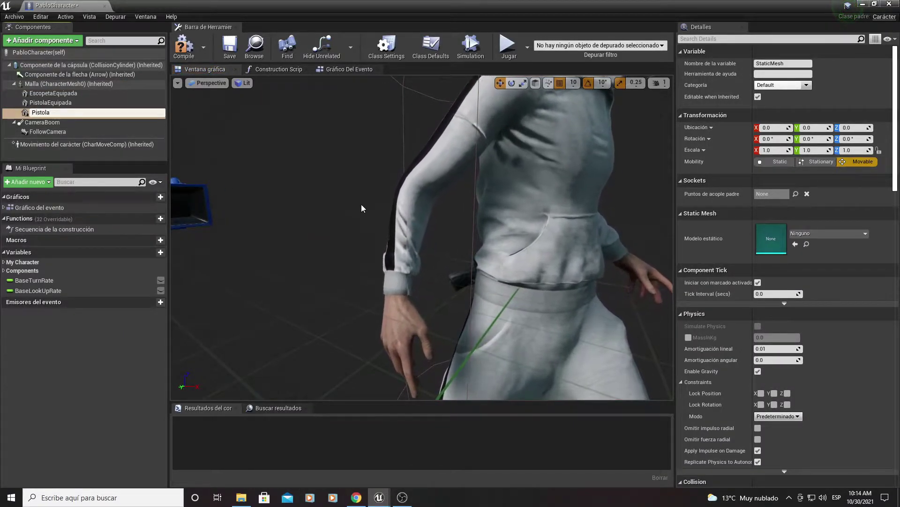
{"action": "type", "text": "EnMano"}
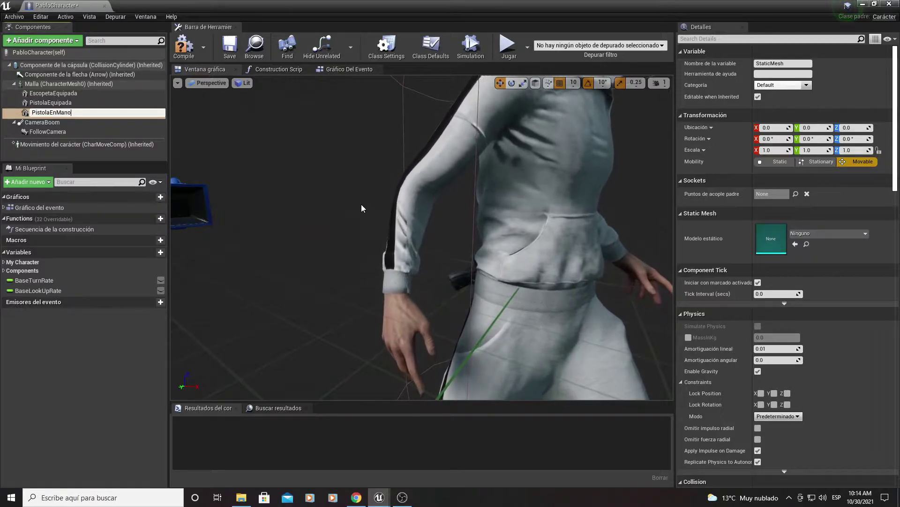
{"action": "key", "text": "Return"}
{"action": "left_click", "coordinate": [813, 235]}
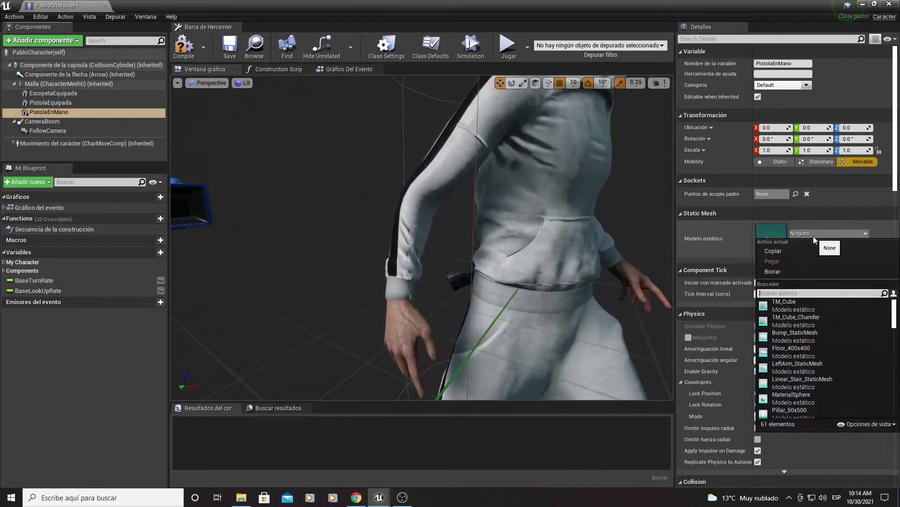
{"action": "type", "text": "bere"}
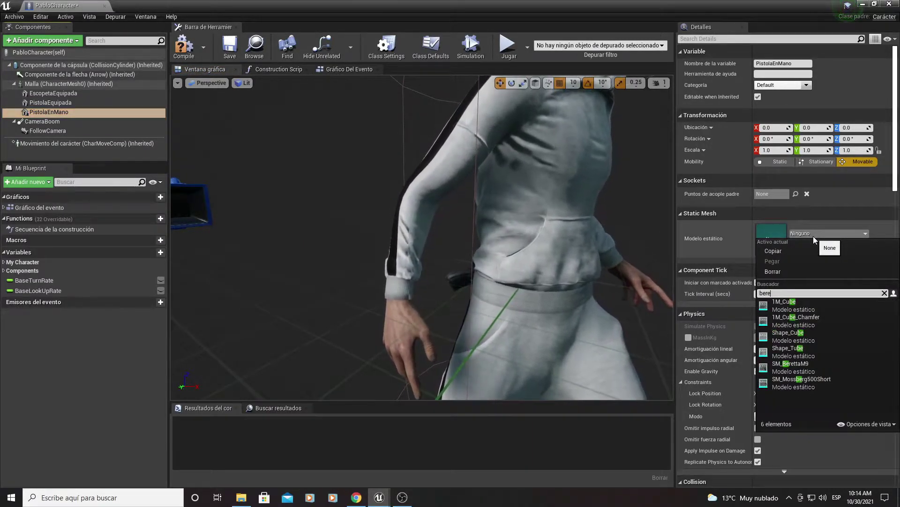
{"action": "left_click", "coordinate": [797, 307]}
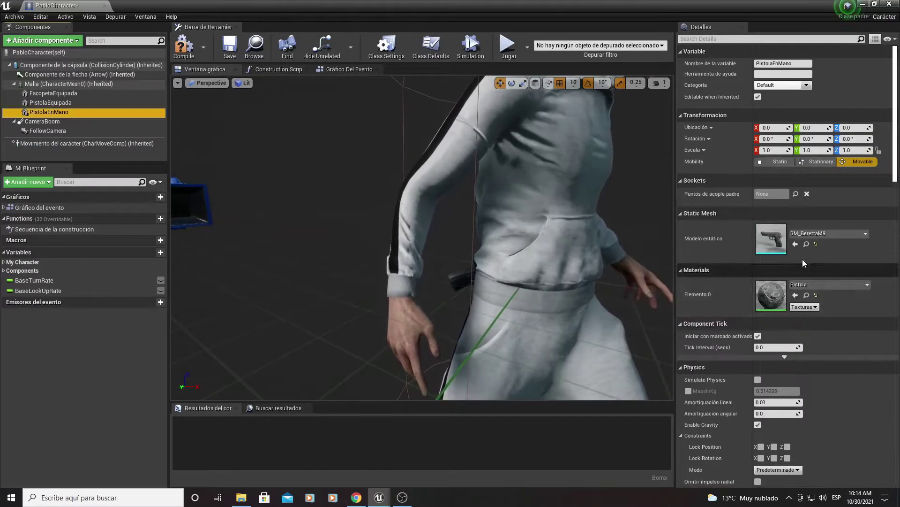
{"action": "left_click", "coordinate": [798, 195]}
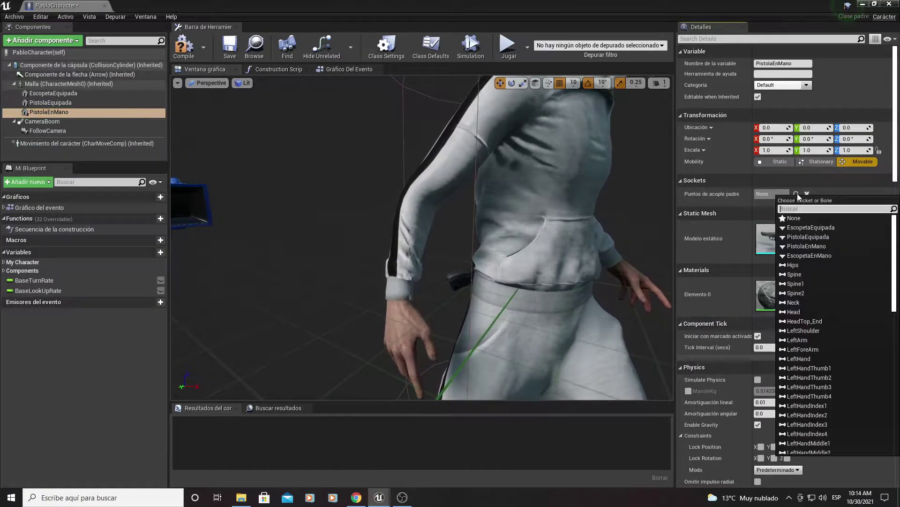
{"action": "left_click", "coordinate": [807, 246]}
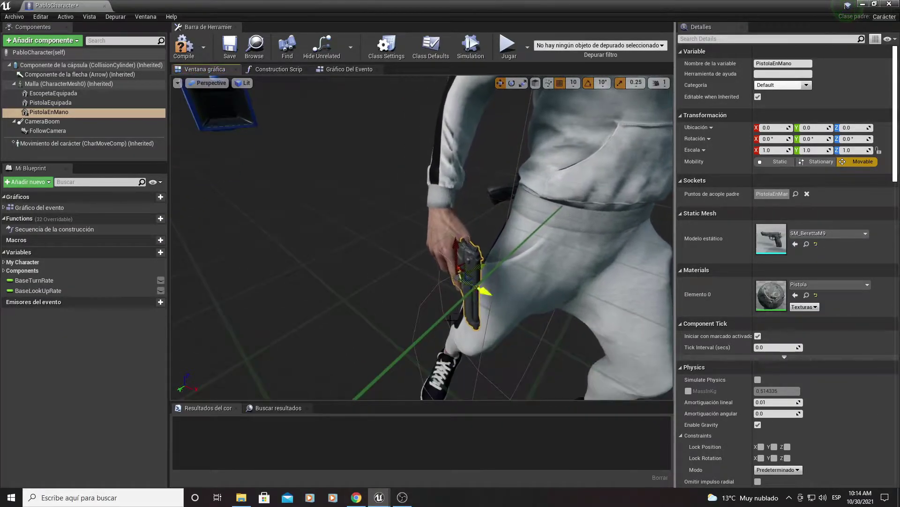
{"action": "left_click", "coordinate": [35, 84]}
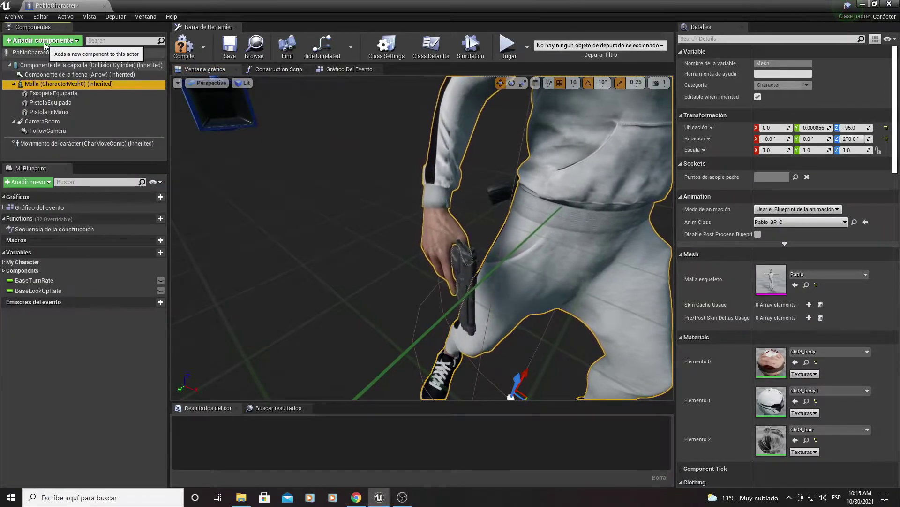
Add a Static Mesh component under Malla named EscopetaEnMano
{"action": "left_click", "coordinate": [47, 41]}
{"action": "left_click", "coordinate": [35, 134]}
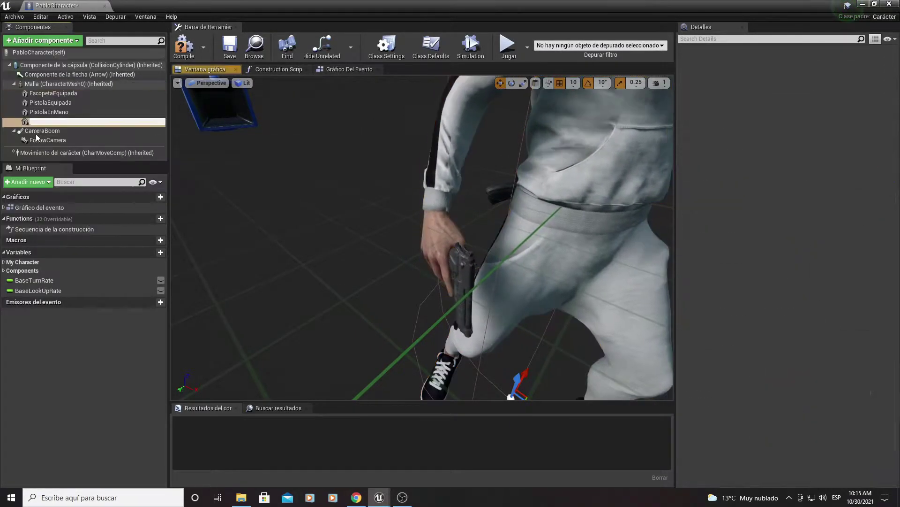
{"action": "type", "text": "Es"}
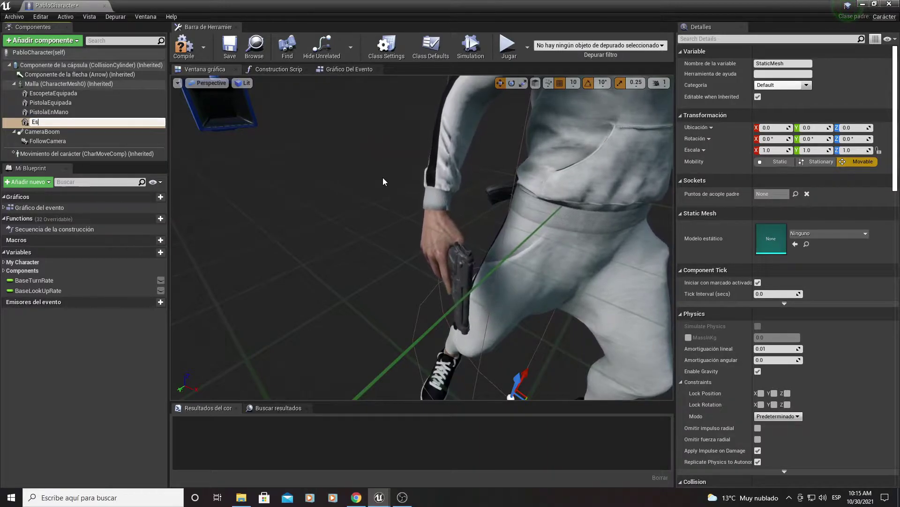
{"action": "type", "text": "copeta"}
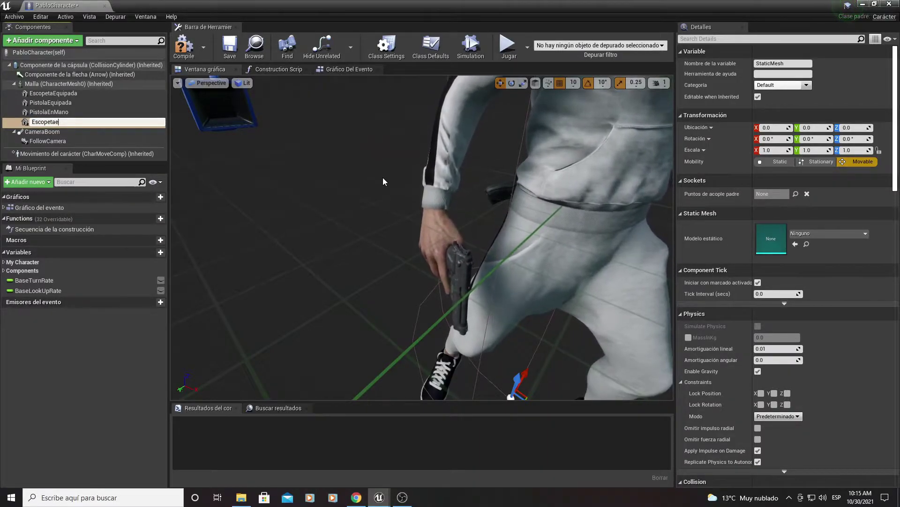
{"action": "type", "text": "En"}
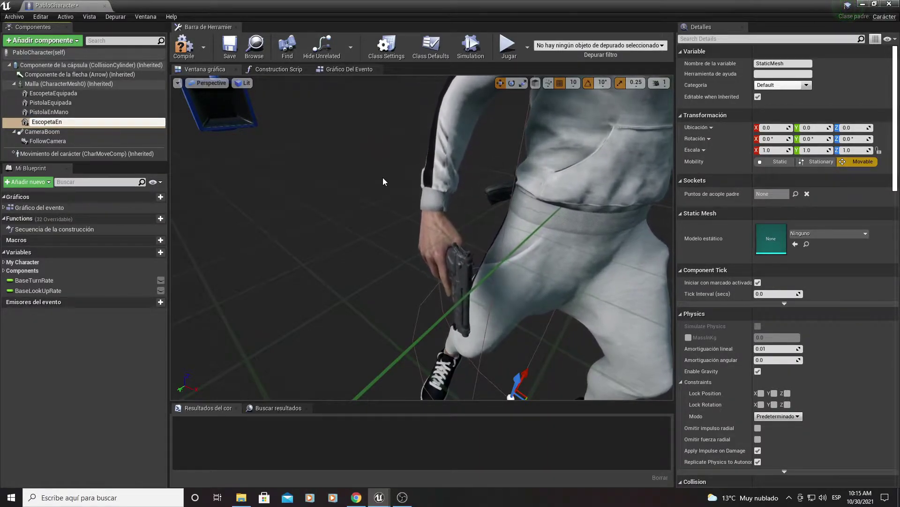
{"action": "type", "text": "mano"}
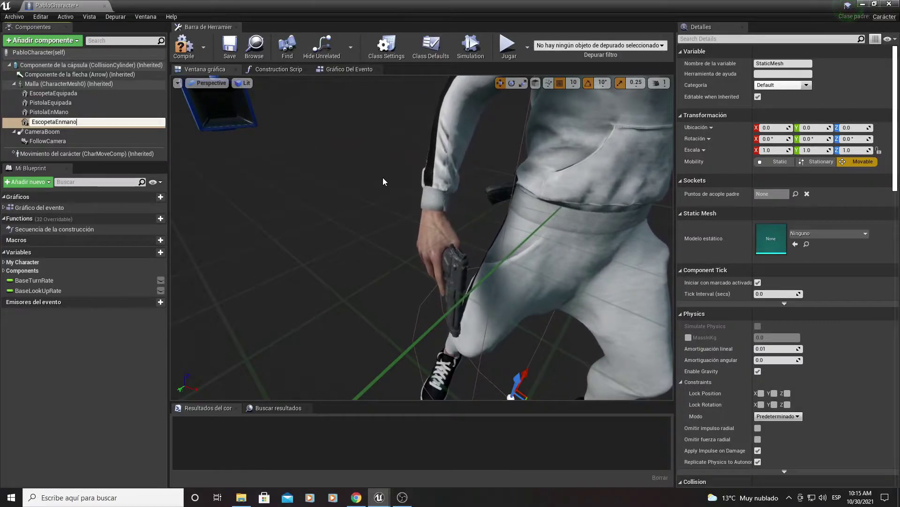
{"action": "key", "text": "Return"}
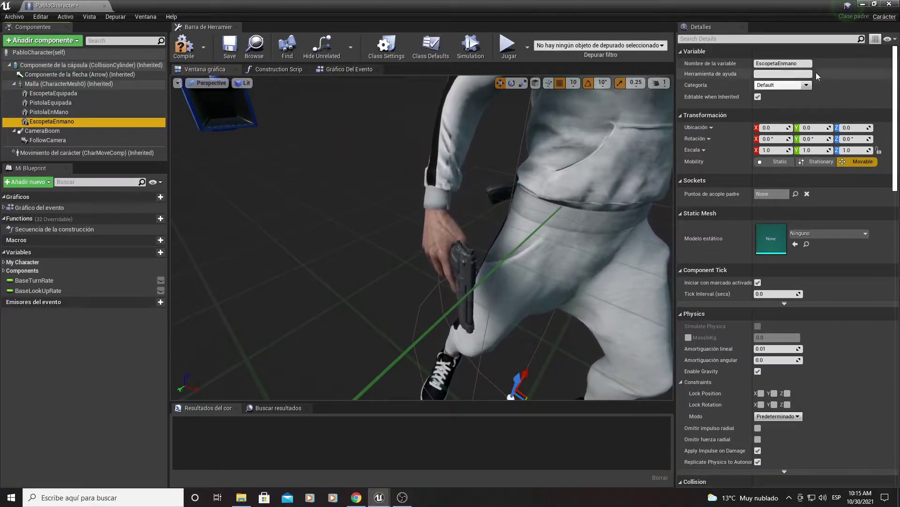
{"action": "left_click", "coordinate": [781, 63]}
{"action": "key", "text": "Delete"}
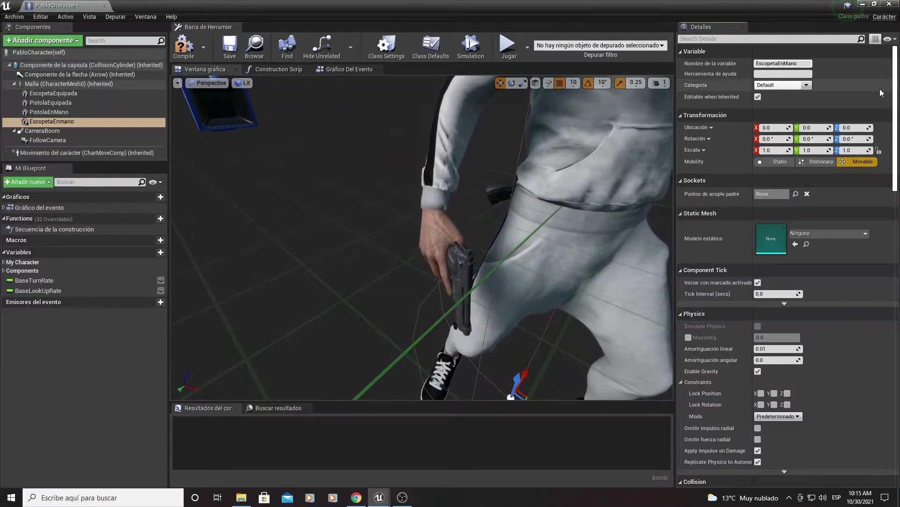
{"action": "type", "text": "M"}
{"action": "key", "text": "Return"}
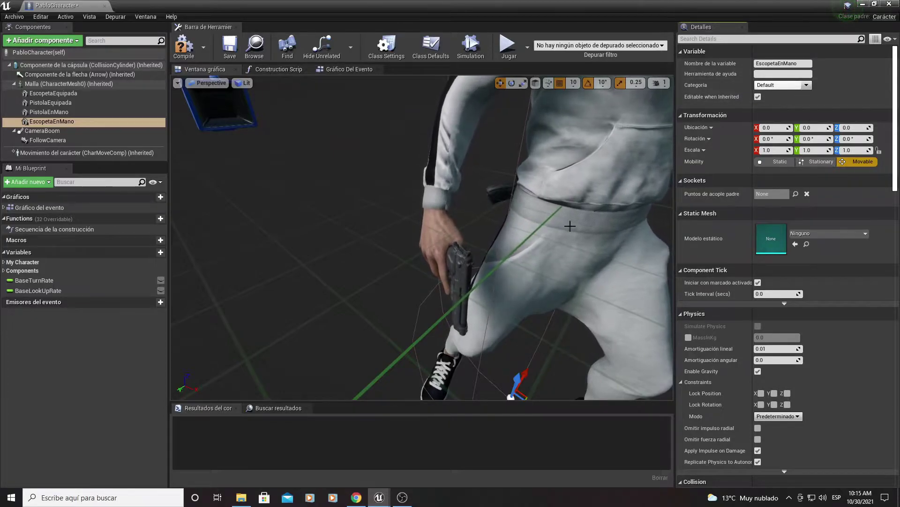
Assign SM_Mossberg500Short as its mesh and attach it to the EscopetaEnMano socket
{"action": "left_click", "coordinate": [831, 232]}
{"action": "type", "text": "b"}
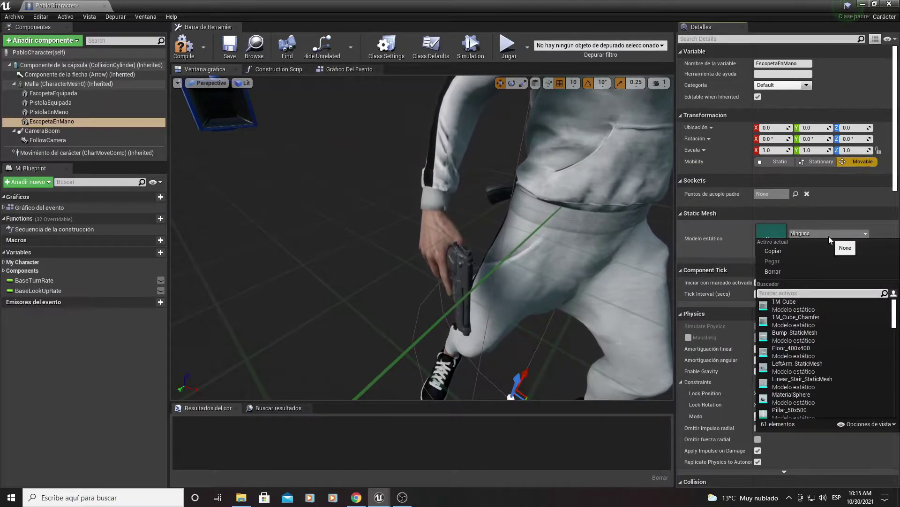
{"action": "type", "text": "erg"}
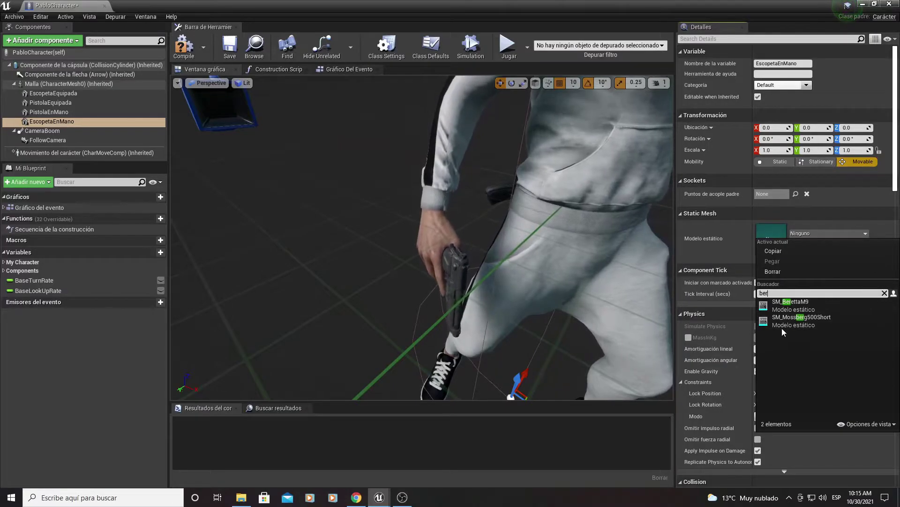
{"action": "left_click", "coordinate": [782, 328]}
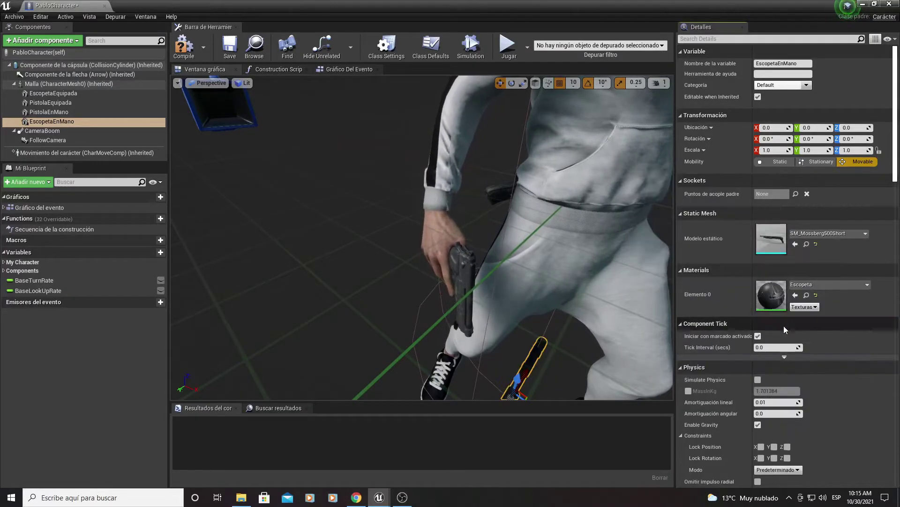
{"action": "left_click", "coordinate": [796, 193]}
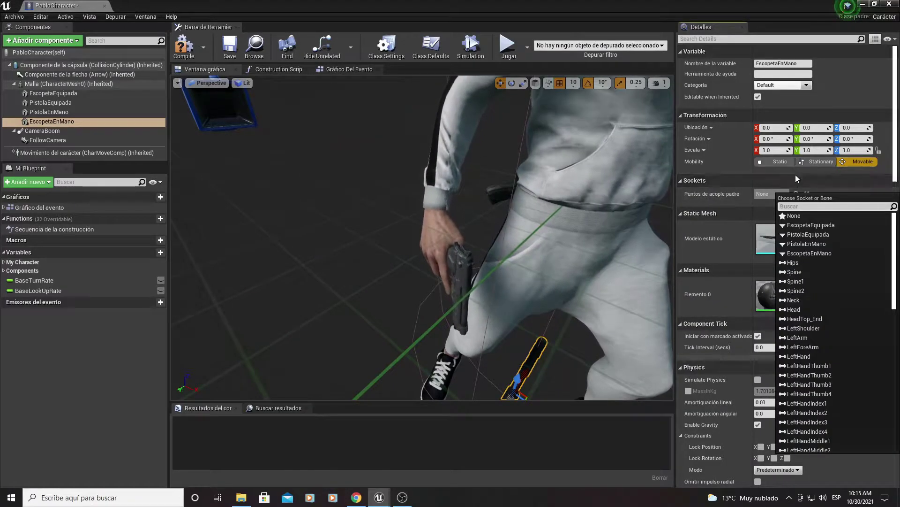
{"action": "left_click", "coordinate": [804, 253]}
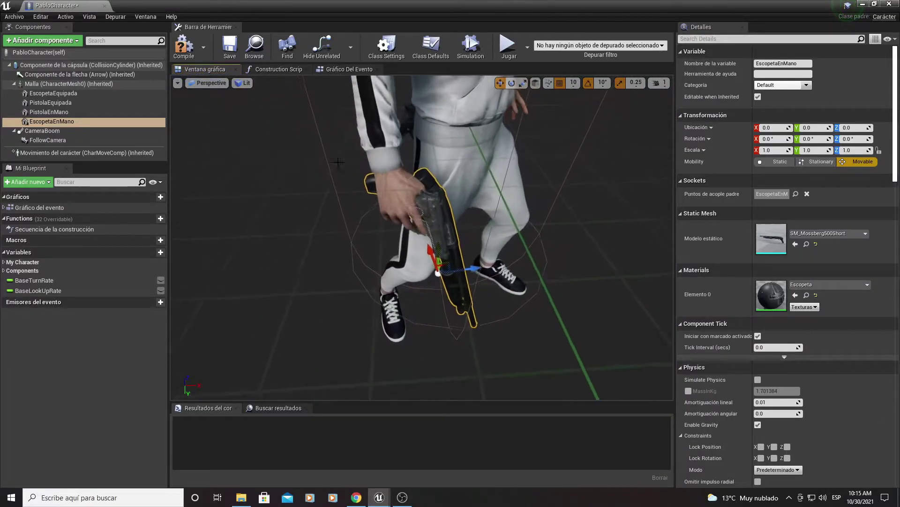
Compile PabloCharacter, close the blueprint, and play-test the level
{"action": "left_click", "coordinate": [202, 53]}
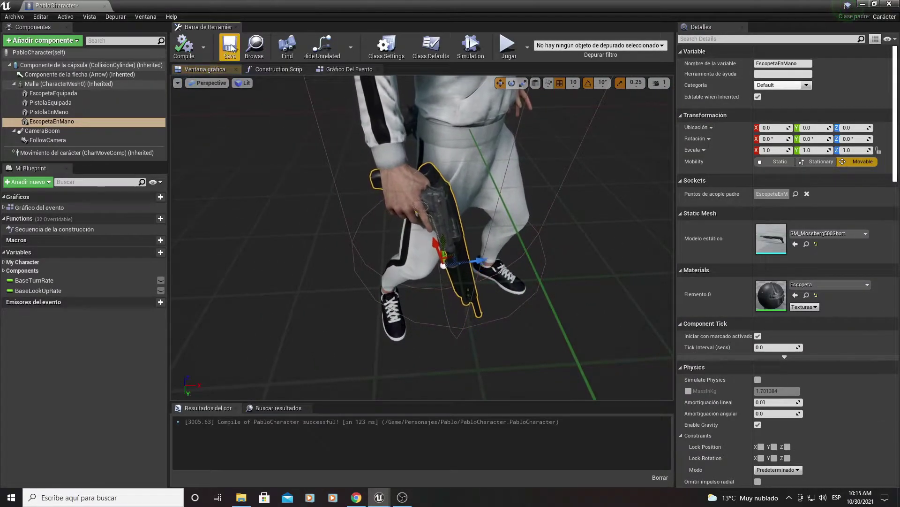
{"action": "left_click", "coordinate": [230, 47]}
{"action": "left_click", "coordinate": [890, 4]}
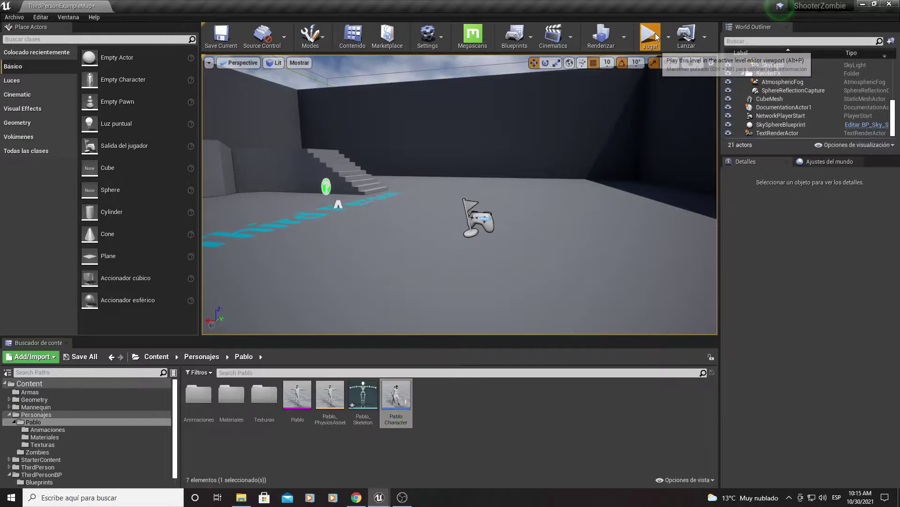
{"action": "left_click", "coordinate": [650, 38]}
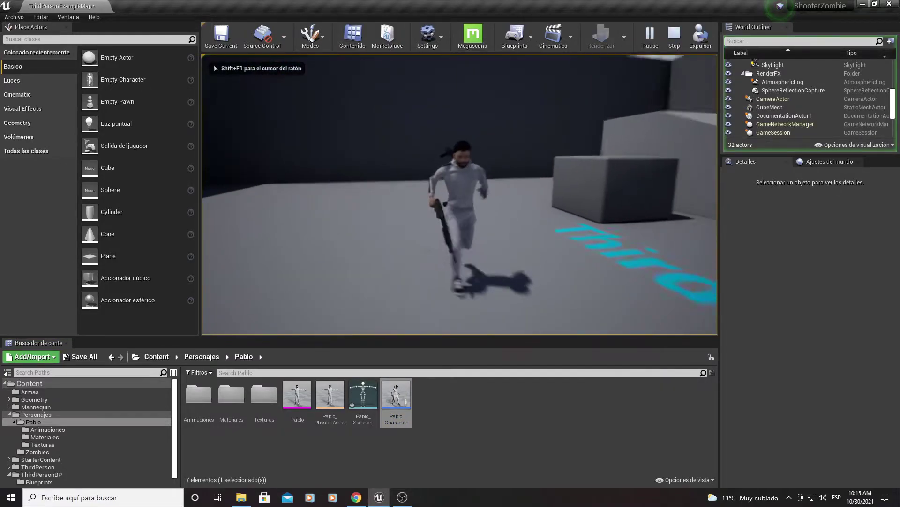
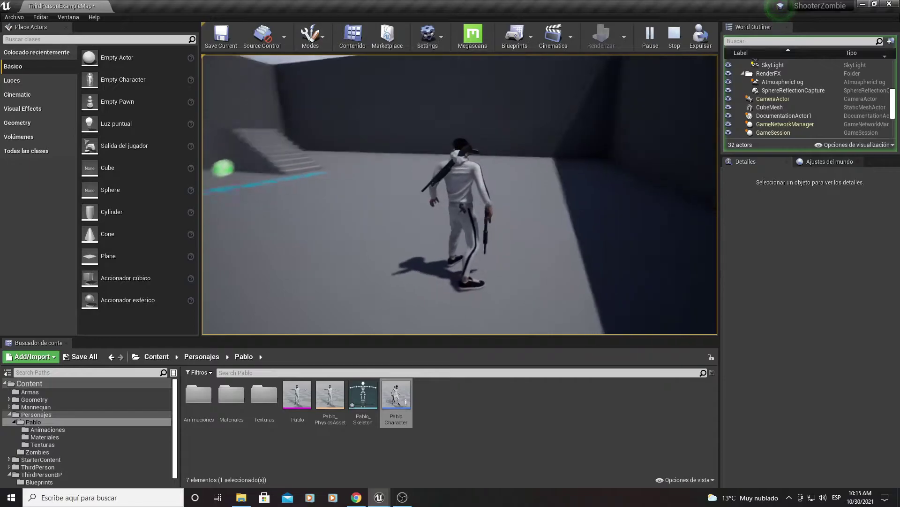
Stop the play test and bring the PabloCharacter Blueprint back in front of the level
{"action": "key", "text": "Escape"}
{"action": "mouse_move", "coordinate": [378, 498]}
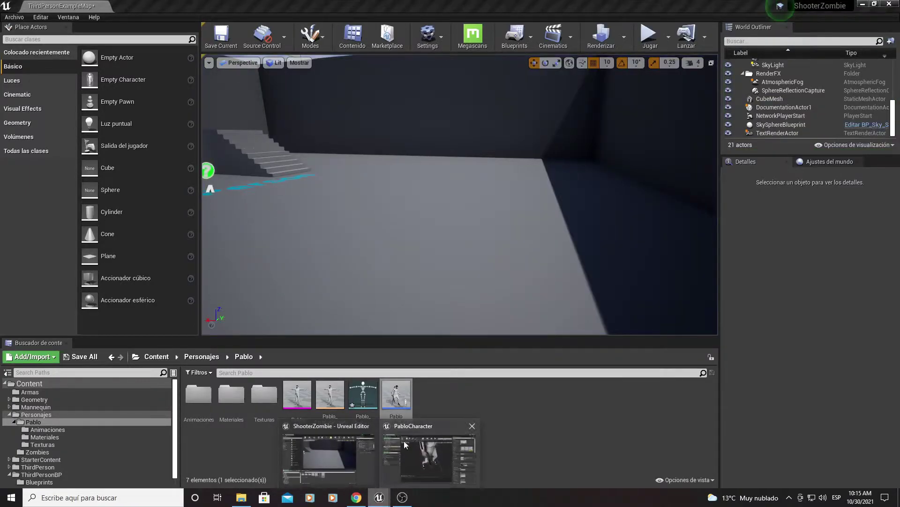
{"action": "left_click", "coordinate": [428, 450]}
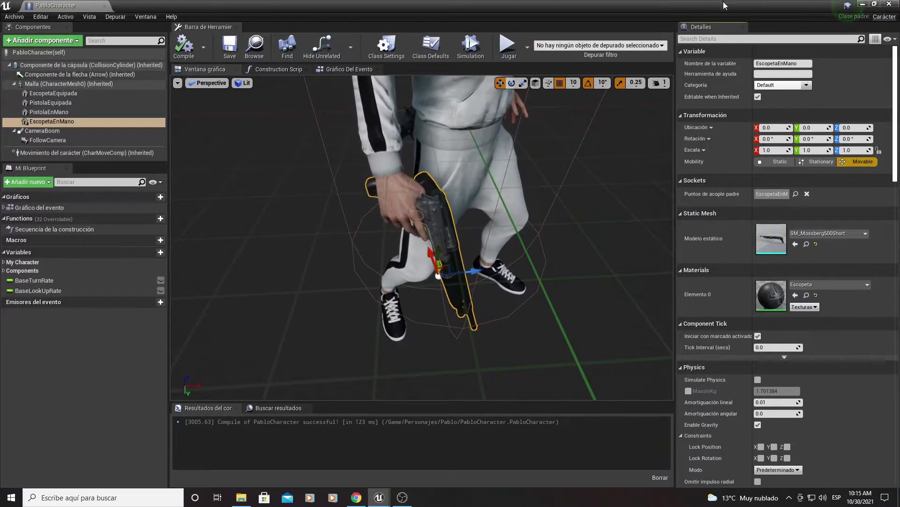
Turn off Visible on the PistolaEnMano and EscopetaEnMano components, using the 'visi' Details search
{"action": "left_click", "coordinate": [51, 113]}
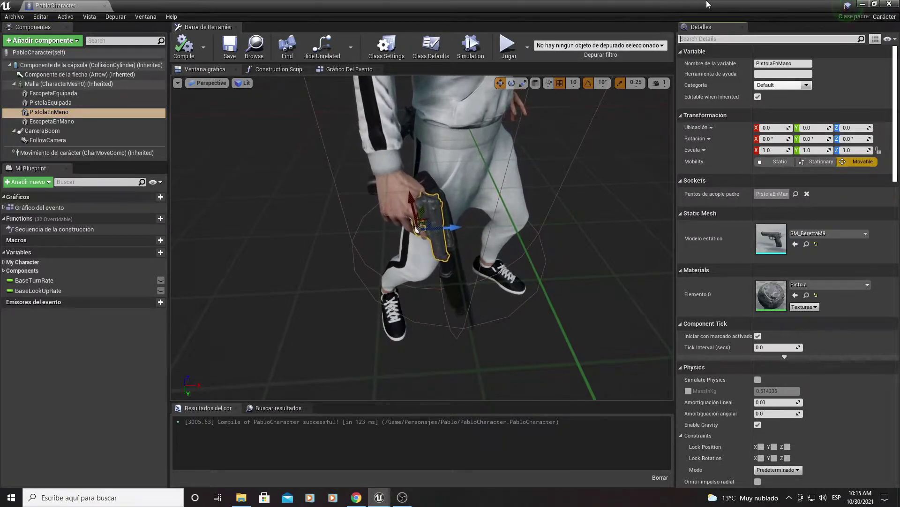
{"action": "type", "text": "v"}
{"action": "key", "text": "BackSpace"}
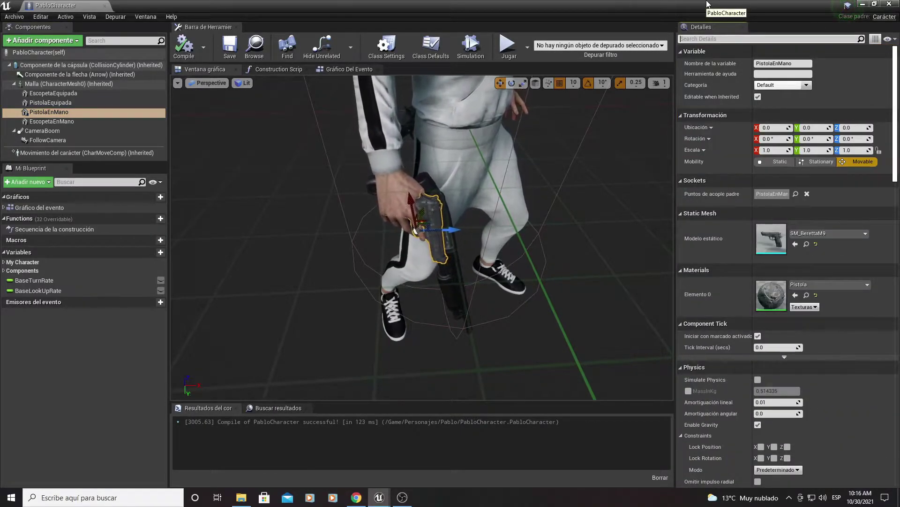
{"action": "type", "text": "visi"}
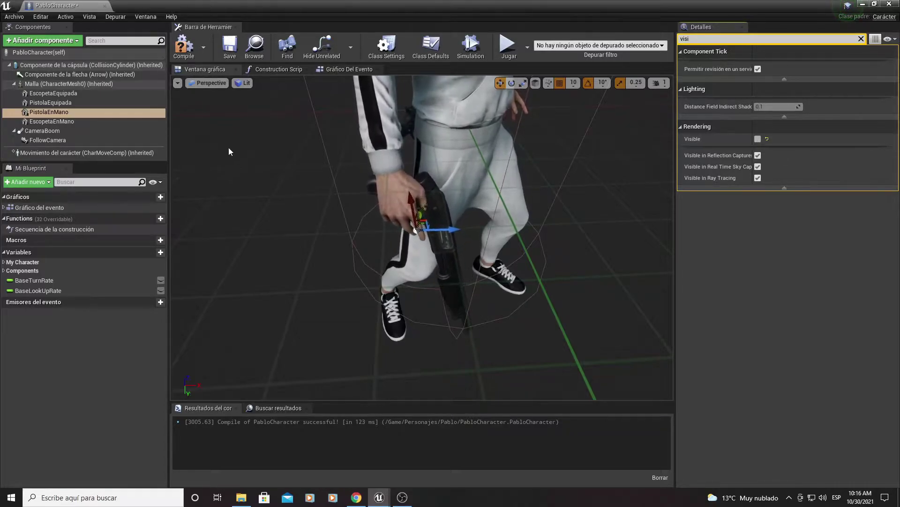
{"action": "left_click", "coordinate": [52, 121]}
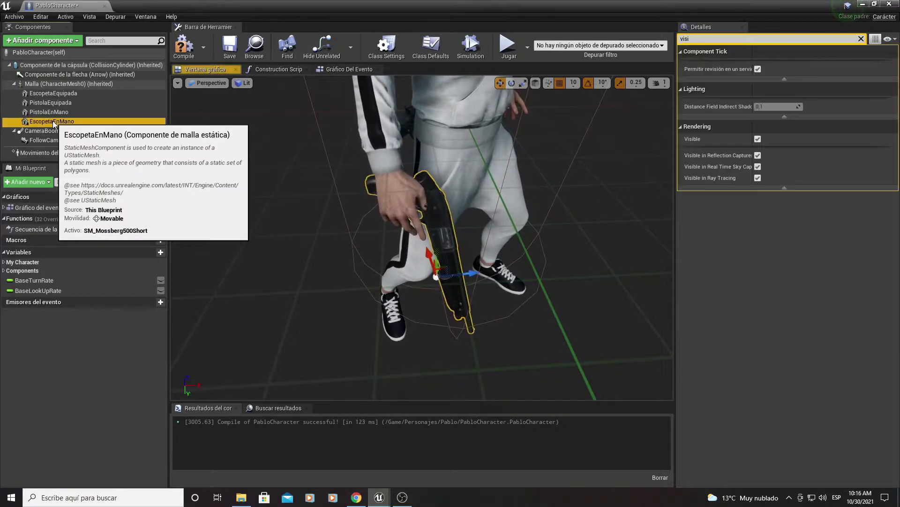
{"action": "left_click", "coordinate": [758, 139]}
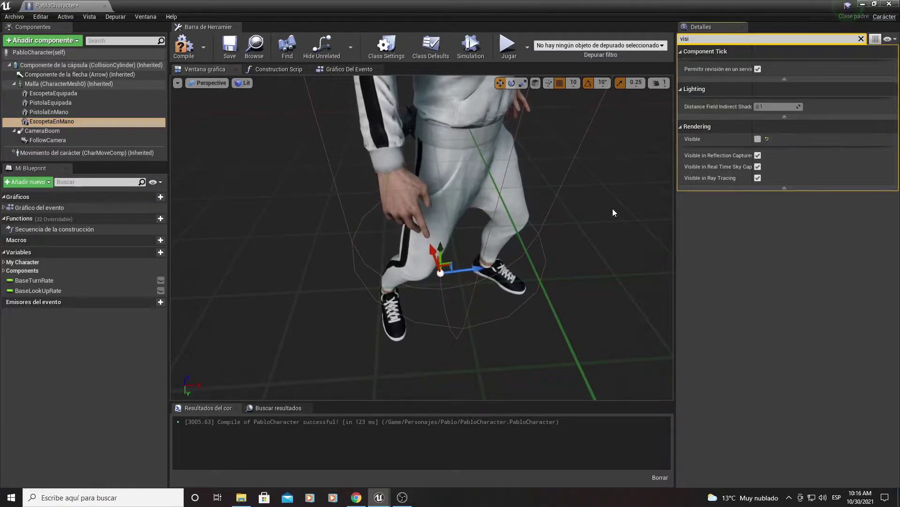
Compile and save PabloCharacter, then close the Blueprint editor
{"action": "left_click", "coordinate": [183, 47]}
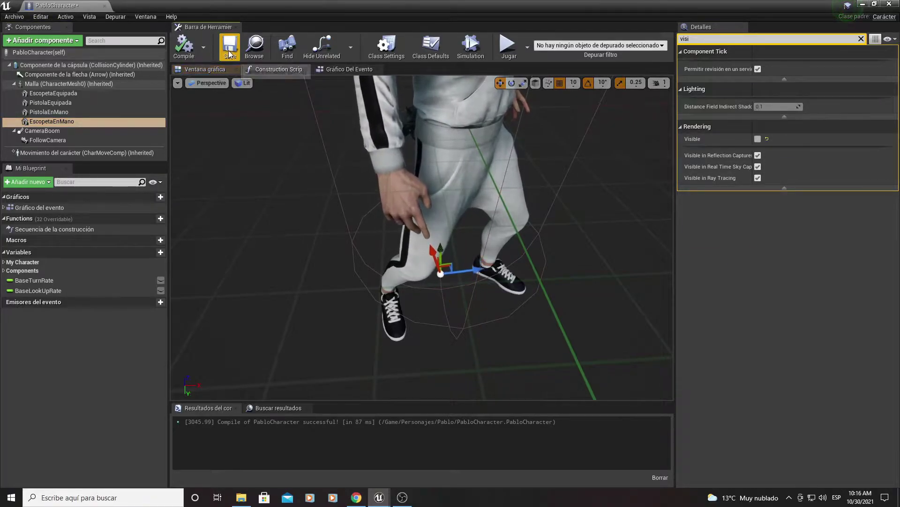
{"action": "left_click", "coordinate": [230, 47]}
{"action": "left_click", "coordinate": [889, 4]}
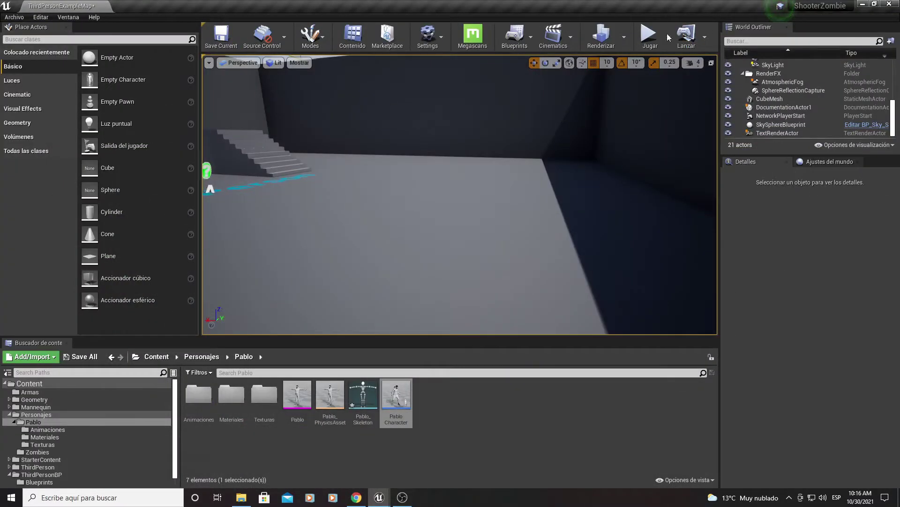
Play-test the level to confirm Pablo runs with no weapon in hand
{"action": "left_click", "coordinate": [649, 38]}
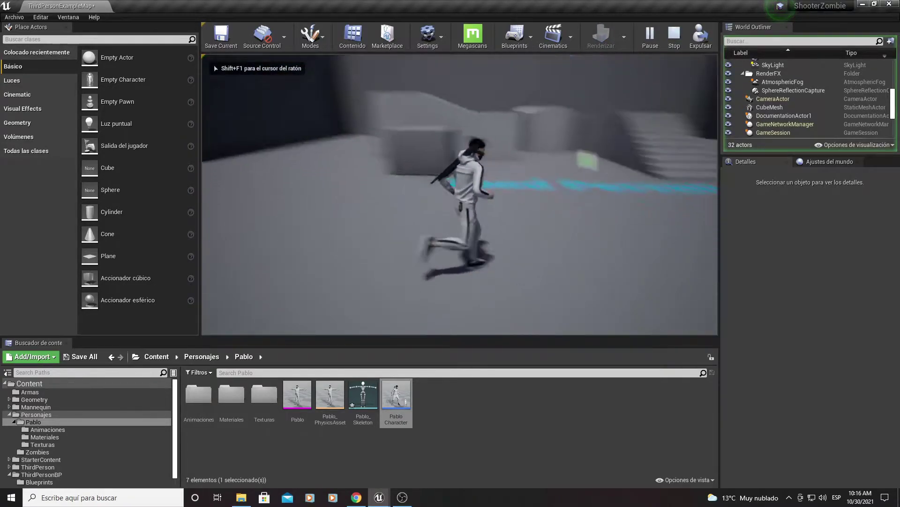
{"action": "key", "text": "w"}
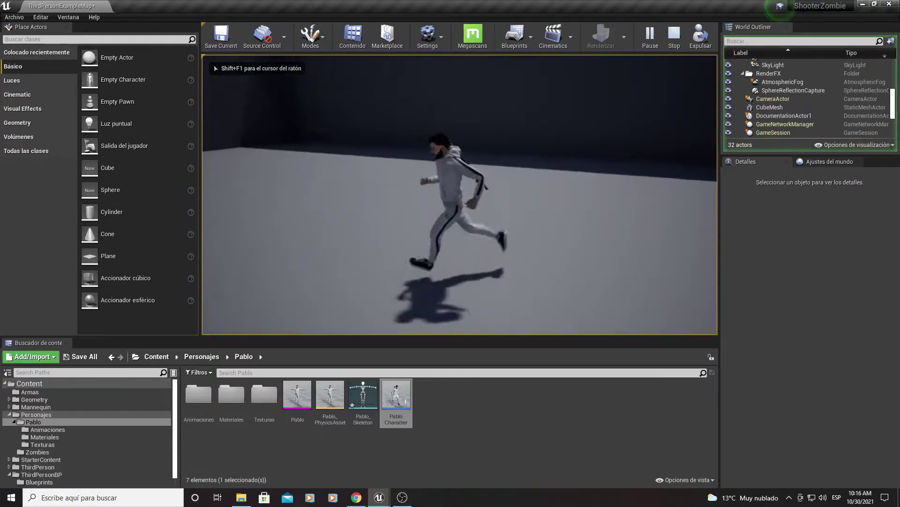
{"action": "key", "text": "Escape"}
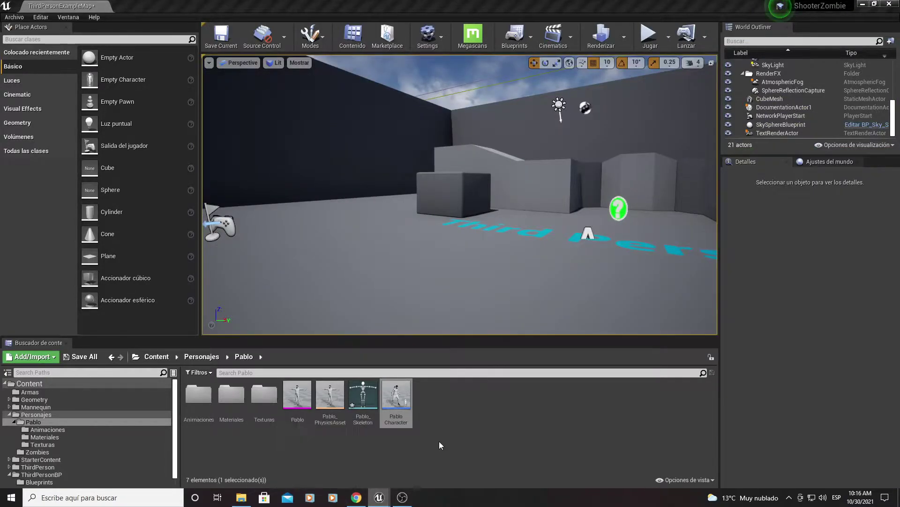
Check PabloCharacter's Event Graph, then return to the level and open the Edit menu
{"action": "left_click", "coordinate": [429, 458]}
{"action": "left_click", "coordinate": [366, 72]}
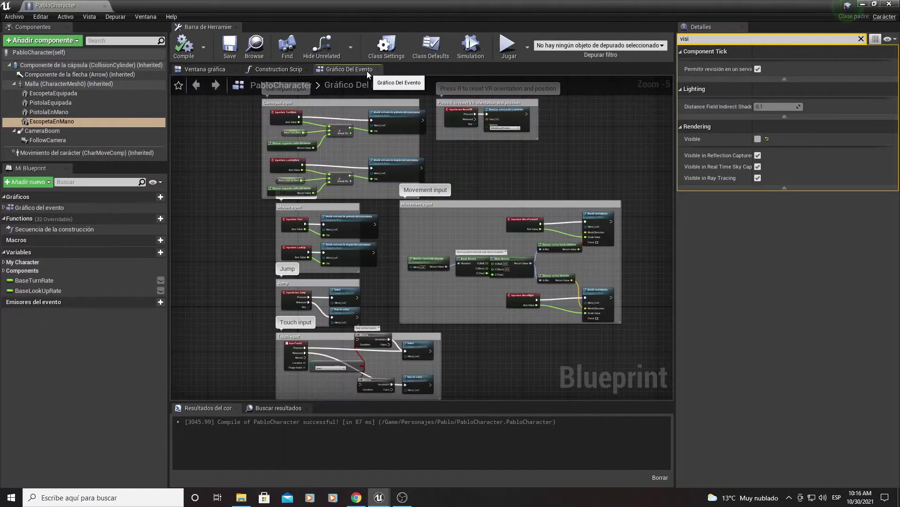
{"action": "left_click", "coordinate": [864, 4]}
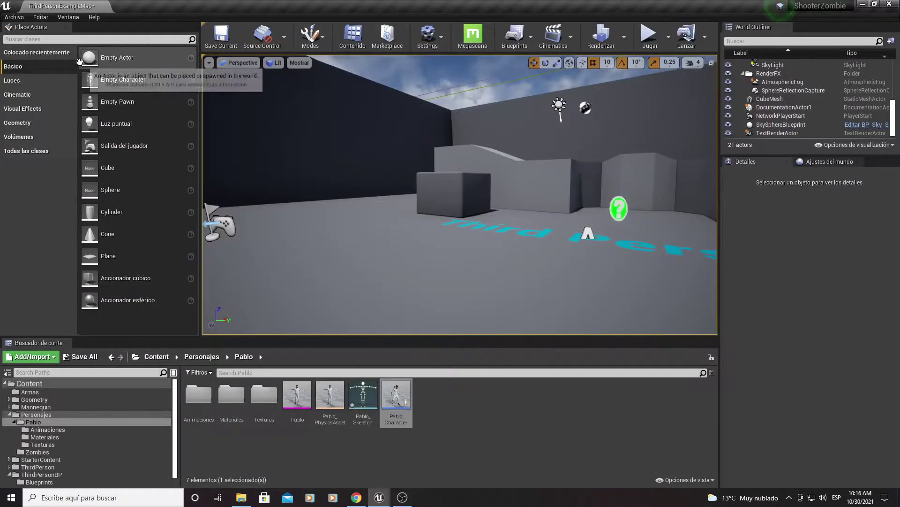
{"action": "left_click", "coordinate": [41, 18]}
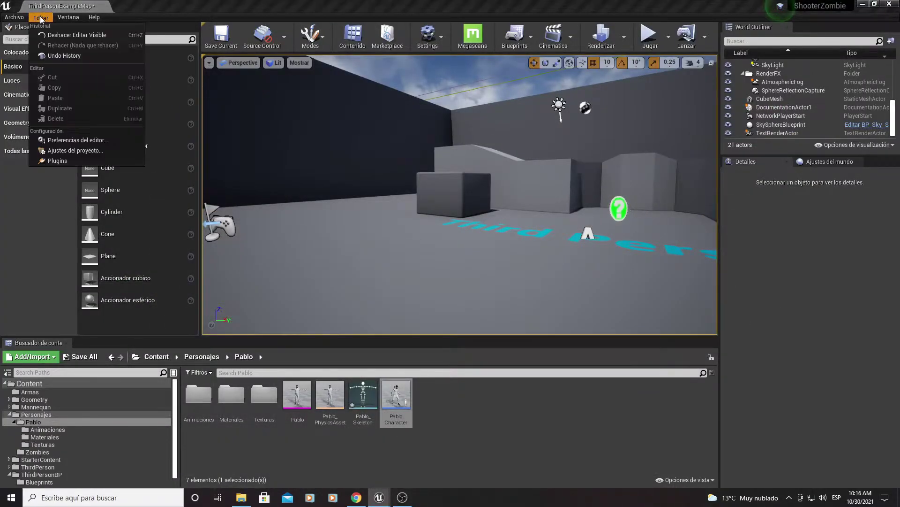
In Project Settings Input, delete the SacarPistola and SacarEscopeta action mappings
{"action": "left_click", "coordinate": [65, 152]}
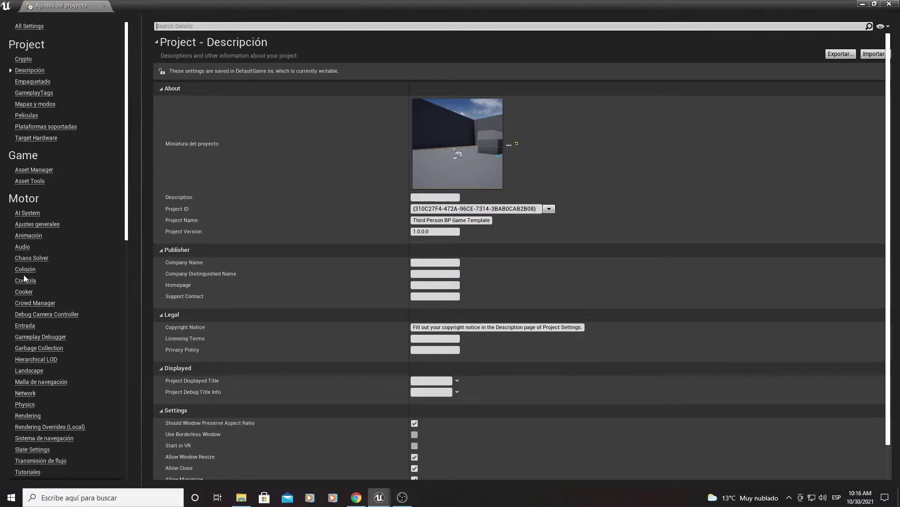
{"action": "left_click", "coordinate": [32, 326]}
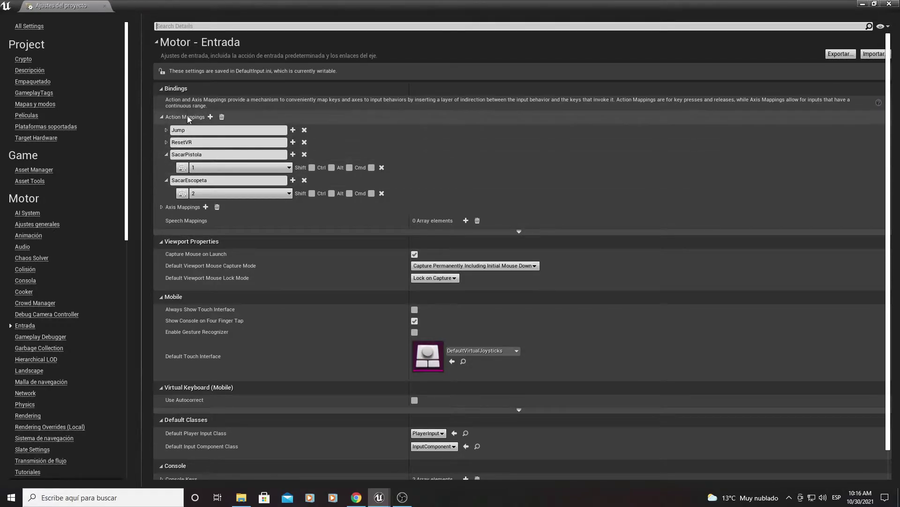
{"action": "left_click", "coordinate": [382, 167]}
{"action": "left_click", "coordinate": [381, 168]}
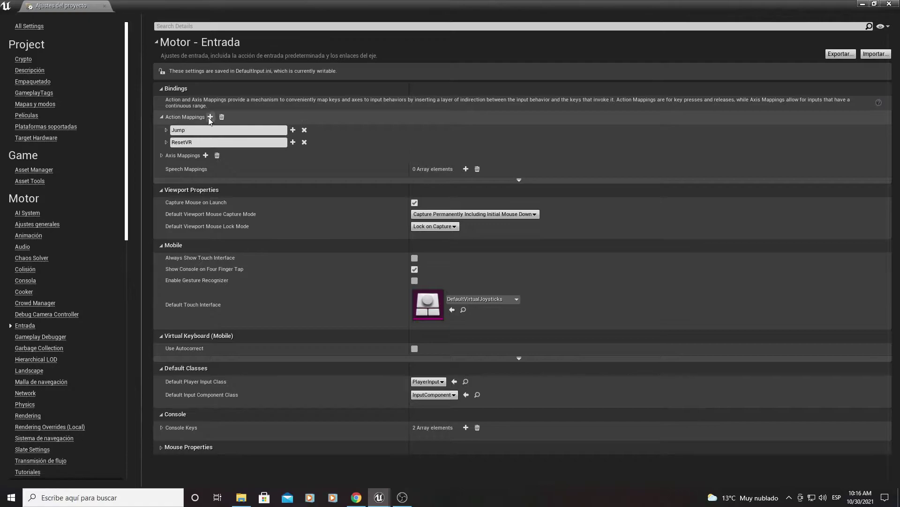
{"action": "left_click", "coordinate": [162, 117]}
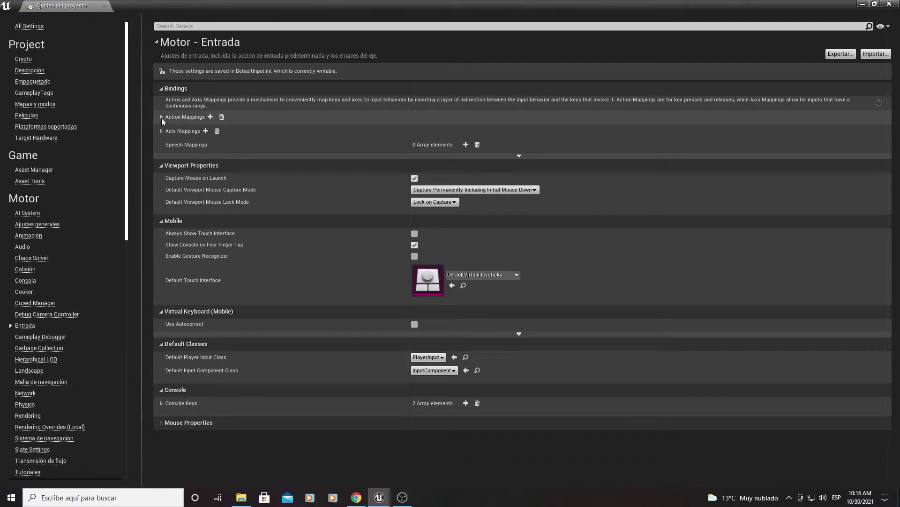
{"action": "left_click", "coordinate": [161, 117]}
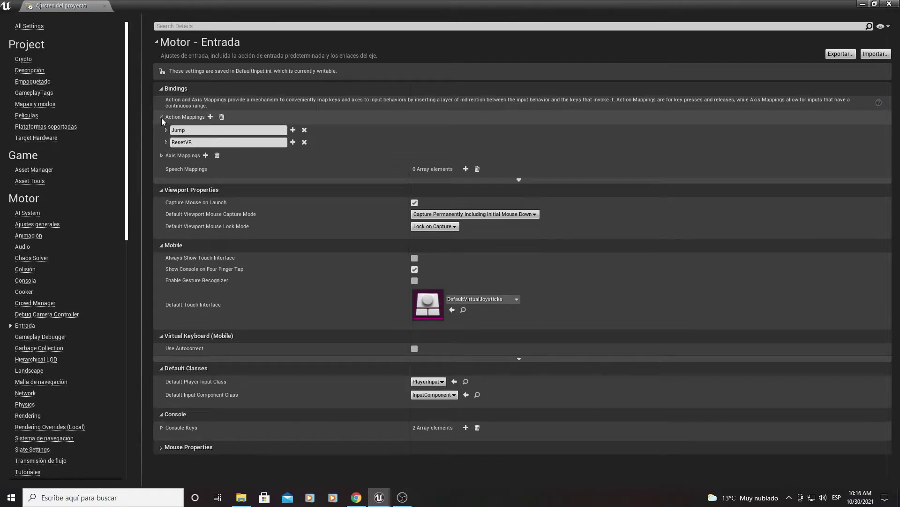
Add a SacarPistola action mapping bound to key 1
{"action": "left_click", "coordinate": [210, 117]}
{"action": "type", "text": "SacarPistola"}
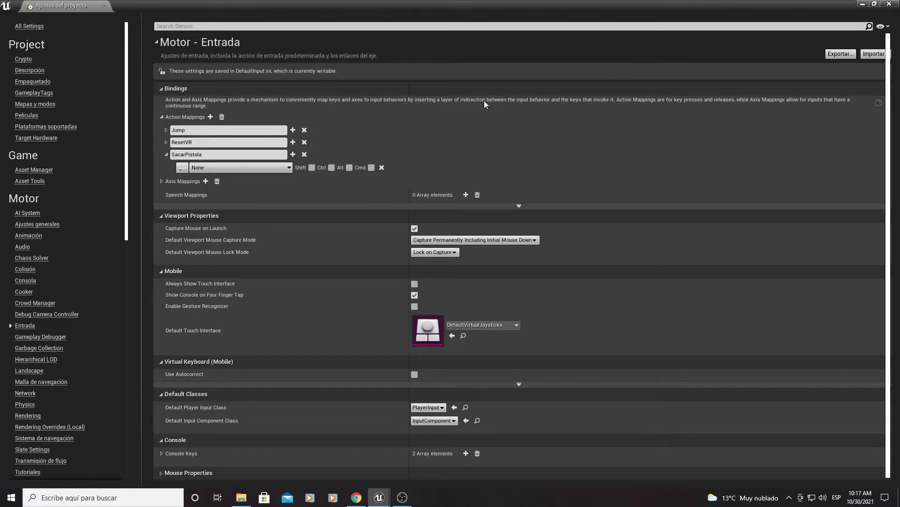
{"action": "left_click", "coordinate": [248, 171]}
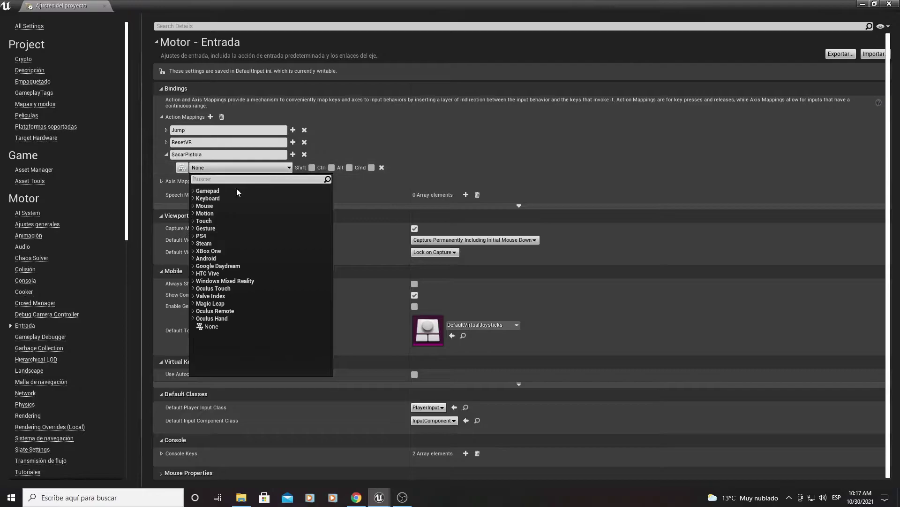
{"action": "left_click", "coordinate": [193, 197]}
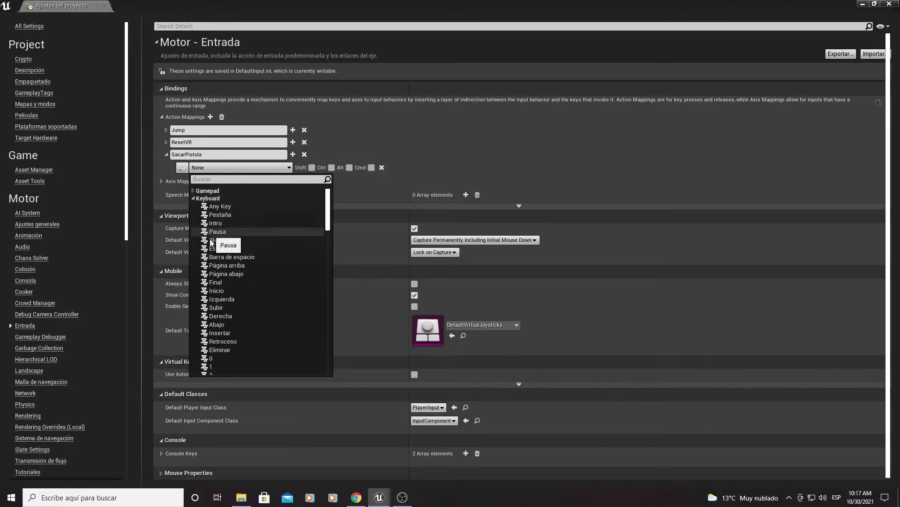
{"action": "scroll", "coordinate": [208, 335], "scroll_direction": "down", "scroll_amount": 1}
{"action": "left_click", "coordinate": [209, 339]}
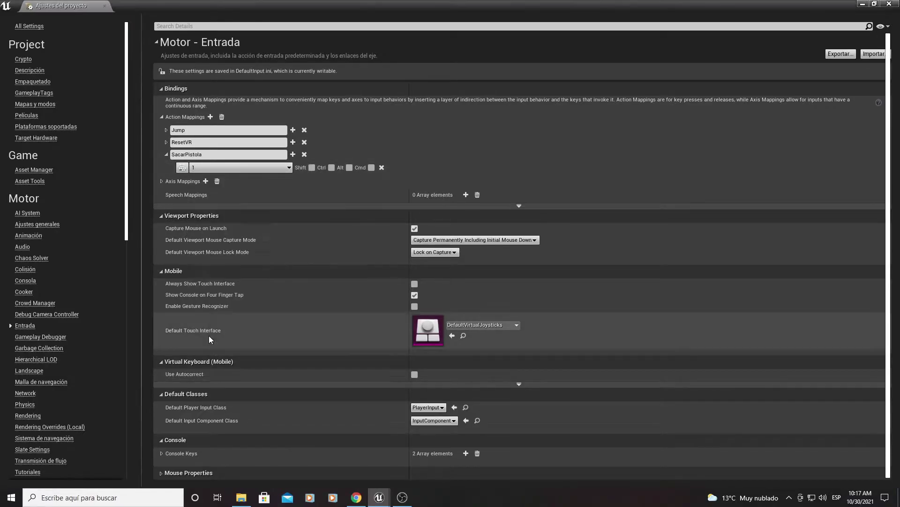
Add a SacarEscopeta action mapping and choose key 2 for it
{"action": "left_click", "coordinate": [210, 117]}
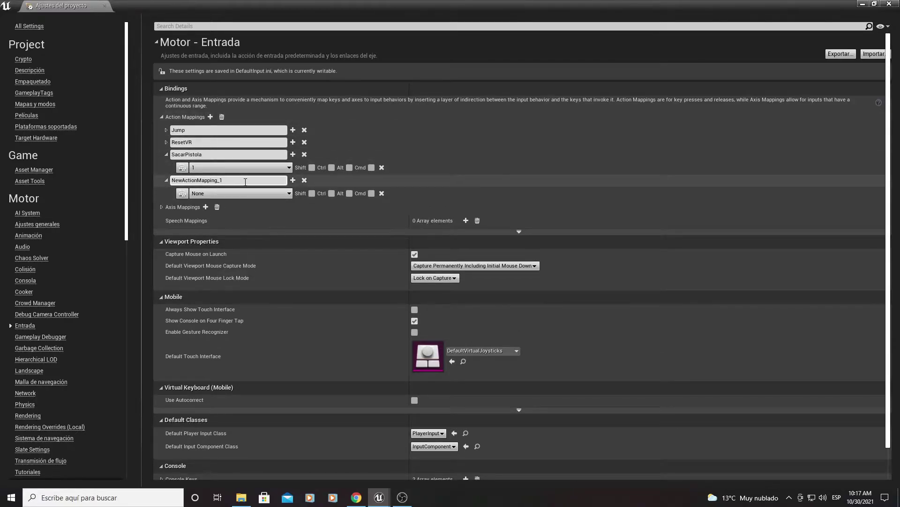
{"action": "left_click", "coordinate": [245, 182]}
{"action": "type", "text": "SacarEscopet"}
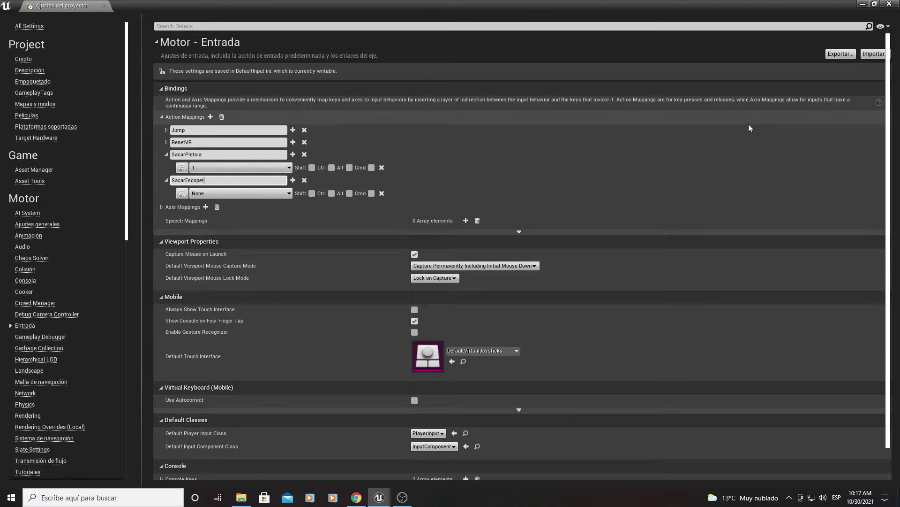
{"action": "type", "text": "a"}
{"action": "key", "text": "Return"}
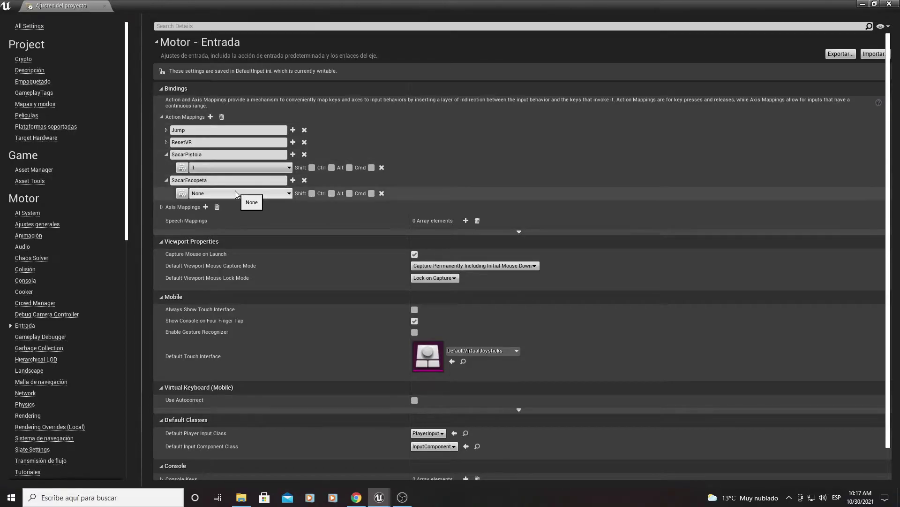
{"action": "left_click", "coordinate": [235, 193]}
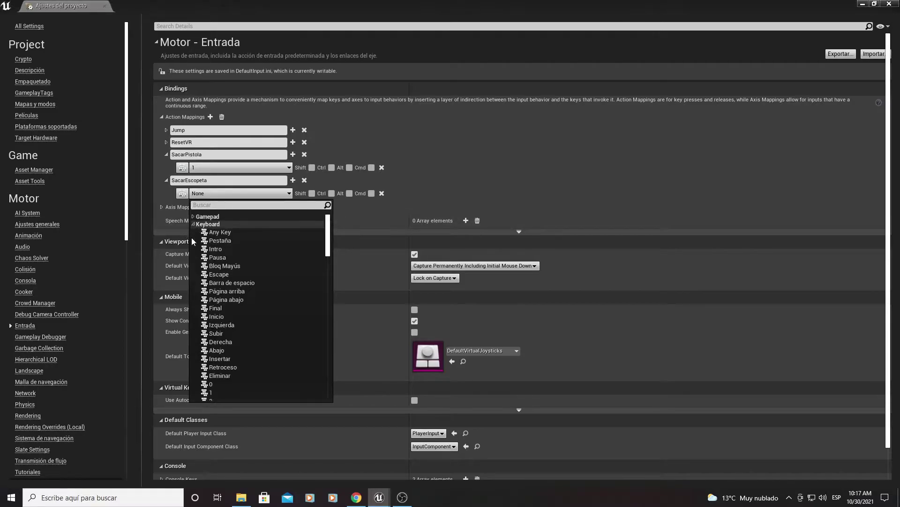
{"action": "scroll", "coordinate": [213, 338], "scroll_direction": "down", "scroll_amount": 2}
{"action": "left_click", "coordinate": [215, 358]}
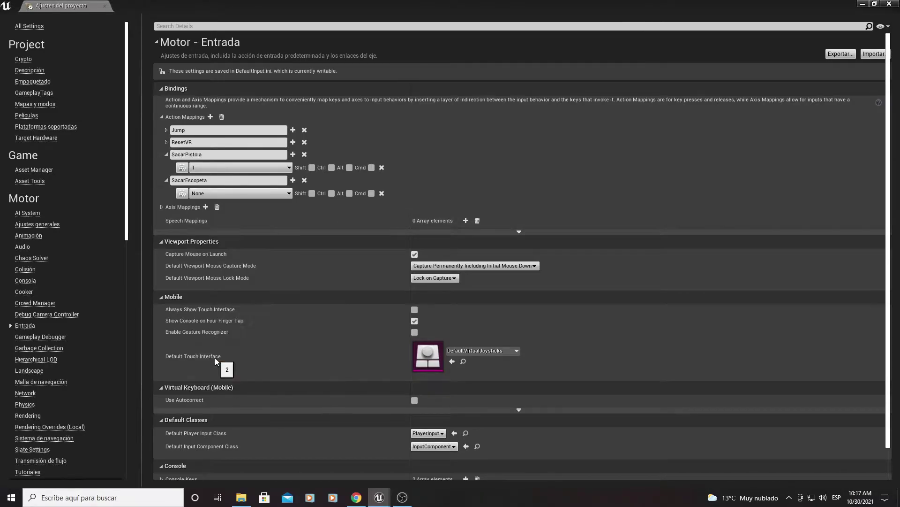
Place an InputAction SacarPistola event node in PabloCharacter's event graph
{"action": "left_click", "coordinate": [890, 5]}
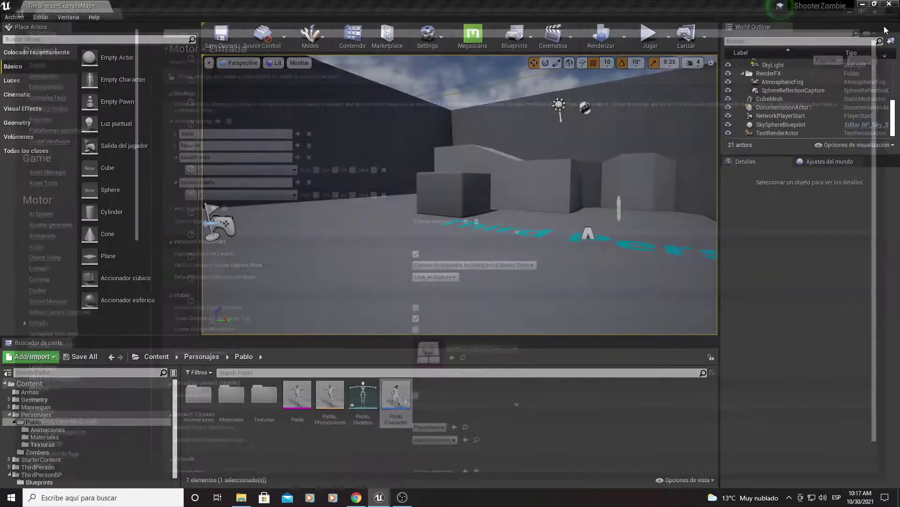
{"action": "double_click", "coordinate": [397, 412]}
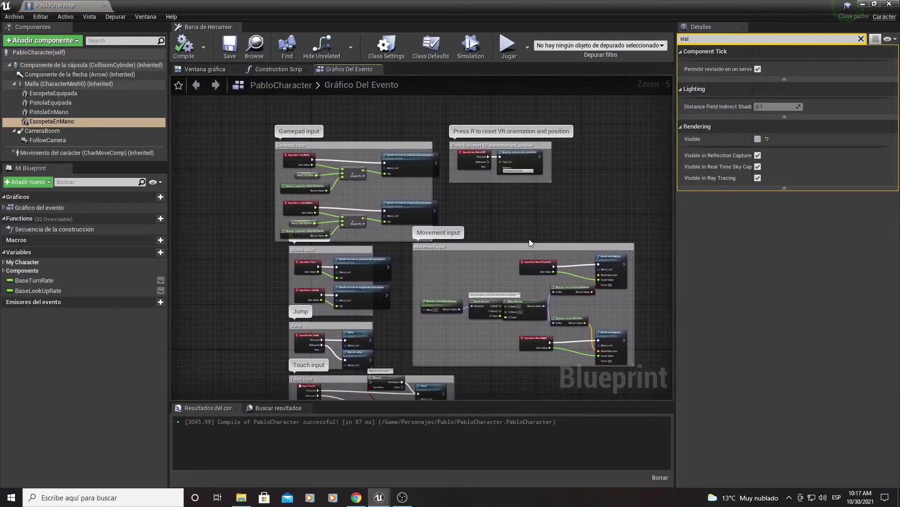
{"action": "scroll", "coordinate": [405, 341], "scroll_direction": "down", "scroll_amount": 3}
{"action": "left_click_drag", "start_coordinate": [369, 367], "coordinate": [601, 148]}
{"action": "mouse_move", "coordinate": [601, 147]}
{"action": "right_mouse_down"}
{"action": "mouse_move", "coordinate": [296, 144]}
{"action": "mouse_move", "coordinate": [284, 204]}
{"action": "mouse_move", "coordinate": [440, 197]}
{"action": "mouse_move", "coordinate": [335, 215]}
{"action": "right_mouse_up"}
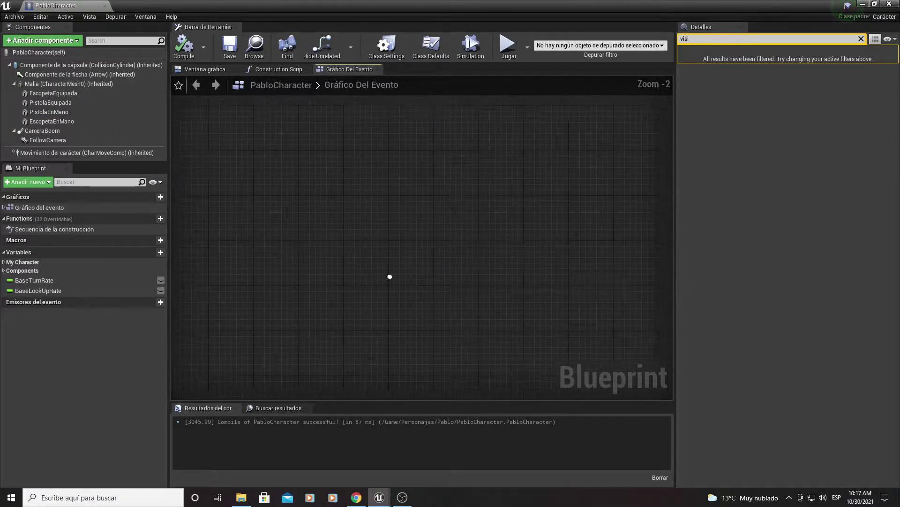
{"action": "scroll", "coordinate": [390, 276], "scroll_direction": "up", "scroll_amount": 2}
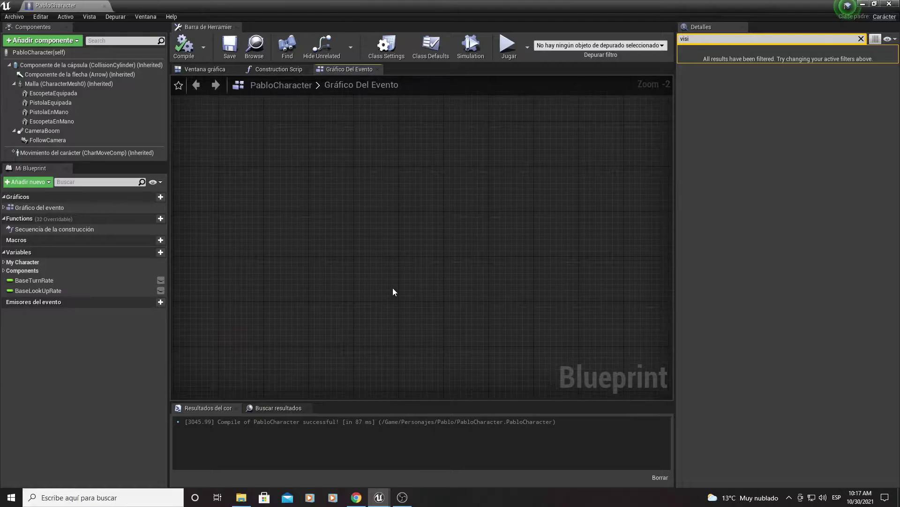
{"action": "right_click", "coordinate": [367, 246]}
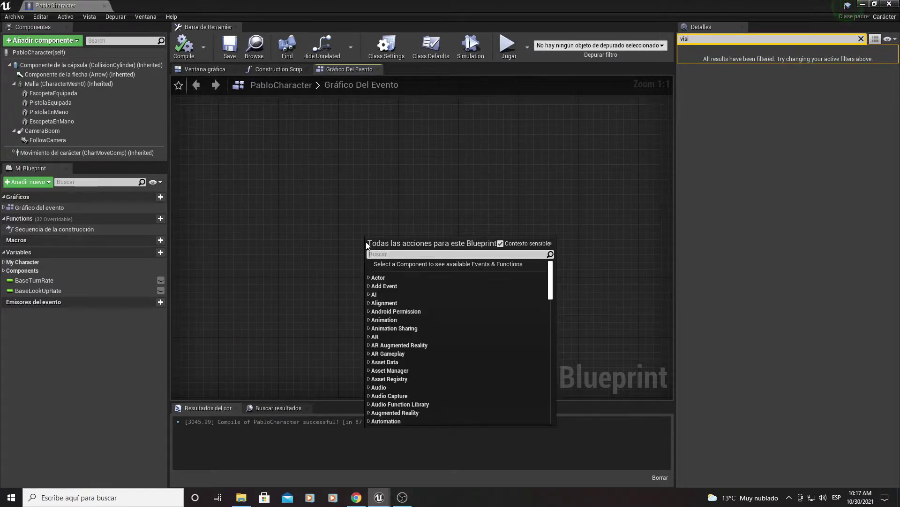
{"action": "type", "text": "sacarpi"}
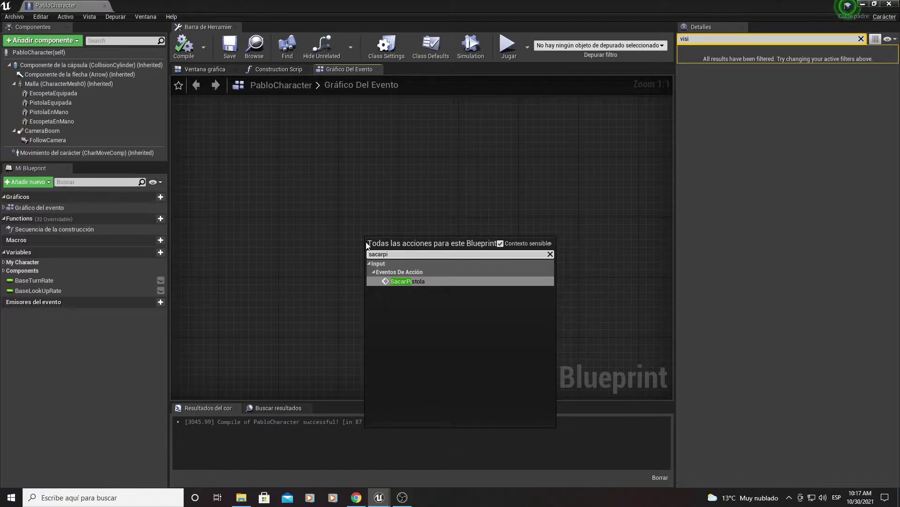
{"action": "key", "text": "Return"}
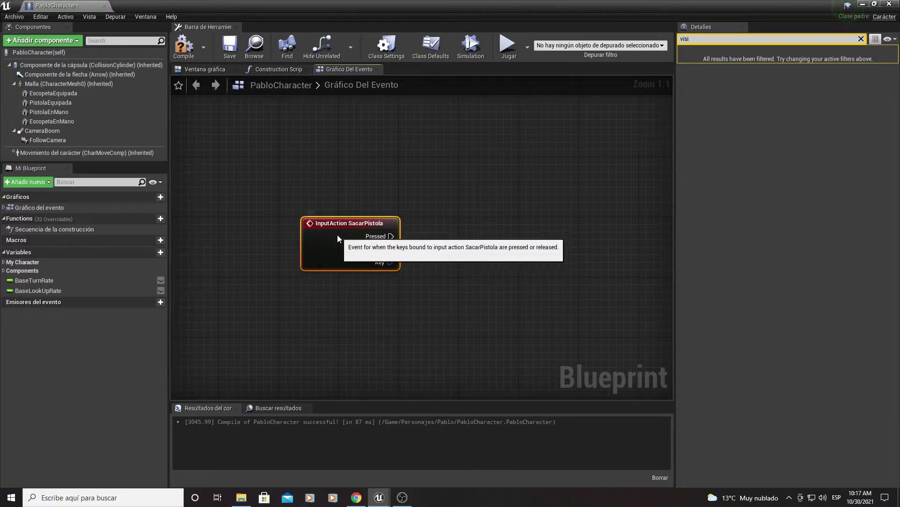
Add a Flip Flop node to the right of the SacarPistola event
{"action": "right_click_drag", "start_coordinate": [394, 249], "coordinate": [404, 230]}
{"action": "right_click_drag", "start_coordinate": [300, 201], "coordinate": [374, 199]}
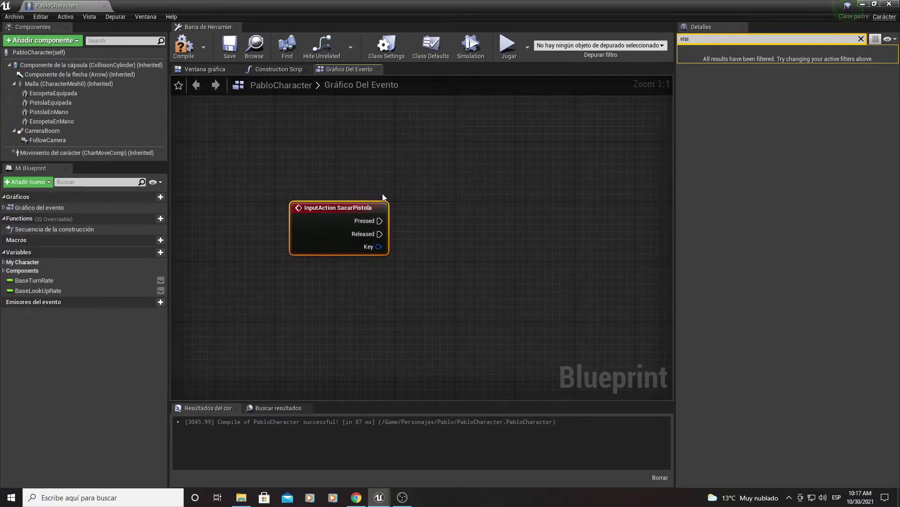
{"action": "right_click", "coordinate": [460, 198]}
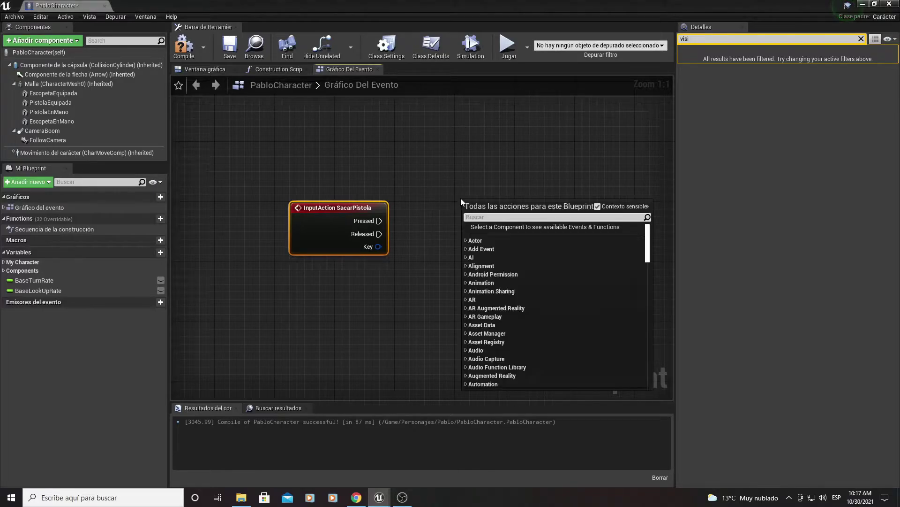
{"action": "type", "text": "flip"}
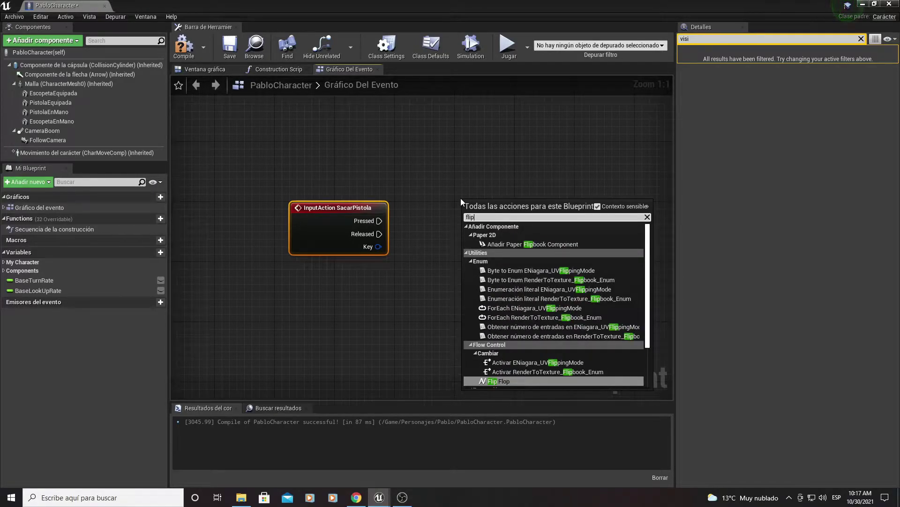
{"action": "key", "text": "Return"}
{"action": "left_click_drag", "start_coordinate": [482, 209], "coordinate": [535, 202]}
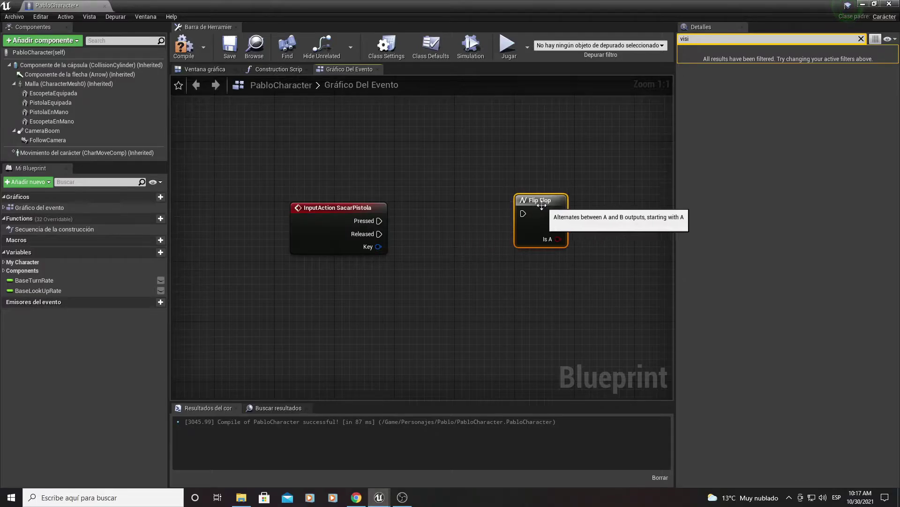
{"action": "right_click_drag", "start_coordinate": [576, 204], "coordinate": [445, 190]}
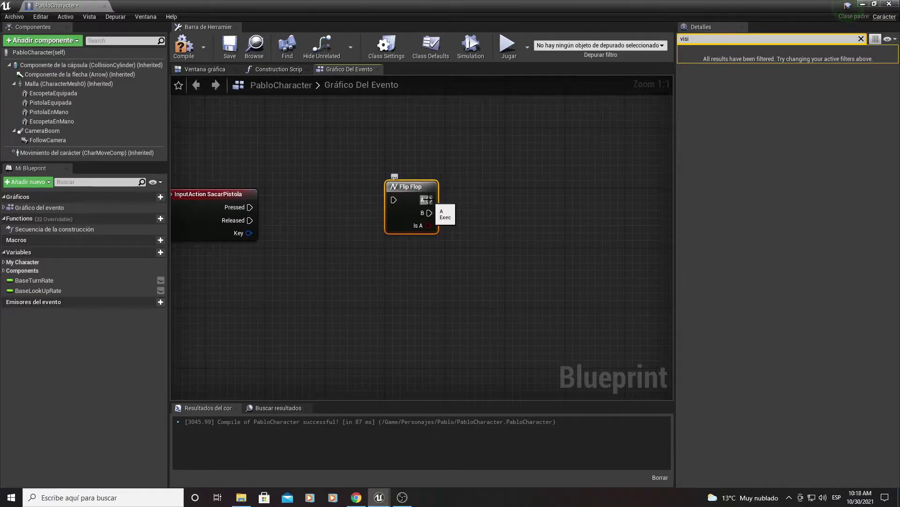
{"action": "left_click_drag", "start_coordinate": [424, 208], "coordinate": [479, 154]}
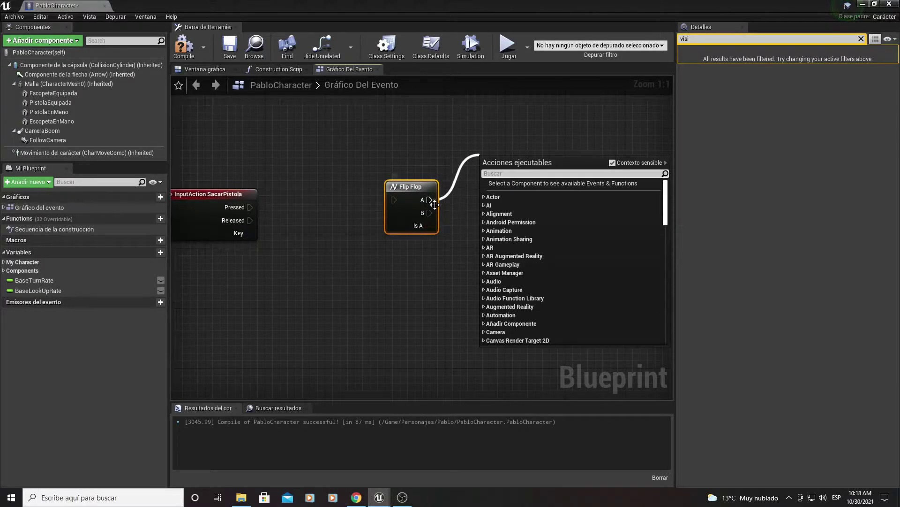
{"action": "left_click_drag", "start_coordinate": [425, 215], "coordinate": [466, 282]}
{"action": "right_click_drag", "start_coordinate": [342, 180], "coordinate": [456, 161]}
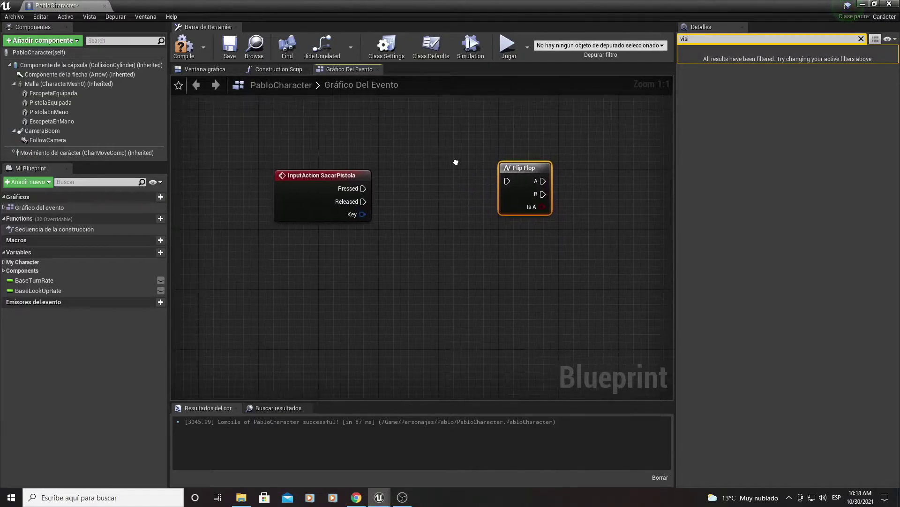
{"action": "left_click_drag", "start_coordinate": [515, 170], "coordinate": [515, 178]}
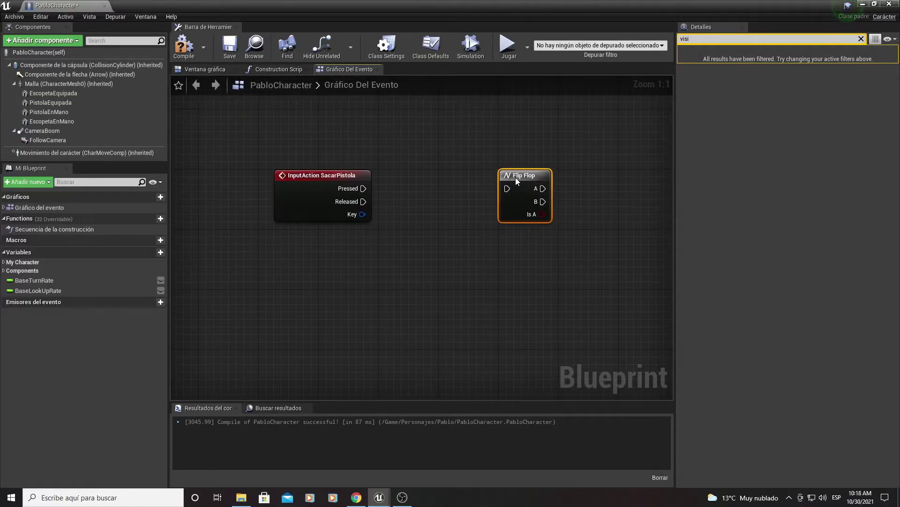
Wire the SacarPistola Pressed output into the Flip Flop input
{"action": "left_click_drag", "start_coordinate": [269, 146], "coordinate": [362, 263]}
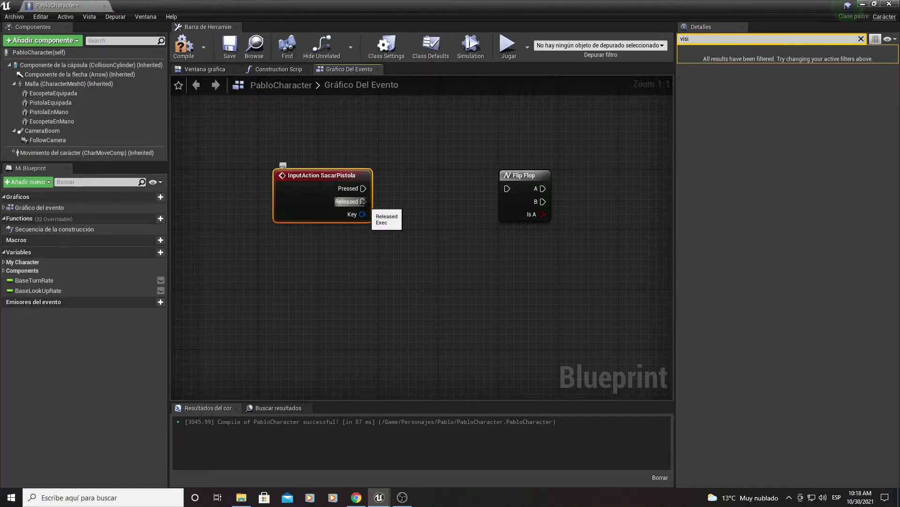
{"action": "mouse_move", "coordinate": [396, 234]}
{"action": "left_mouse_down"}
{"action": "mouse_move", "coordinate": [370, 190]}
{"action": "mouse_move", "coordinate": [433, 122]}
{"action": "left_mouse_up"}
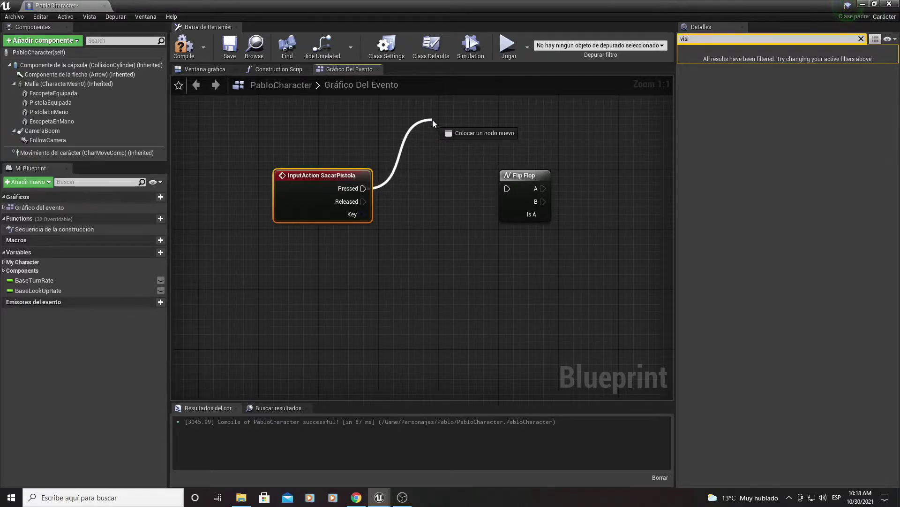
{"action": "mouse_move", "coordinate": [366, 201]}
{"action": "left_mouse_down"}
{"action": "mouse_move", "coordinate": [366, 212]}
{"action": "mouse_move", "coordinate": [438, 240]}
{"action": "left_mouse_up"}
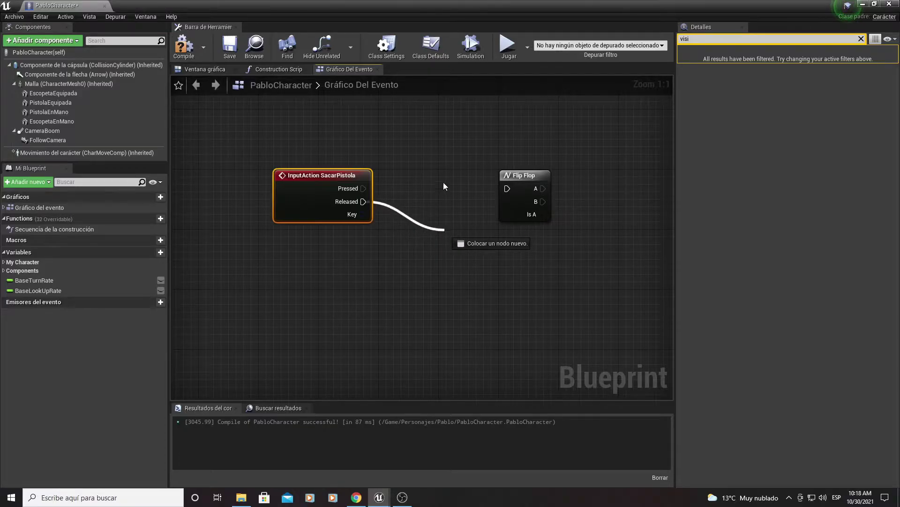
{"action": "left_click_drag", "start_coordinate": [523, 181], "coordinate": [485, 181]}
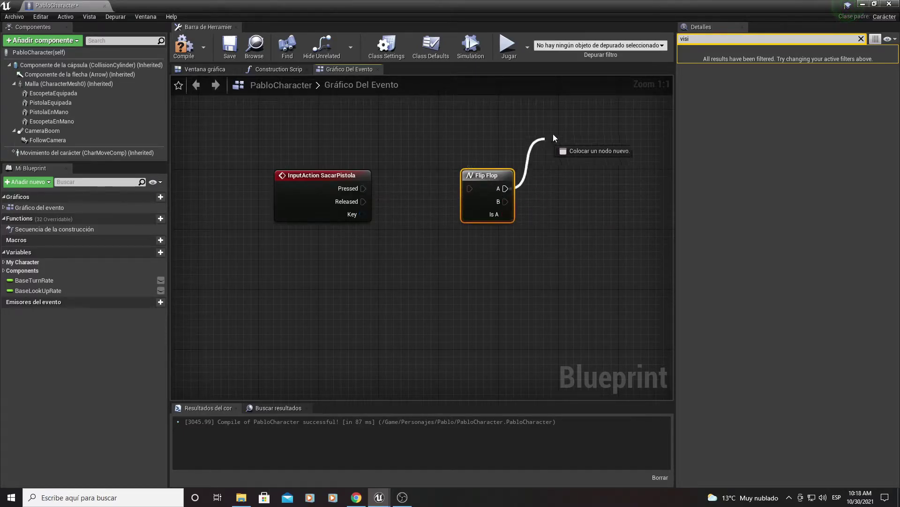
{"action": "left_click_drag", "start_coordinate": [554, 135], "coordinate": [595, 131]}
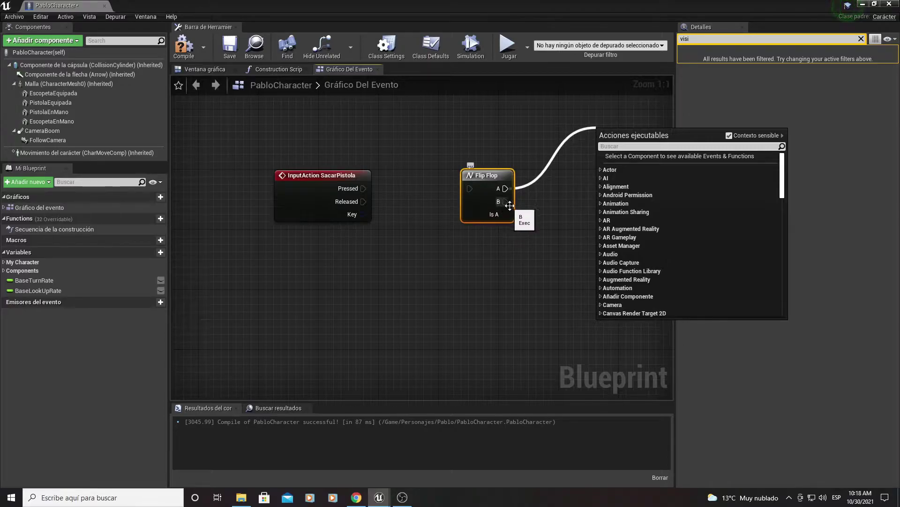
{"action": "left_click_drag", "start_coordinate": [505, 202], "coordinate": [559, 258]}
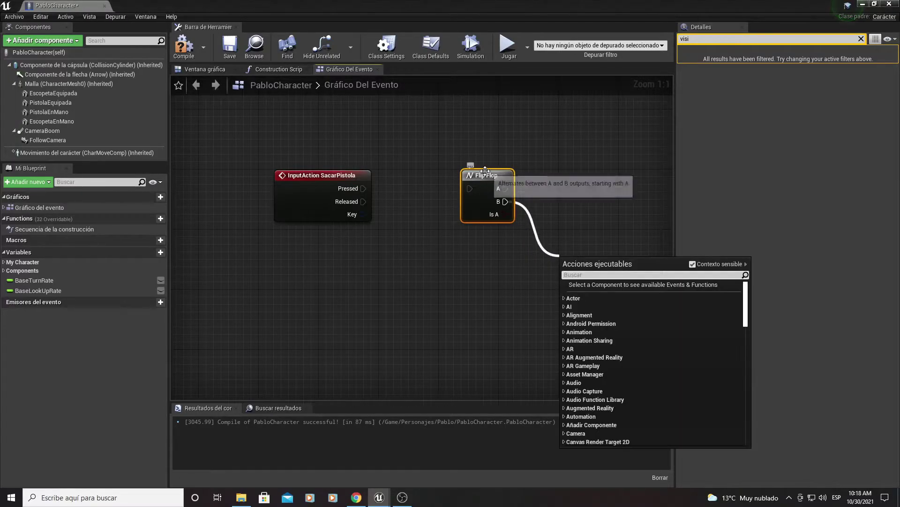
{"action": "mouse_move", "coordinate": [364, 188]}
{"action": "left_mouse_down"}
{"action": "mouse_move", "coordinate": [467, 188]}
{"action": "mouse_move", "coordinate": [429, 182]}
{"action": "left_mouse_up"}
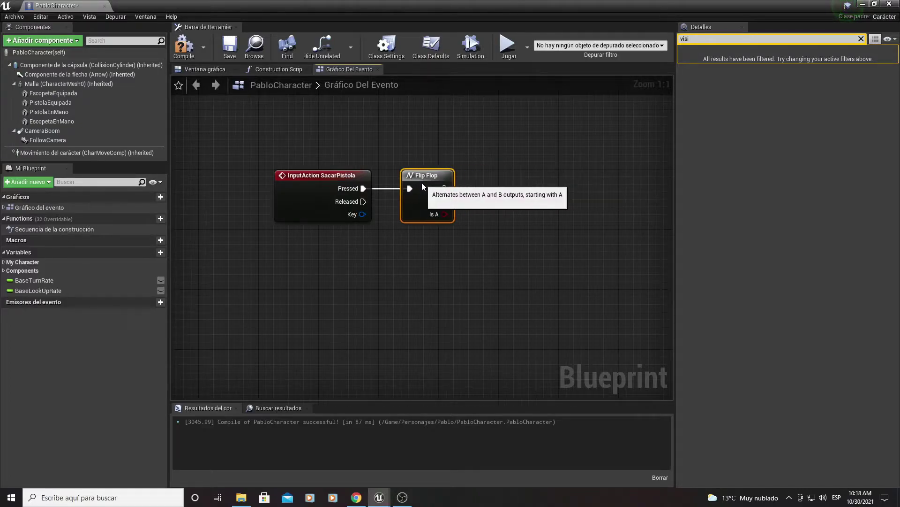
{"action": "right_click_drag", "start_coordinate": [421, 182], "coordinate": [388, 229]}
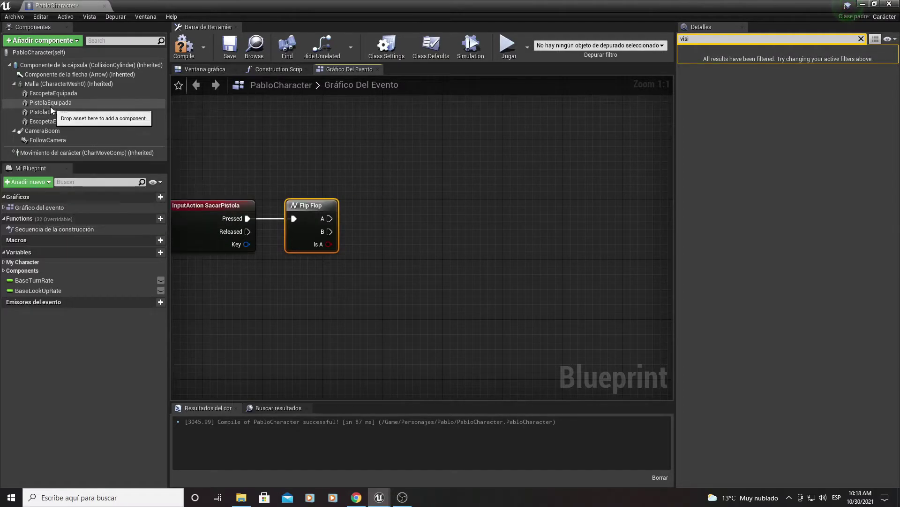
Add an Ajustar visibilidad node targeting Escopeta Equipada and drive it from Flip Flop A
{"action": "left_click_drag", "start_coordinate": [63, 95], "coordinate": [332, 278]}
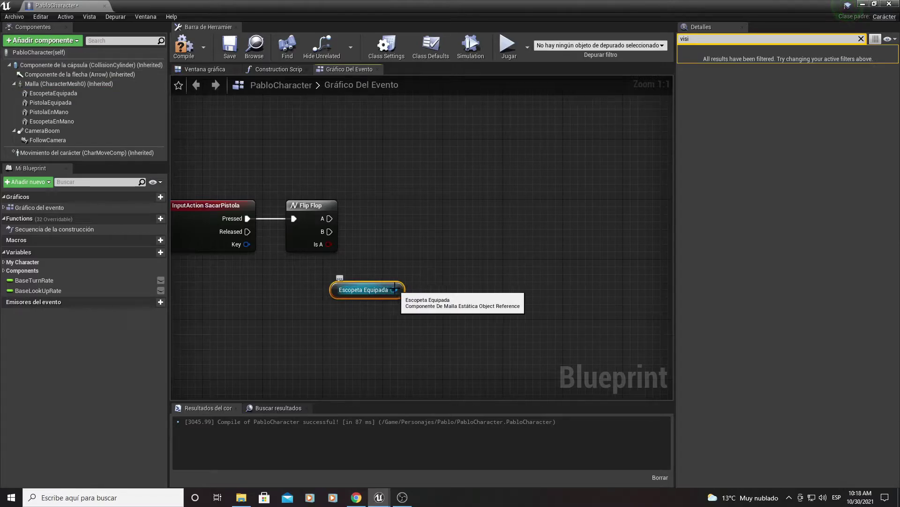
{"action": "left_click_drag", "start_coordinate": [394, 290], "coordinate": [424, 235]}
{"action": "type", "text": "visi"}
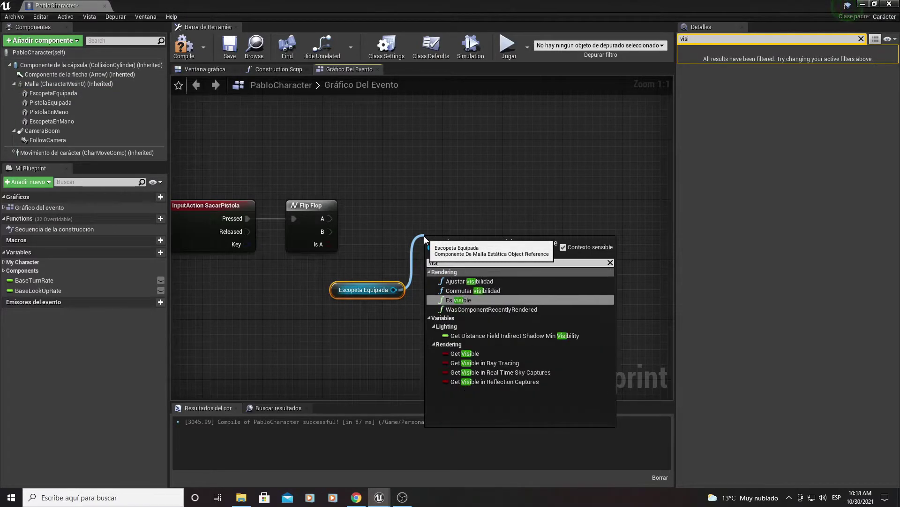
{"action": "key", "text": "Up"}
{"action": "key", "text": "Up"}
{"action": "key", "text": "Return"}
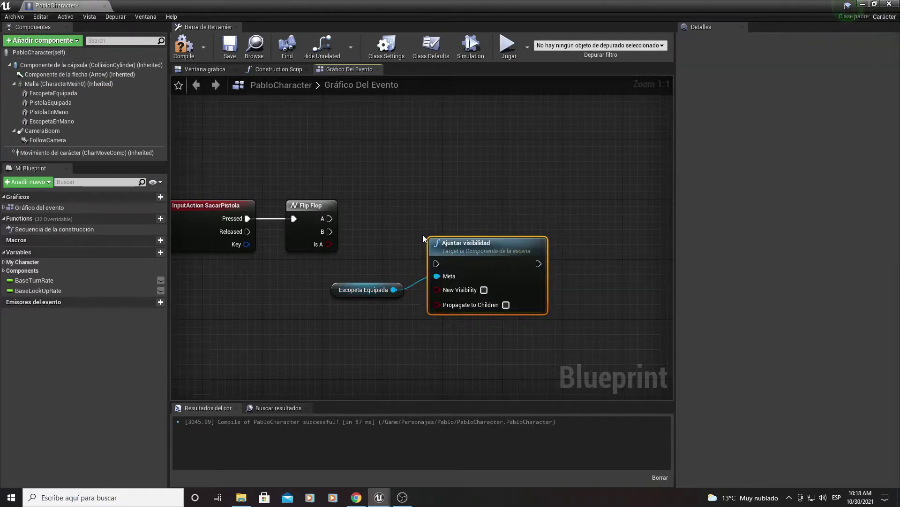
{"action": "mouse_move", "coordinate": [330, 219]}
{"action": "left_mouse_down"}
{"action": "mouse_move", "coordinate": [437, 263]}
{"action": "mouse_move", "coordinate": [453, 212]}
{"action": "left_mouse_up"}
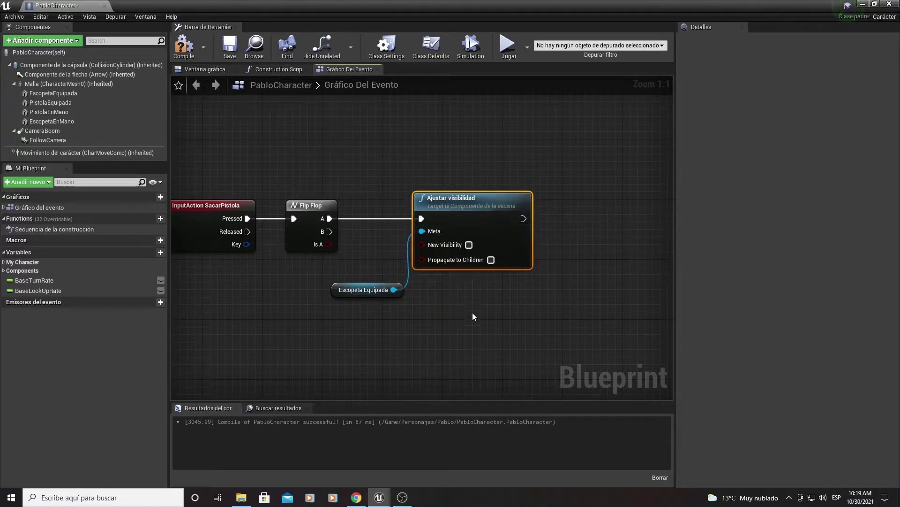
Tidy the Ajustar visibilidad and Escopeta Equipada nodes and pull a wire from its exec output
{"action": "right_click_drag", "start_coordinate": [472, 312], "coordinate": [445, 284]}
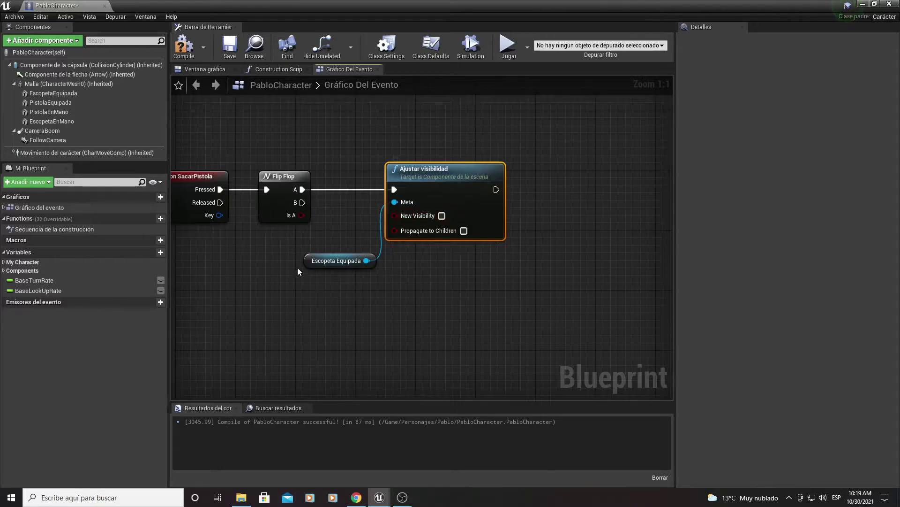
{"action": "left_click_drag", "start_coordinate": [307, 260], "coordinate": [254, 252]}
{"action": "left_click_drag", "start_coordinate": [455, 179], "coordinate": [410, 179]}
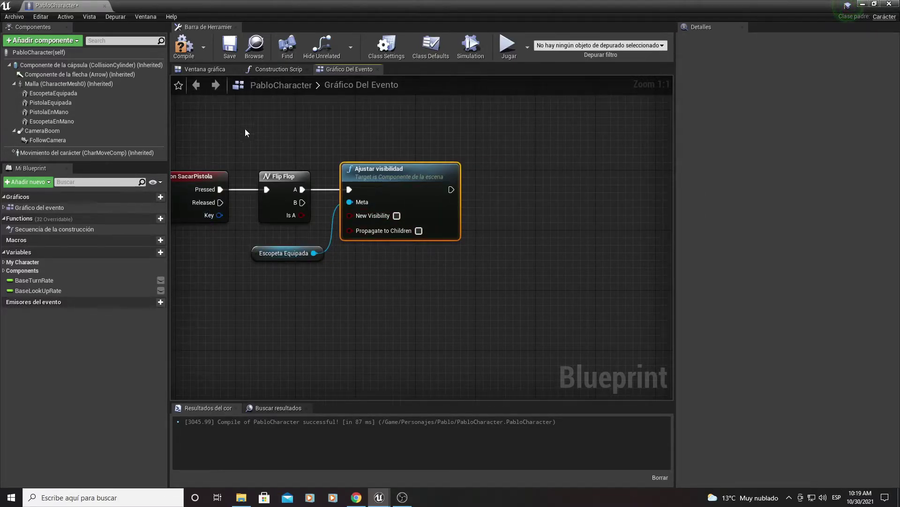
{"action": "right_click_drag", "start_coordinate": [266, 114], "coordinate": [183, 124]}
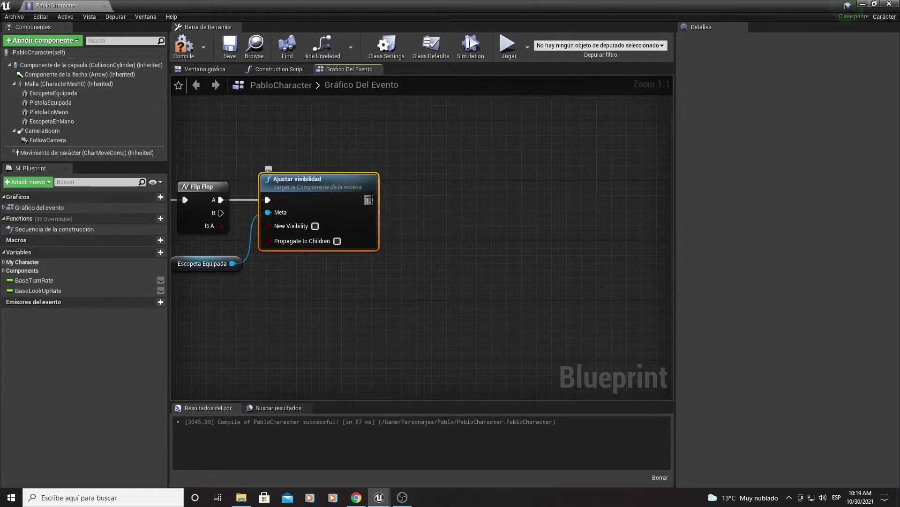
{"action": "left_click_drag", "start_coordinate": [370, 200], "coordinate": [422, 207]}
Add an Esperar node with Duration 3.0 after the visibility node
{"action": "type", "text": "esperar"}
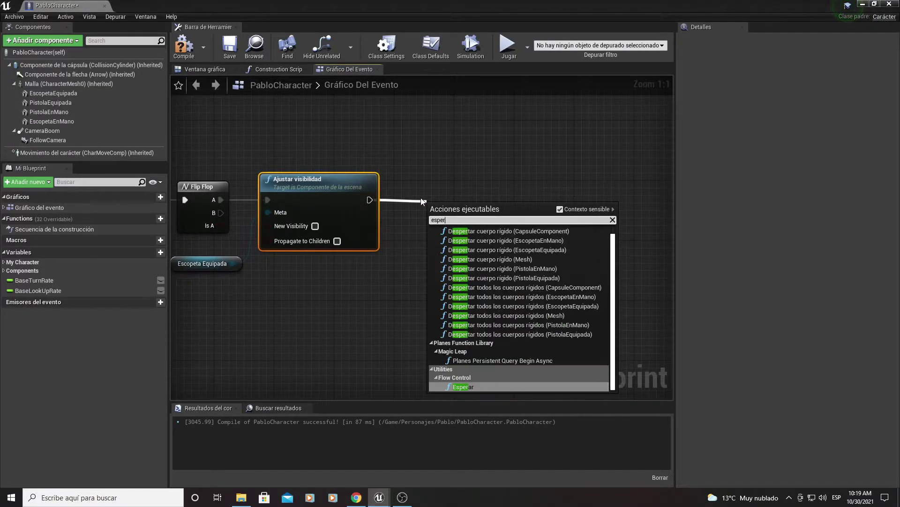
{"action": "key", "text": "Return"}
{"action": "left_click", "coordinate": [470, 236]}
{"action": "type", "text": "3"}
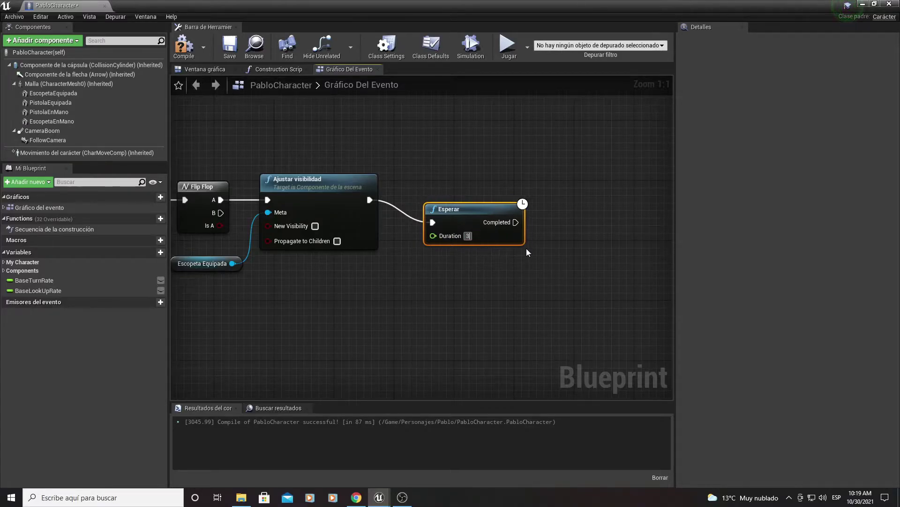
{"action": "left_click_drag", "start_coordinate": [464, 210], "coordinate": [435, 187]}
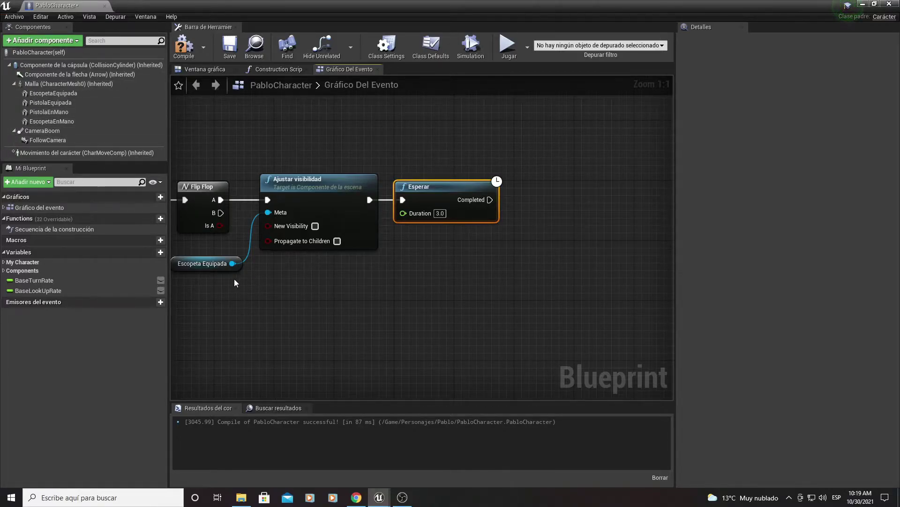
Replace the Escopeta Equipada target with Pistola Equipada on the Ajustar visibilidad node
{"action": "right_click_drag", "start_coordinate": [234, 281], "coordinate": [352, 257]}
{"action": "left_click", "coordinate": [310, 236]}
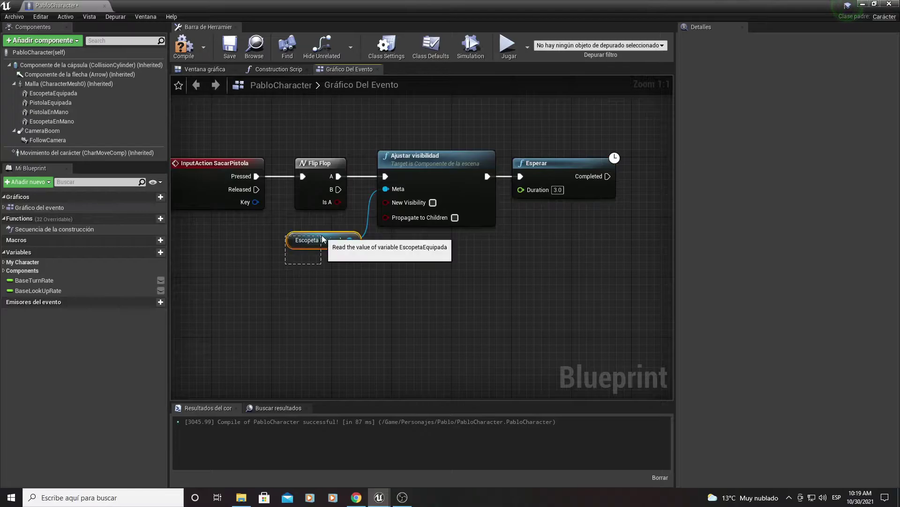
{"action": "key", "text": "Delete"}
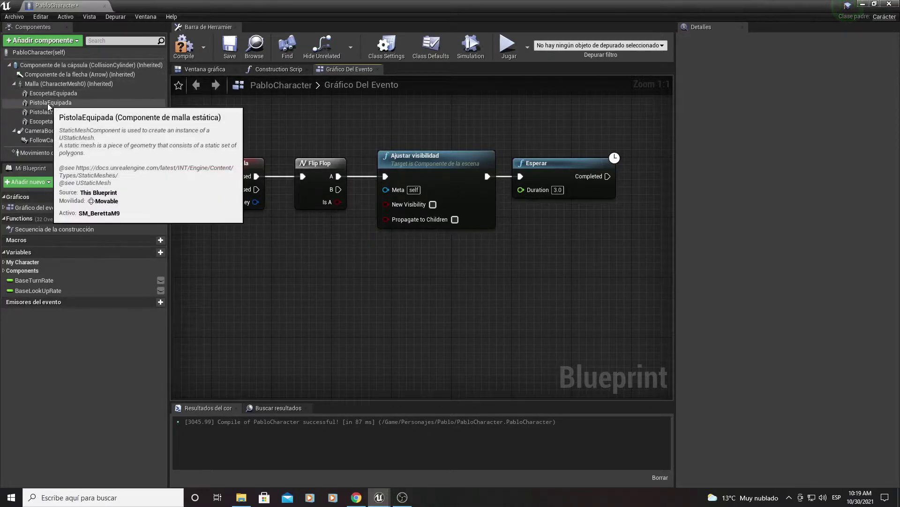
{"action": "mouse_move", "coordinate": [50, 102]}
{"action": "left_mouse_down"}
{"action": "mouse_move", "coordinate": [317, 236]}
{"action": "mouse_move", "coordinate": [386, 191]}
{"action": "left_mouse_up"}
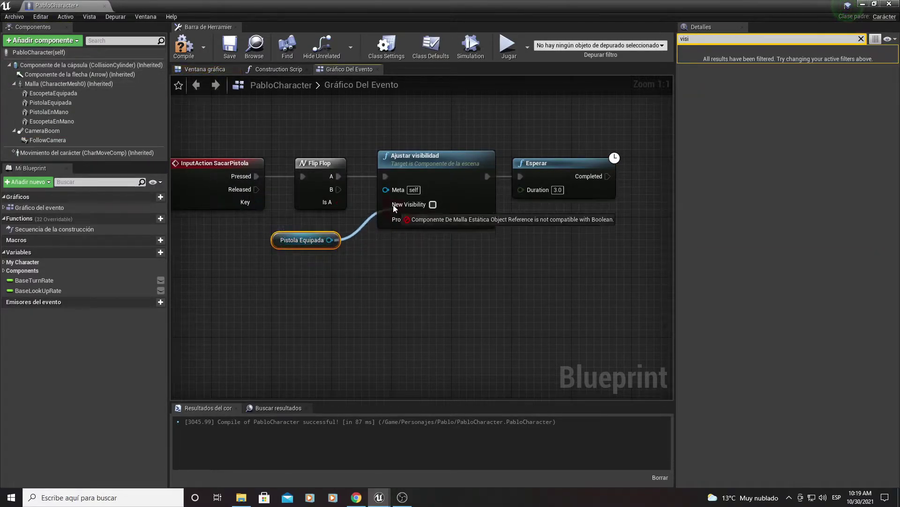
{"action": "right_click_drag", "start_coordinate": [390, 193], "coordinate": [292, 184]}
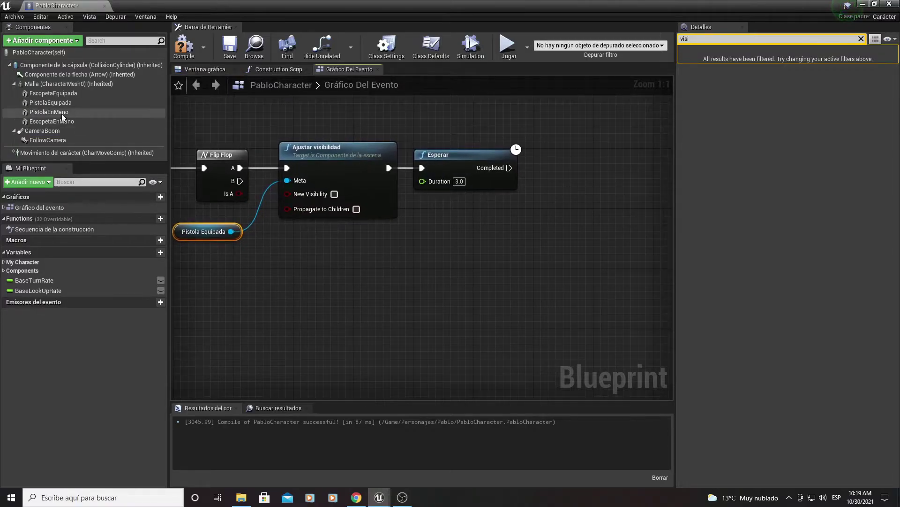
{"action": "left_click", "coordinate": [464, 160]}
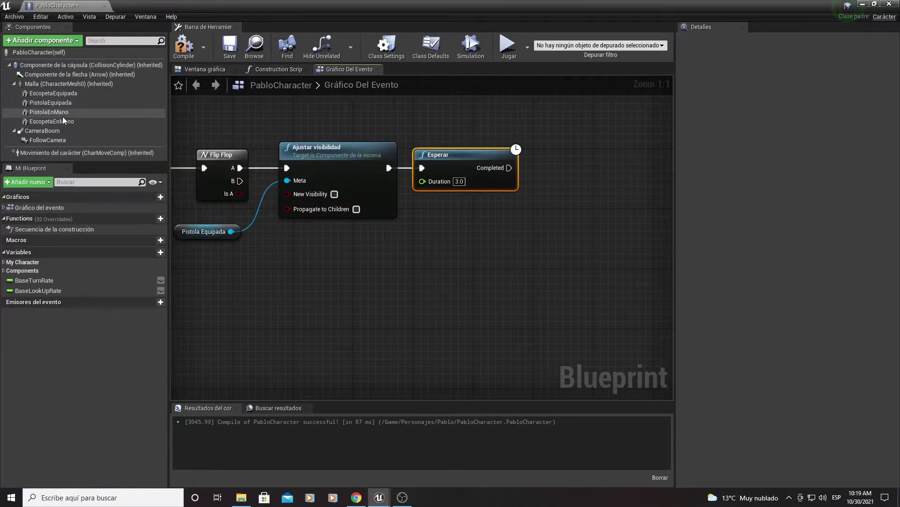
Run a second Ajustar visibilidad on Pistola En Mano from Esperar Completed, with New Visibility ticked
{"action": "left_click_drag", "start_coordinate": [63, 112], "coordinate": [567, 246]}
{"action": "left_click_drag", "start_coordinate": [500, 246], "coordinate": [560, 206]}
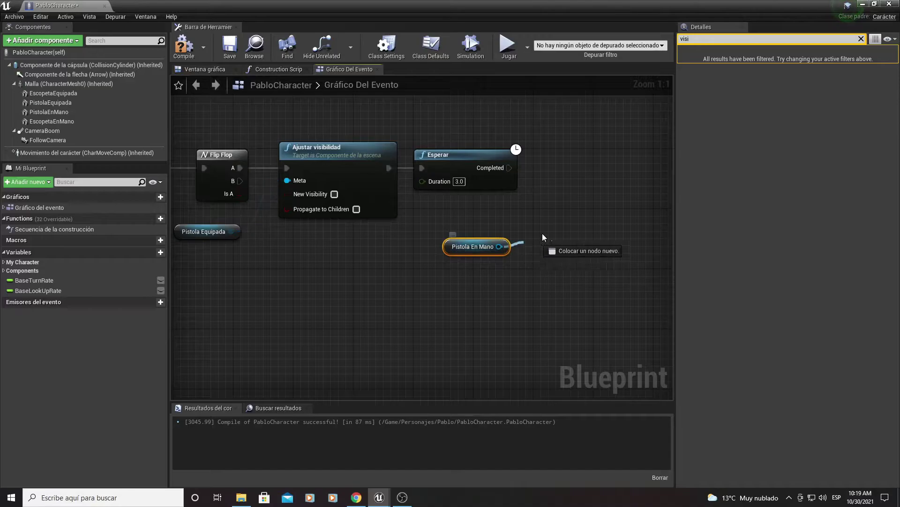
{"action": "type", "text": "visi"}
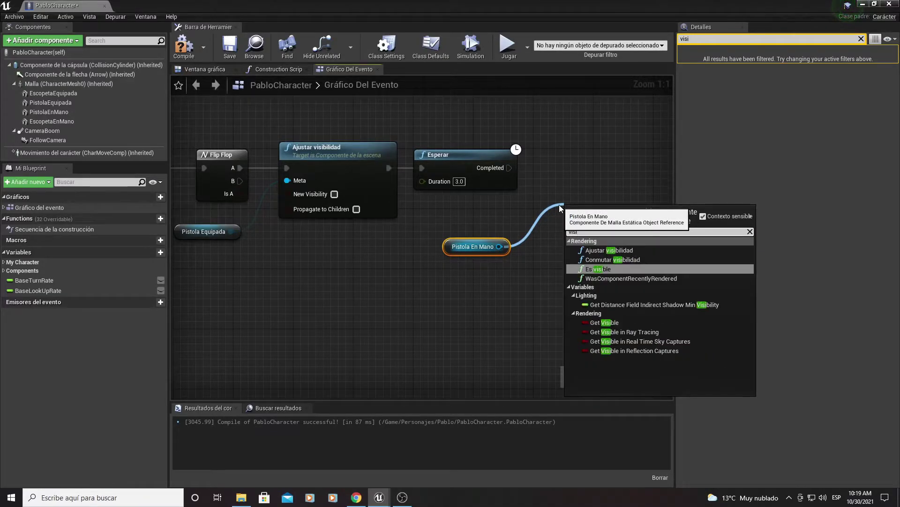
{"action": "key", "text": "Up"}
{"action": "key", "text": "Up"}
{"action": "key", "text": "Return"}
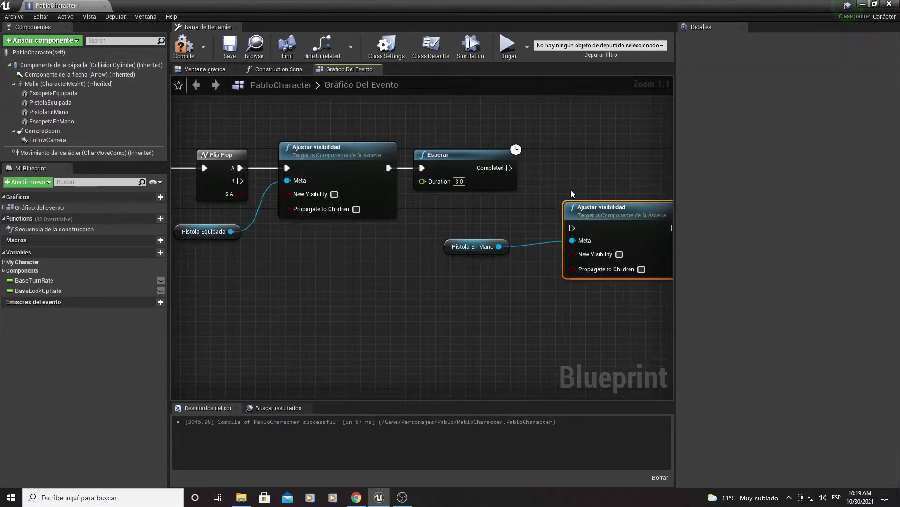
{"action": "right_click_drag", "start_coordinate": [586, 198], "coordinate": [461, 191]}
{"action": "left_click_drag", "start_coordinate": [478, 195], "coordinate": [456, 141]}
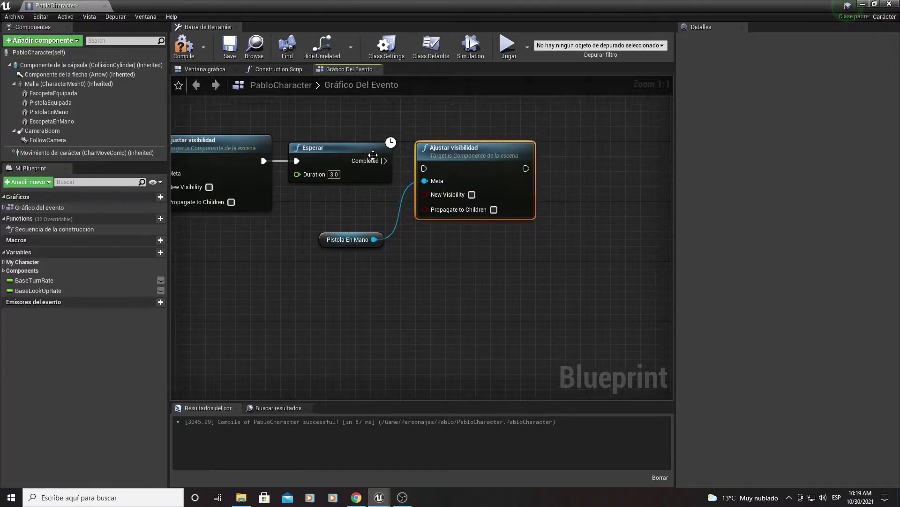
{"action": "left_click_drag", "start_coordinate": [427, 168], "coordinate": [427, 167]}
{"action": "left_click", "coordinate": [472, 194]}
{"action": "left_click_drag", "start_coordinate": [495, 158], "coordinate": [494, 153]}
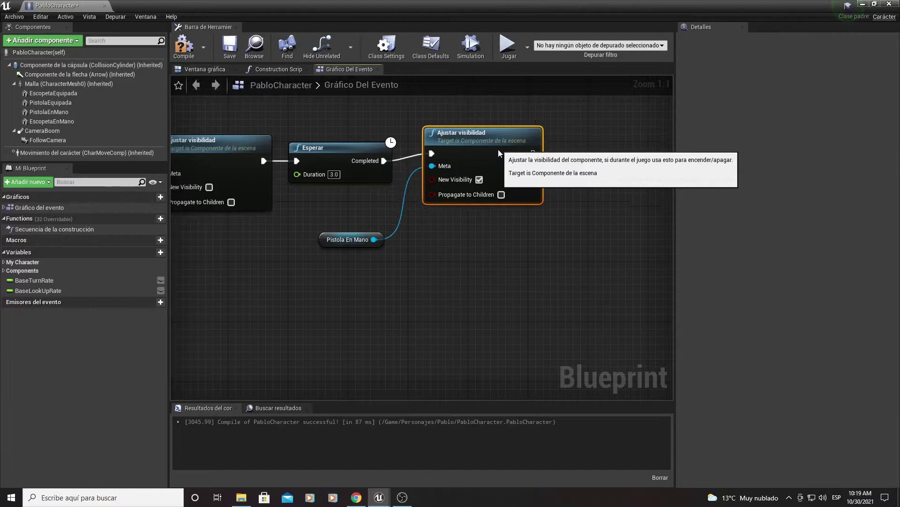
Compile PabloCharacter and play-test by walking the character across the arena
{"action": "left_click", "coordinate": [184, 45]}
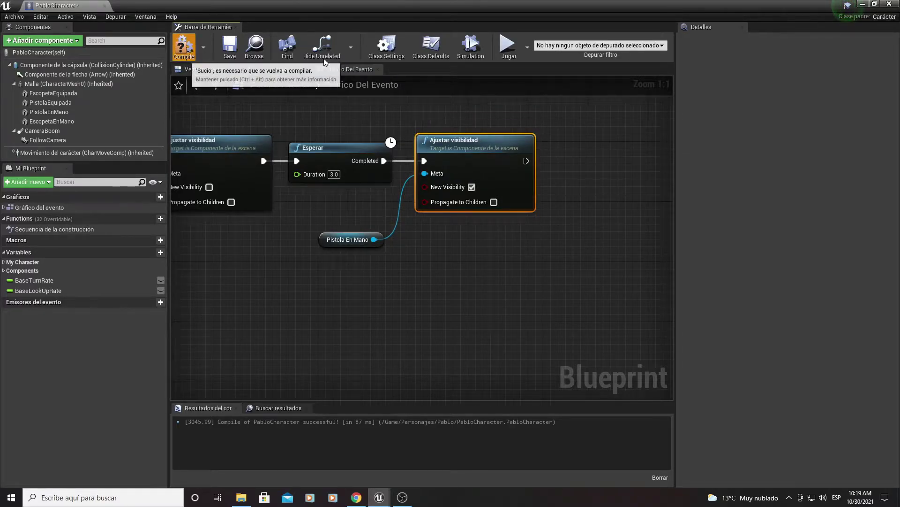
{"action": "left_click", "coordinate": [864, 5]}
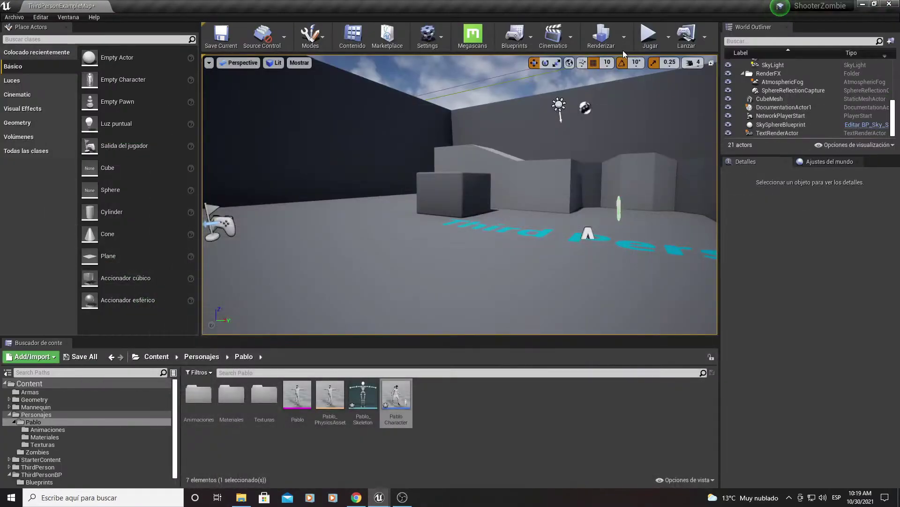
{"action": "left_click", "coordinate": [650, 35]}
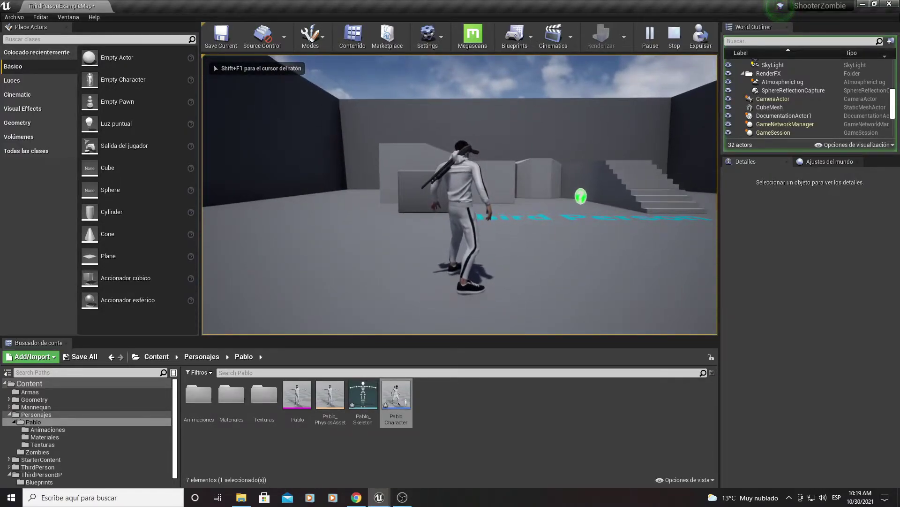
{"action": "key", "text": "w"}
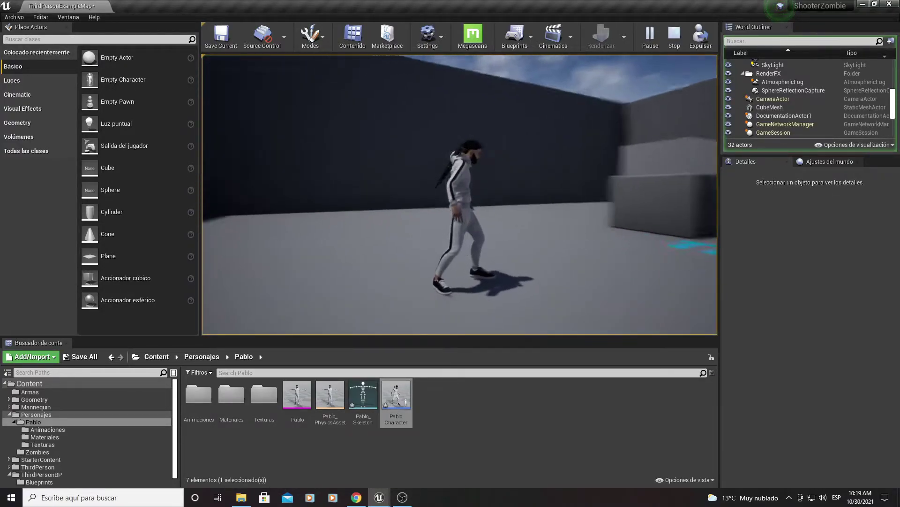
{"action": "key", "text": "w"}
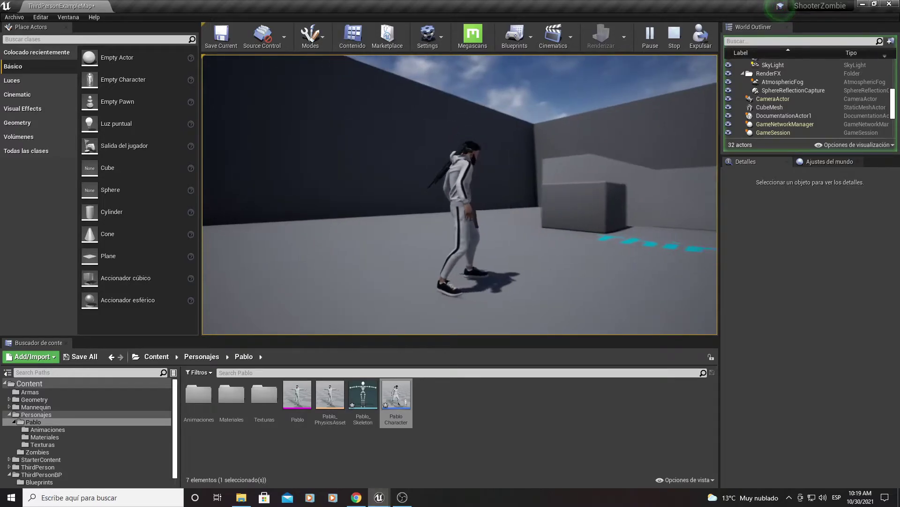
{"action": "key", "text": "Escape"}
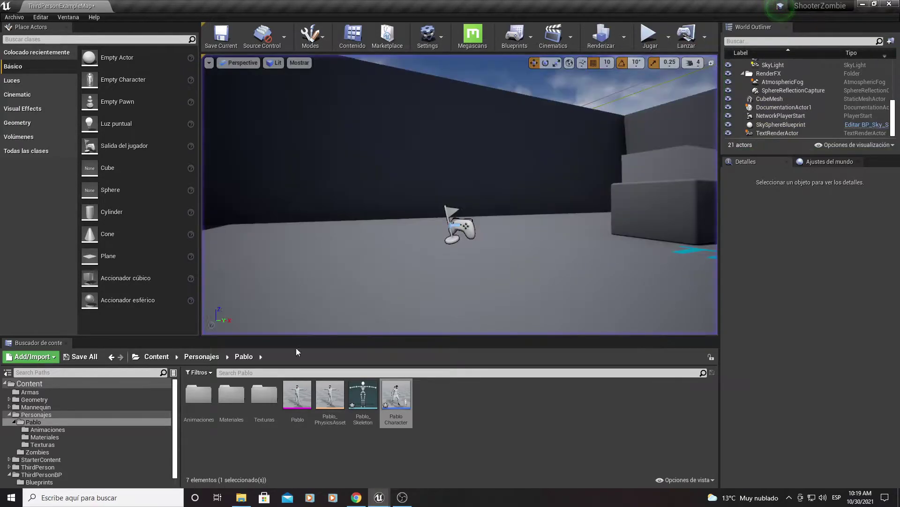
Play the level once more, then return to the PabloCharacter event graph
{"action": "left_click", "coordinate": [650, 35]}
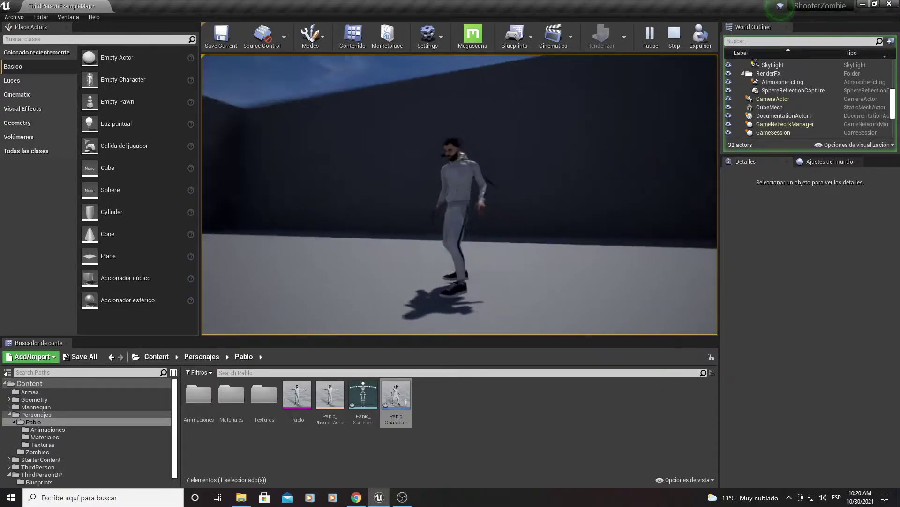
{"action": "key", "text": "Escape"}
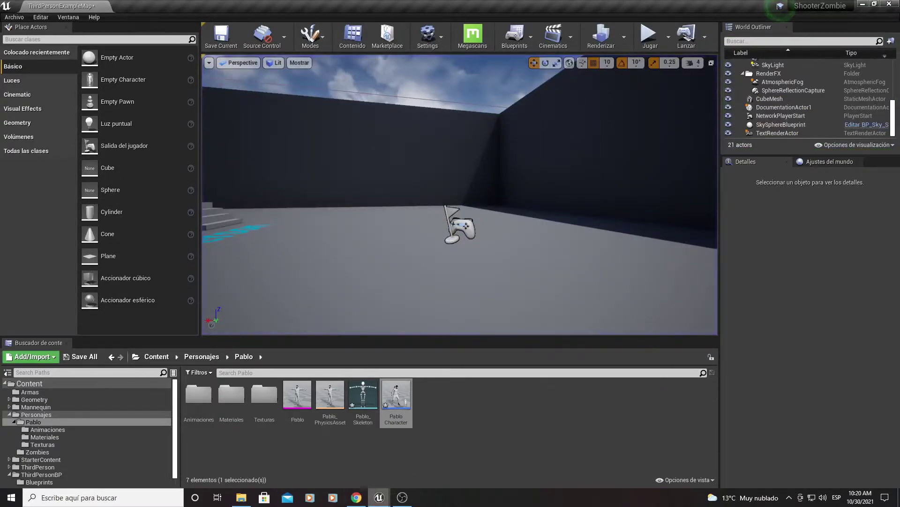
{"action": "mouse_move", "coordinate": [379, 497]}
{"action": "left_click", "coordinate": [436, 457]}
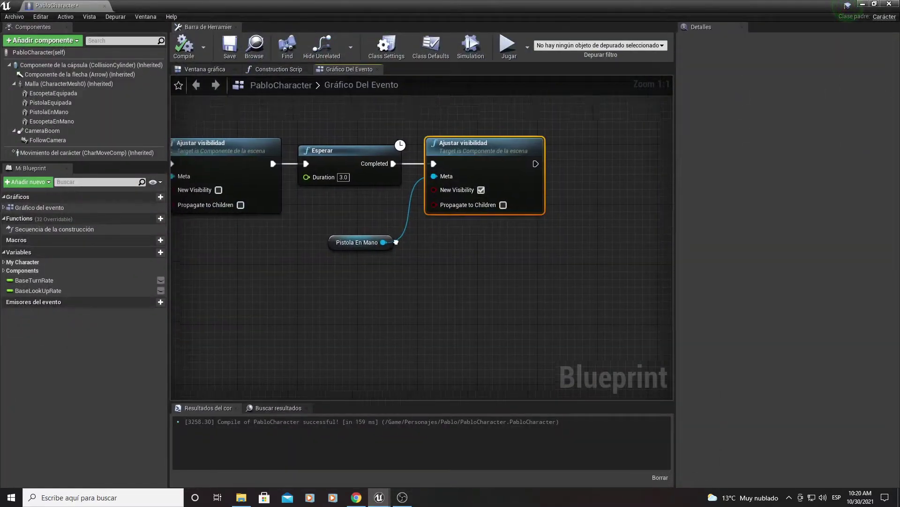
{"action": "scroll", "coordinate": [367, 235], "scroll_direction": "up", "scroll_amount": 1}
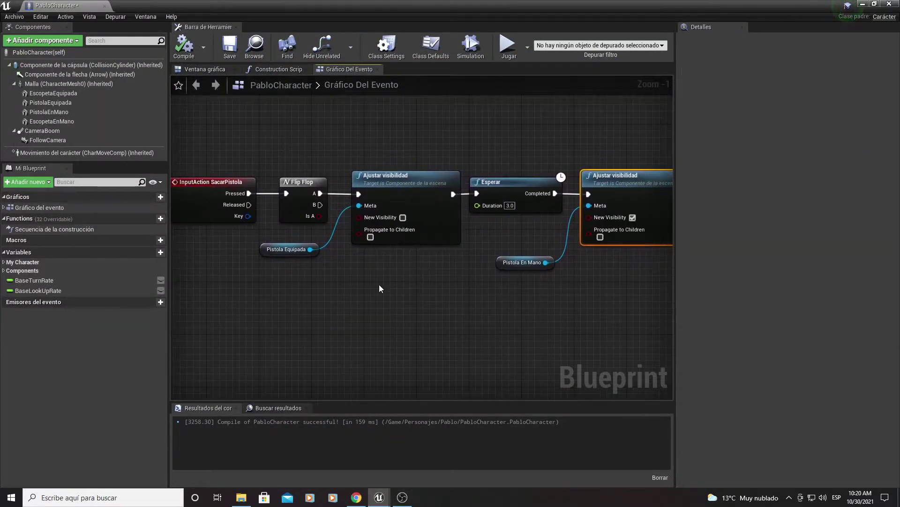
{"action": "right_click_drag", "start_coordinate": [330, 269], "coordinate": [310, 257]}
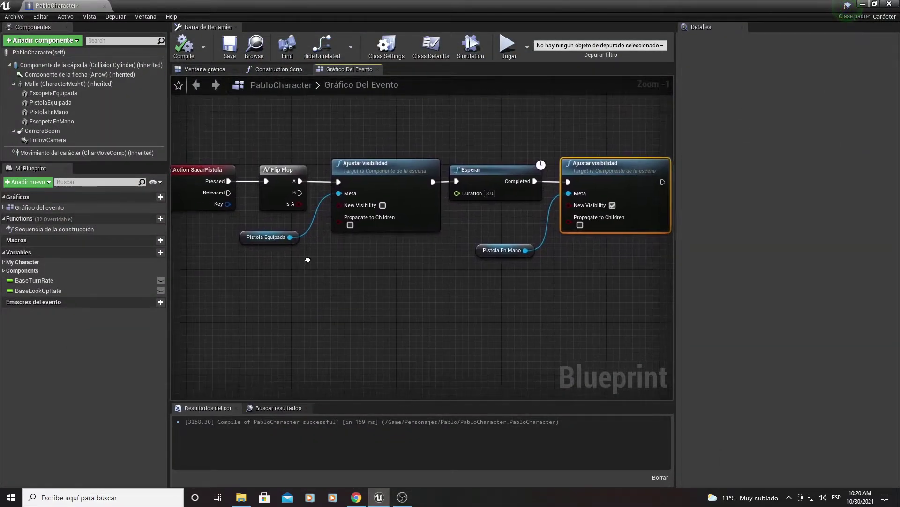
{"action": "right_click_drag", "start_coordinate": [407, 284], "coordinate": [443, 262]}
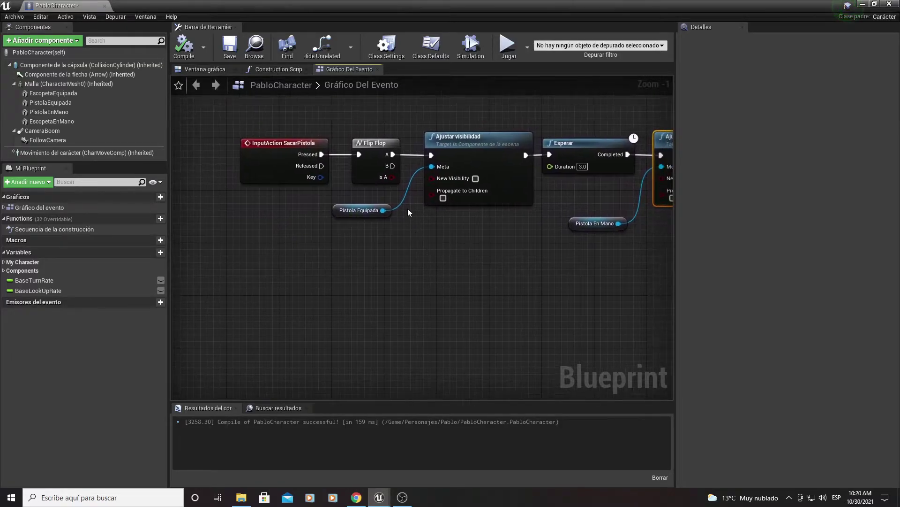
{"action": "right_click_drag", "start_coordinate": [407, 209], "coordinate": [371, 219]}
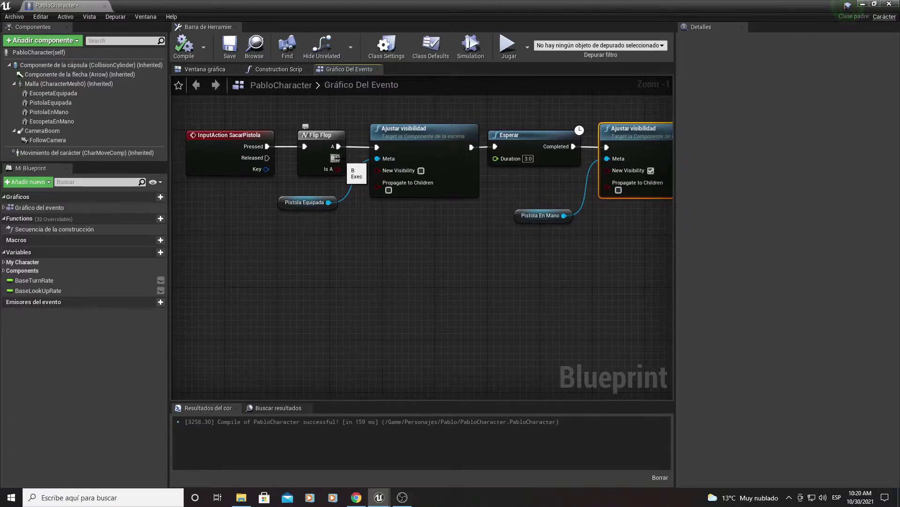
Duplicate the A-branch visibility, wait and pistol nodes below and wire Flip Flop B to the copy
{"action": "left_click_drag", "start_coordinate": [336, 158], "coordinate": [344, 193]}
{"action": "left_click_drag", "start_coordinate": [418, 200], "coordinate": [386, 256]}
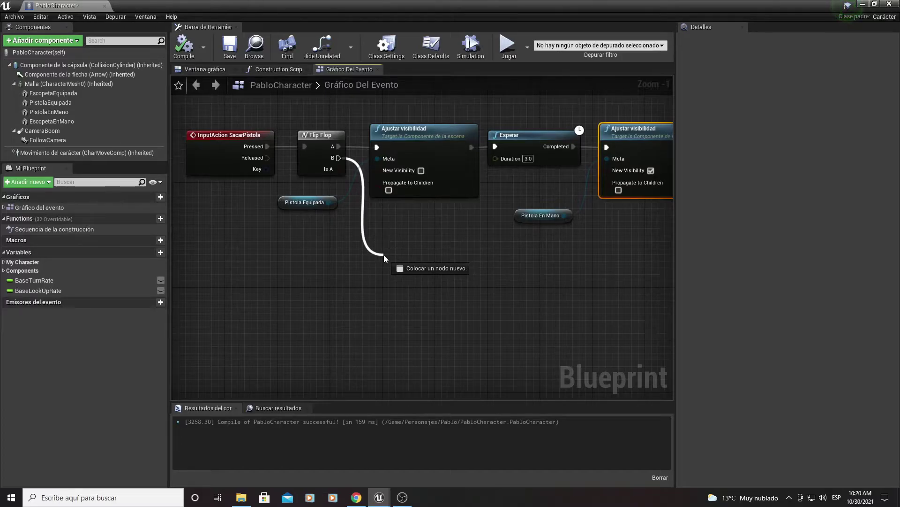
{"action": "right_click_drag", "start_coordinate": [383, 254], "coordinate": [406, 263]}
{"action": "left_click_drag", "start_coordinate": [406, 263], "coordinate": [643, 134]}
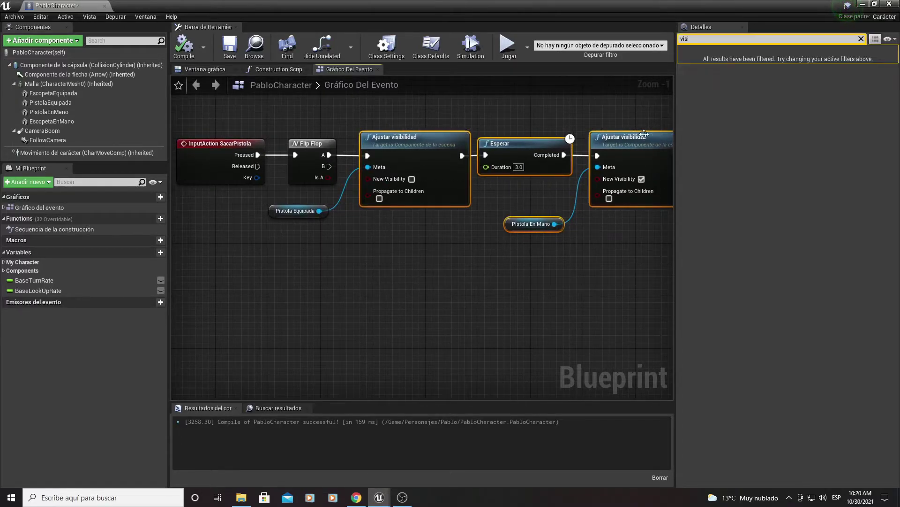
{"action": "left_click", "coordinate": [308, 207], "text": "shift"}
{"action": "key", "text": "ctrl+c"}
{"action": "key", "text": "ctrl+v"}
{"action": "left_click_drag", "start_coordinate": [384, 264], "coordinate": [429, 263]}
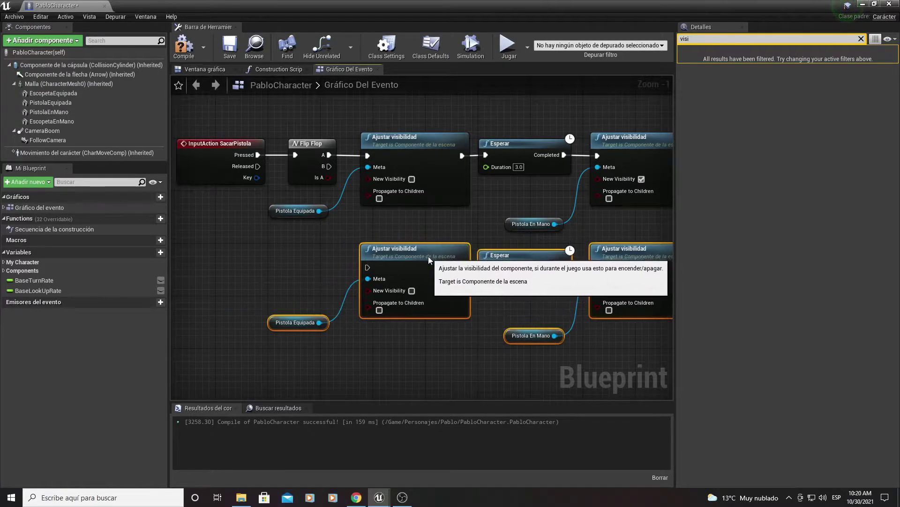
{"action": "left_click_drag", "start_coordinate": [330, 166], "coordinate": [367, 266]}
{"action": "right_click_drag", "start_coordinate": [410, 230], "coordinate": [386, 163]}
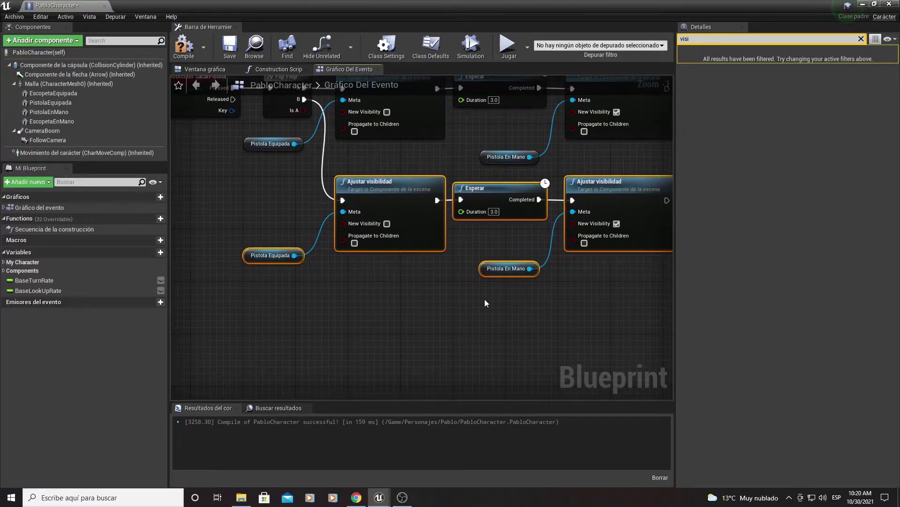
Delete the copied getters and make Pistola En Mano the first lower visibility node's target
{"action": "left_click", "coordinate": [513, 268]}
{"action": "key", "text": "Delete"}
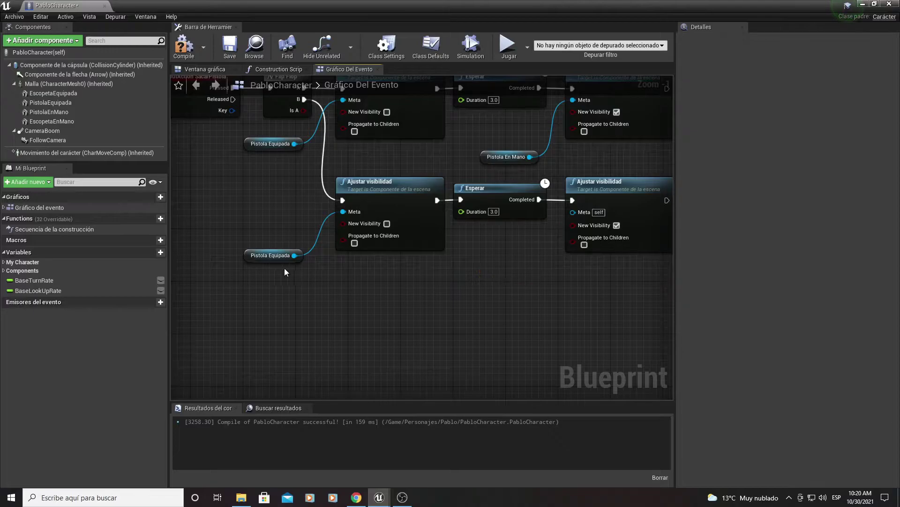
{"action": "left_click", "coordinate": [283, 254]}
{"action": "key", "text": "Delete"}
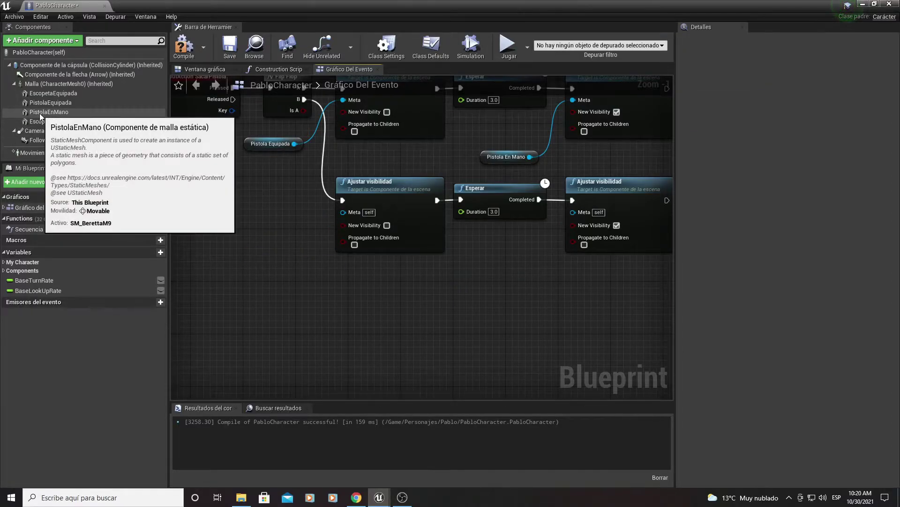
{"action": "mouse_move", "coordinate": [39, 113]}
{"action": "left_mouse_down"}
{"action": "mouse_move", "coordinate": [257, 237]}
{"action": "mouse_move", "coordinate": [347, 212]}
{"action": "left_mouse_up"}
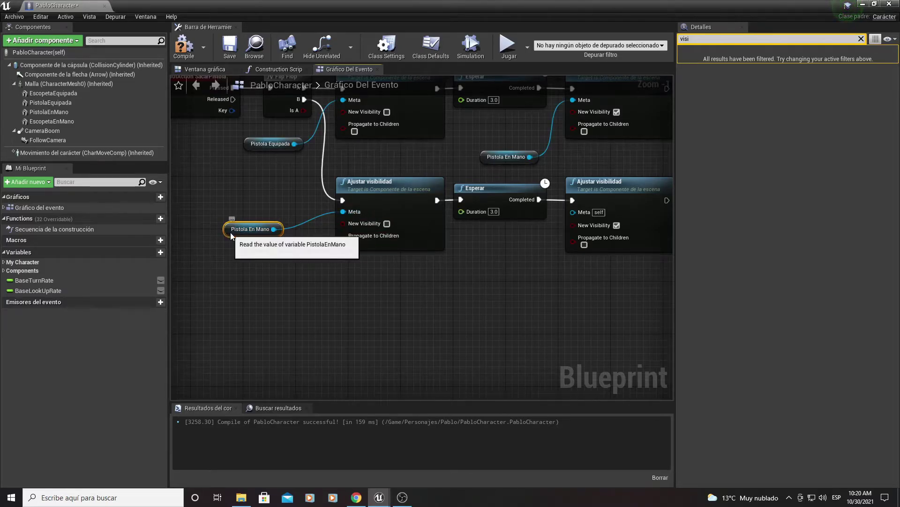
{"action": "left_click_drag", "start_coordinate": [231, 233], "coordinate": [270, 240]}
Make Pistola Equipada the post-wait visibility target, compile, and return to the level
{"action": "right_click_drag", "start_coordinate": [486, 296], "coordinate": [376, 276]}
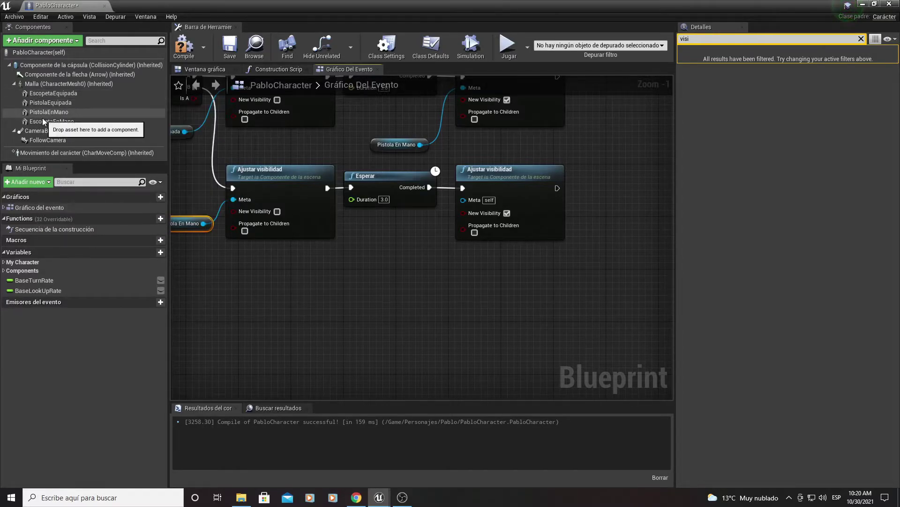
{"action": "mouse_move", "coordinate": [53, 104]}
{"action": "left_mouse_down"}
{"action": "mouse_move", "coordinate": [365, 240]}
{"action": "mouse_move", "coordinate": [463, 200]}
{"action": "left_mouse_up"}
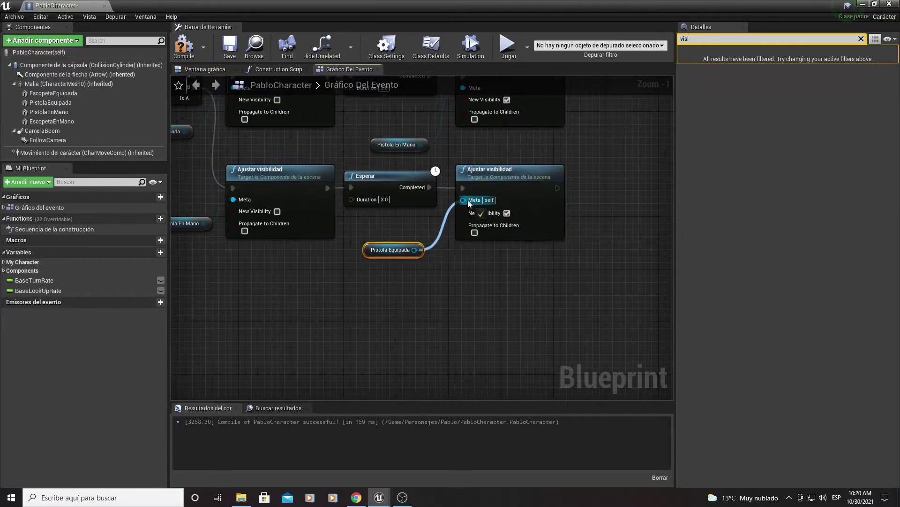
{"action": "left_click", "coordinate": [184, 45]}
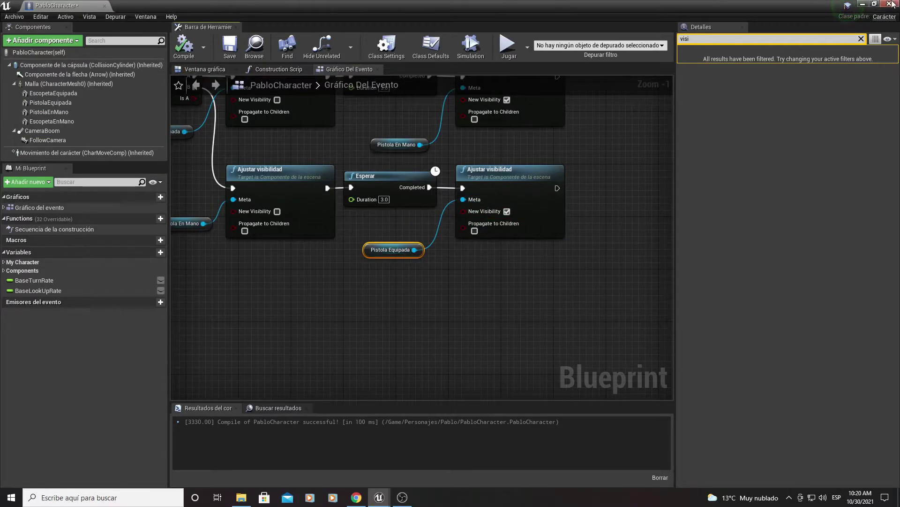
{"action": "left_click", "coordinate": [865, 4]}
Play the level, walk the character briefly with A, then stop the test
{"action": "left_click", "coordinate": [654, 40]}
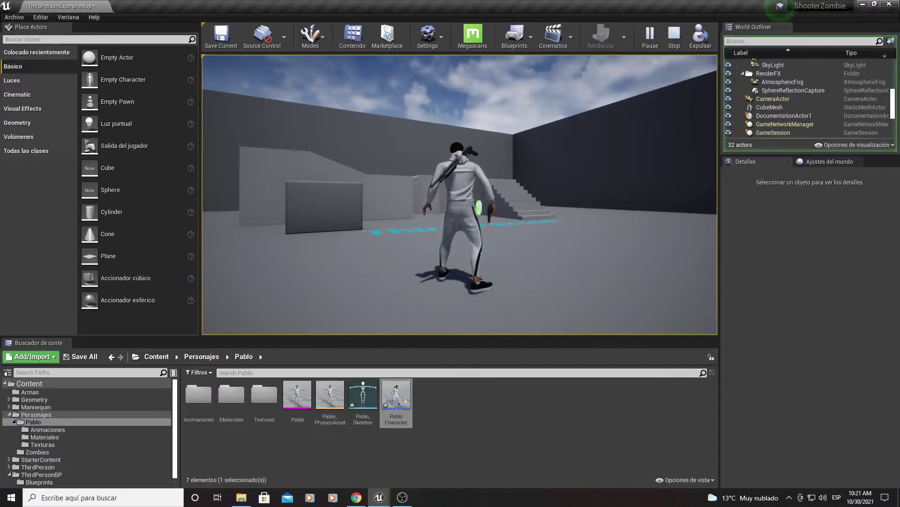
{"action": "key", "text": "a"}
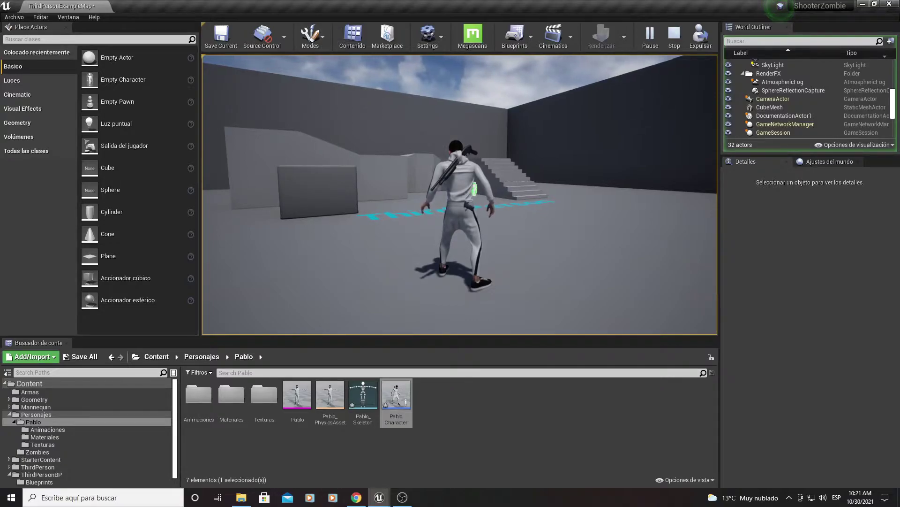
{"action": "key", "text": "Escape"}
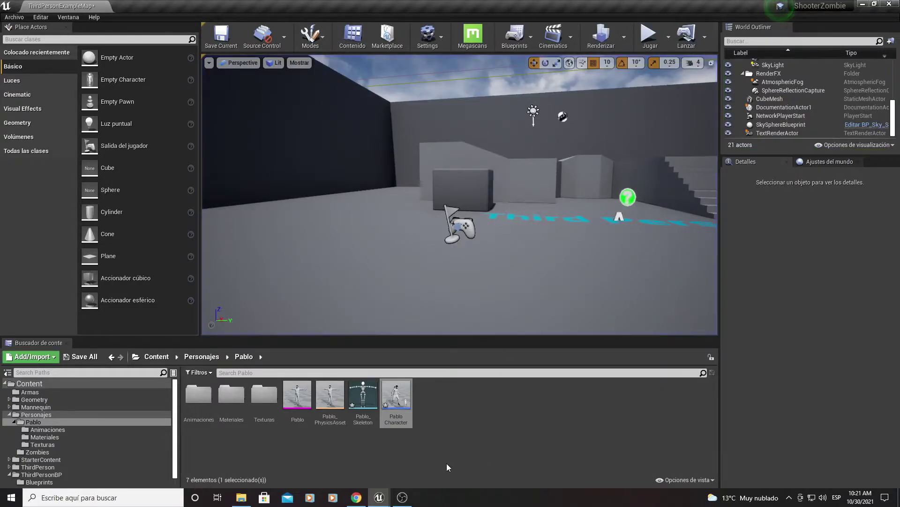
Open the PabloCharacter Blueprint and zoom out to view the full SacarPistola Flip Flop chain
{"action": "double_click", "coordinate": [397, 395]}
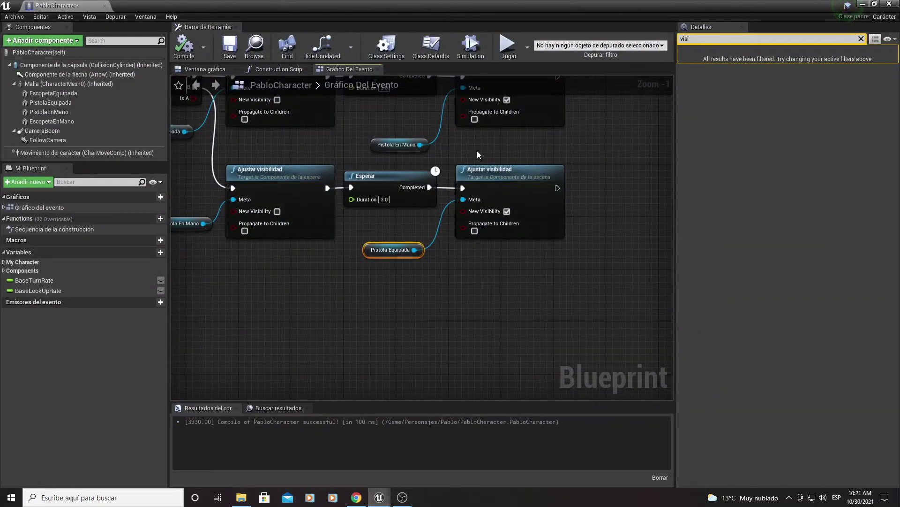
{"action": "scroll", "coordinate": [477, 155], "scroll_direction": "down", "scroll_amount": 2}
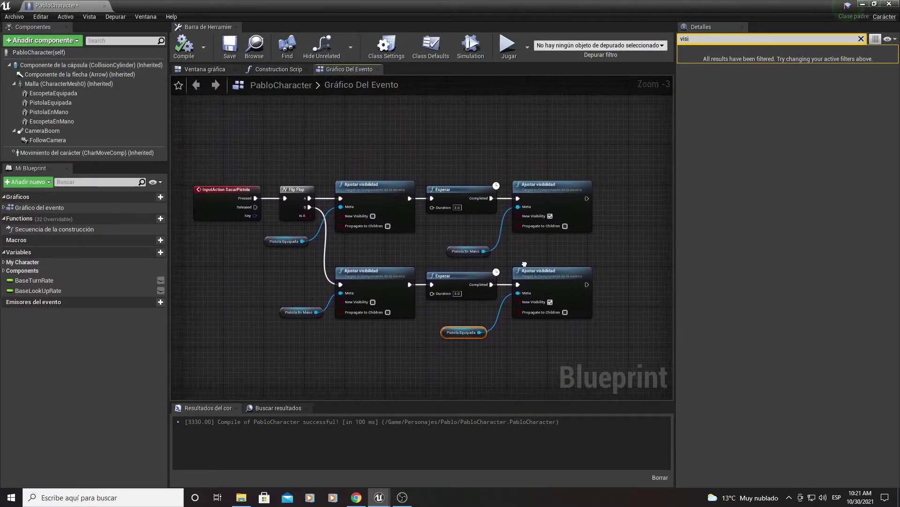
{"action": "right_click_drag", "start_coordinate": [524, 264], "coordinate": [387, 247]}
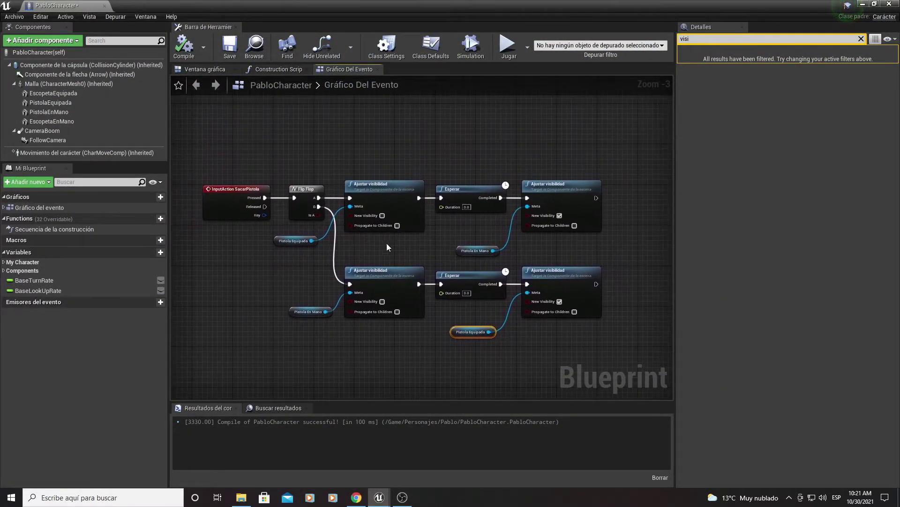
Open the Animaciones folder and select the Sacar_GuardarEscopeta and Sacar_guardarPistola animations
{"action": "left_click", "coordinate": [865, 5]}
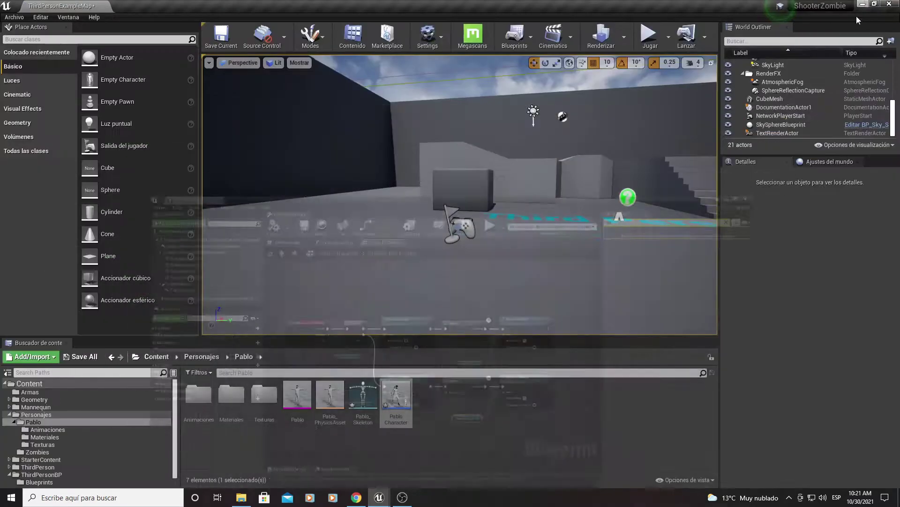
{"action": "double_click", "coordinate": [190, 394]}
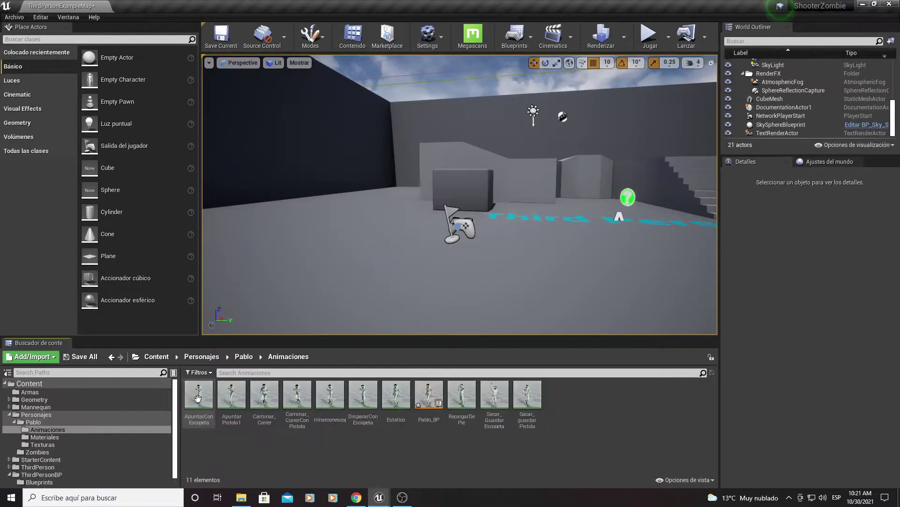
{"action": "left_click", "coordinate": [494, 396]}
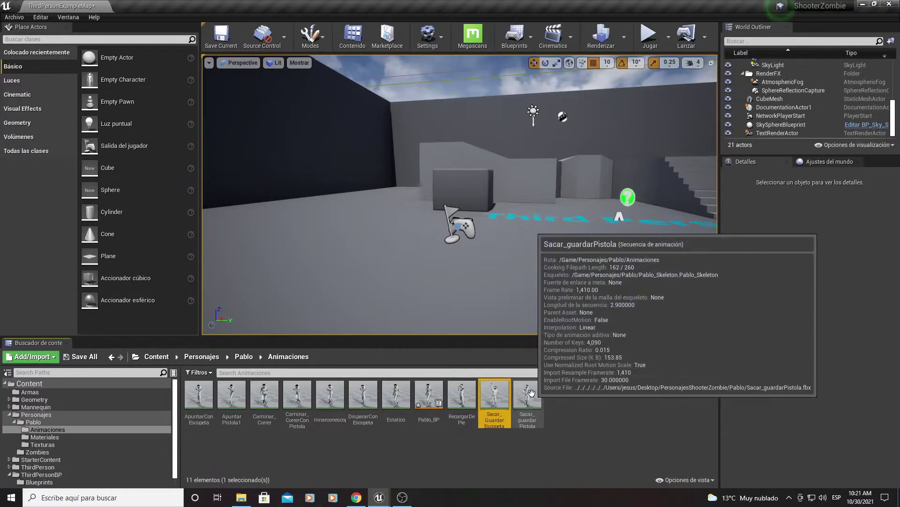
{"action": "left_click", "coordinate": [529, 395], "text": "ctrl"}
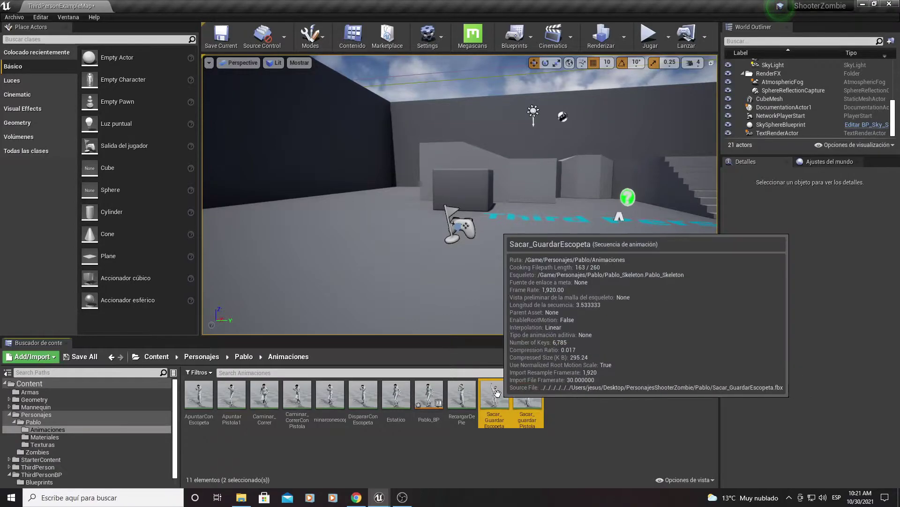
Create a Pablo_Skeleton animation montage named SacarPistola
{"action": "right_click", "coordinate": [563, 402]}
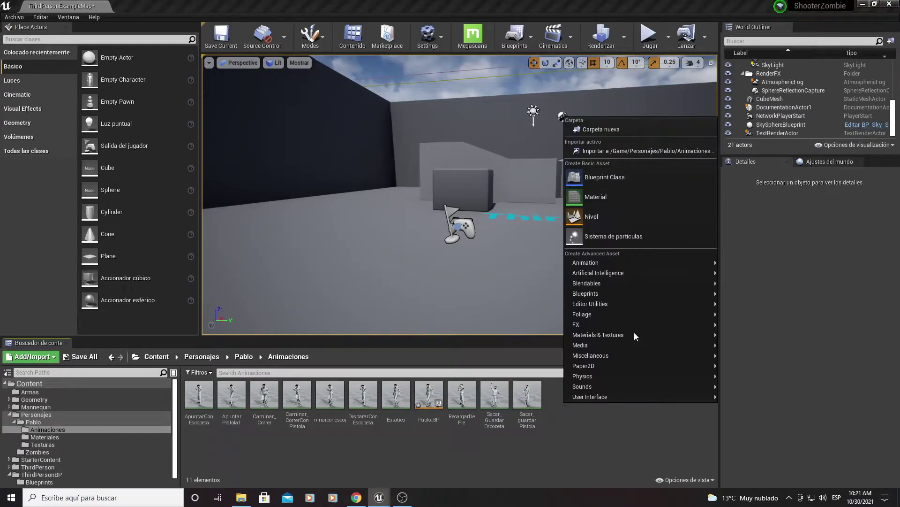
{"action": "mouse_move", "coordinate": [605, 263]}
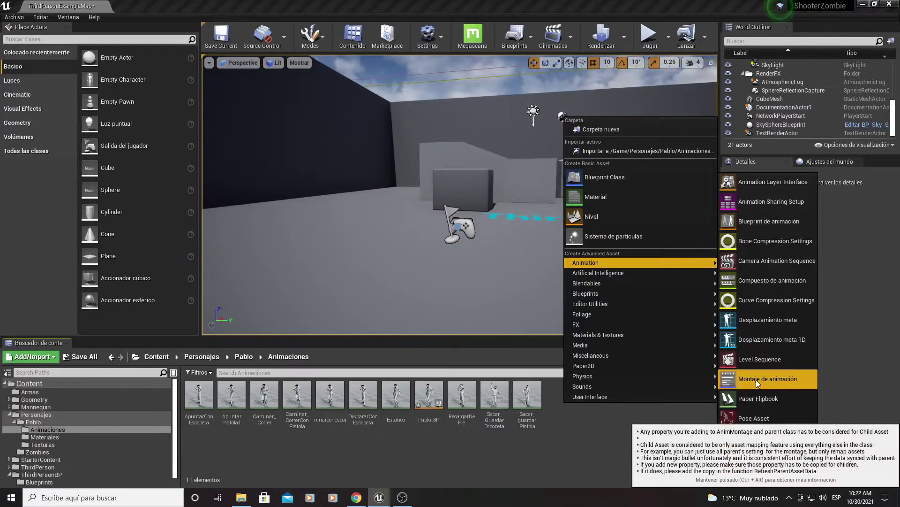
{"action": "left_click", "coordinate": [773, 378]}
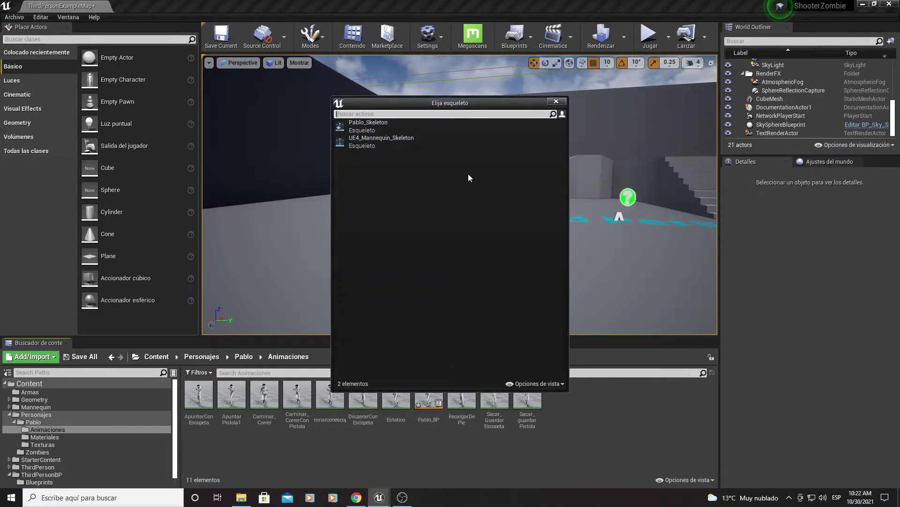
{"action": "left_click", "coordinate": [368, 125]}
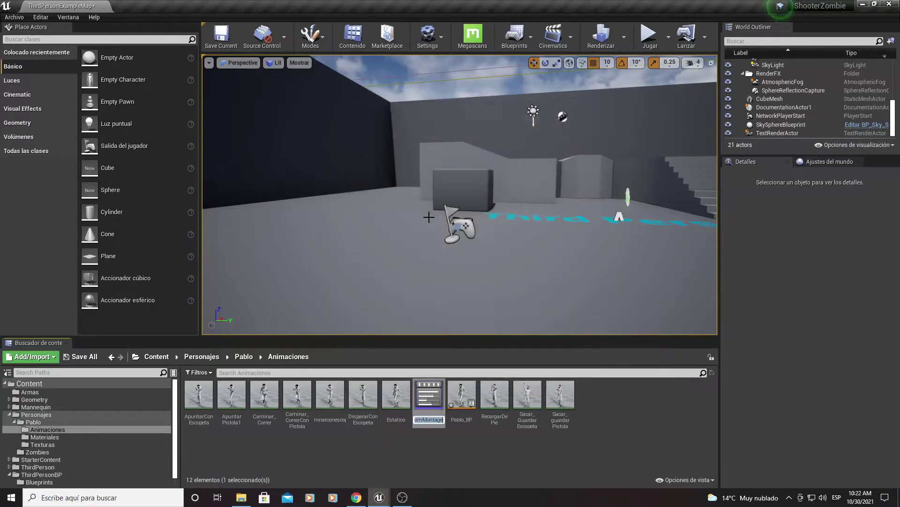
{"action": "key", "text": "BackSpace"}
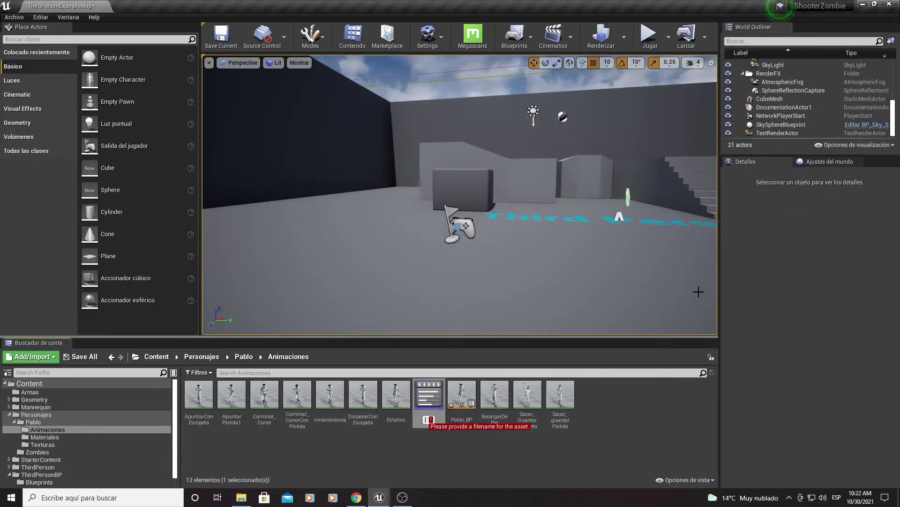
{"action": "type", "text": "scar"}
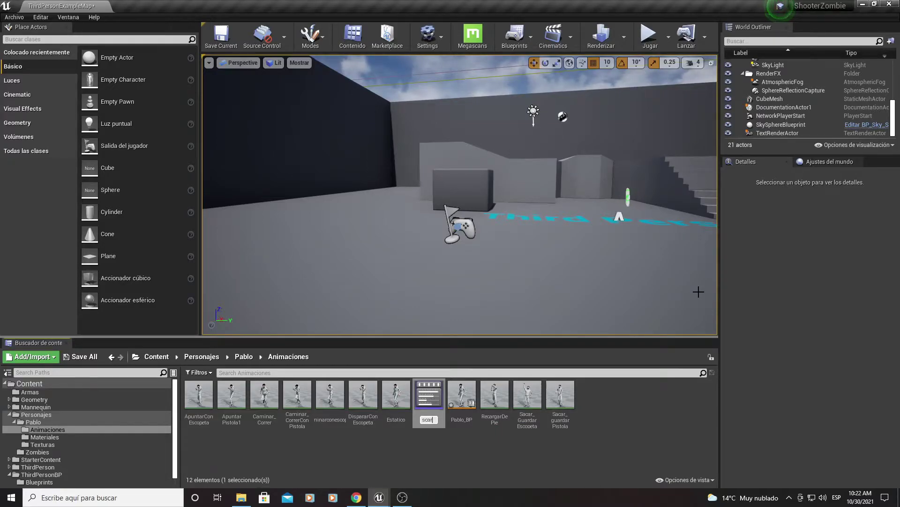
{"action": "key", "text": "BackSpace"}
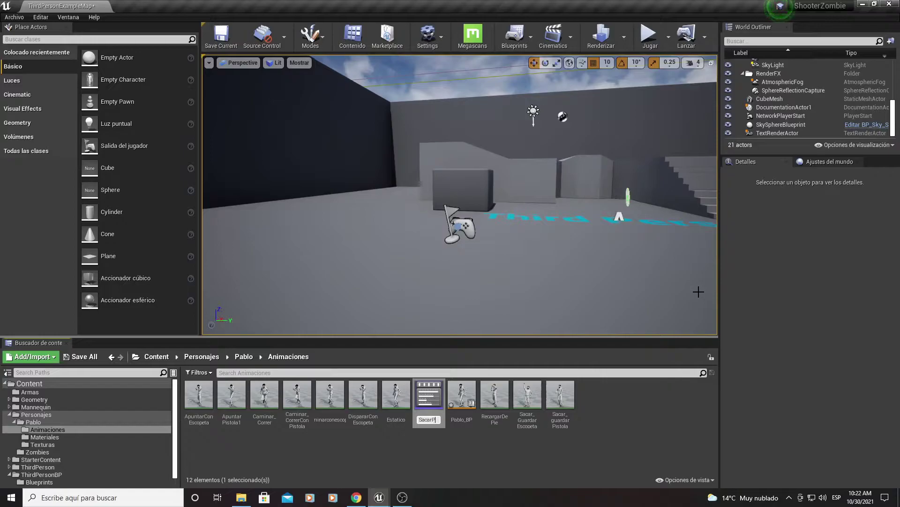
{"action": "type", "text": "istola"}
{"action": "key", "text": "Return"}
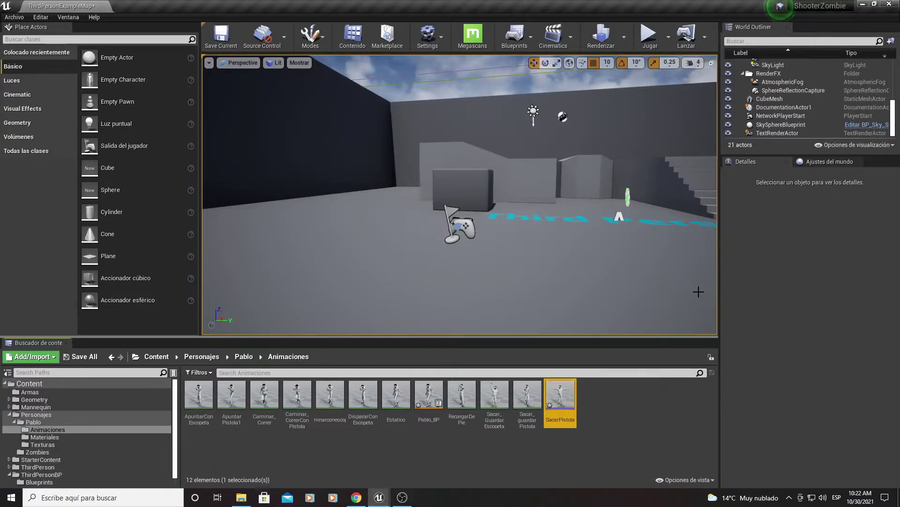
Create a second Pablo_Skeleton animation montage named SacarEscopeta
{"action": "right_click", "coordinate": [629, 419]}
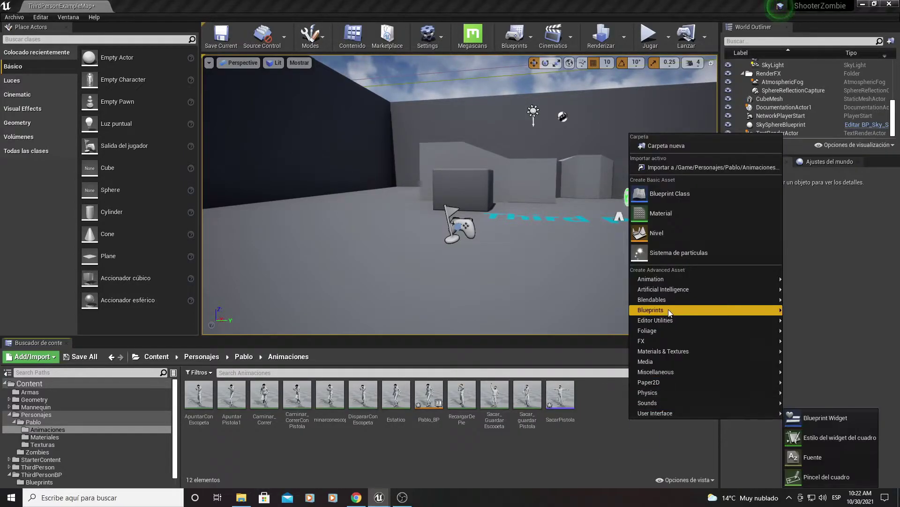
{"action": "mouse_move", "coordinate": [651, 279]}
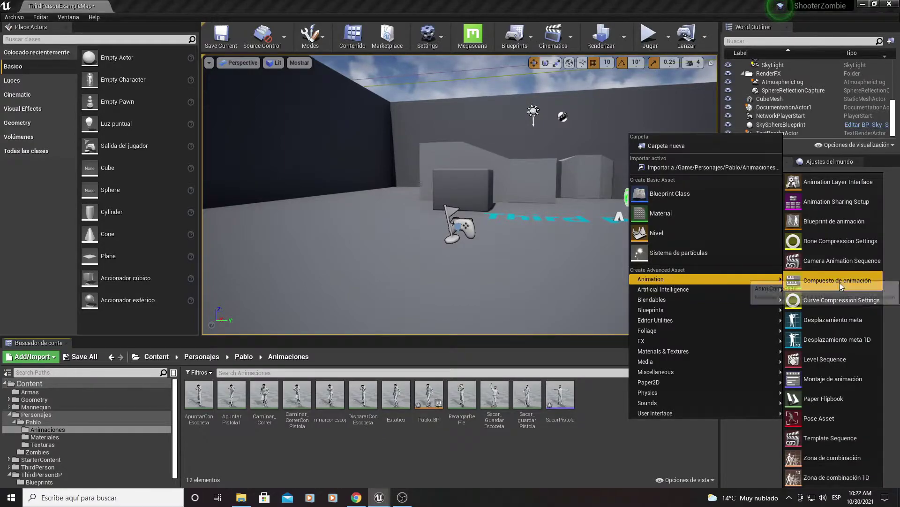
{"action": "left_click", "coordinate": [816, 379]}
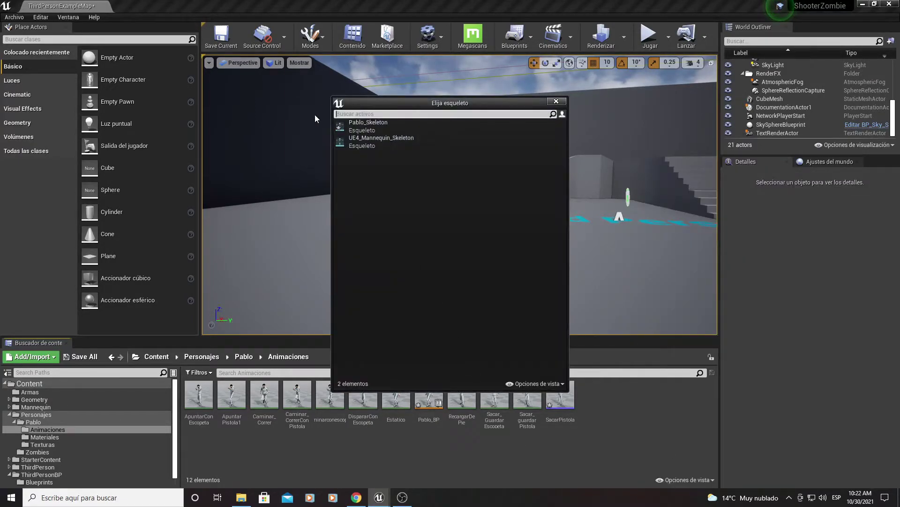
{"action": "left_click", "coordinate": [368, 122]}
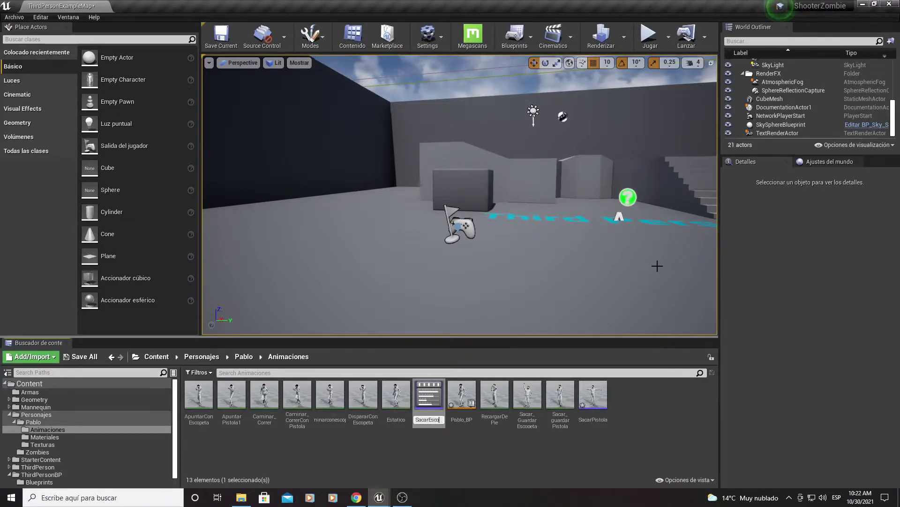
{"action": "type", "text": "a"}
{"action": "key", "text": "Return"}
{"action": "left_click", "coordinate": [618, 418]}
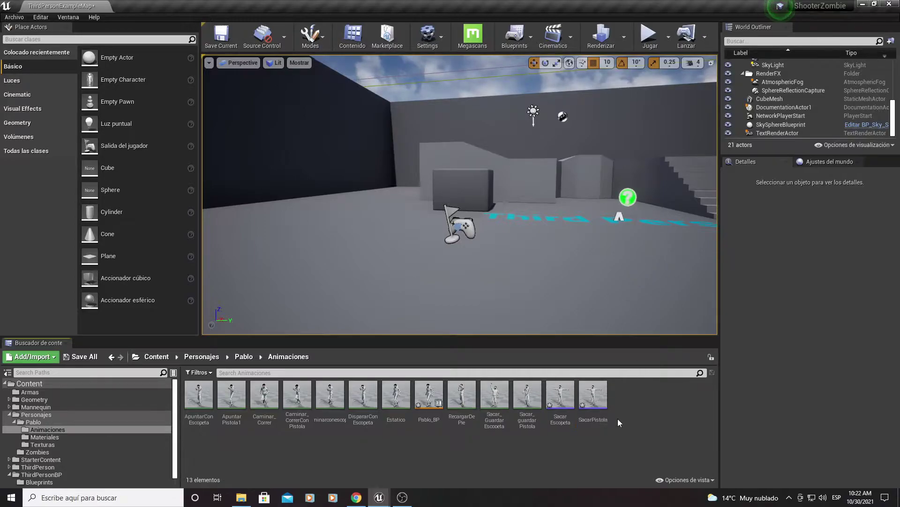
Open the SacarPistola montage and show the Anim Slot Manager from the Ventana menu
{"action": "double_click", "coordinate": [588, 391]}
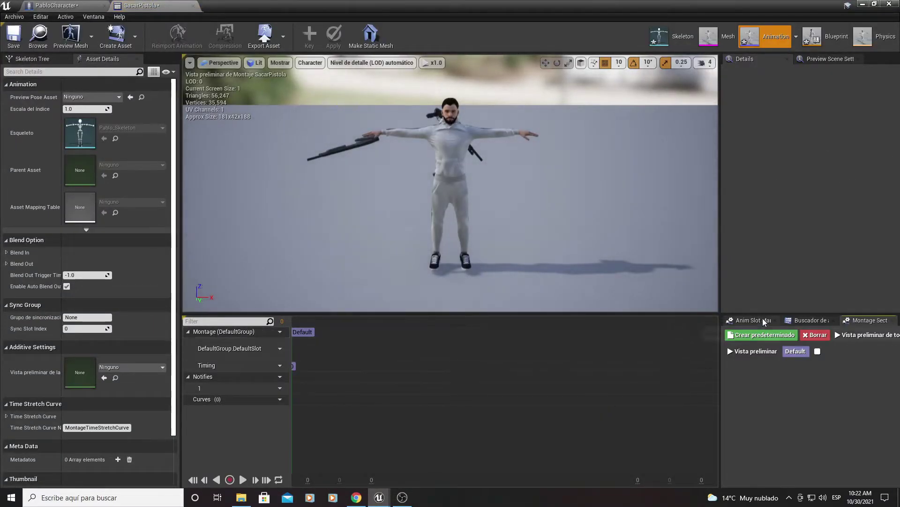
{"action": "left_click", "coordinate": [755, 321]}
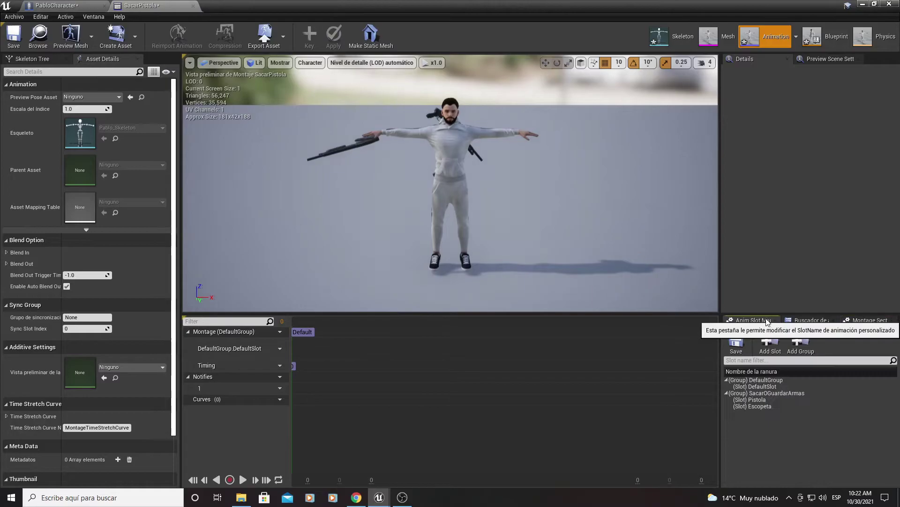
{"action": "left_click", "coordinate": [860, 321]}
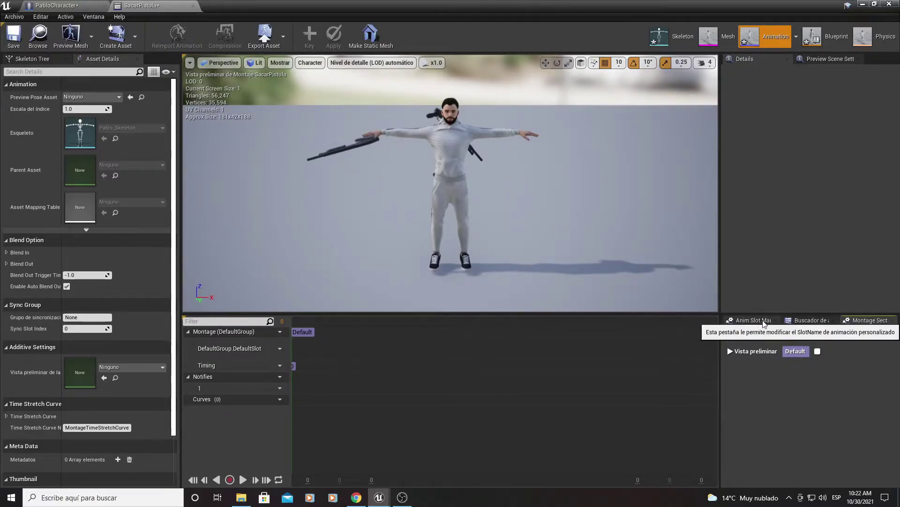
{"action": "left_click", "coordinate": [775, 321]}
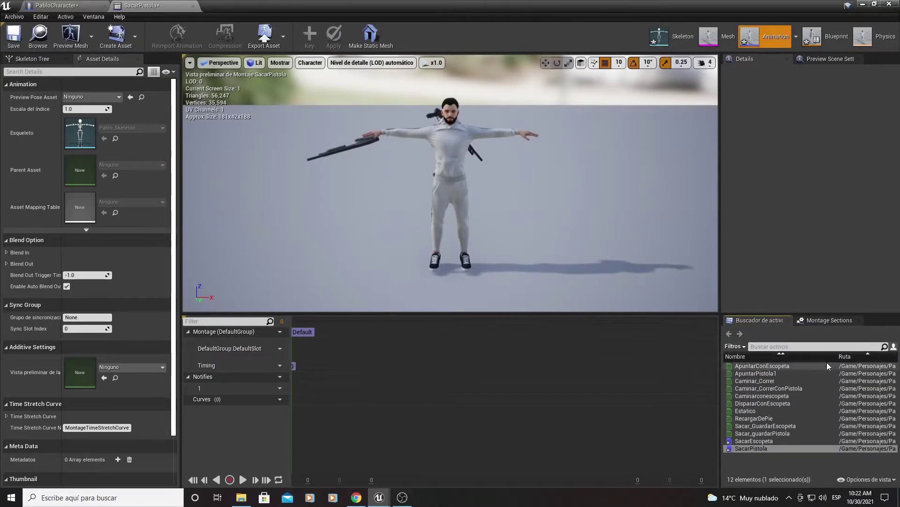
{"action": "left_click", "coordinate": [830, 321]}
{"action": "left_click", "coordinate": [755, 319]}
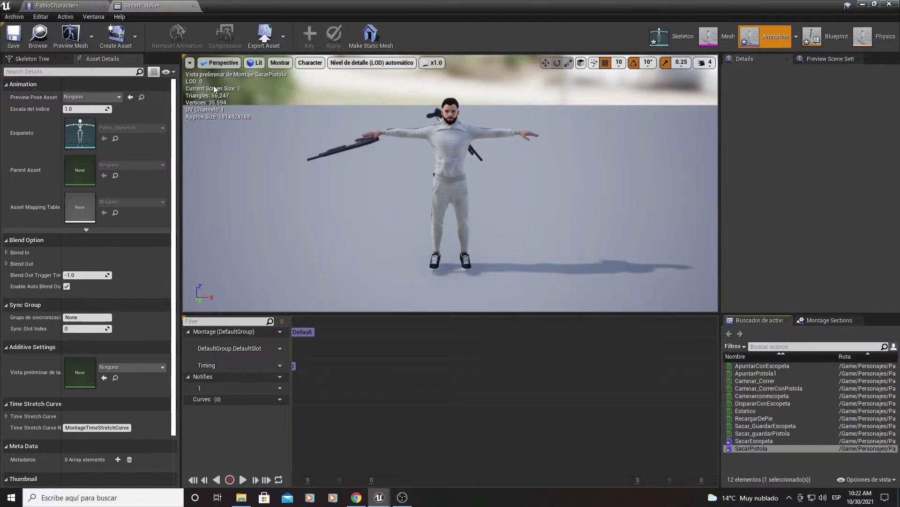
{"action": "left_click", "coordinate": [93, 17]}
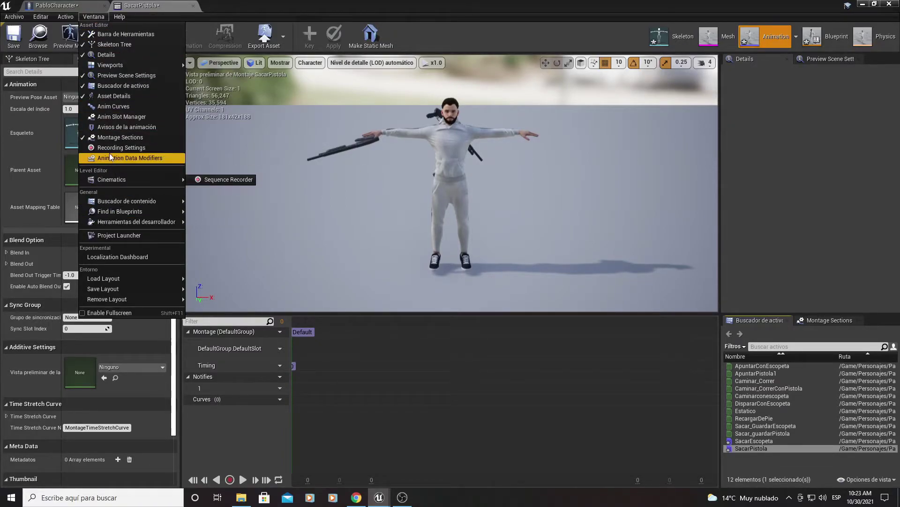
{"action": "left_click", "coordinate": [125, 117]}
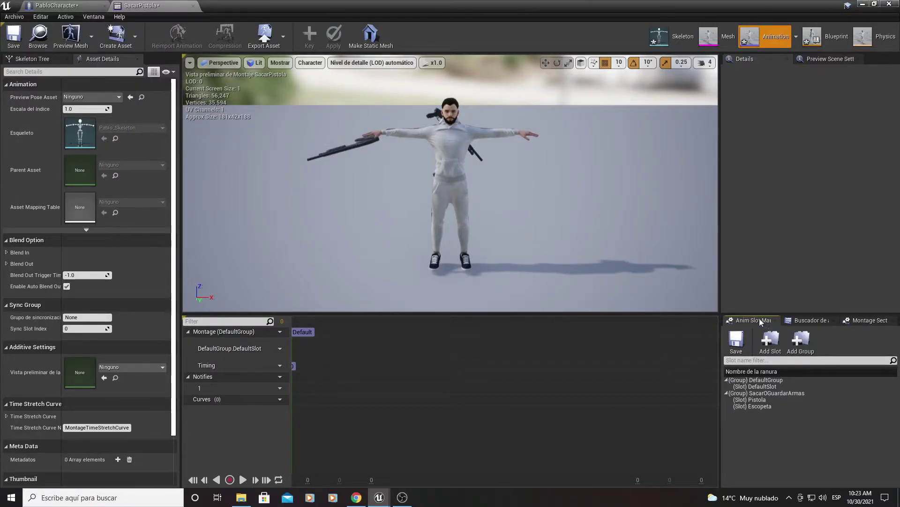
Float the slot manager panel and delete the old SacarOGuardarArmas slot group
{"action": "left_click_drag", "start_coordinate": [753, 320], "coordinate": [324, 133]}
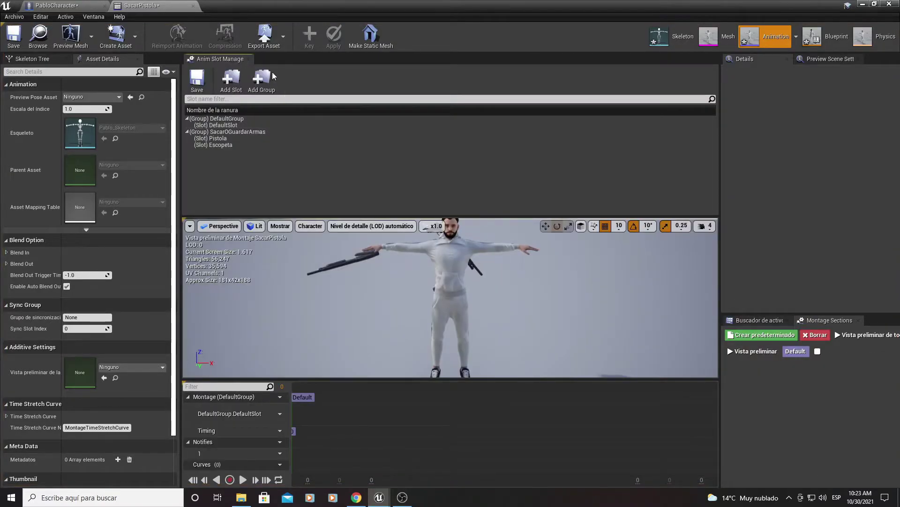
{"action": "mouse_move", "coordinate": [220, 59]}
{"action": "left_mouse_down"}
{"action": "mouse_move", "coordinate": [319, 141]}
{"action": "mouse_move", "coordinate": [871, 321]}
{"action": "mouse_move", "coordinate": [816, 314]}
{"action": "left_mouse_up"}
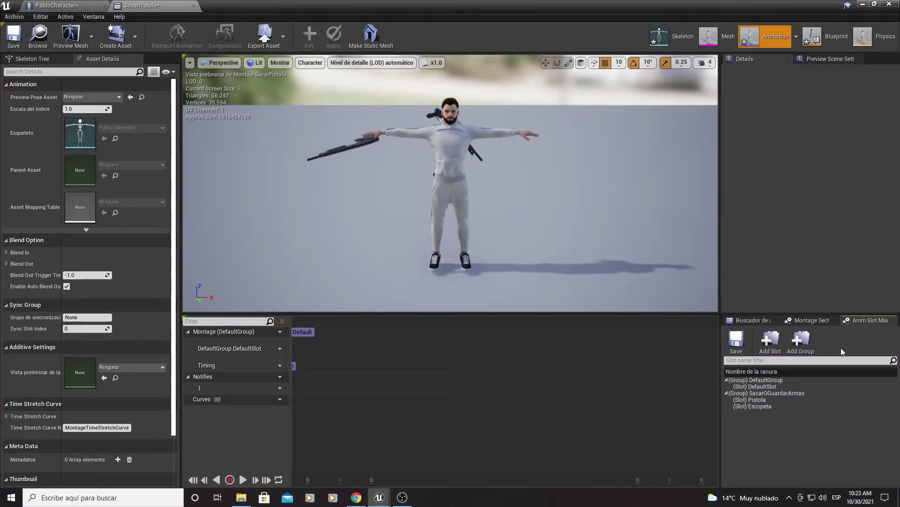
{"action": "mouse_move", "coordinate": [801, 343]}
{"action": "left_click", "coordinate": [802, 344]}
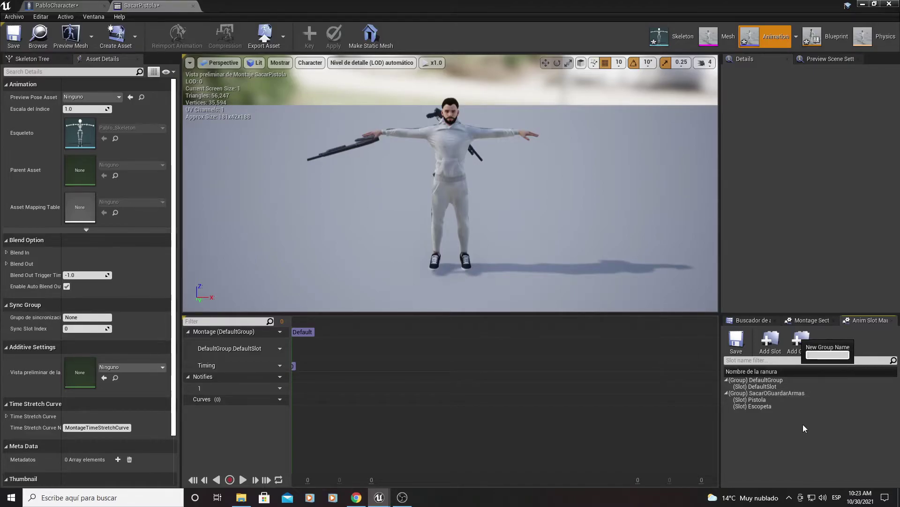
{"action": "left_click", "coordinate": [762, 394]}
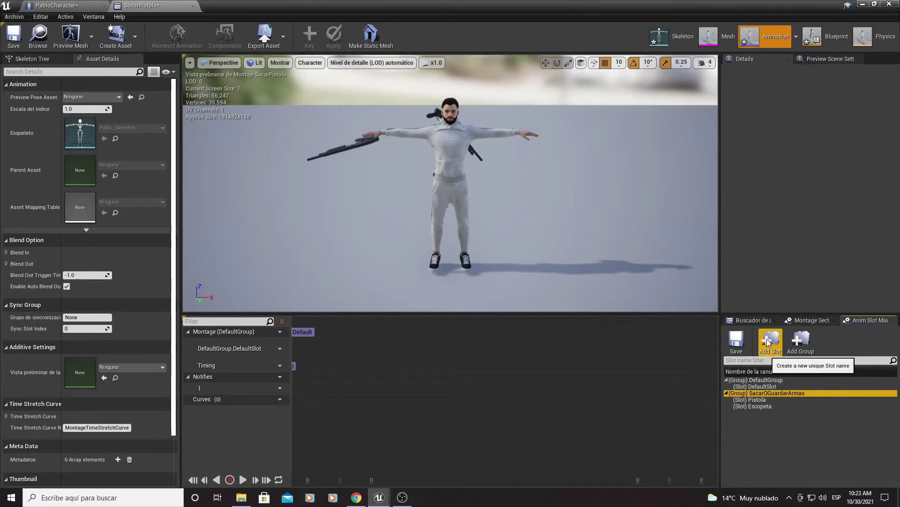
{"action": "left_click", "coordinate": [754, 402]}
{"action": "left_click", "coordinate": [754, 398]}
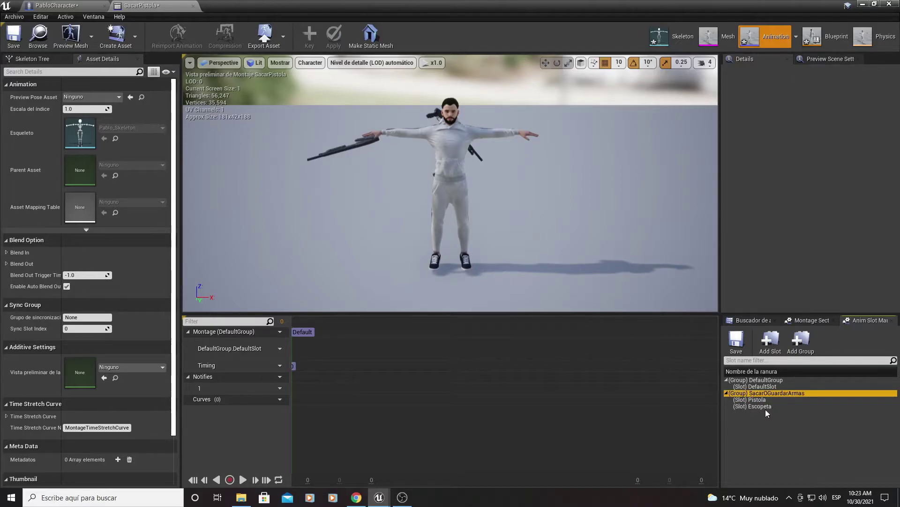
{"action": "right_click", "coordinate": [755, 392]}
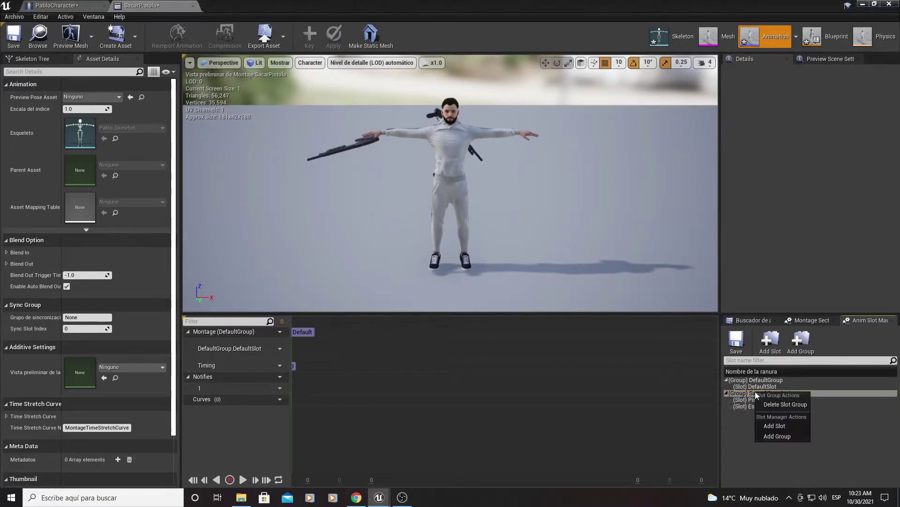
{"action": "left_click", "coordinate": [763, 404]}
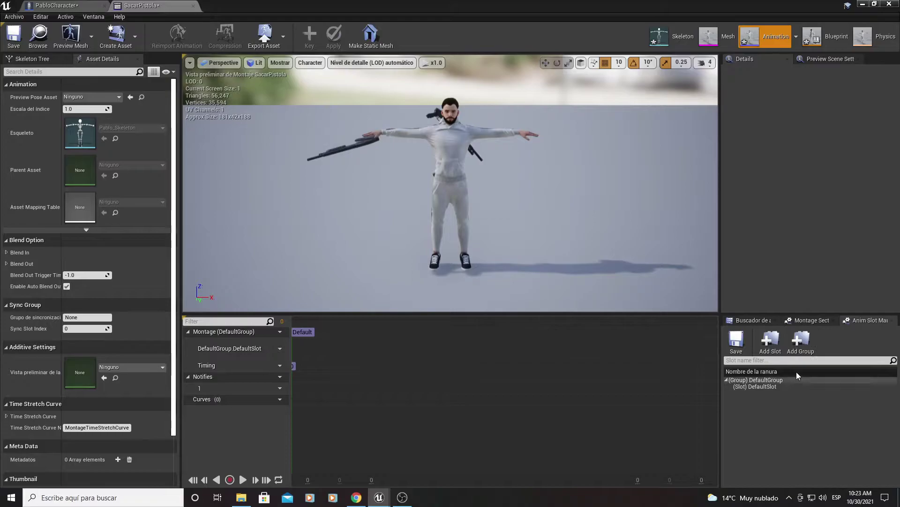
Add a new slot group named SacarArmas
{"action": "left_click", "coordinate": [805, 344]}
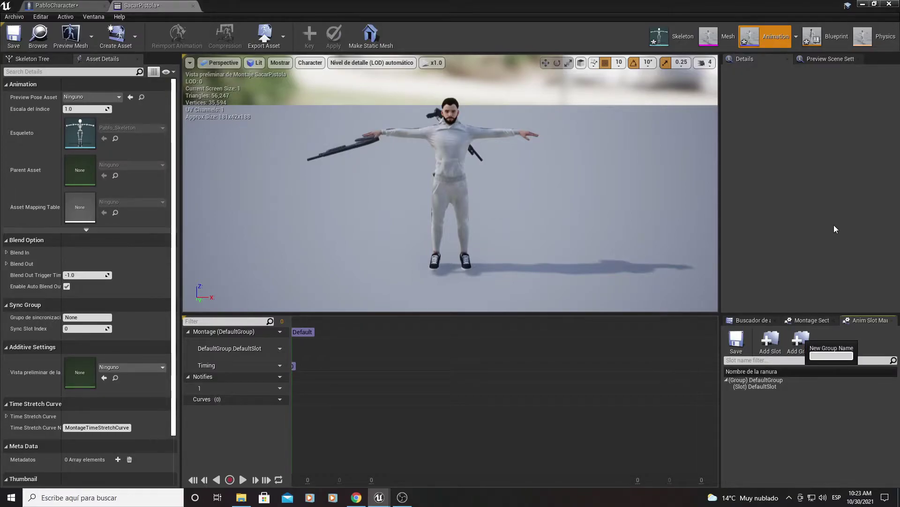
{"action": "type", "text": "SacarA"}
{"action": "type", "text": "rmas"}
{"action": "key", "text": "Return"}
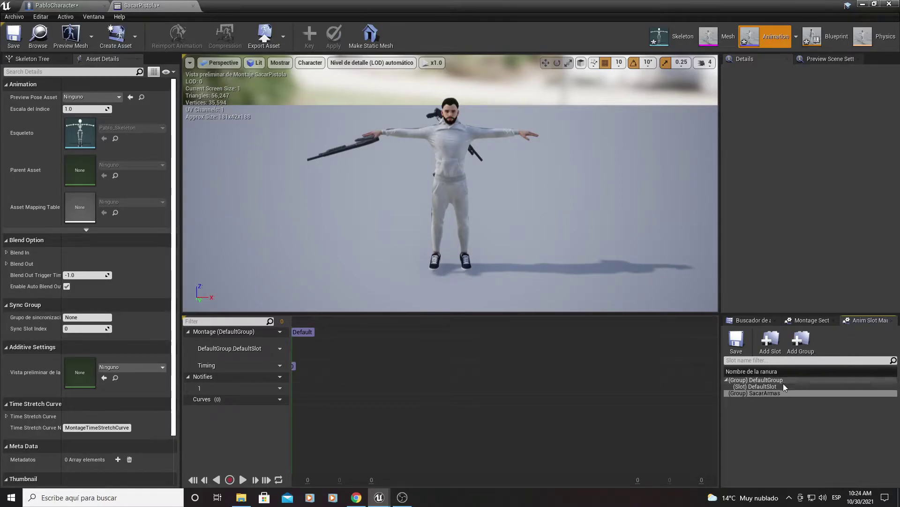
{"action": "left_click", "coordinate": [762, 393]}
Add Pistola and Escopeta slots to the SacarArmas group
{"action": "left_click", "coordinate": [767, 349]}
{"action": "type", "text": "P"}
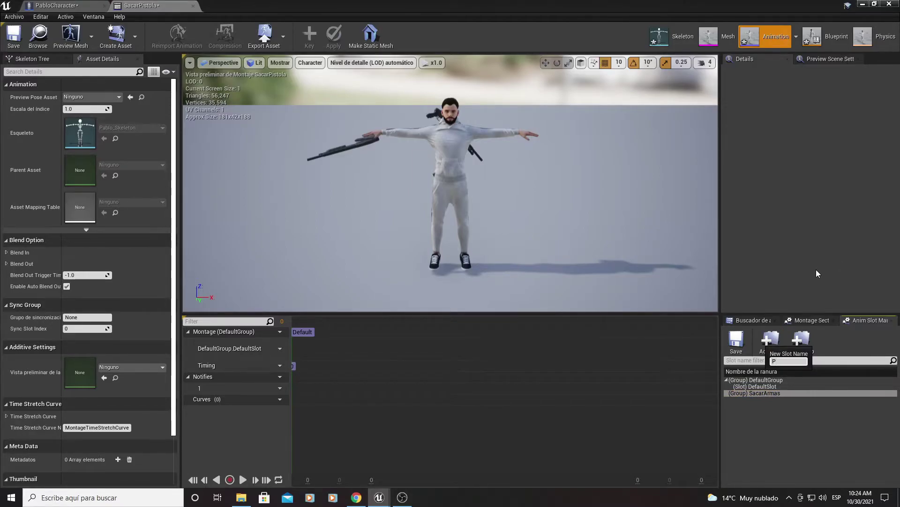
{"action": "type", "text": "istola"}
{"action": "key", "text": "Return"}
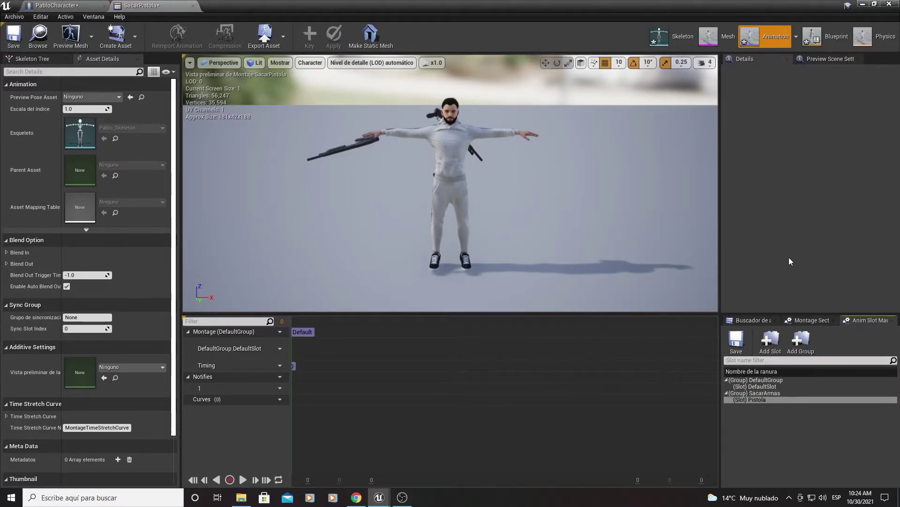
{"action": "left_click", "coordinate": [752, 393]}
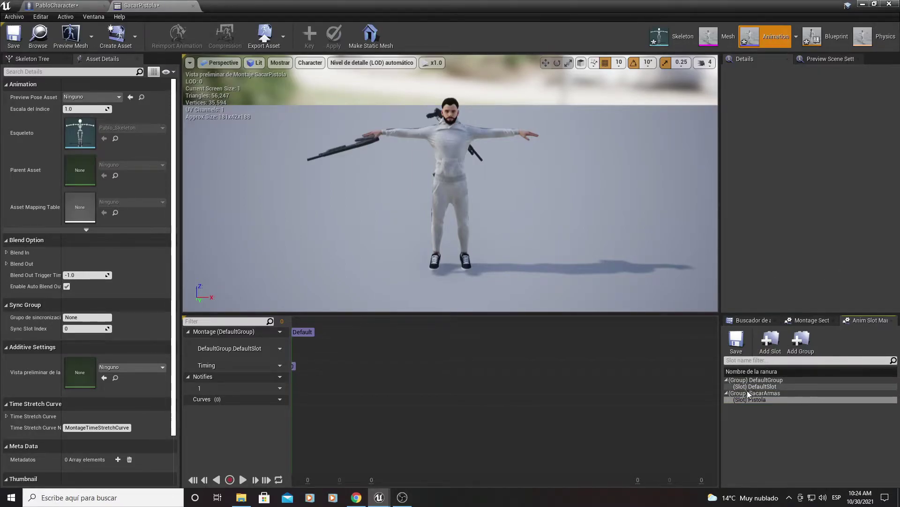
{"action": "left_click", "coordinate": [762, 347]}
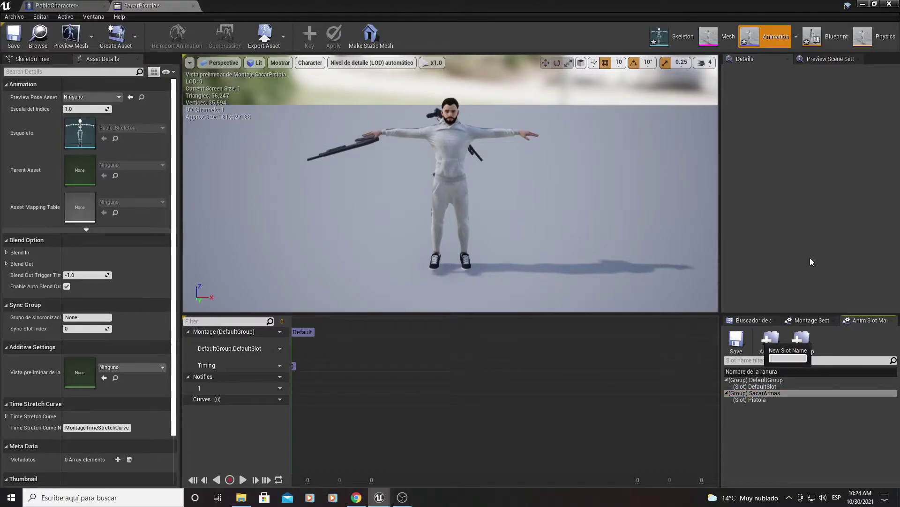
{"action": "type", "text": "Esco"}
{"action": "type", "text": "peta"}
{"action": "key", "text": "Return"}
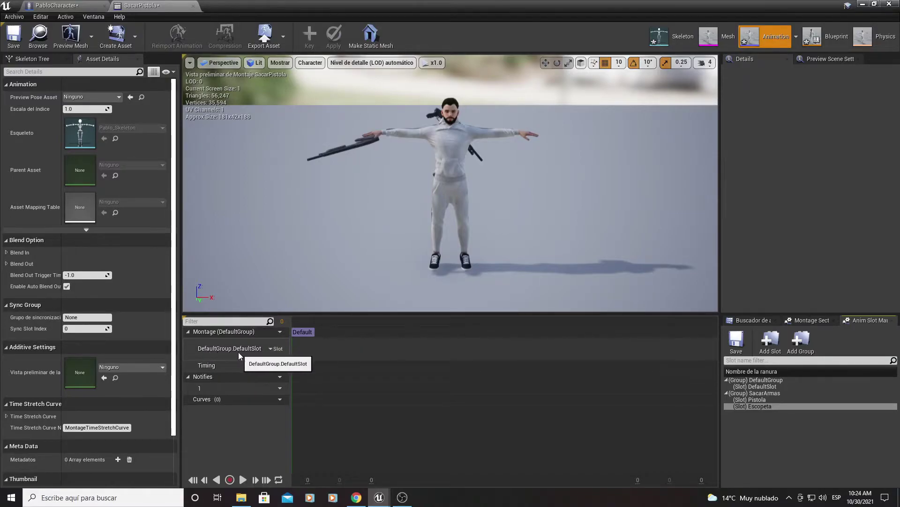
Set the montage track slot to SacarArmas.Pistola and place Sacar_guardarPistola on it
{"action": "left_click", "coordinate": [275, 349]}
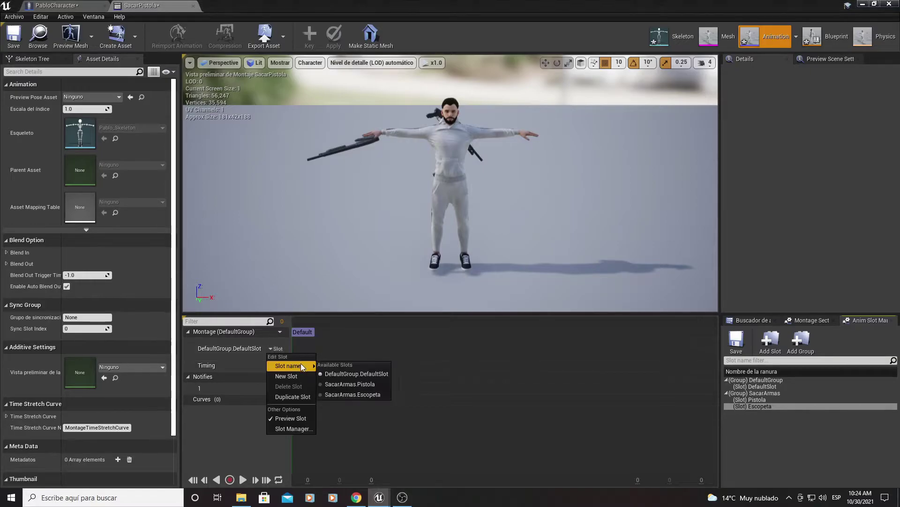
{"action": "mouse_move", "coordinate": [288, 366]}
{"action": "left_click", "coordinate": [350, 384]}
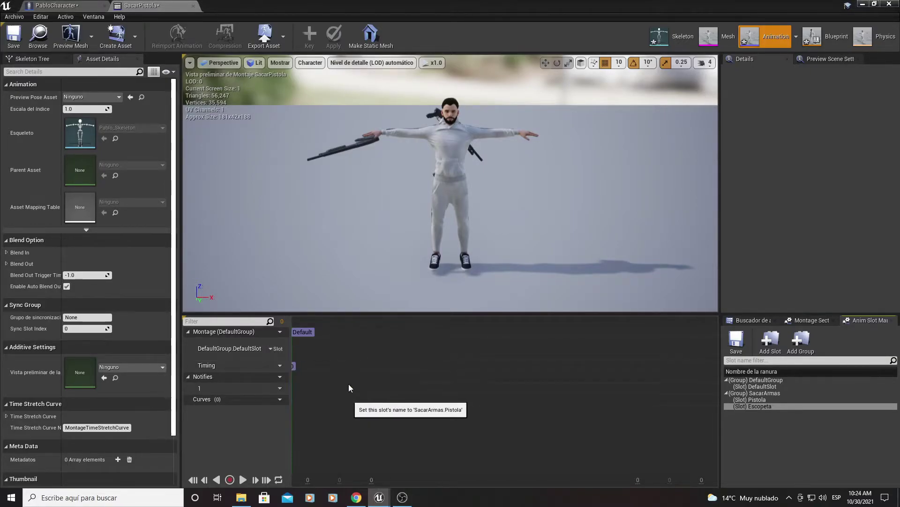
{"action": "left_click", "coordinate": [754, 321]}
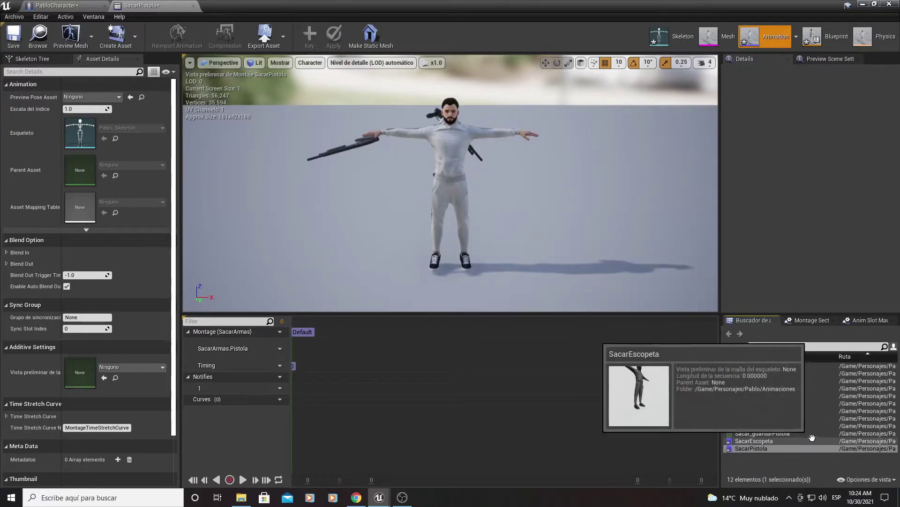
{"action": "left_click", "coordinate": [780, 434]}
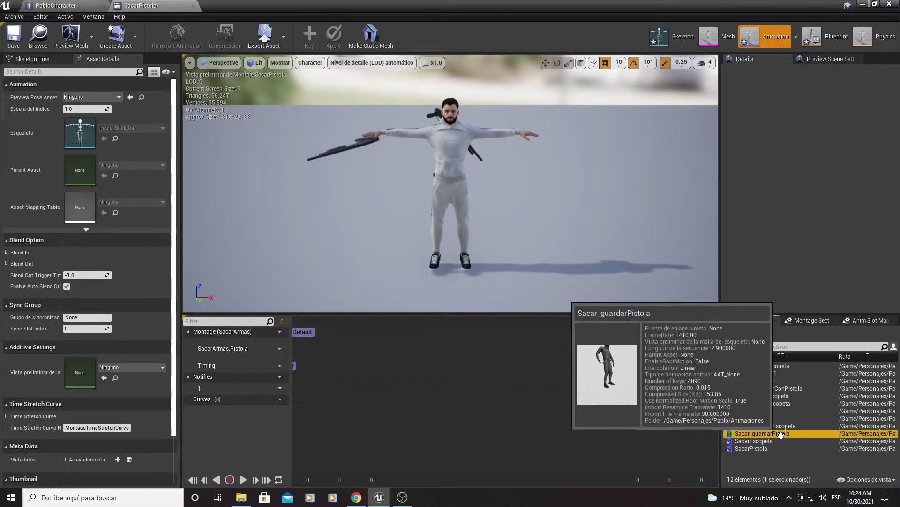
{"action": "left_click_drag", "start_coordinate": [780, 434], "coordinate": [412, 374]}
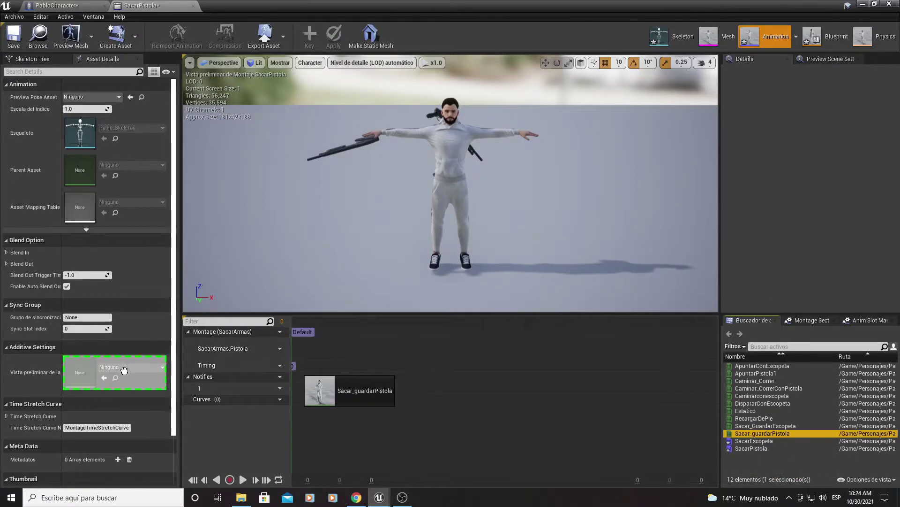
{"action": "left_click_drag", "start_coordinate": [124, 371], "coordinate": [79, 369]}
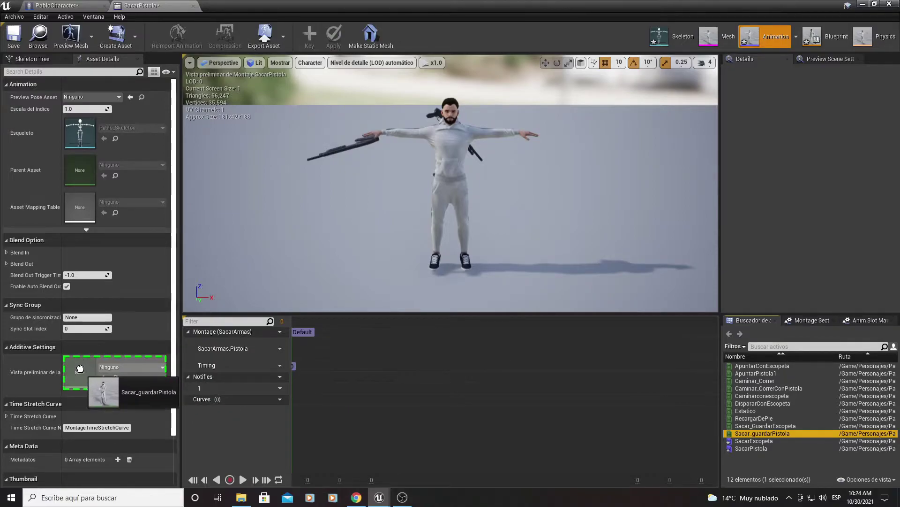
{"action": "left_click_drag", "start_coordinate": [80, 368], "coordinate": [310, 347]}
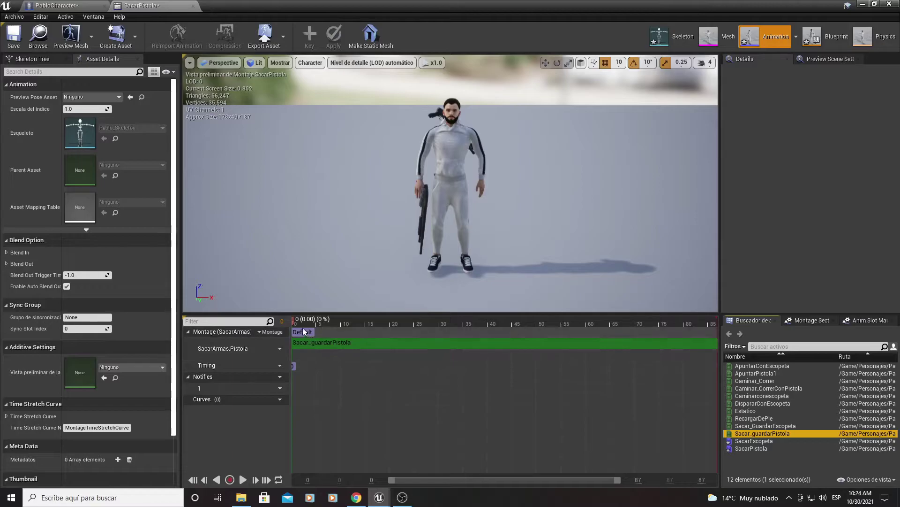
Preview the montage, rewind to frame 0, and save SacarPistola
{"action": "left_click", "coordinate": [243, 479]}
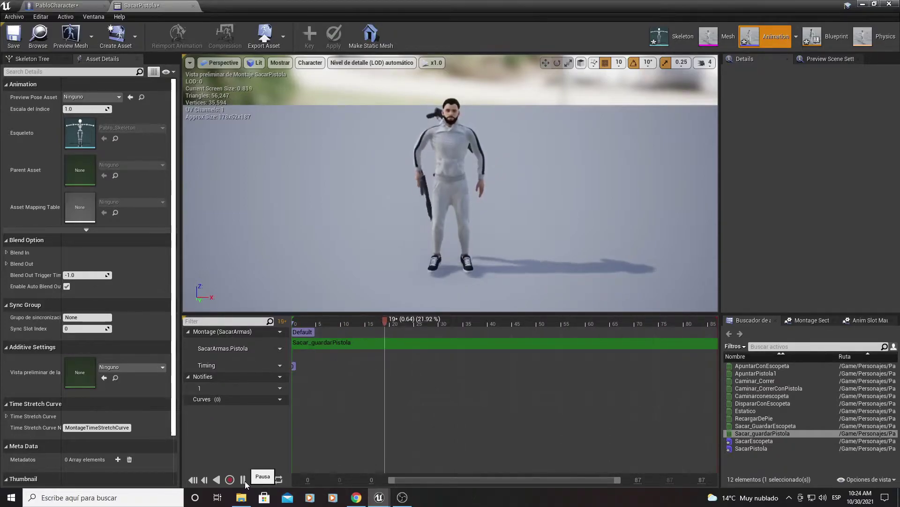
{"action": "left_click", "coordinate": [244, 479]}
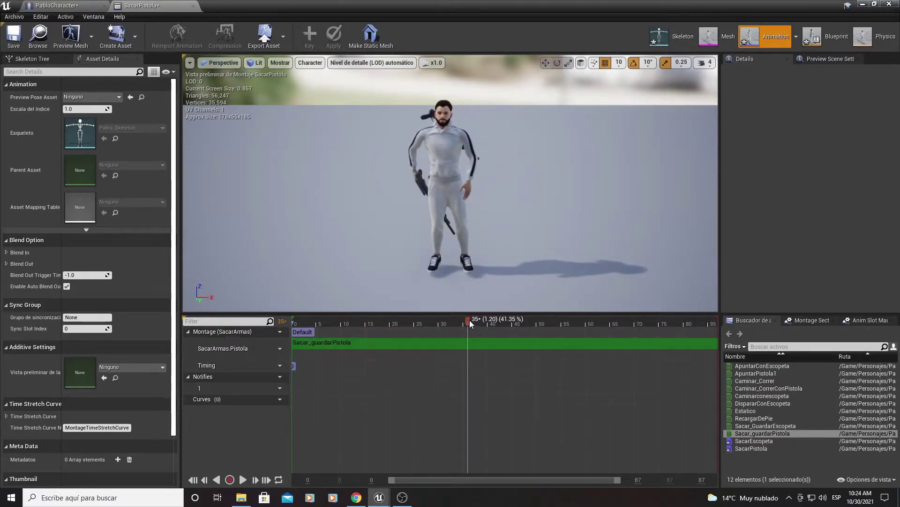
{"action": "left_click_drag", "start_coordinate": [470, 321], "coordinate": [266, 324]}
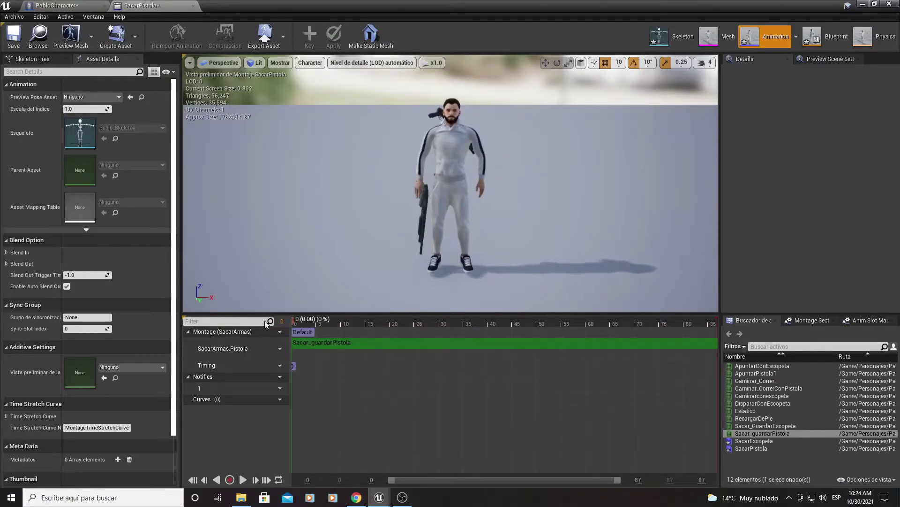
{"action": "left_click", "coordinate": [14, 35]}
{"action": "left_click", "coordinate": [868, 4]}
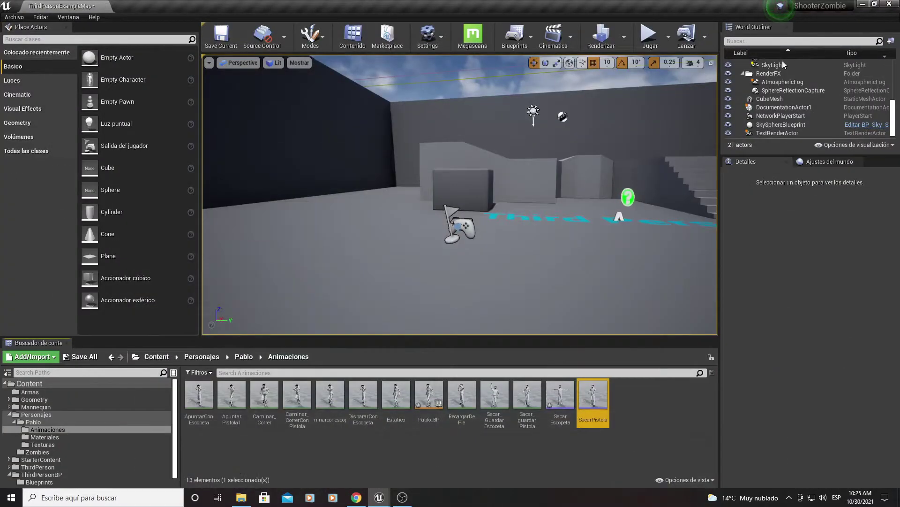
Open SacarEscopeta, set its track to SacarArmas.Escopeta, add Sacar_GuardarEscopeta, and save
{"action": "double_click", "coordinate": [560, 394]}
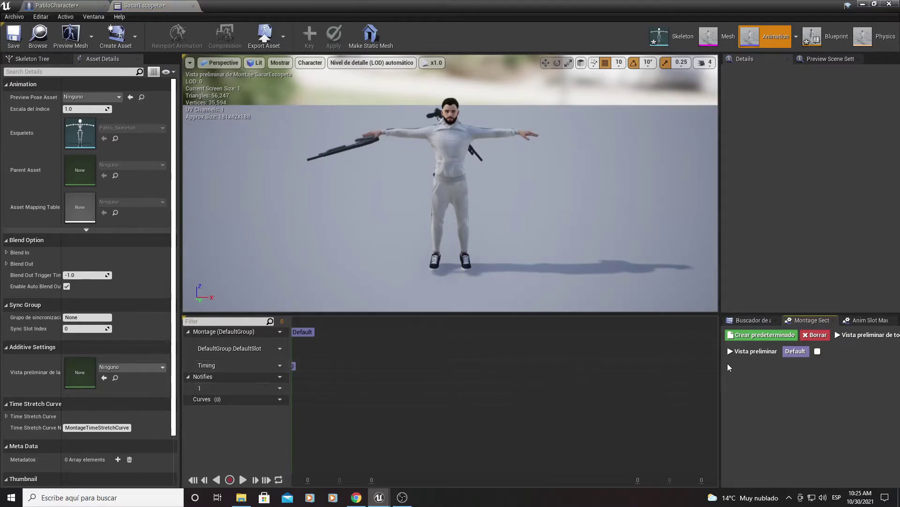
{"action": "left_click", "coordinate": [861, 324]}
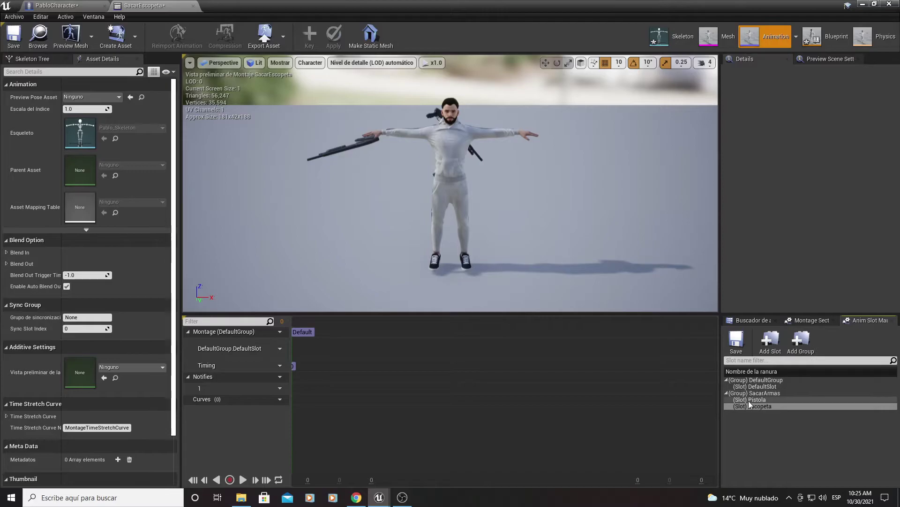
{"action": "left_click", "coordinate": [770, 395]}
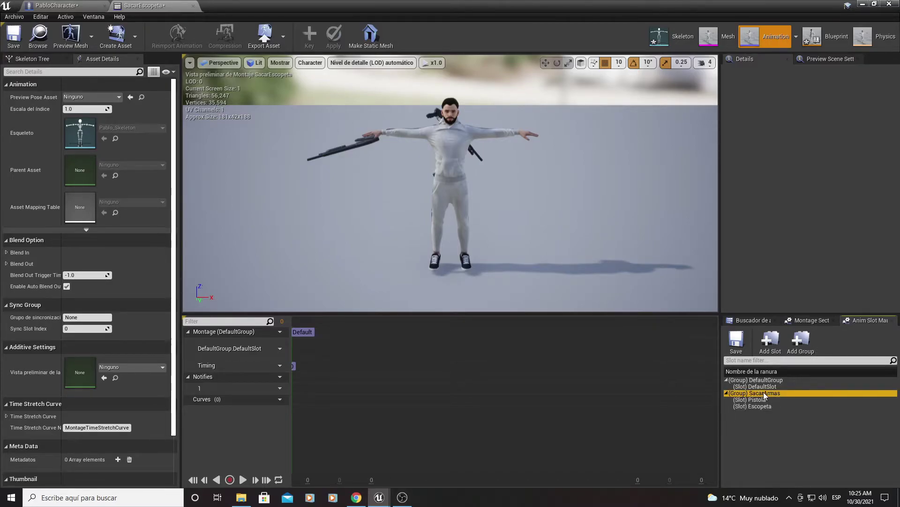
{"action": "left_click", "coordinate": [758, 406]}
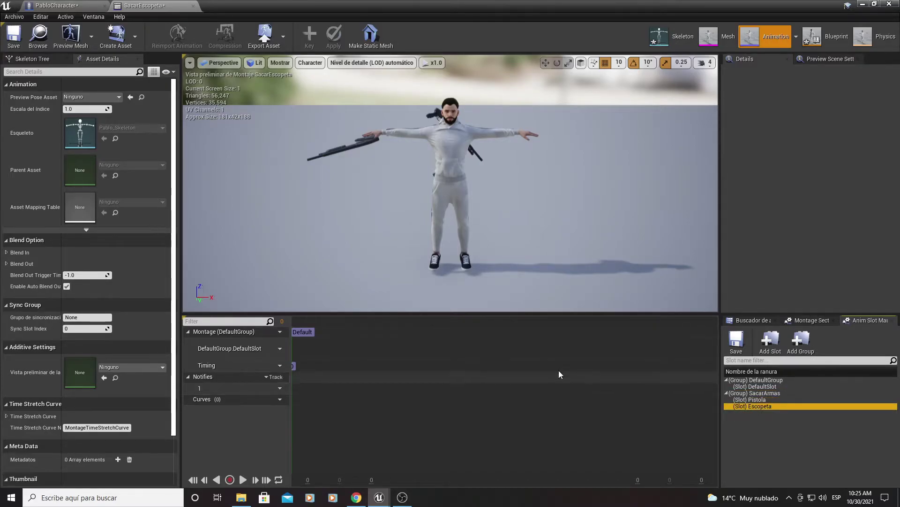
{"action": "mouse_move", "coordinate": [235, 348]}
{"action": "left_click", "coordinate": [278, 349]}
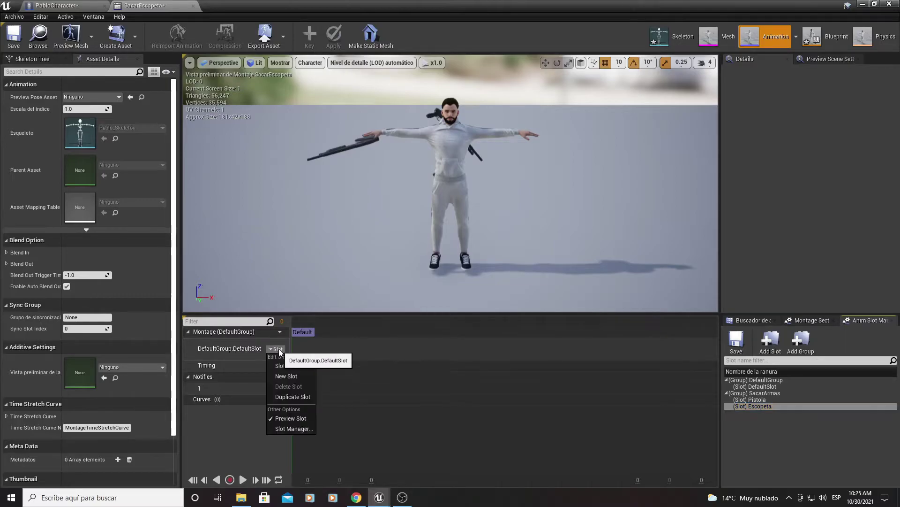
{"action": "mouse_move", "coordinate": [288, 366]}
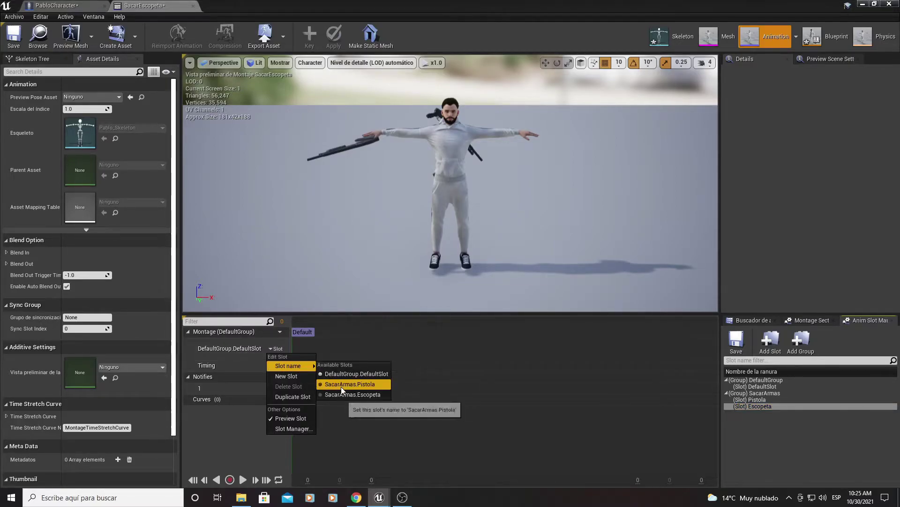
{"action": "left_click", "coordinate": [375, 395]}
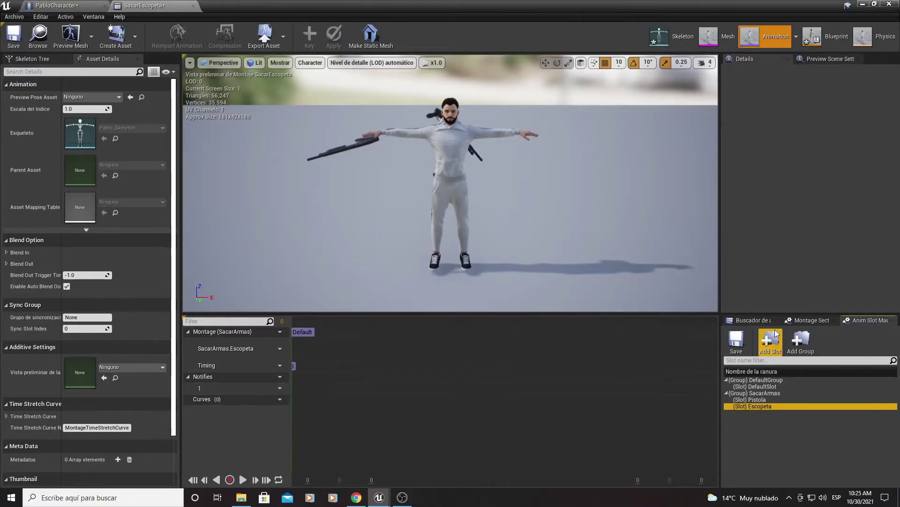
{"action": "left_click", "coordinate": [751, 324]}
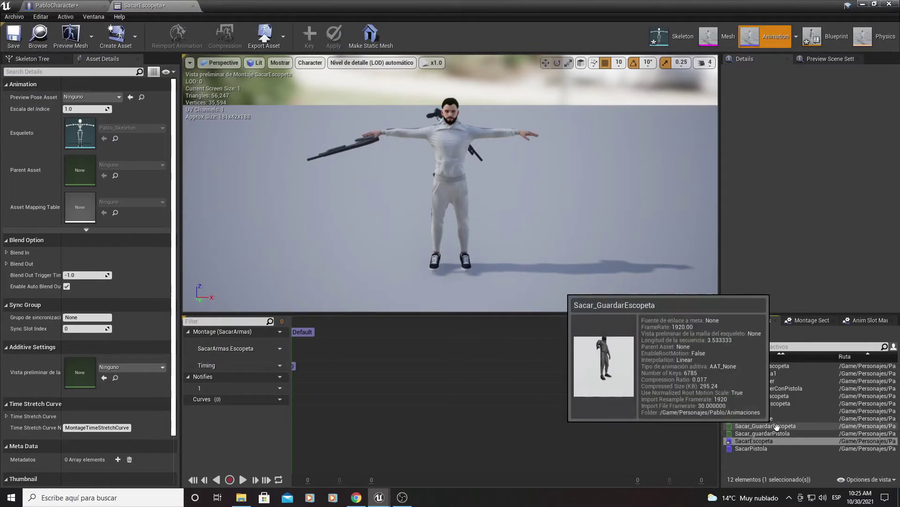
{"action": "mouse_move", "coordinate": [773, 423]}
{"action": "left_mouse_down"}
{"action": "mouse_move", "coordinate": [386, 385]}
{"action": "mouse_move", "coordinate": [304, 353]}
{"action": "left_mouse_up"}
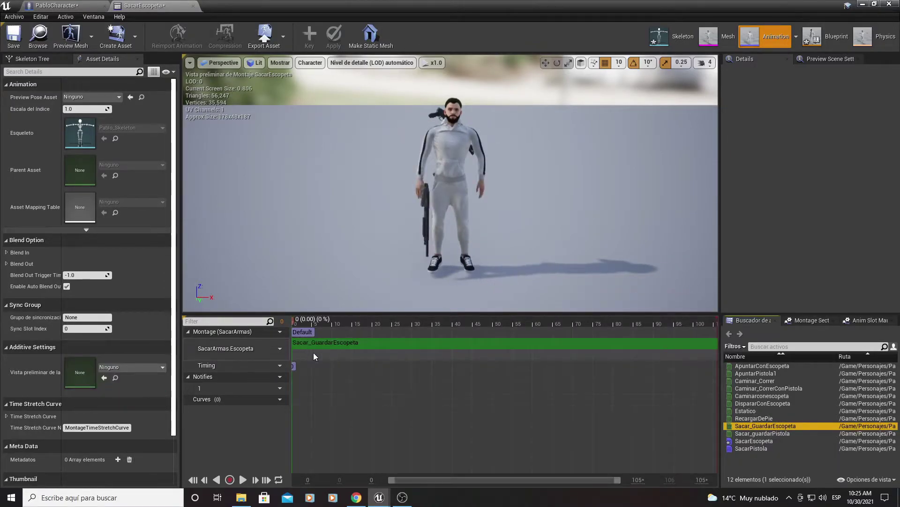
{"action": "left_click", "coordinate": [14, 35]}
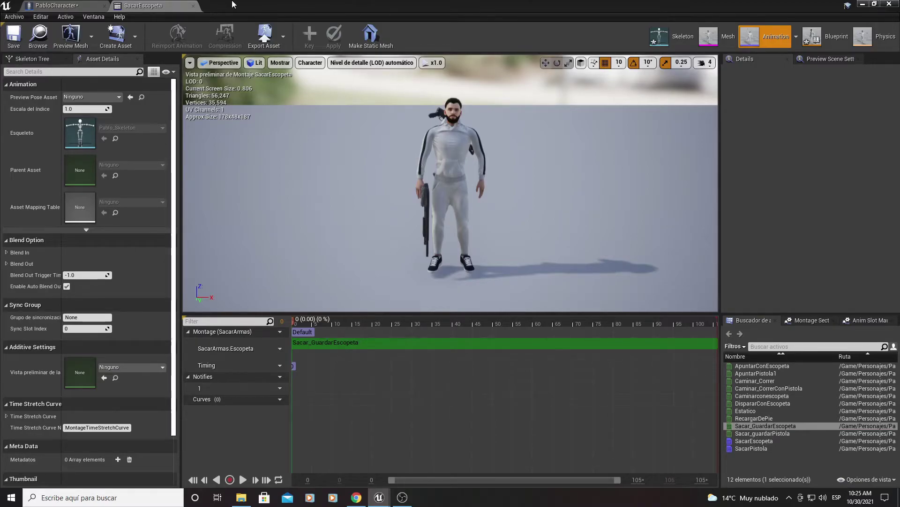
Reopen SacarPistola and scrub its timeline to the pistol draw near frame 26 (0.95 s)
{"action": "left_click", "coordinate": [867, 5]}
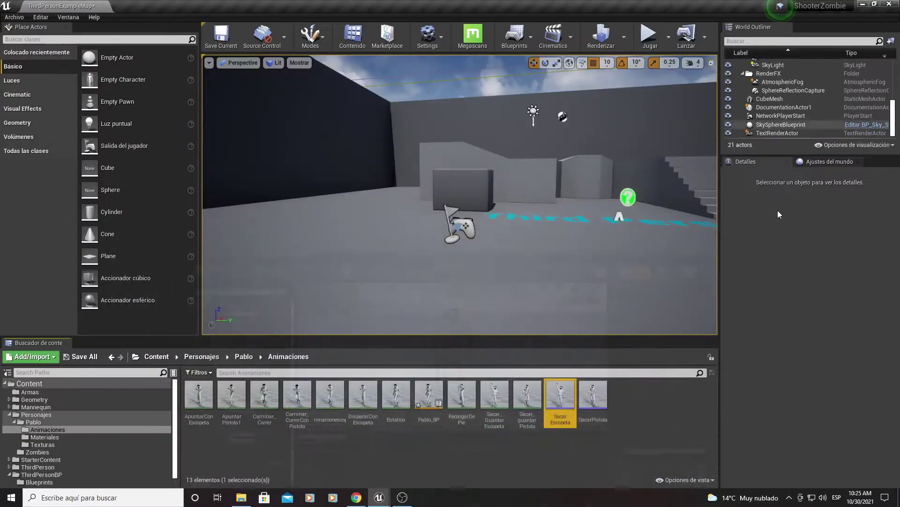
{"action": "double_click", "coordinate": [592, 397]}
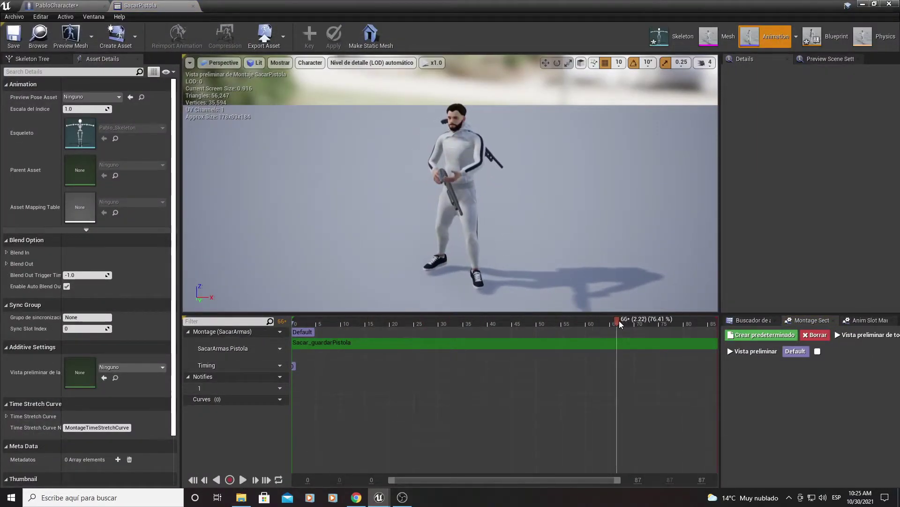
{"action": "left_click_drag", "start_coordinate": [619, 323], "coordinate": [266, 330]}
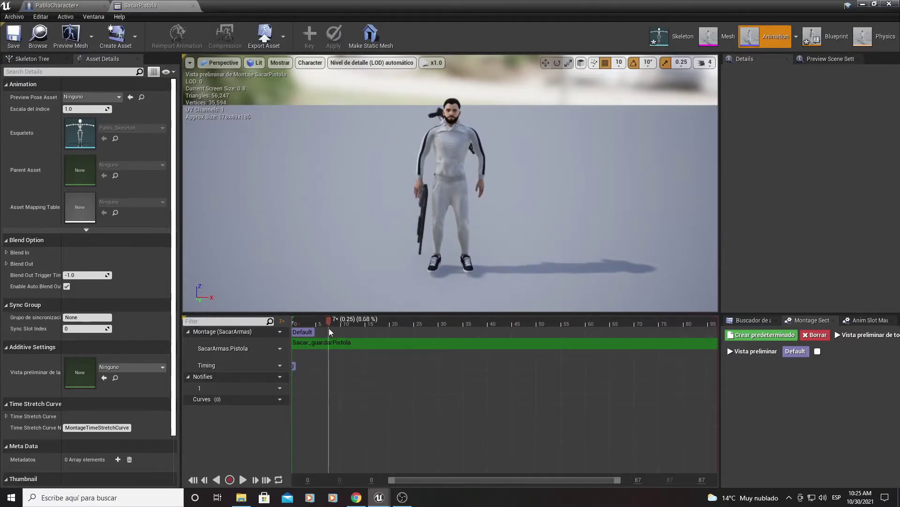
{"action": "left_click_drag", "start_coordinate": [331, 332], "coordinate": [409, 336]}
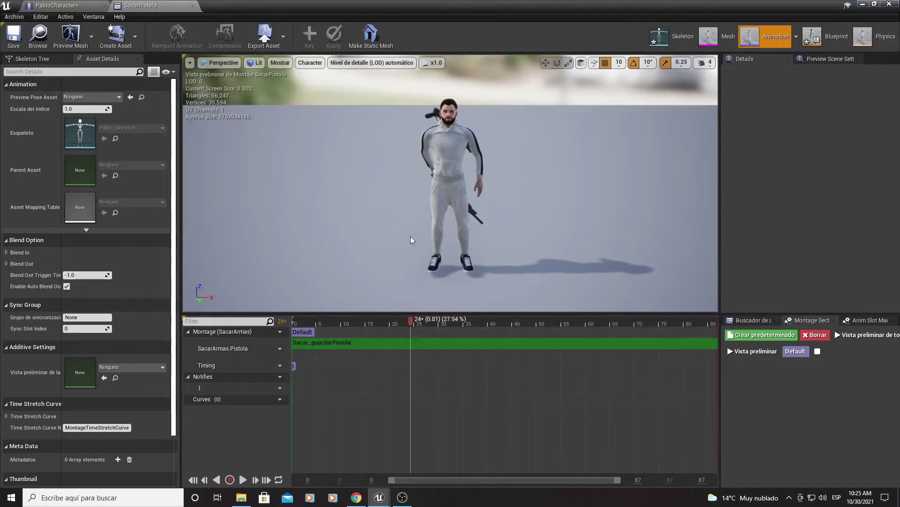
{"action": "mouse_move", "coordinate": [413, 241]}
{"action": "right_mouse_down"}
{"action": "mouse_move", "coordinate": [460, 211]}
{"action": "mouse_move", "coordinate": [450, 187]}
{"action": "mouse_move", "coordinate": [441, 193]}
{"action": "right_mouse_up"}
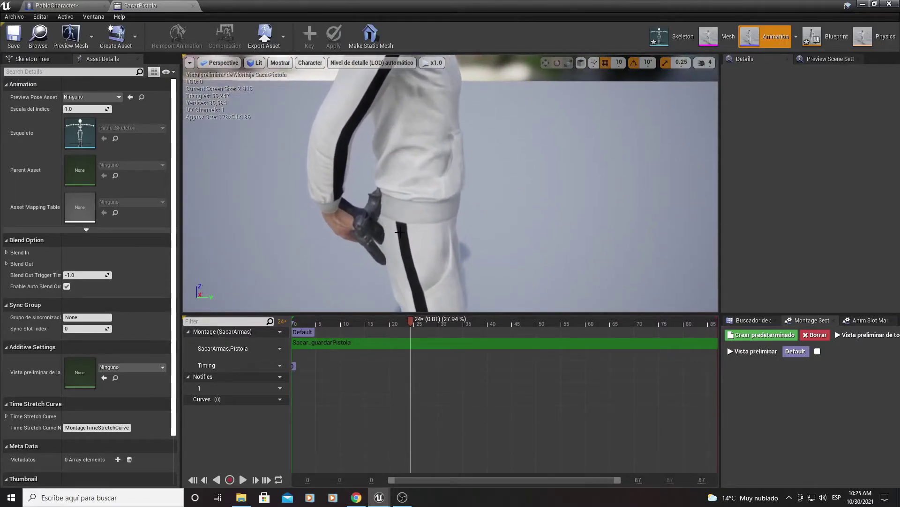
{"action": "left_click_drag", "start_coordinate": [412, 322], "coordinate": [431, 335]}
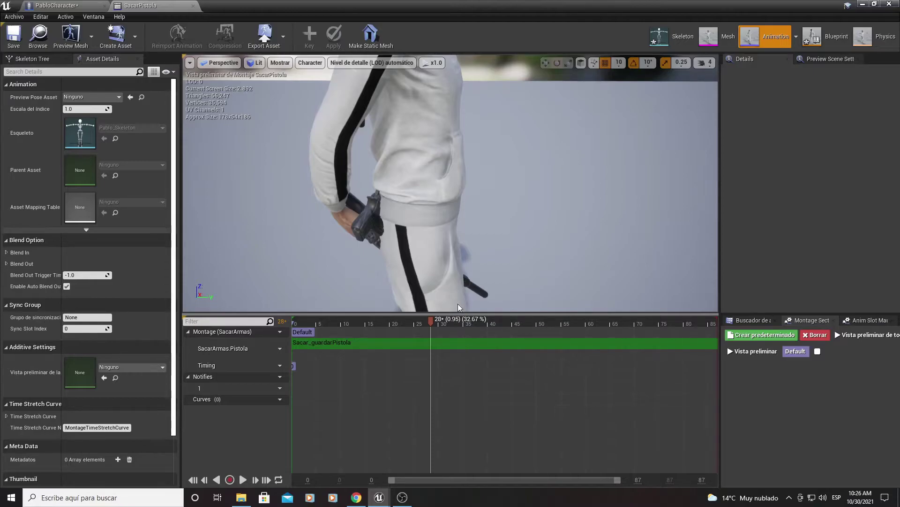
{"action": "left_click", "coordinate": [87, 5]}
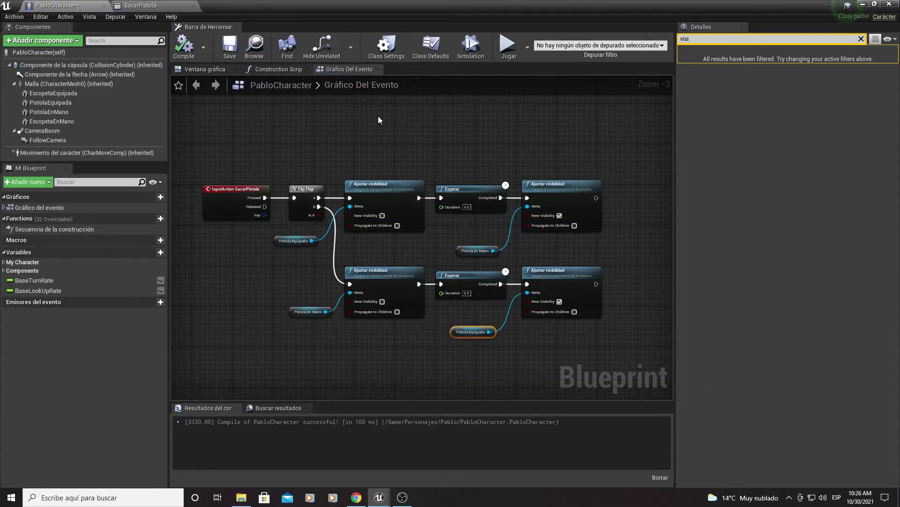
Select the upper visibility-swap chain and move it to the right
{"action": "mouse_move", "coordinate": [378, 116]}
{"action": "right_mouse_down"}
{"action": "mouse_move", "coordinate": [358, 233]}
{"action": "mouse_move", "coordinate": [256, 268]}
{"action": "right_mouse_up"}
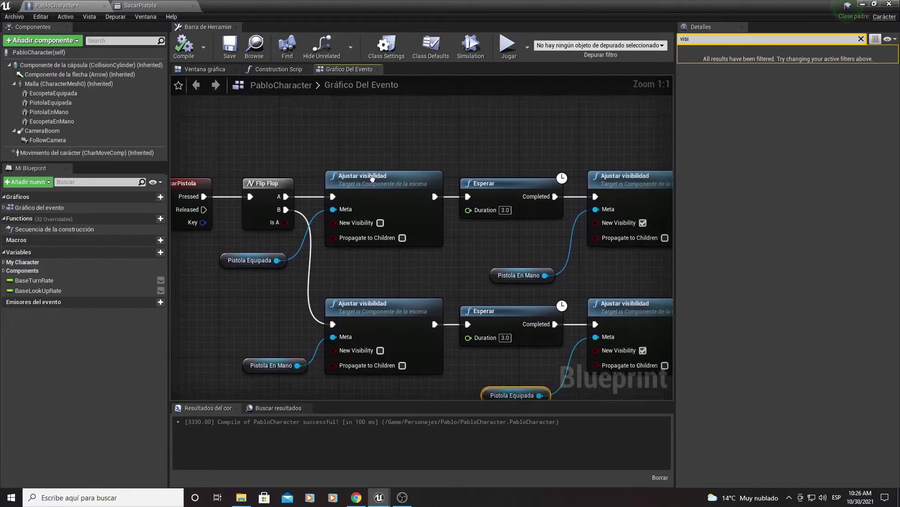
{"action": "left_click_drag", "start_coordinate": [215, 267], "coordinate": [290, 252]}
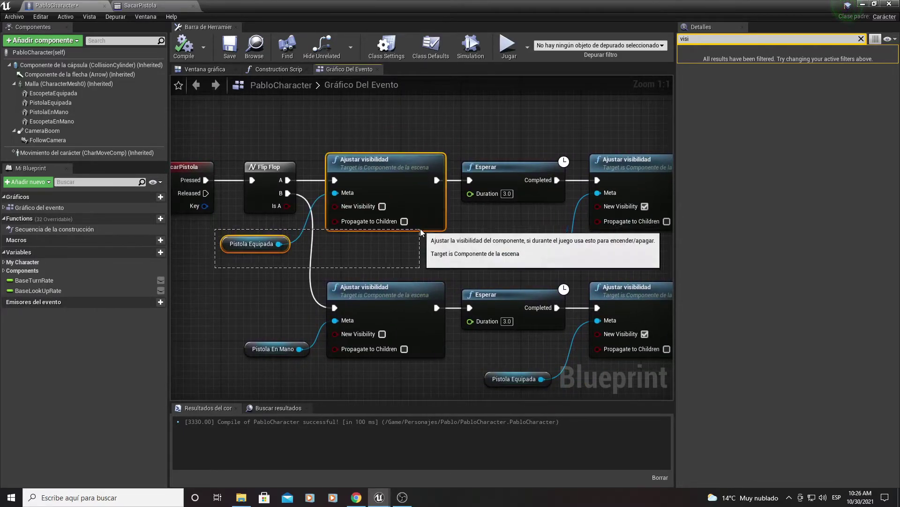
{"action": "left_click", "coordinate": [420, 228], "text": "ctrl"}
{"action": "right_click_drag", "start_coordinate": [430, 244], "coordinate": [344, 245]}
{"action": "left_click_drag", "start_coordinate": [394, 133], "coordinate": [525, 266], "text": "ctrl"}
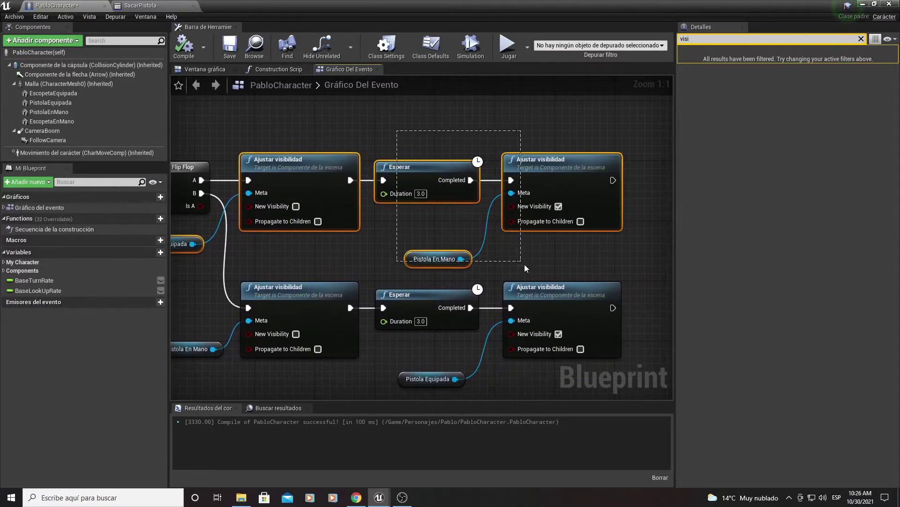
{"action": "left_click_drag", "start_coordinate": [535, 179], "coordinate": [732, 168]}
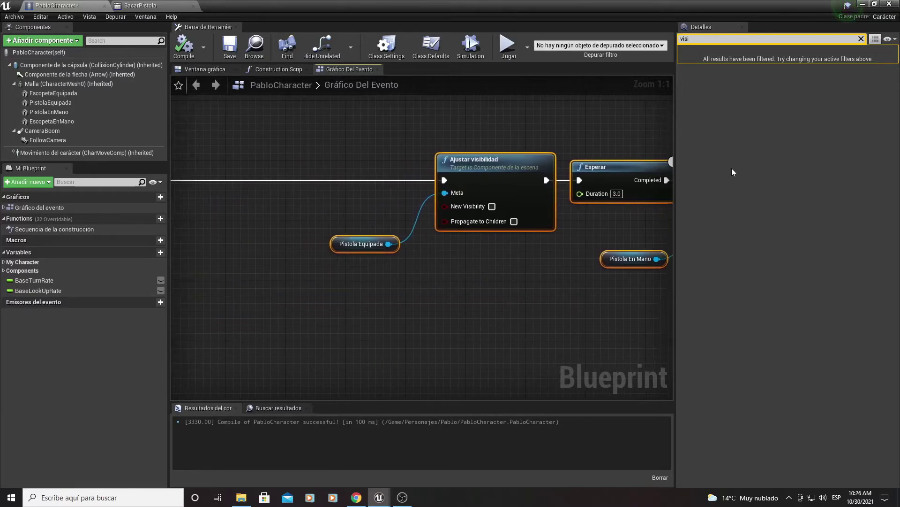
Move the lower visibility chain down and add a Malla mesh reference above the Flip Flop
{"action": "scroll", "coordinate": [553, 190], "scroll_direction": "down", "scroll_amount": 1}
{"action": "key", "text": "Home"}
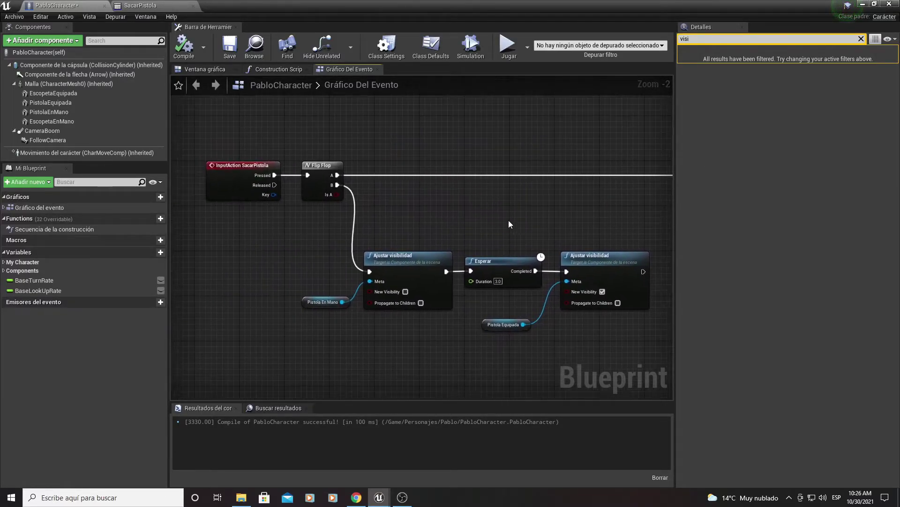
{"action": "left_click_drag", "start_coordinate": [332, 241], "coordinate": [653, 314]}
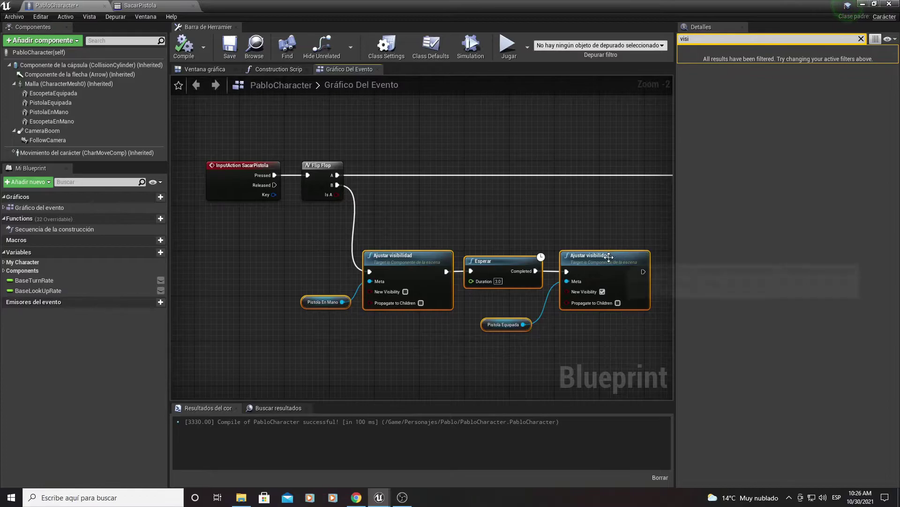
{"action": "left_click_drag", "start_coordinate": [605, 256], "coordinate": [605, 356]}
{"action": "right_click_drag", "start_coordinate": [471, 193], "coordinate": [455, 213]}
{"action": "scroll", "coordinate": [473, 271], "scroll_direction": "up", "scroll_amount": 1}
{"action": "scroll", "coordinate": [378, 241], "scroll_direction": "up", "scroll_amount": 1}
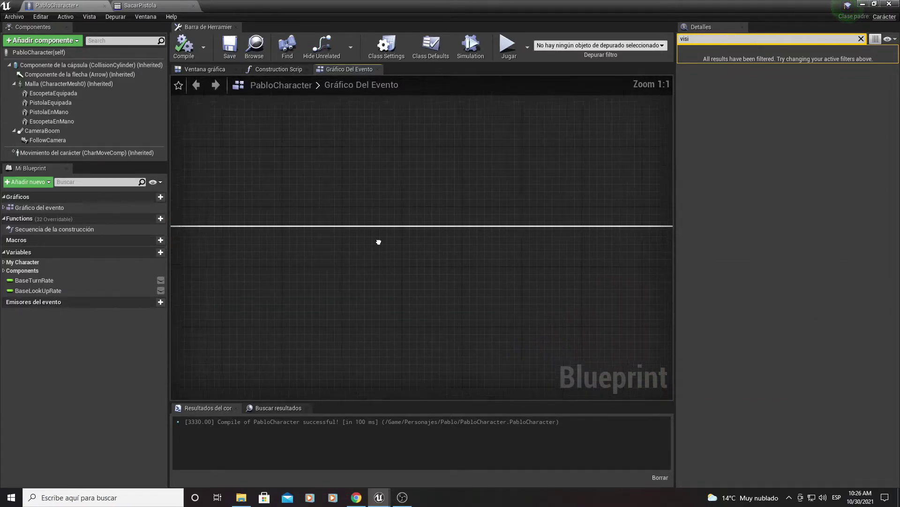
{"action": "right_click_drag", "start_coordinate": [378, 241], "coordinate": [549, 252]}
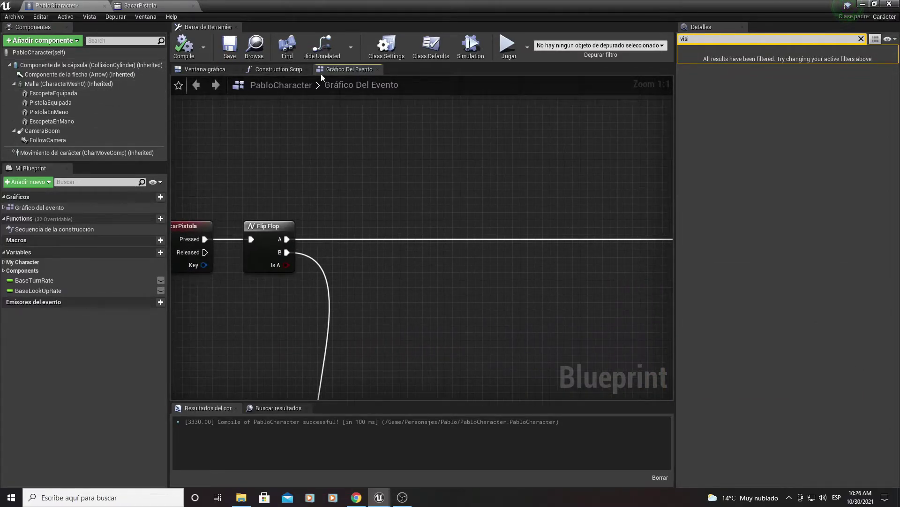
{"action": "right_click_drag", "start_coordinate": [400, 158], "coordinate": [408, 149]}
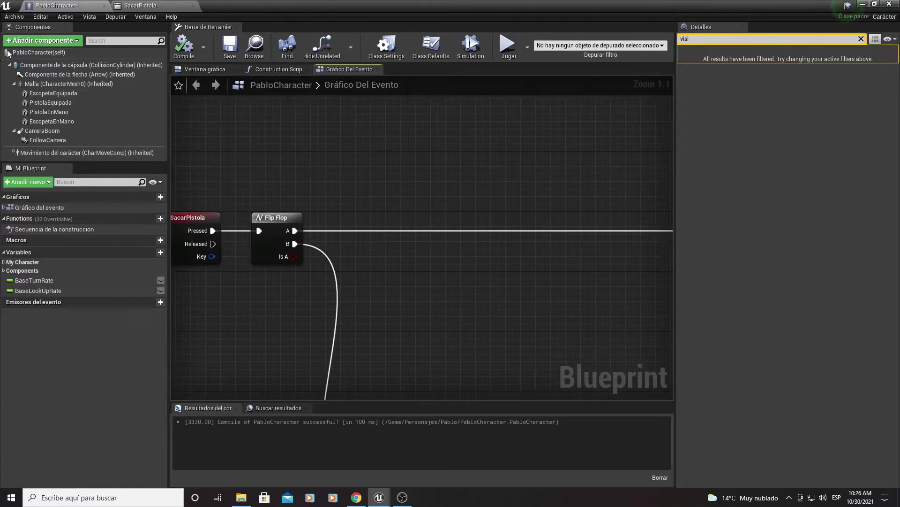
{"action": "mouse_move", "coordinate": [61, 84]}
{"action": "left_mouse_down"}
{"action": "mouse_move", "coordinate": [287, 187]}
{"action": "mouse_move", "coordinate": [404, 194]}
{"action": "left_mouse_up"}
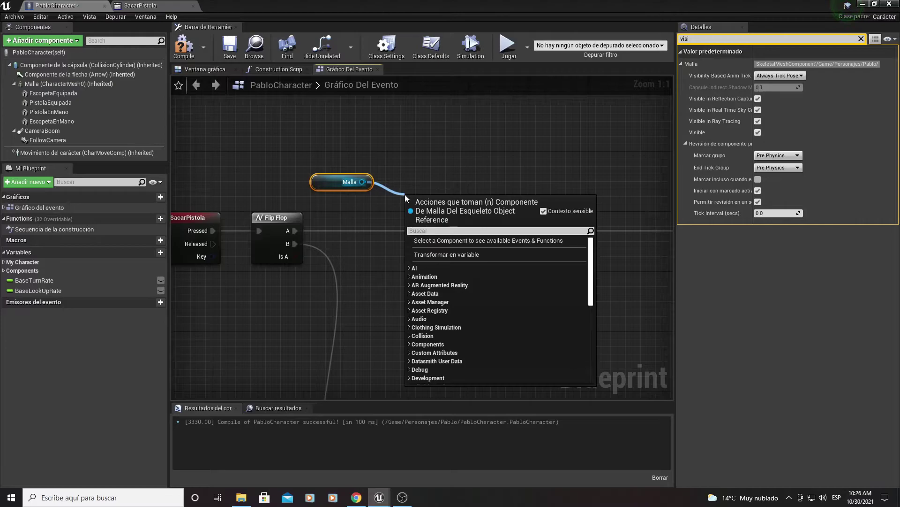
Add a Play Montage node on Malla, wire Flip Flop A into it, and set SacarPistola
{"action": "type", "text": "m"}
{"action": "key", "text": "BackSpace"}
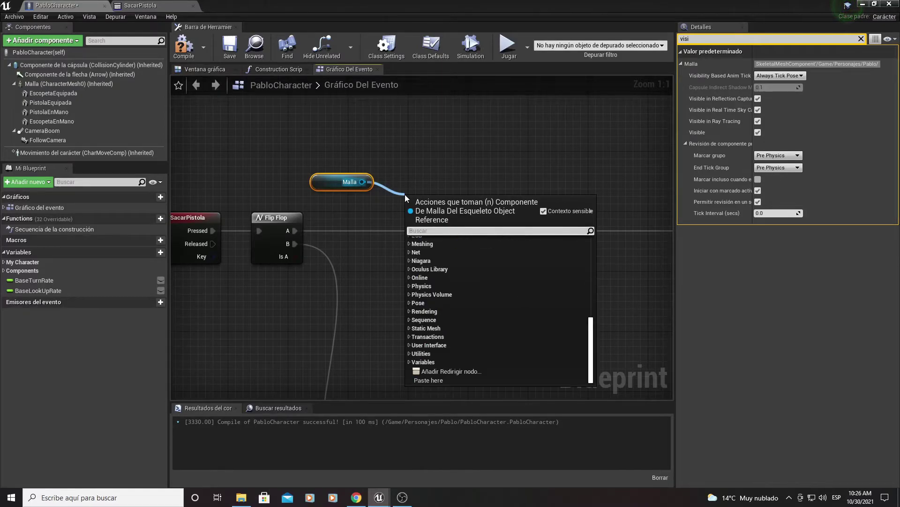
{"action": "type", "text": "playmo"}
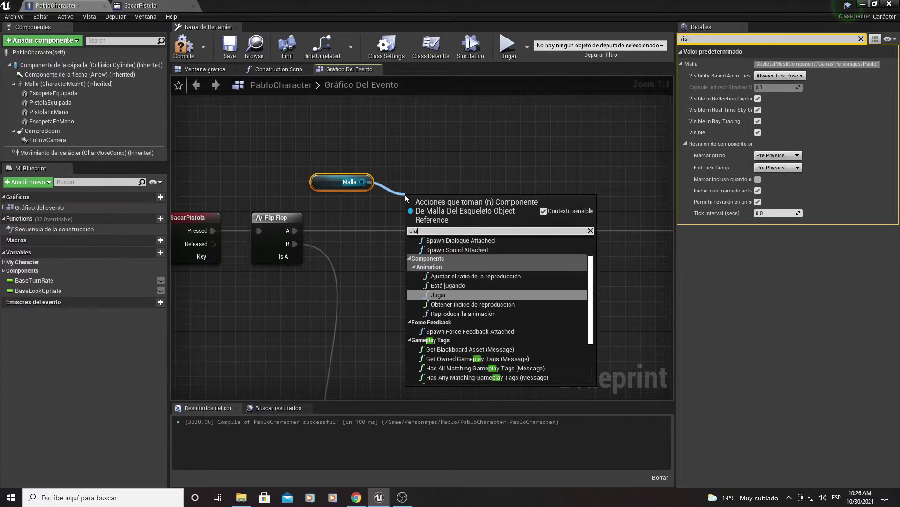
{"action": "key", "text": "Return"}
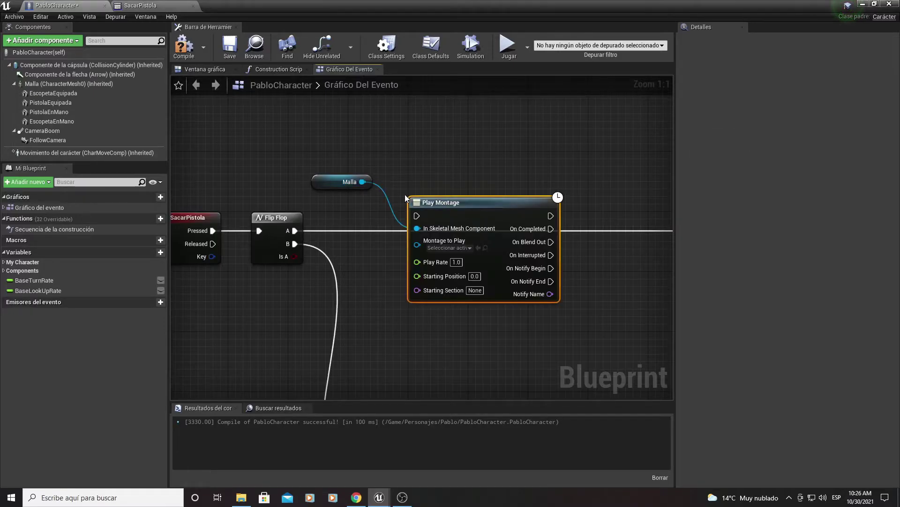
{"action": "mouse_move", "coordinate": [295, 230]}
{"action": "left_mouse_down"}
{"action": "mouse_move", "coordinate": [416, 216]}
{"action": "mouse_move", "coordinate": [454, 223]}
{"action": "left_mouse_up"}
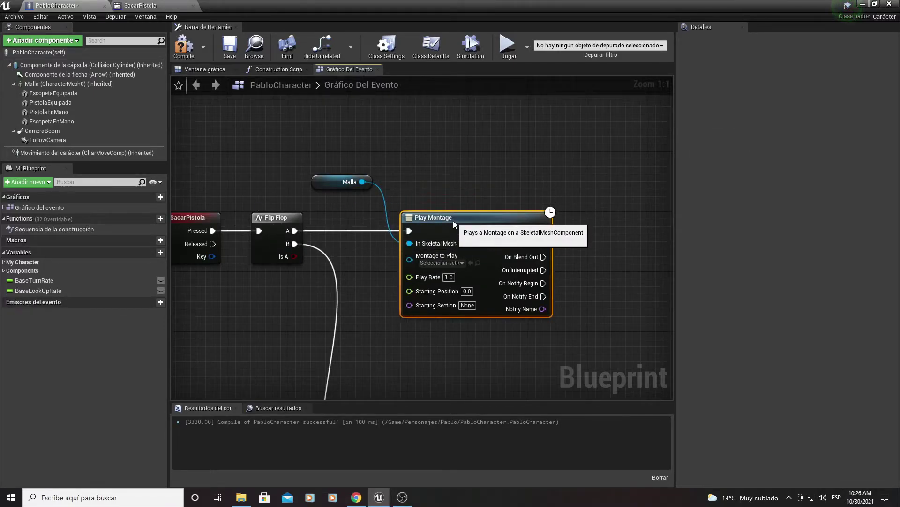
{"action": "left_click", "coordinate": [324, 177]}
{"action": "right_click_drag", "start_coordinate": [462, 176], "coordinate": [384, 114]}
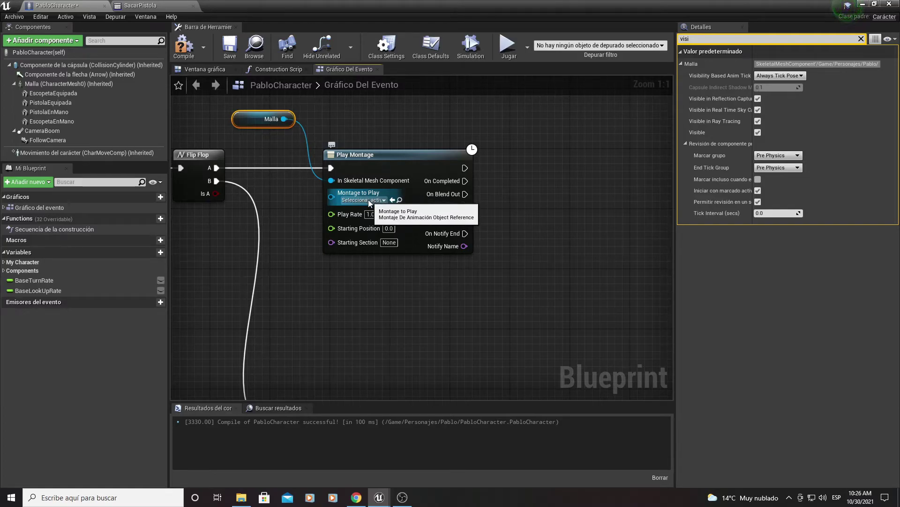
{"action": "left_click", "coordinate": [370, 201]}
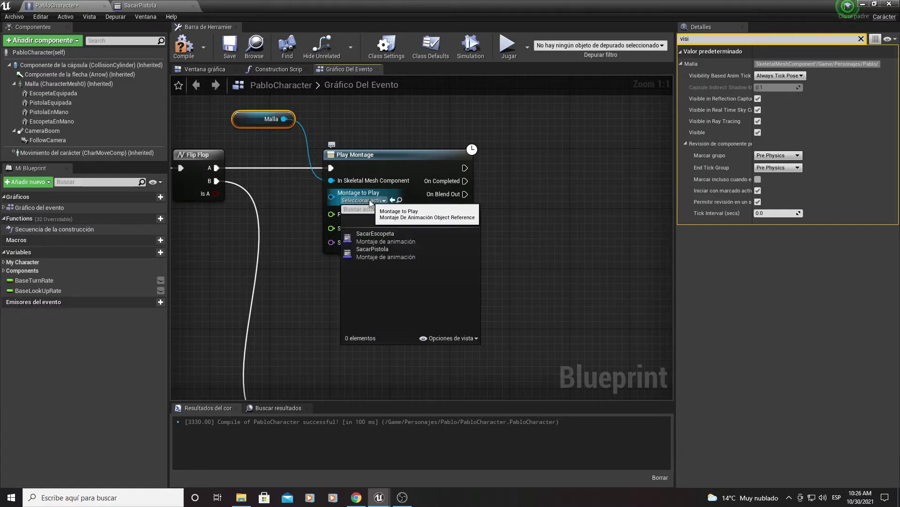
{"action": "left_click", "coordinate": [384, 252]}
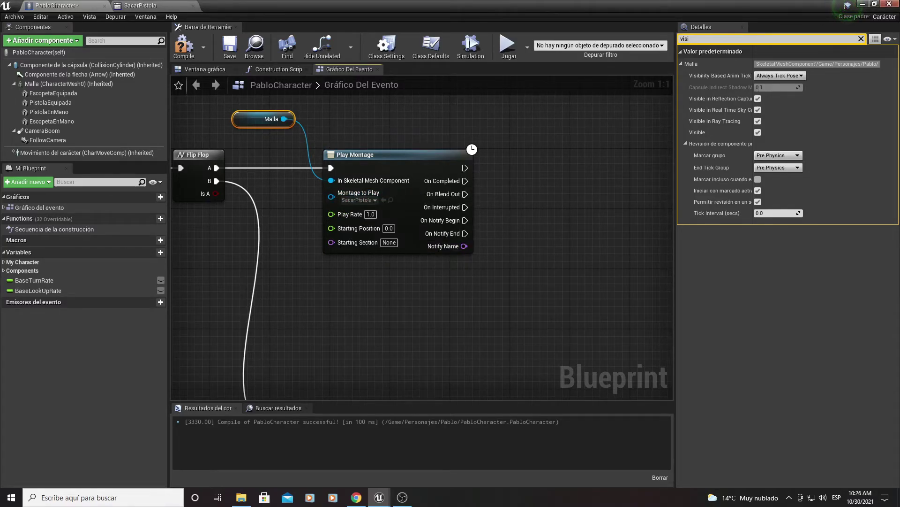
Check the montage assets and SacarPistola editor, then return to the PabloCharacter event graph
{"action": "left_click", "coordinate": [864, 4]}
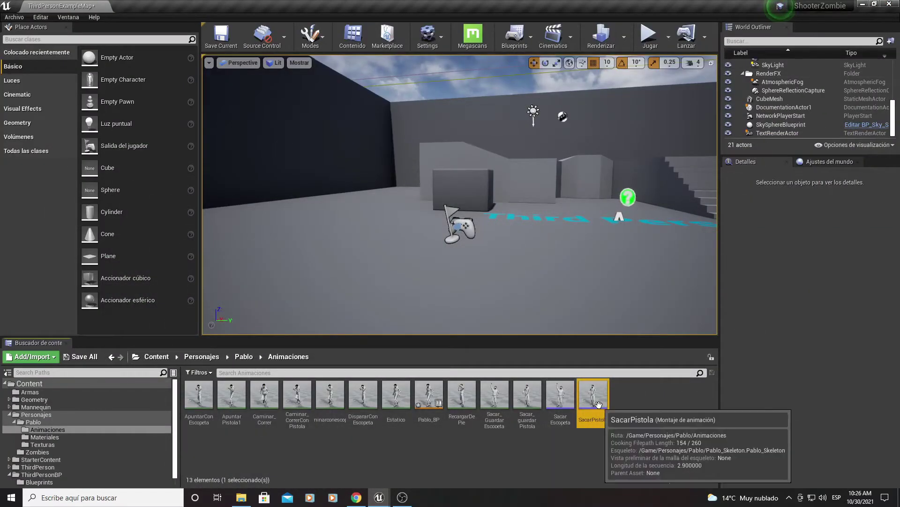
{"action": "left_click", "coordinate": [333, 450]}
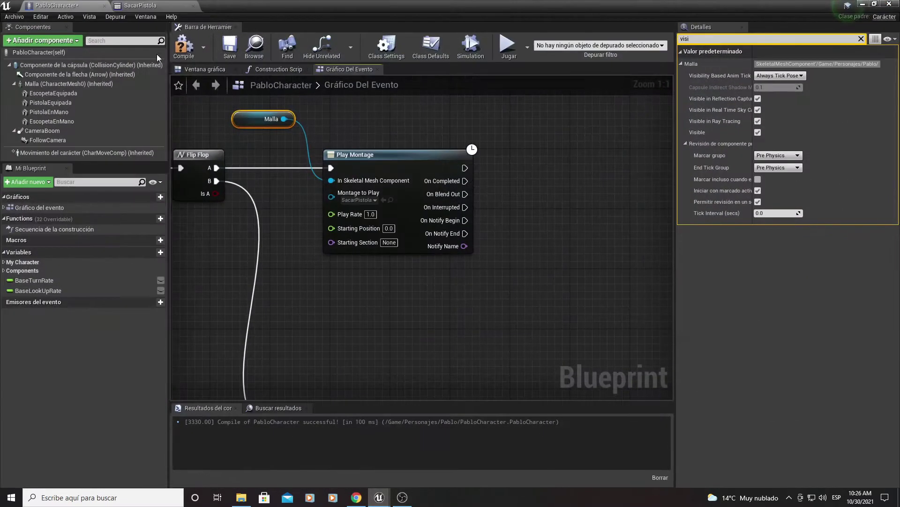
{"action": "mouse_move", "coordinate": [504, 171]}
{"action": "right_mouse_down"}
{"action": "mouse_move", "coordinate": [371, 203]}
{"action": "mouse_move", "coordinate": [401, 184]}
{"action": "right_mouse_up"}
{"action": "left_click", "coordinate": [169, 6]}
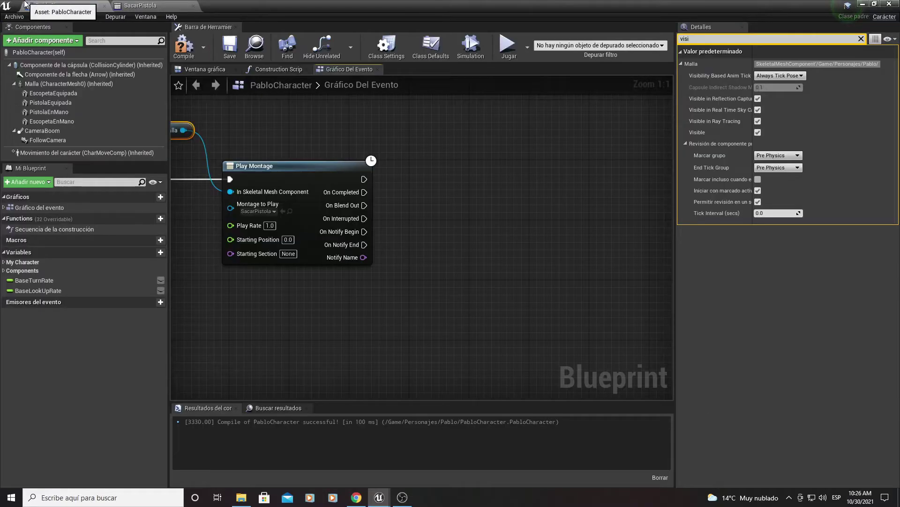
{"action": "left_click", "coordinate": [56, 6]}
{"action": "mouse_move", "coordinate": [349, 181]}
{"action": "right_mouse_down"}
{"action": "mouse_move", "coordinate": [346, 158]}
{"action": "mouse_move", "coordinate": [327, 163]}
{"action": "right_mouse_up"}
{"action": "mouse_move", "coordinate": [347, 160]}
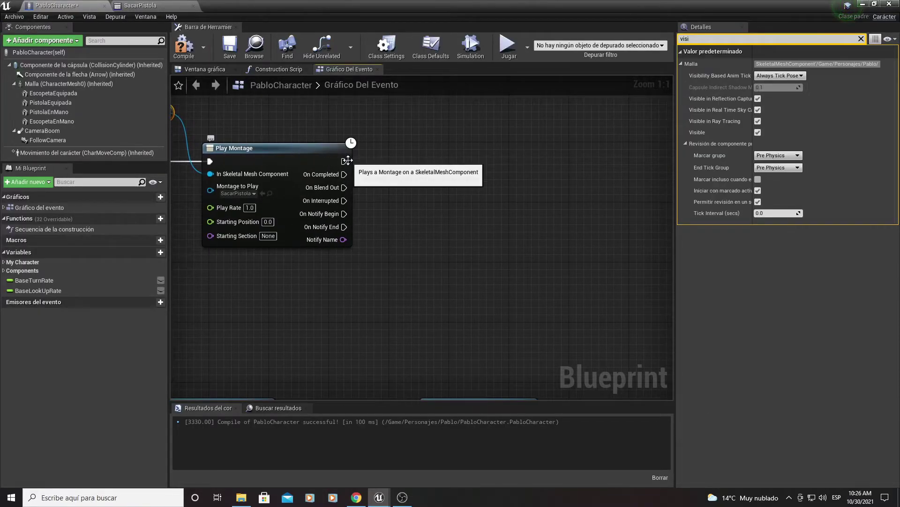
Add an Esperar delay of 0.95 seconds after the Play Montage node
{"action": "left_click_drag", "start_coordinate": [389, 162], "coordinate": [390, 161]}
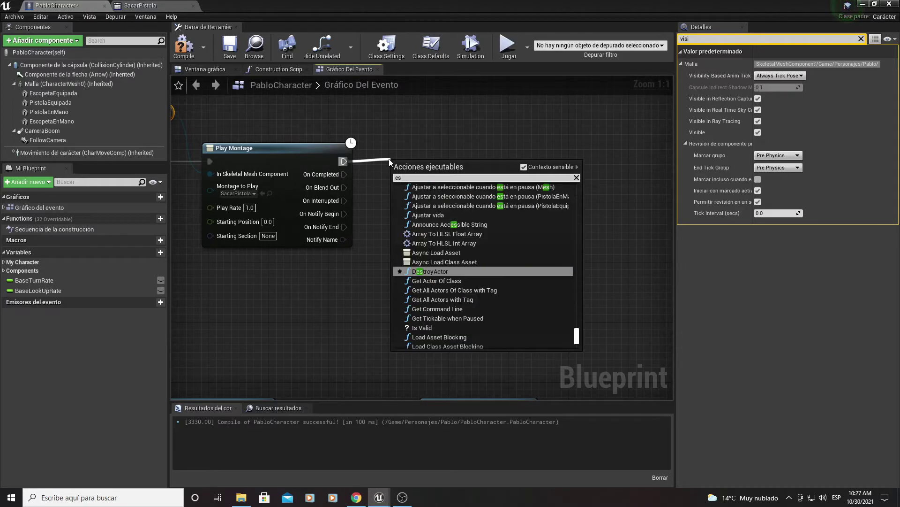
{"action": "type", "text": "esperar"}
{"action": "key", "text": "Return"}
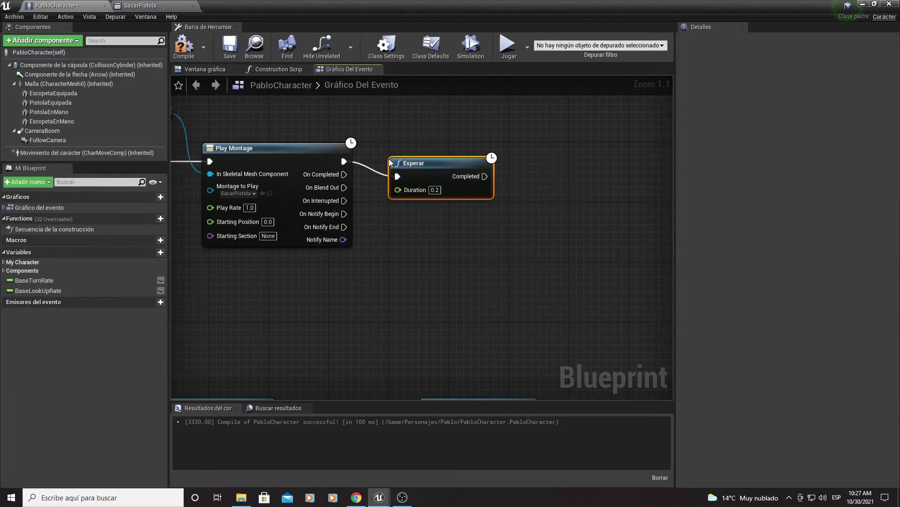
{"action": "mouse_move", "coordinate": [416, 189]}
{"action": "left_click", "coordinate": [436, 190]}
{"action": "type", "text": "0.95"}
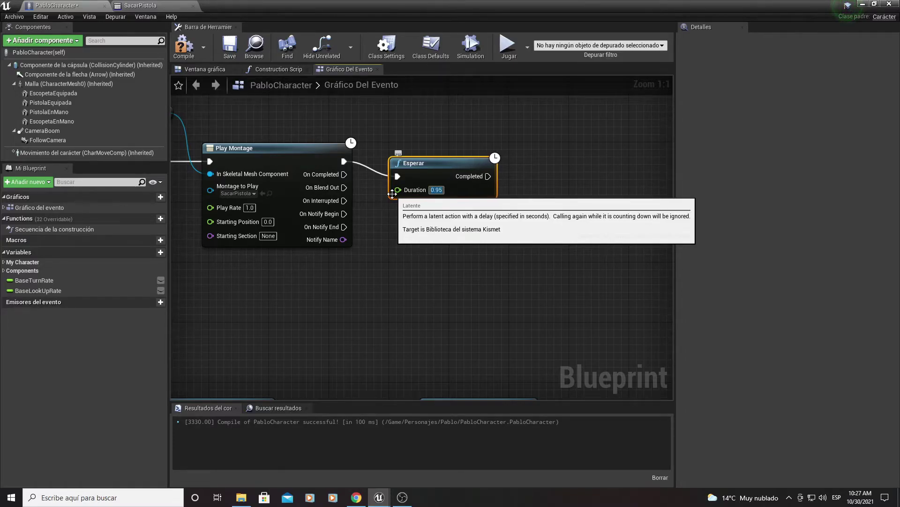
{"action": "left_click_drag", "start_coordinate": [452, 174], "coordinate": [446, 163]}
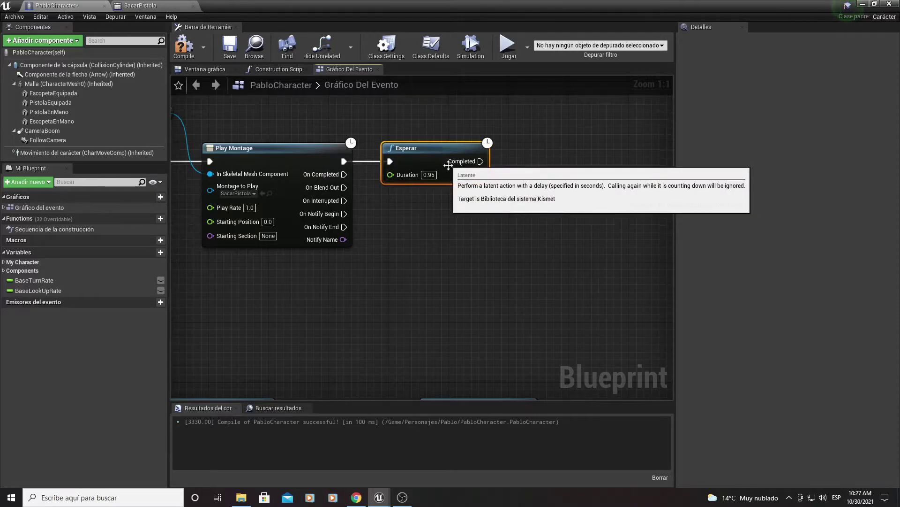
Select the upper visibility-swap nodes and review the whole chain after the delay
{"action": "scroll", "coordinate": [432, 221], "scroll_direction": "down", "scroll_amount": 3}
{"action": "scroll", "coordinate": [261, 249], "scroll_direction": "down", "scroll_amount": 2}
{"action": "mouse_move", "coordinate": [283, 273]}
{"action": "left_mouse_down"}
{"action": "mouse_move", "coordinate": [636, 183]}
{"action": "mouse_move", "coordinate": [567, 163]}
{"action": "mouse_move", "coordinate": [448, 163]}
{"action": "mouse_move", "coordinate": [406, 172]}
{"action": "left_mouse_up"}
{"action": "left_click", "coordinate": [196, 85]}
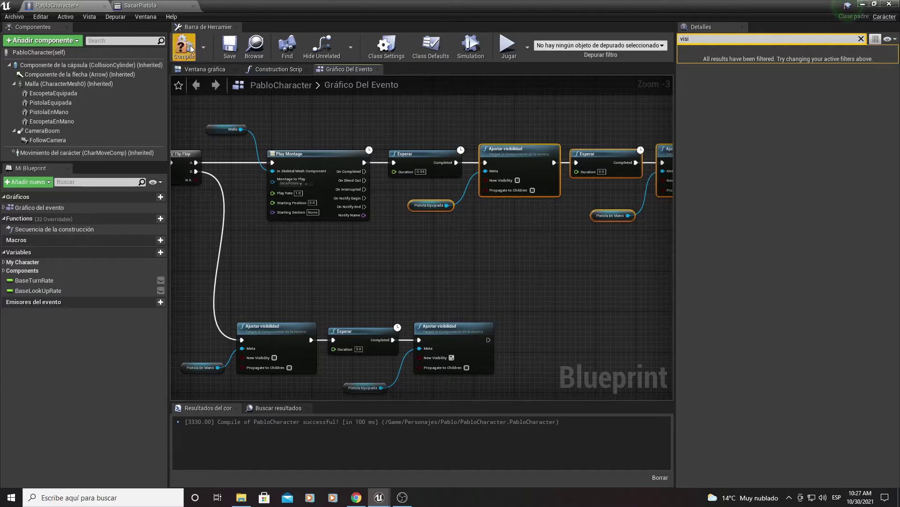
{"action": "left_click", "coordinate": [865, 5]}
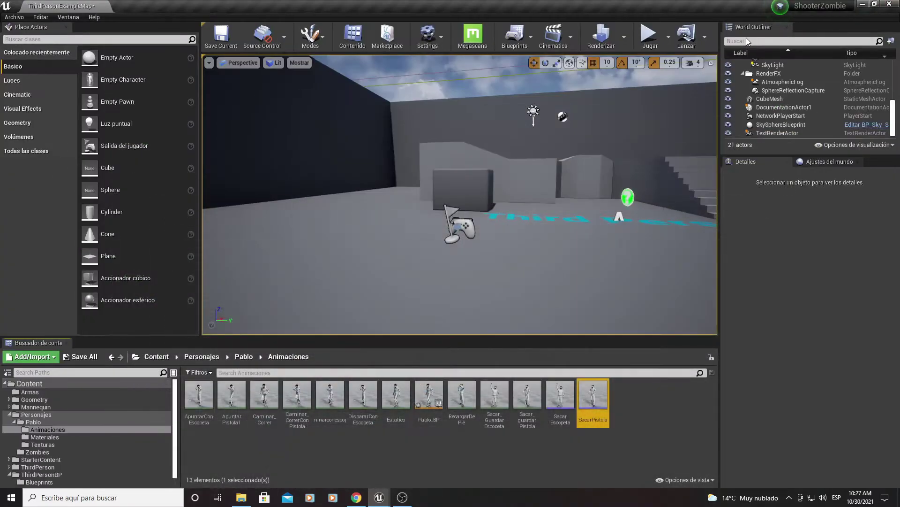
{"action": "left_click", "coordinate": [649, 37]}
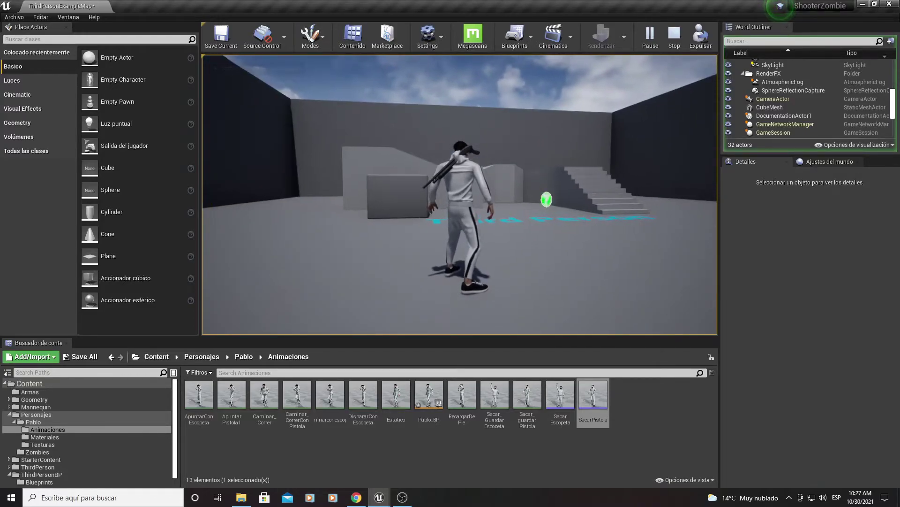
{"action": "key", "text": "Escape"}
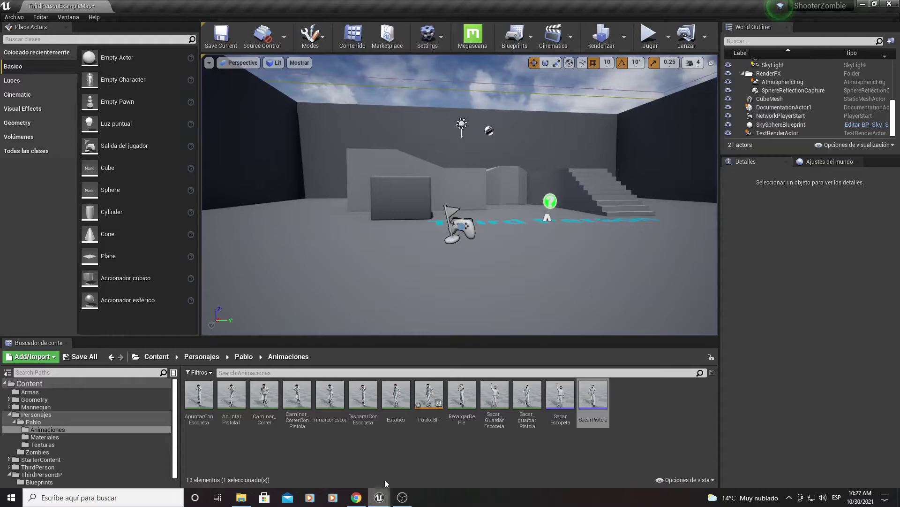
{"action": "mouse_move", "coordinate": [428, 395]}
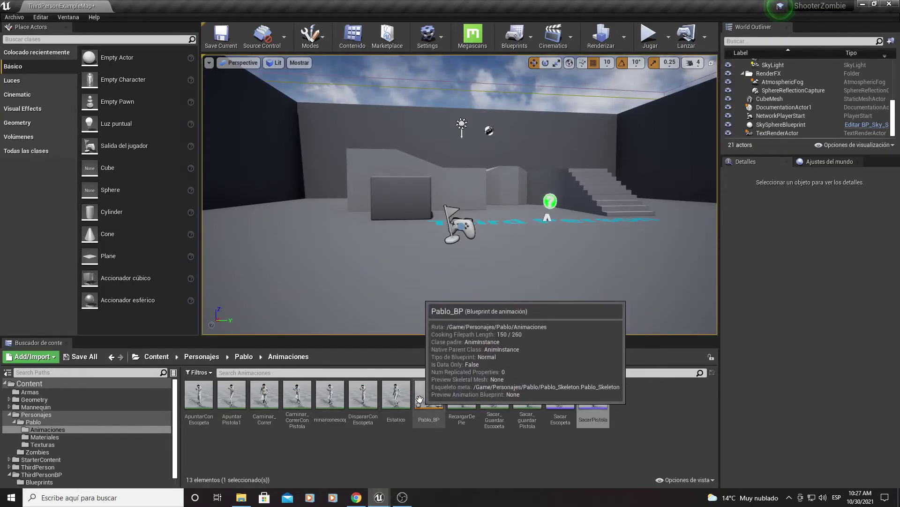
Open Pablo_BP's AnimGraph and move the Animaicones state machine left to make room before the final pose
{"action": "double_click", "coordinate": [421, 400]}
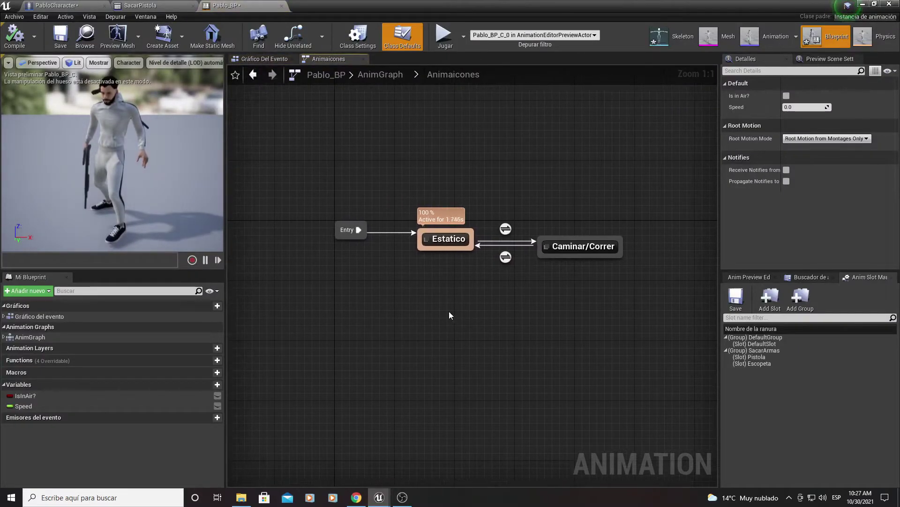
{"action": "left_click", "coordinate": [382, 74]}
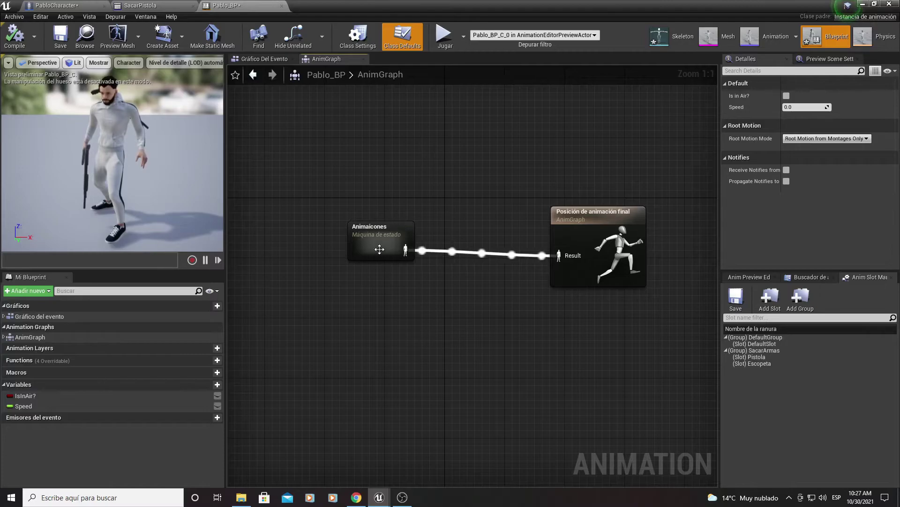
{"action": "left_click", "coordinate": [379, 249]}
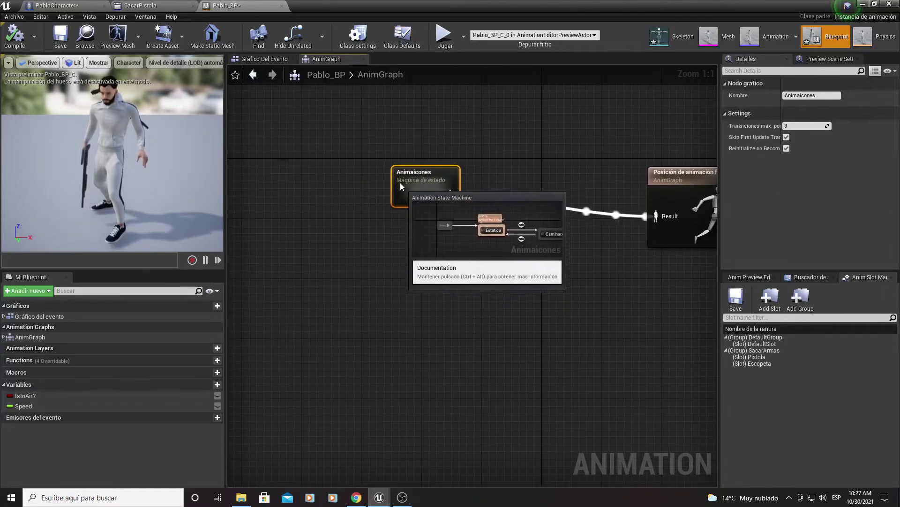
{"action": "left_click_drag", "start_coordinate": [400, 187], "coordinate": [358, 201]}
{"action": "right_click_drag", "start_coordinate": [358, 198], "coordinate": [409, 244]}
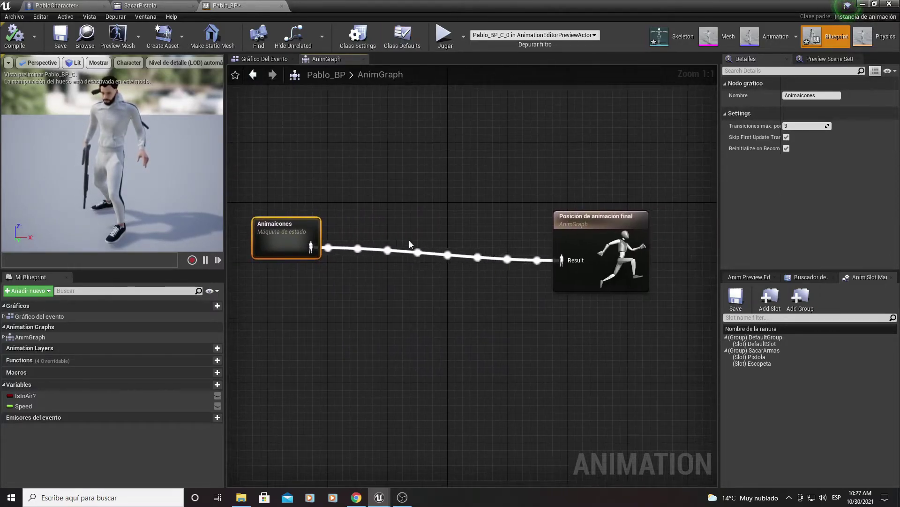
Add two Slot nodes above the wire between Animaicones and the output pose
{"action": "right_click", "coordinate": [420, 186]}
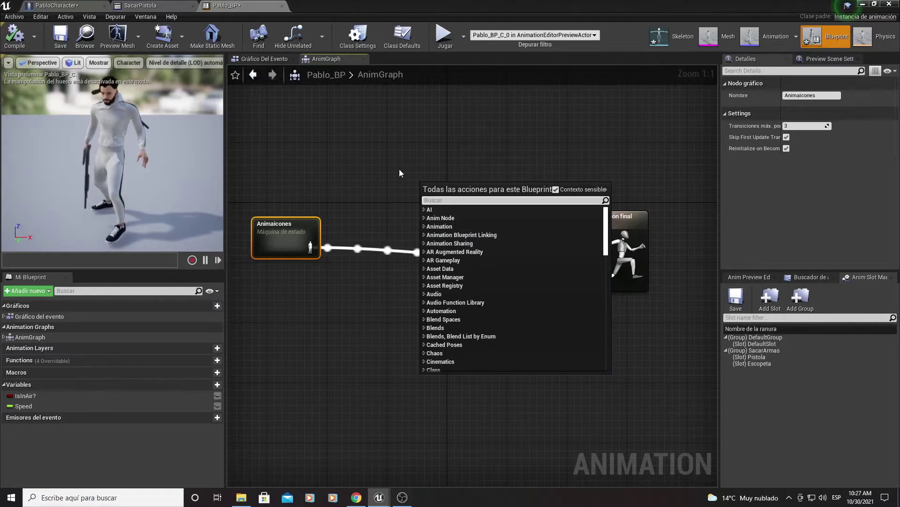
{"action": "type", "text": "slo"}
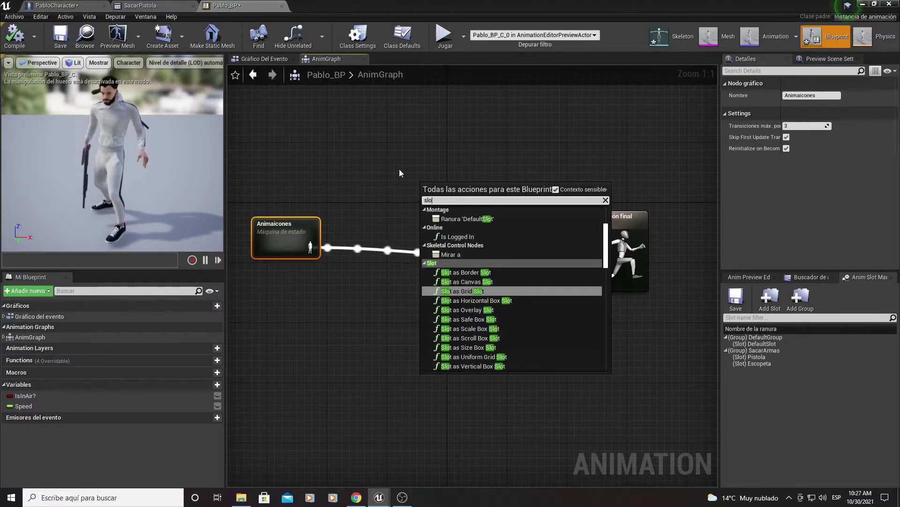
{"action": "left_click", "coordinate": [446, 220]}
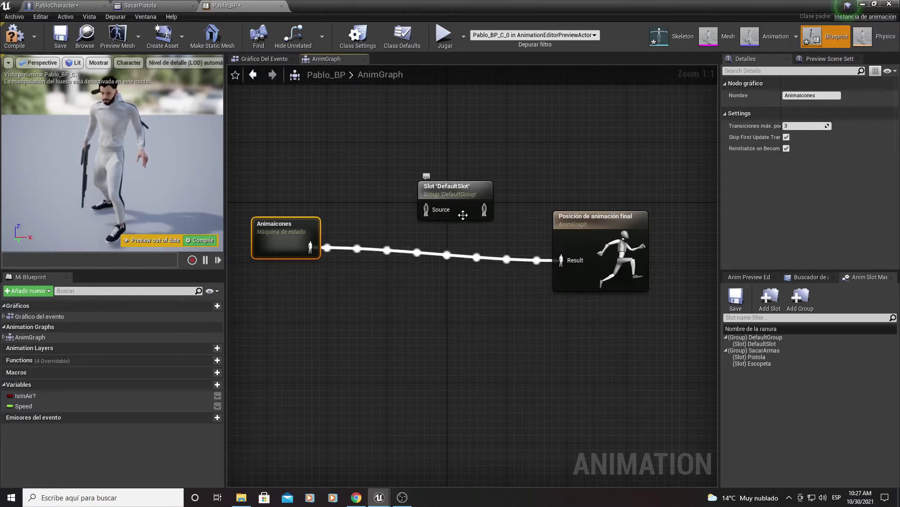
{"action": "left_click_drag", "start_coordinate": [455, 193], "coordinate": [379, 173]}
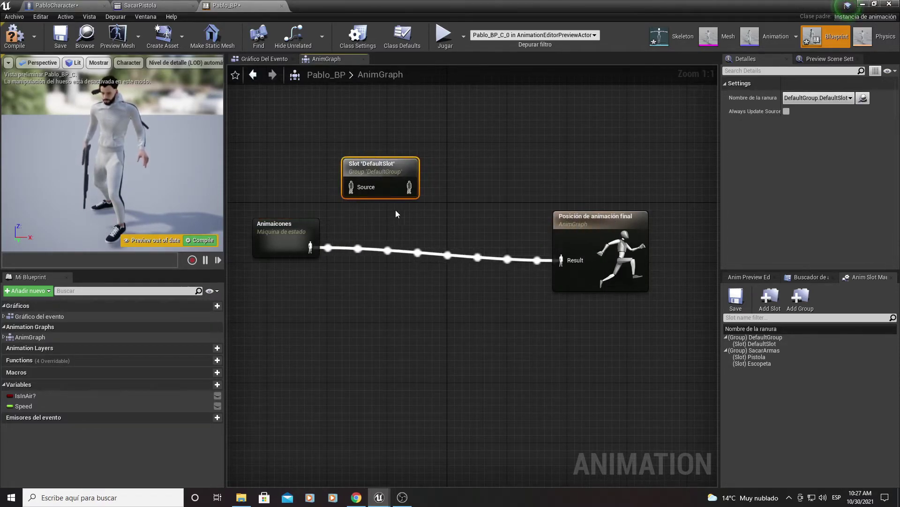
{"action": "key", "text": "ctrl+v"}
{"action": "left_click_drag", "start_coordinate": [454, 212], "coordinate": [455, 166]}
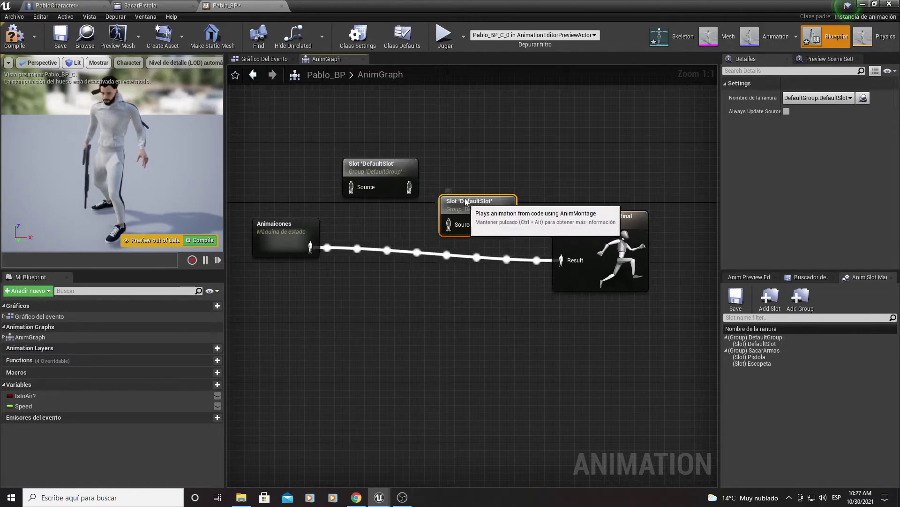
{"action": "left_click", "coordinate": [388, 169]}
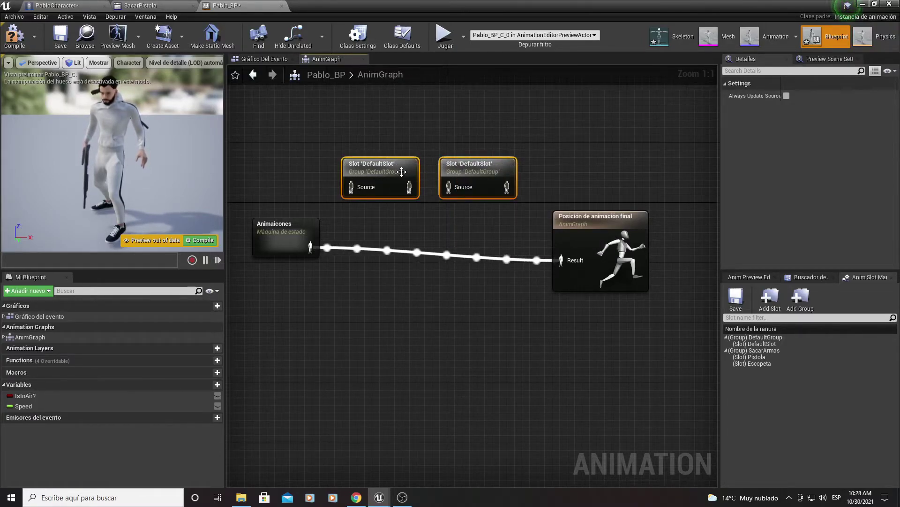
{"action": "left_click_drag", "start_coordinate": [517, 164], "coordinate": [420, 181]}
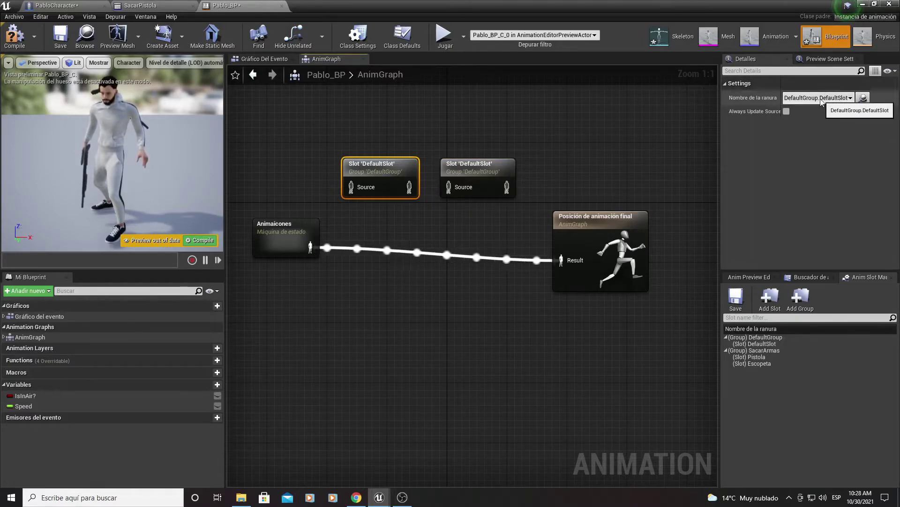
Set the two Slot nodes to SacarArmas.Pistola and SacarArmas.Escopeta
{"action": "left_click", "coordinate": [850, 99]}
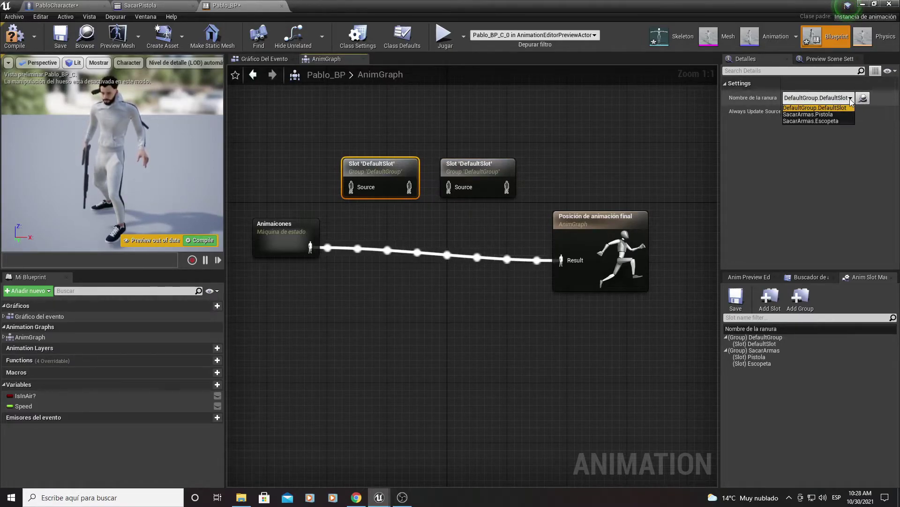
{"action": "left_click", "coordinate": [811, 116]}
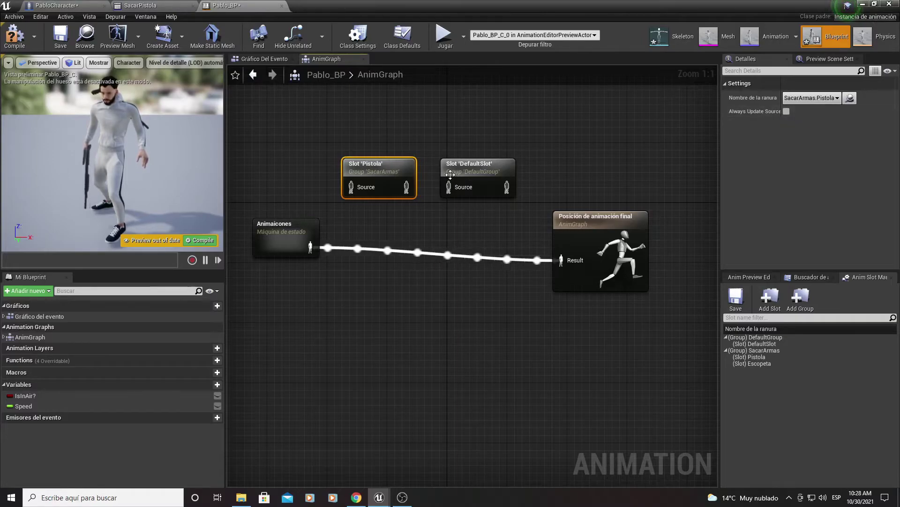
{"action": "left_click", "coordinate": [476, 169]}
{"action": "left_click", "coordinate": [829, 98]}
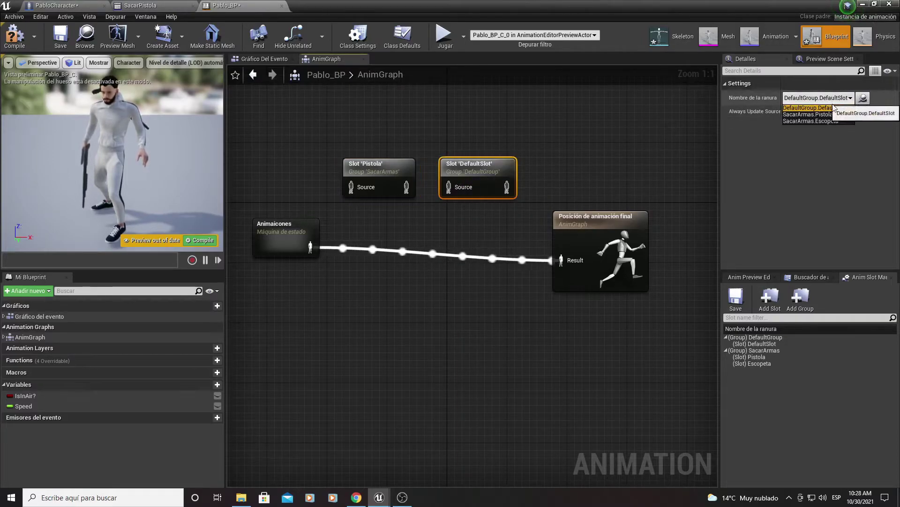
{"action": "left_click", "coordinate": [811, 123]}
{"action": "mouse_move", "coordinate": [530, 154]}
{"action": "right_mouse_down"}
{"action": "mouse_move", "coordinate": [528, 128]}
{"action": "mouse_move", "coordinate": [516, 149]}
{"action": "right_mouse_up"}
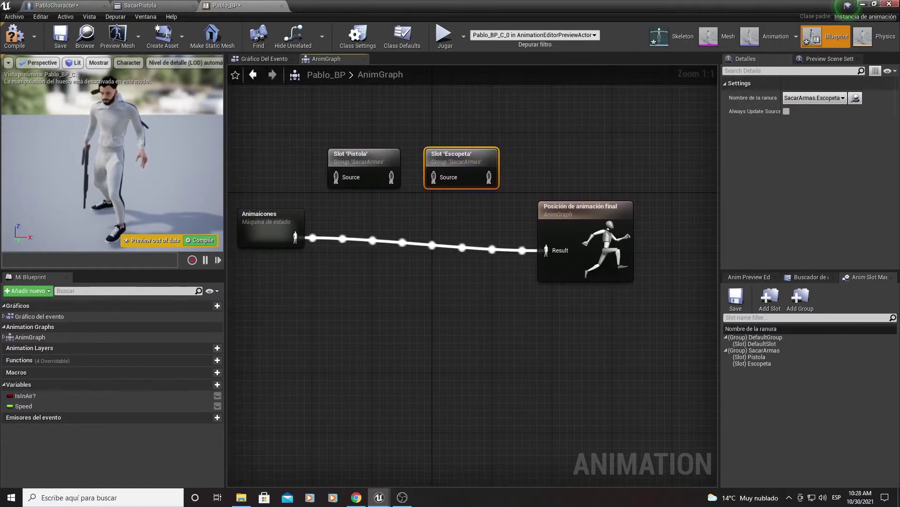
Wire Animaicones into Pistola, Pistola into Escopeta, then compile and save the animation blueprint
{"action": "left_click", "coordinate": [863, 5]}
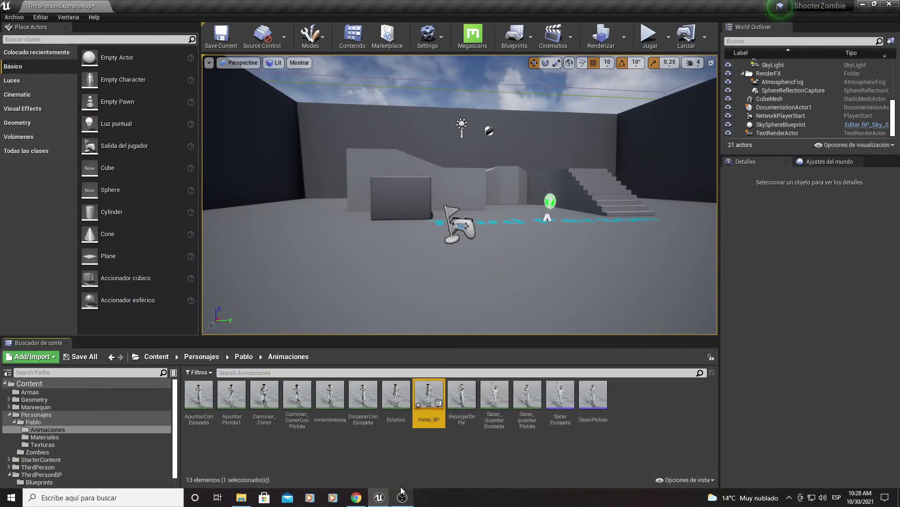
{"action": "left_click", "coordinate": [432, 434]}
{"action": "right_click", "coordinate": [392, 290]}
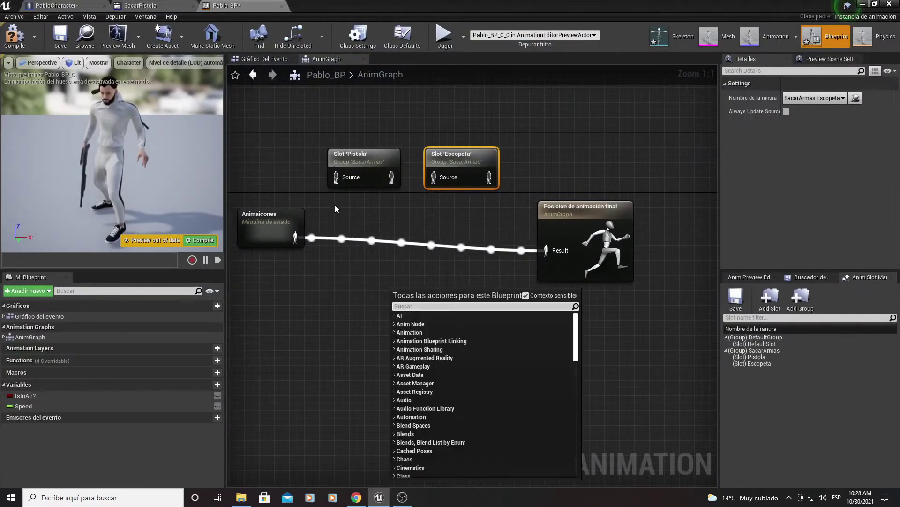
{"action": "left_click_drag", "start_coordinate": [295, 237], "coordinate": [301, 244]}
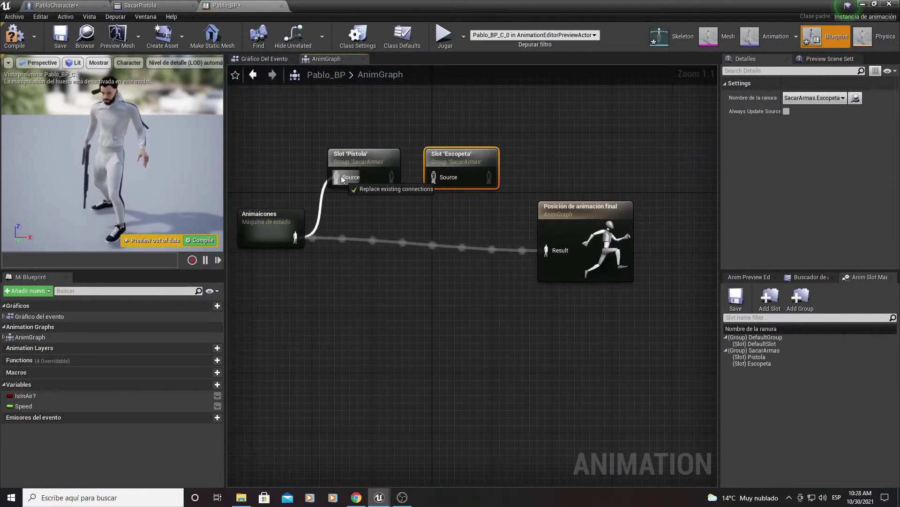
{"action": "left_click_drag", "start_coordinate": [330, 189], "coordinate": [336, 178]}
{"action": "left_click_drag", "start_coordinate": [489, 177], "coordinate": [539, 214]}
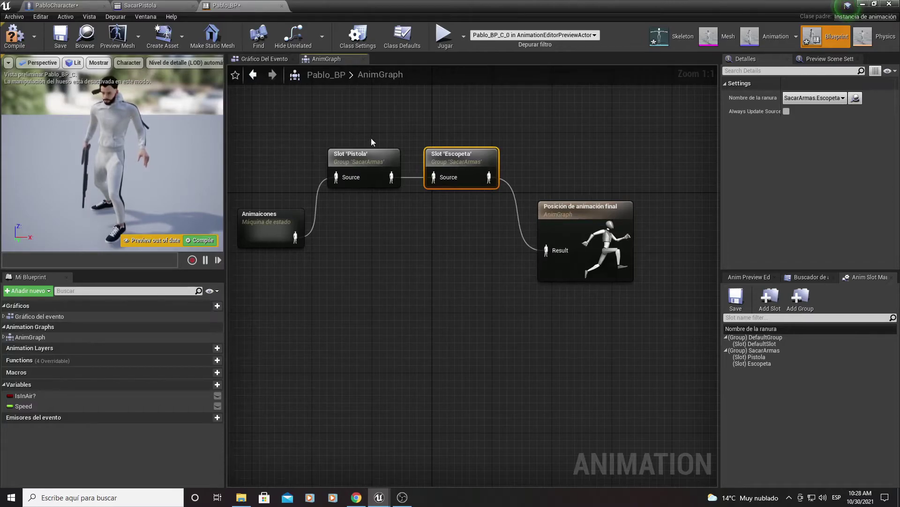
{"action": "left_click", "coordinate": [4, 44]}
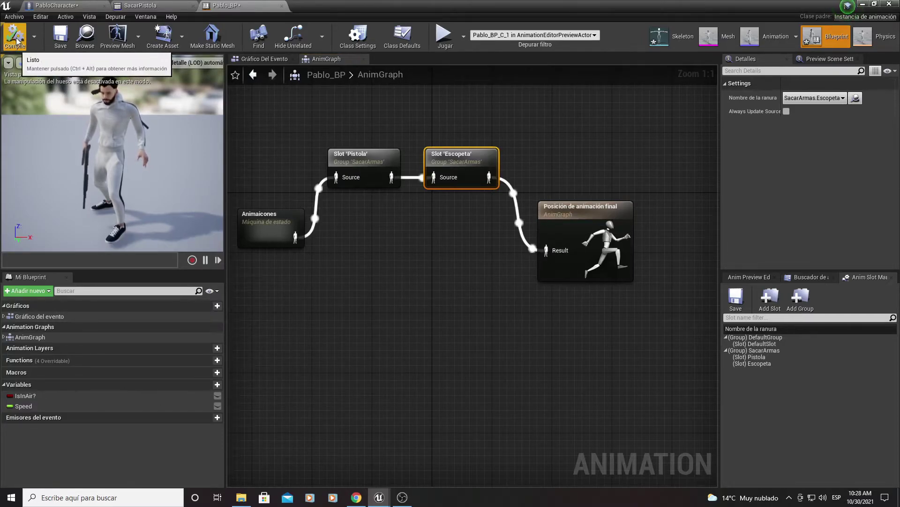
{"action": "left_click", "coordinate": [56, 39]}
{"action": "left_click", "coordinate": [862, 4]}
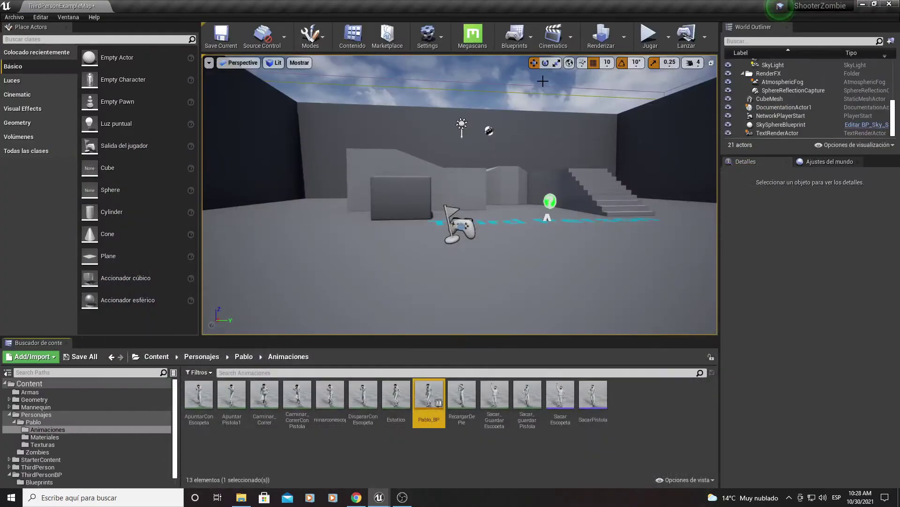
{"action": "left_click", "coordinate": [649, 34]}
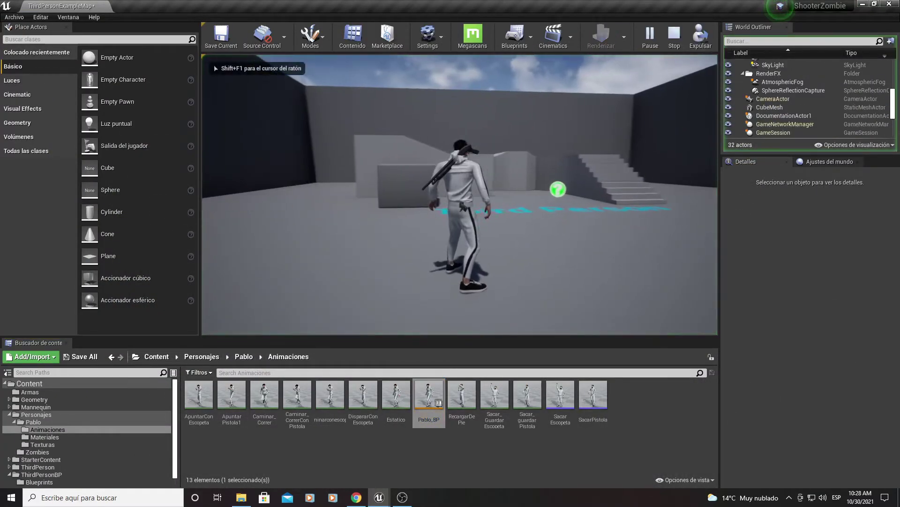
{"action": "key", "text": "w"}
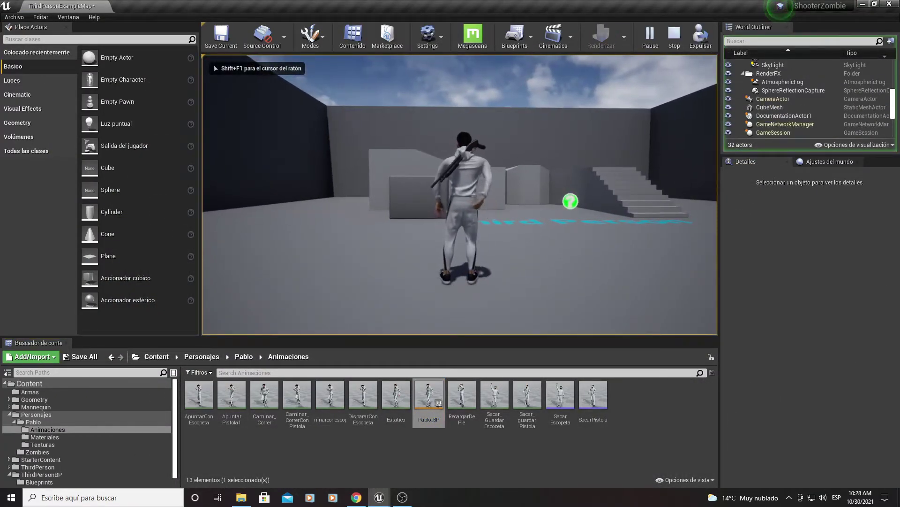
{"action": "key", "text": "2"}
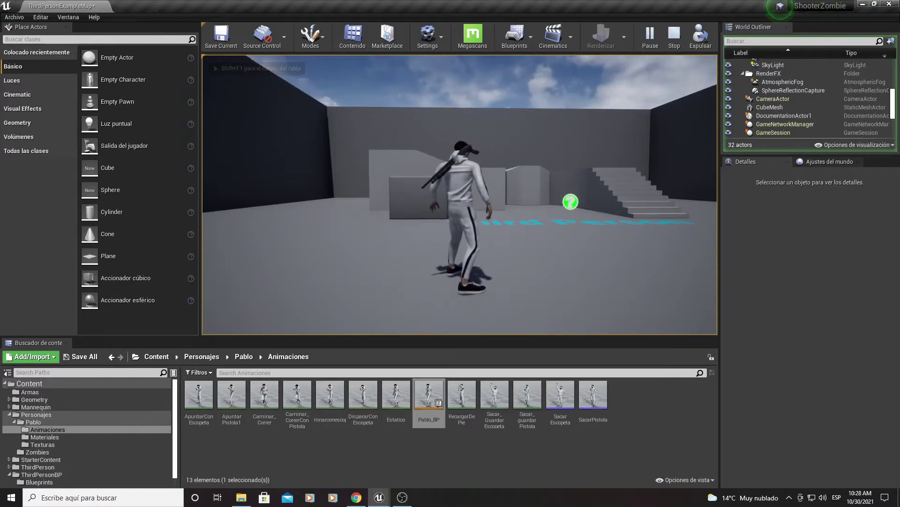
{"action": "key", "text": "Escape"}
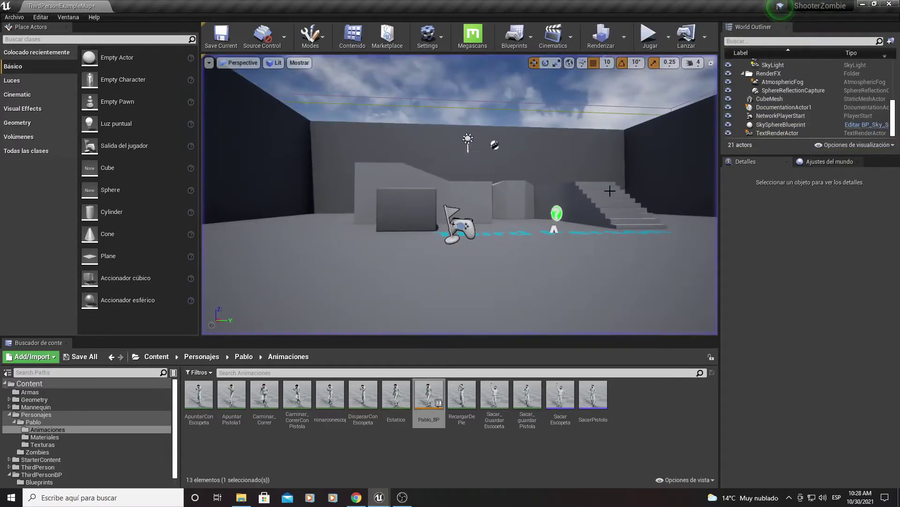
{"action": "left_click", "coordinate": [429, 450]}
{"action": "mouse_move", "coordinate": [379, 497]}
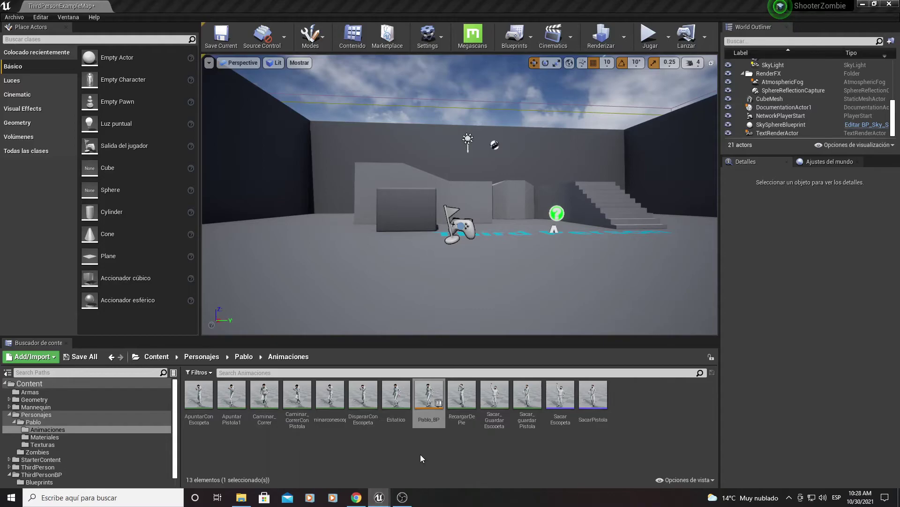
In PabloCharacter's event graph, delete the 3.0-second wait node between the pistol visibility nodes
{"action": "left_click", "coordinate": [66, 5]}
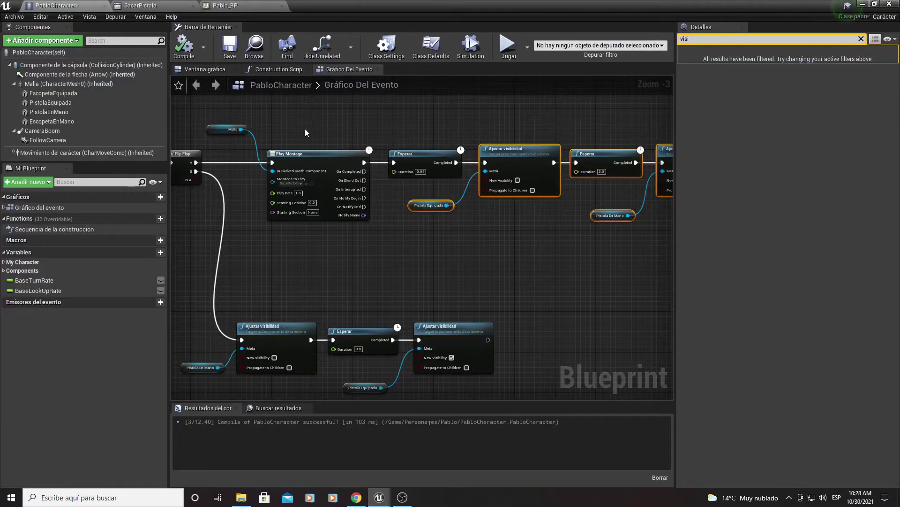
{"action": "right_click_drag", "start_coordinate": [304, 132], "coordinate": [320, 151]}
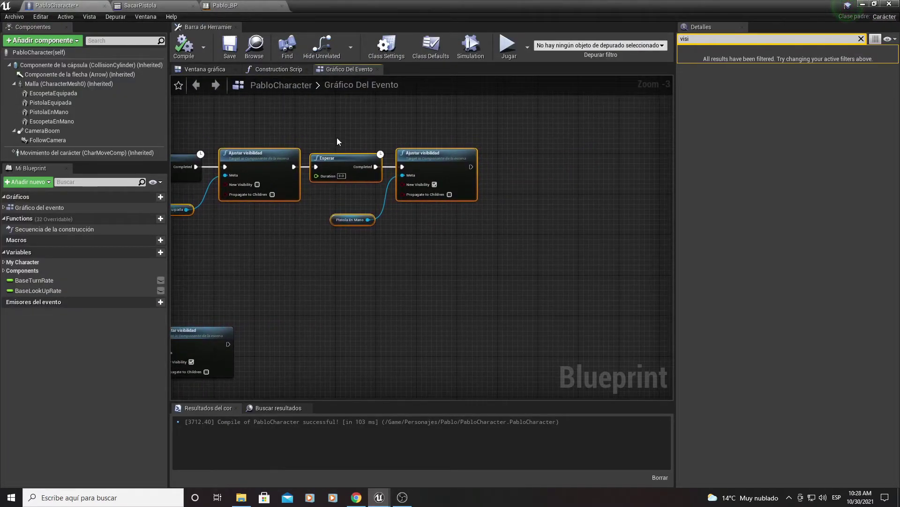
{"action": "left_click", "coordinate": [343, 169]}
{"action": "scroll", "coordinate": [344, 193], "scroll_direction": "up", "scroll_amount": 2}
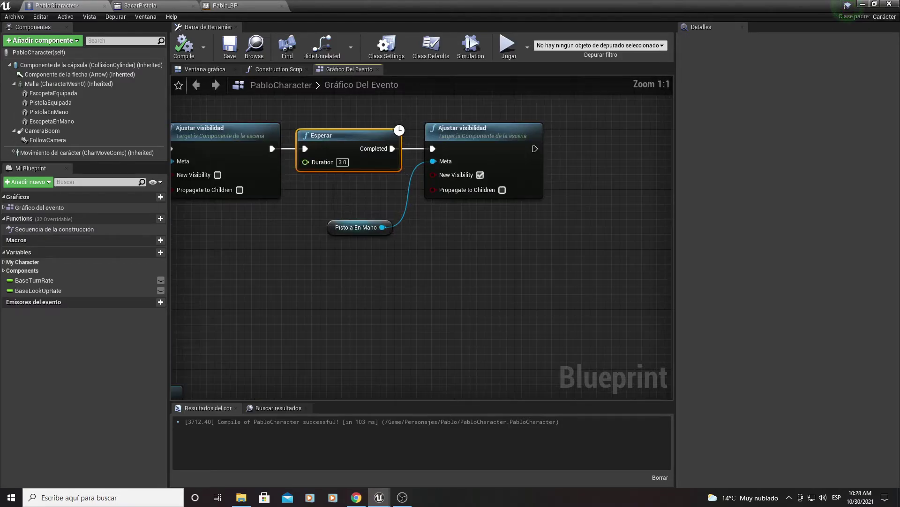
{"action": "scroll", "coordinate": [352, 207], "scroll_direction": "up", "scroll_amount": 1}
{"action": "key", "text": "Delete"}
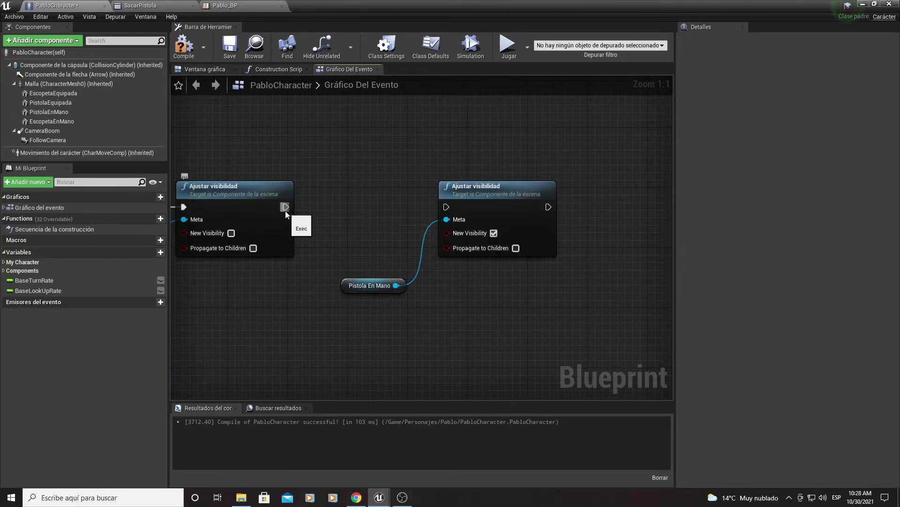
Link the two visibility nodes directly, compile PabloCharacter, and return to the level editor
{"action": "left_click_drag", "start_coordinate": [406, 216], "coordinate": [446, 206]}
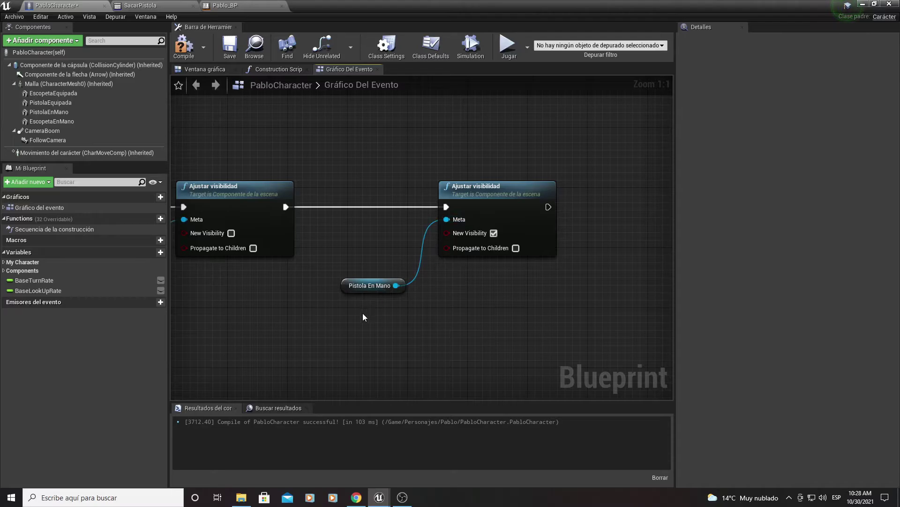
{"action": "mouse_move", "coordinate": [364, 316]}
{"action": "left_mouse_down"}
{"action": "mouse_move", "coordinate": [537, 197]}
{"action": "mouse_move", "coordinate": [416, 196]}
{"action": "left_mouse_up"}
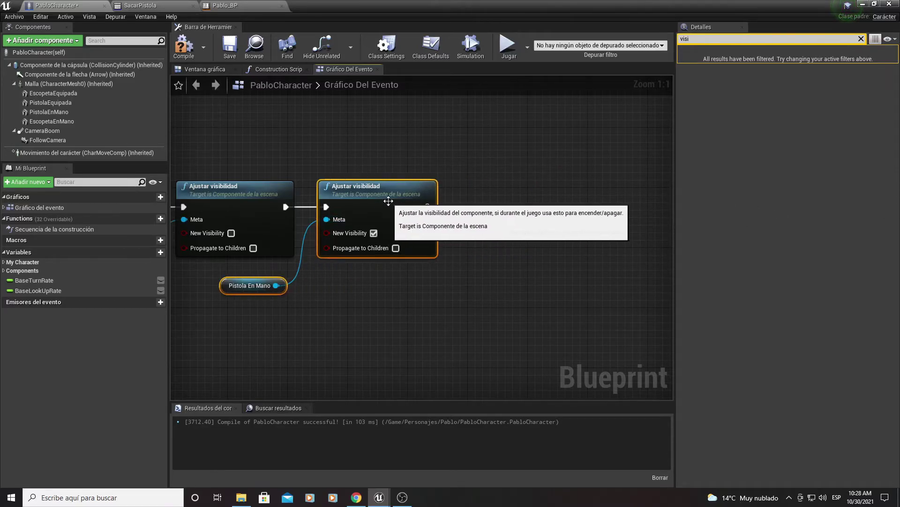
{"action": "left_click", "coordinate": [206, 115]}
{"action": "left_click", "coordinate": [181, 58]}
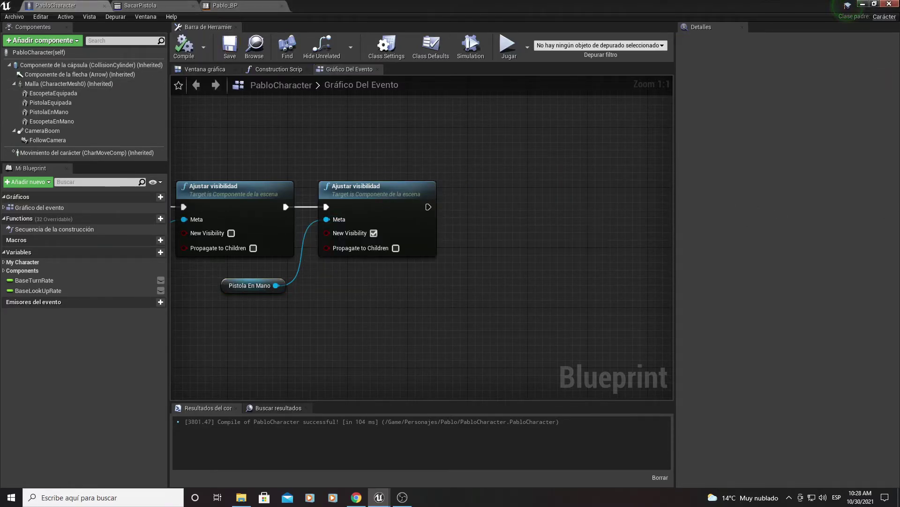
{"action": "left_click", "coordinate": [875, 4]}
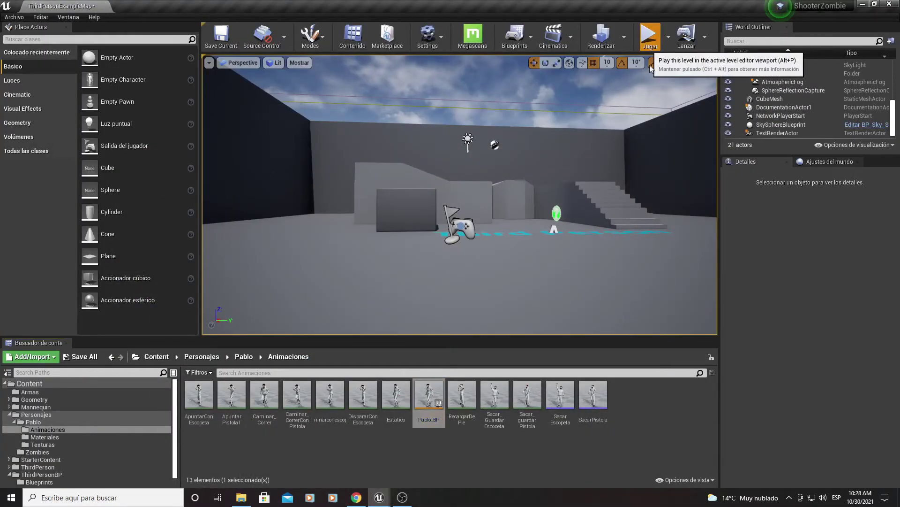
{"action": "left_click", "coordinate": [650, 38]}
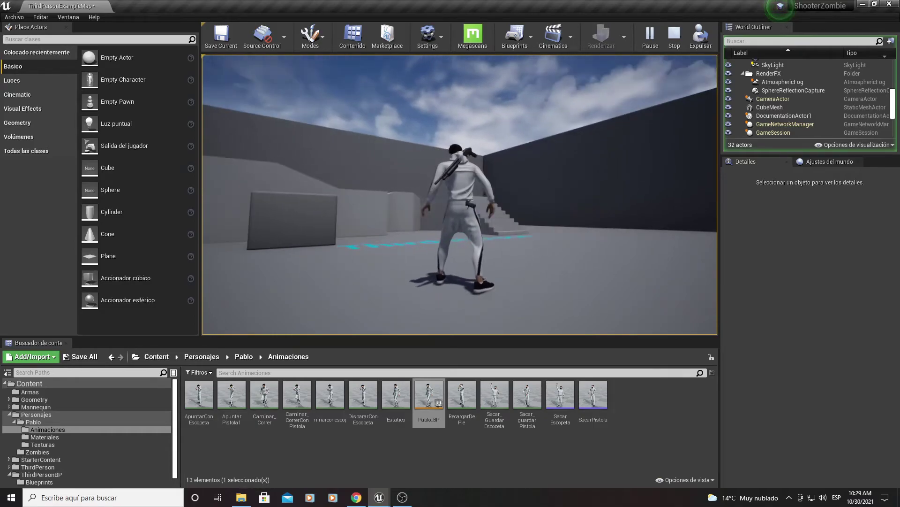
{"action": "key", "text": "Escape"}
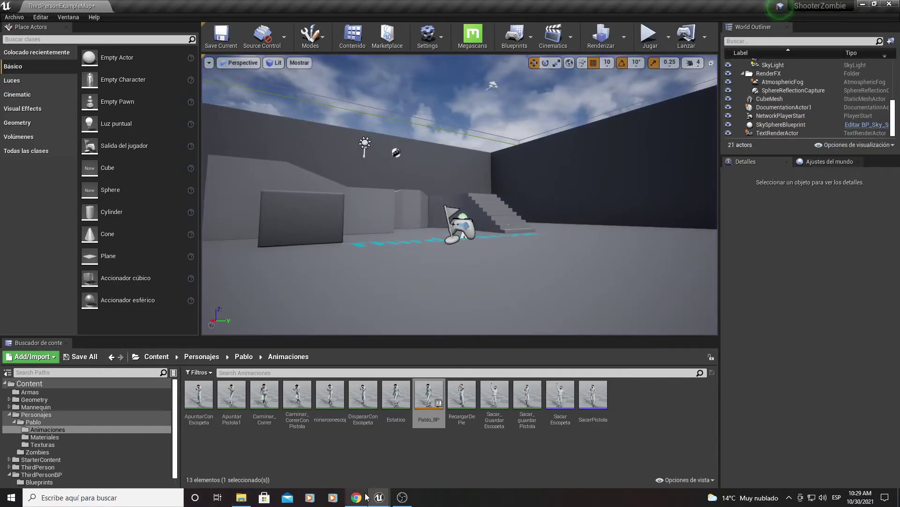
Duplicate the Malla and Play Montage nodes and drive the copy from Flip Flop's B output
{"action": "mouse_move", "coordinate": [379, 497]}
{"action": "left_click", "coordinate": [430, 453]}
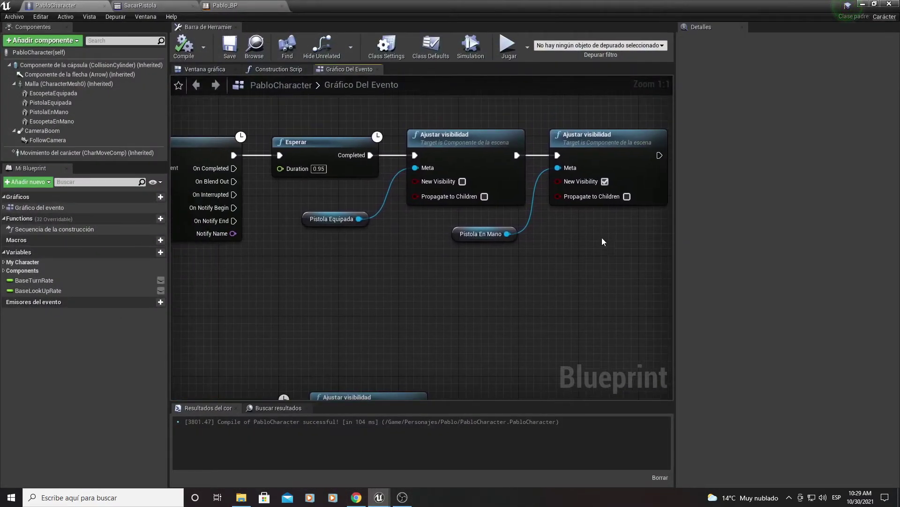
{"action": "scroll", "coordinate": [602, 238], "scroll_direction": "down", "scroll_amount": 2}
{"action": "mouse_move", "coordinate": [503, 270]}
{"action": "right_mouse_down"}
{"action": "mouse_move", "coordinate": [464, 300]}
{"action": "mouse_move", "coordinate": [364, 178]}
{"action": "mouse_move", "coordinate": [439, 281]}
{"action": "right_mouse_up"}
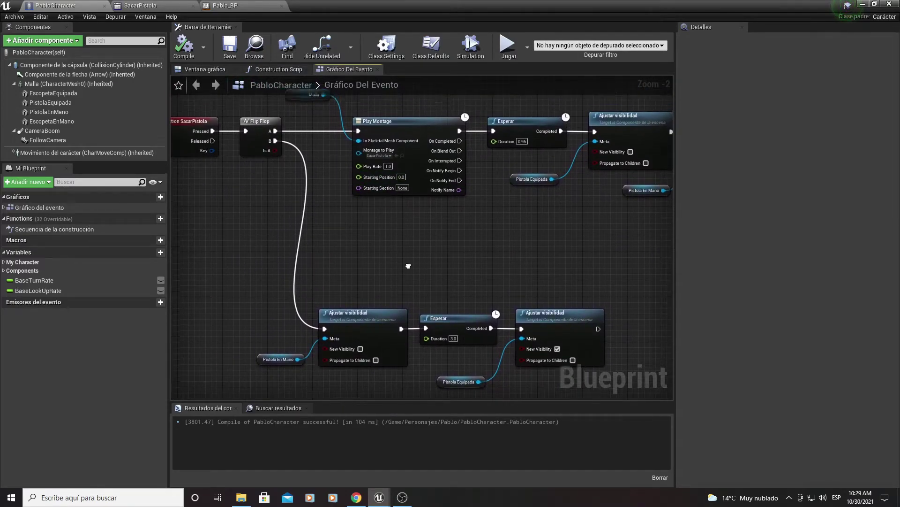
{"action": "left_click_drag", "start_coordinate": [334, 119], "coordinate": [334, 120]}
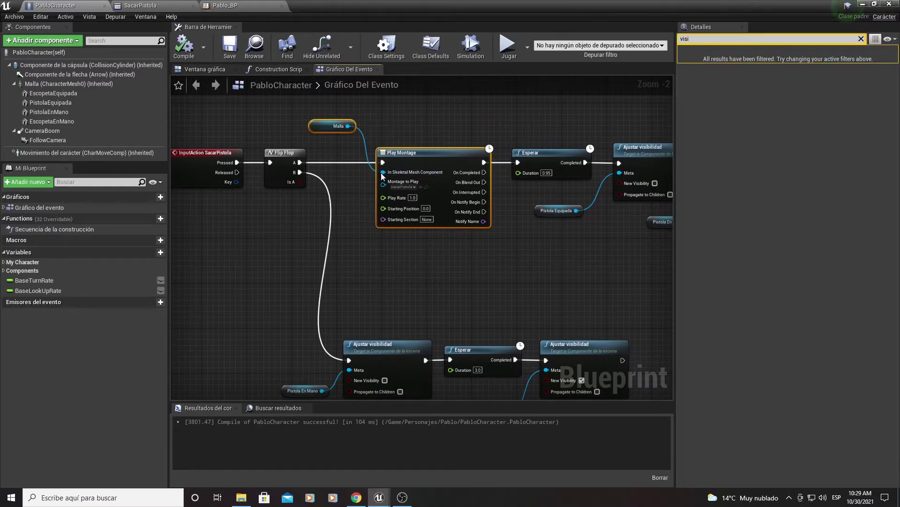
{"action": "right_click_drag", "start_coordinate": [381, 175], "coordinate": [371, 96]}
{"action": "mouse_move", "coordinate": [390, 94]}
{"action": "left_mouse_down"}
{"action": "mouse_move", "coordinate": [378, 246]}
{"action": "mouse_move", "coordinate": [306, 183]}
{"action": "left_mouse_up"}
{"action": "right_click_drag", "start_coordinate": [294, 95], "coordinate": [311, 151]}
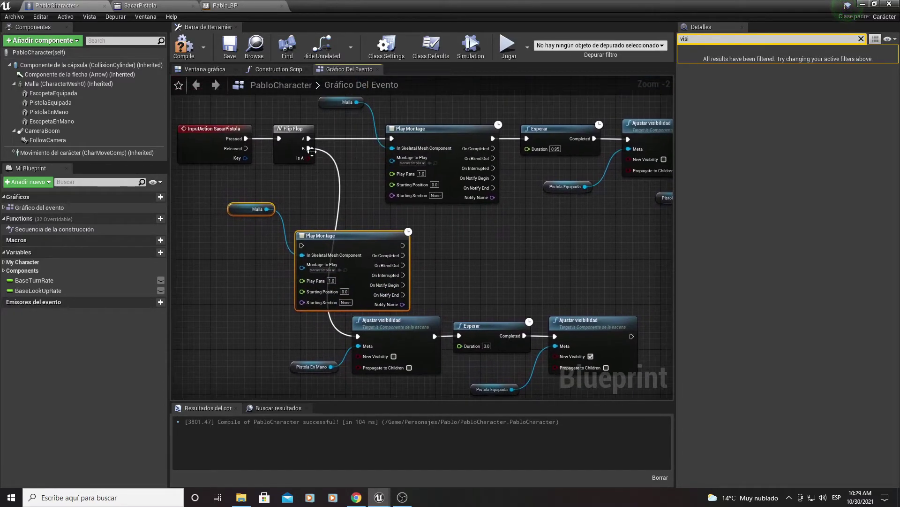
{"action": "left_click_drag", "start_coordinate": [309, 149], "coordinate": [302, 246]}
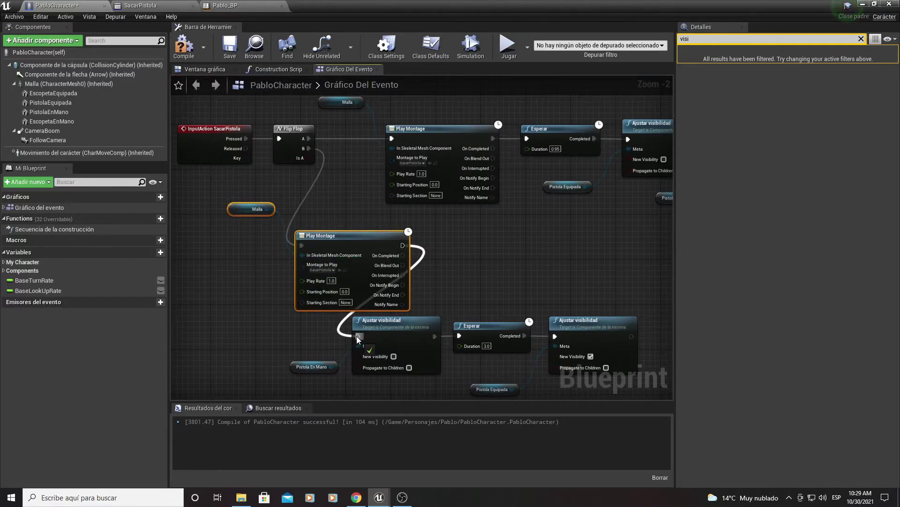
Add a 0.95-second wait after the second montage, feeding into the hide-pistol visibility node
{"action": "left_click_drag", "start_coordinate": [545, 122], "coordinate": [539, 137]}
{"action": "left_click", "coordinate": [539, 136]}
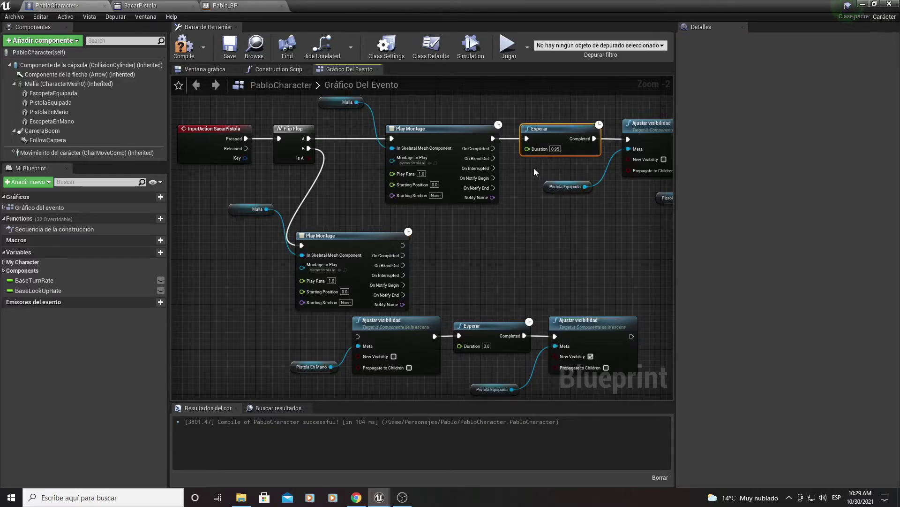
{"action": "left_click", "coordinate": [522, 179]}
{"action": "key", "text": "ctrl+v"}
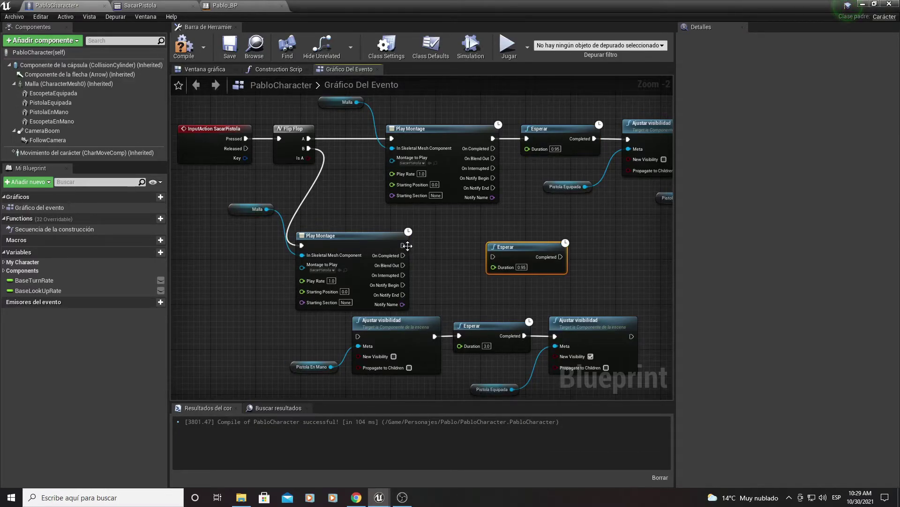
{"action": "left_click_drag", "start_coordinate": [492, 263], "coordinate": [492, 256]}
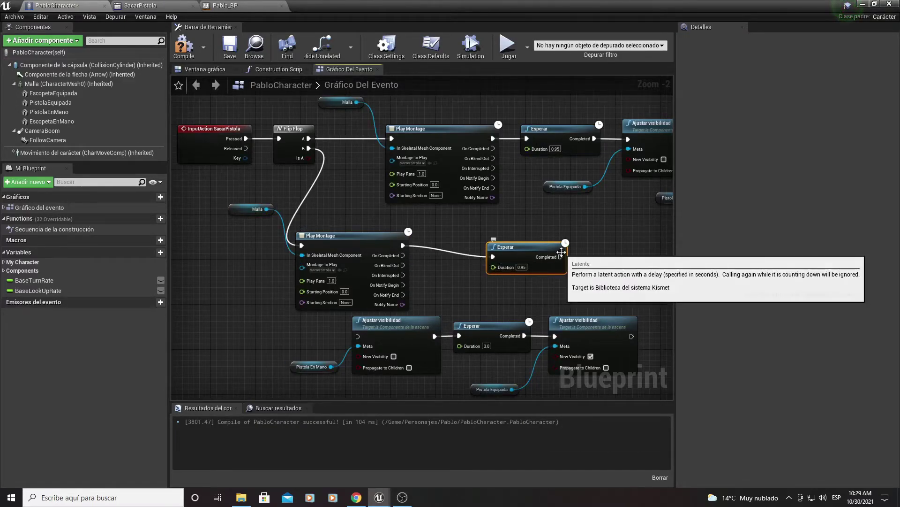
{"action": "mouse_move", "coordinate": [560, 257]}
{"action": "left_mouse_down"}
{"action": "mouse_move", "coordinate": [359, 327]}
{"action": "mouse_move", "coordinate": [359, 336]}
{"action": "left_mouse_up"}
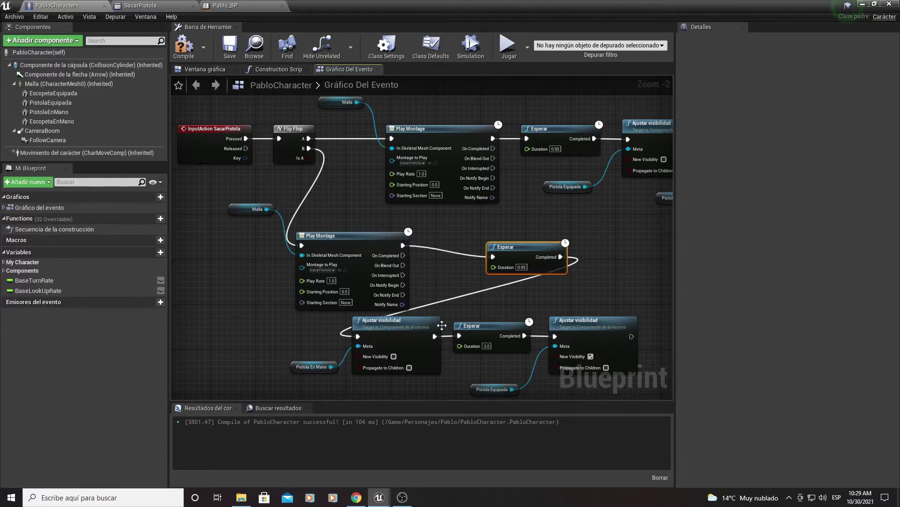
{"action": "right_click_drag", "start_coordinate": [341, 392], "coordinate": [337, 310]}
Rearrange the lower row so the montage, Malla, wait and visibility nodes line up
{"action": "left_click_drag", "start_coordinate": [294, 325], "coordinate": [582, 268]}
{"action": "mouse_move", "coordinate": [366, 250]}
{"action": "left_mouse_down"}
{"action": "mouse_move", "coordinate": [502, 332]}
{"action": "mouse_move", "coordinate": [512, 269]}
{"action": "left_mouse_up"}
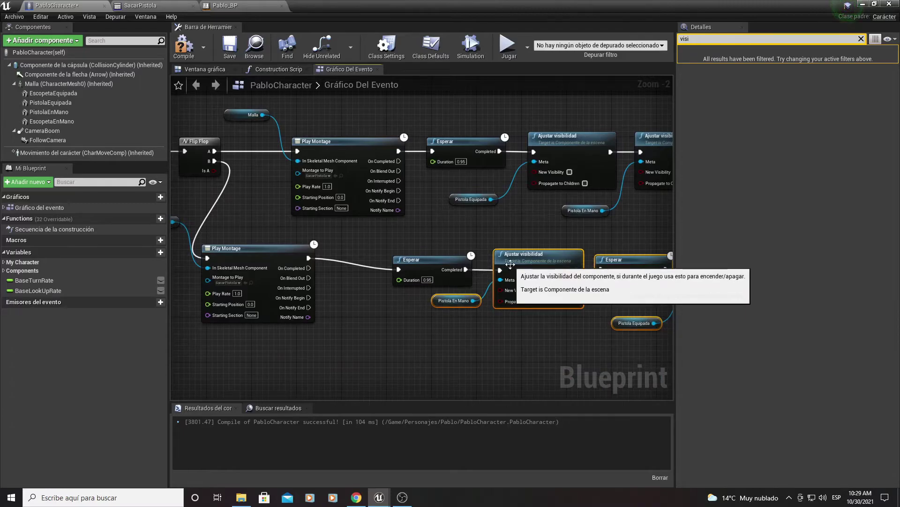
{"action": "right_click_drag", "start_coordinate": [196, 354], "coordinate": [262, 321]}
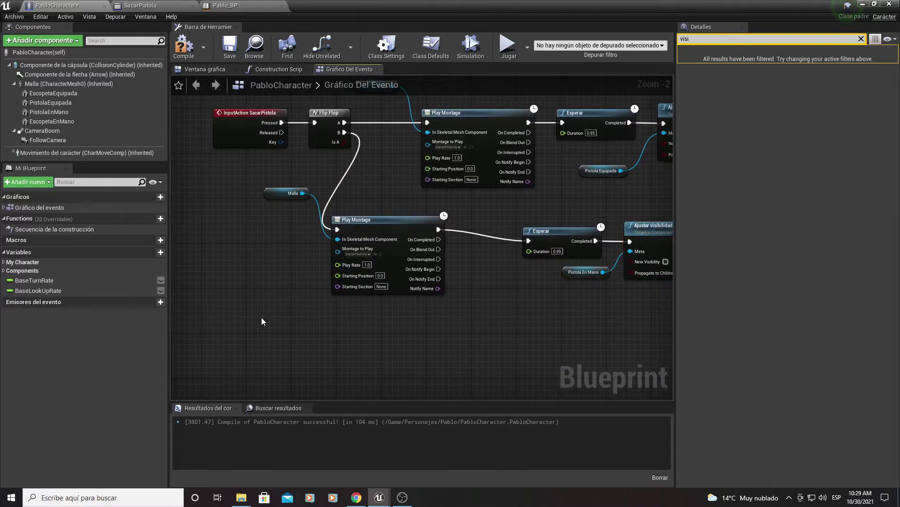
{"action": "left_click_drag", "start_coordinate": [377, 220], "coordinate": [466, 220]}
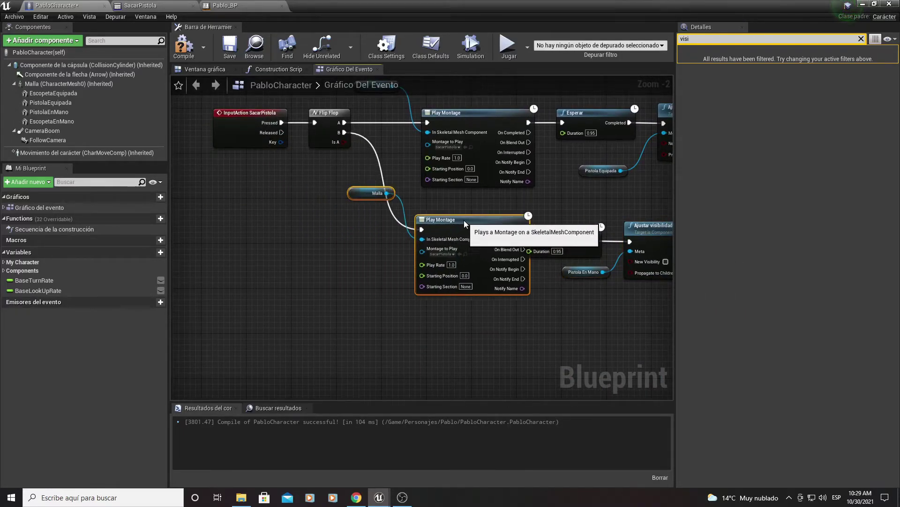
{"action": "right_click_drag", "start_coordinate": [600, 331], "coordinate": [454, 296]}
{"action": "mouse_move", "coordinate": [454, 288]}
{"action": "left_mouse_down"}
{"action": "mouse_move", "coordinate": [703, 229]}
{"action": "mouse_move", "coordinate": [527, 198]}
{"action": "left_mouse_up"}
{"action": "right_click_drag", "start_coordinate": [480, 210], "coordinate": [540, 215]}
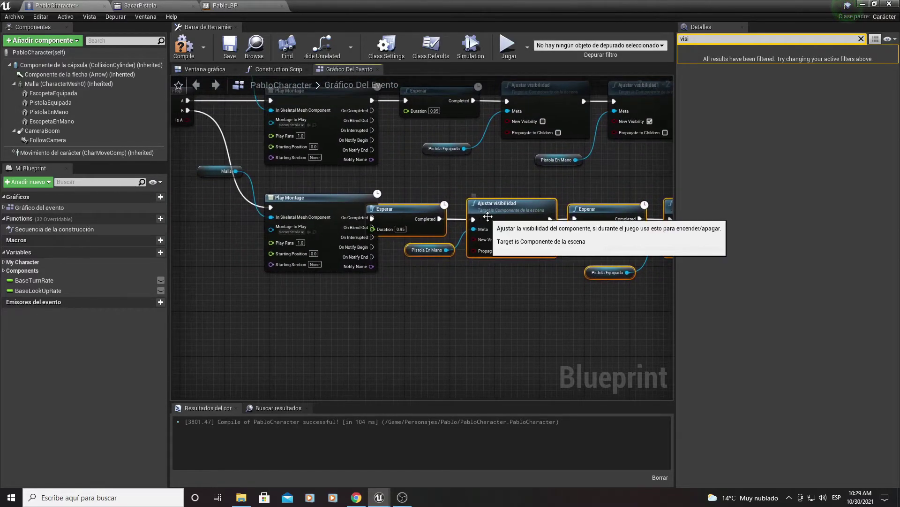
{"action": "left_click_drag", "start_coordinate": [539, 215], "coordinate": [541, 204]}
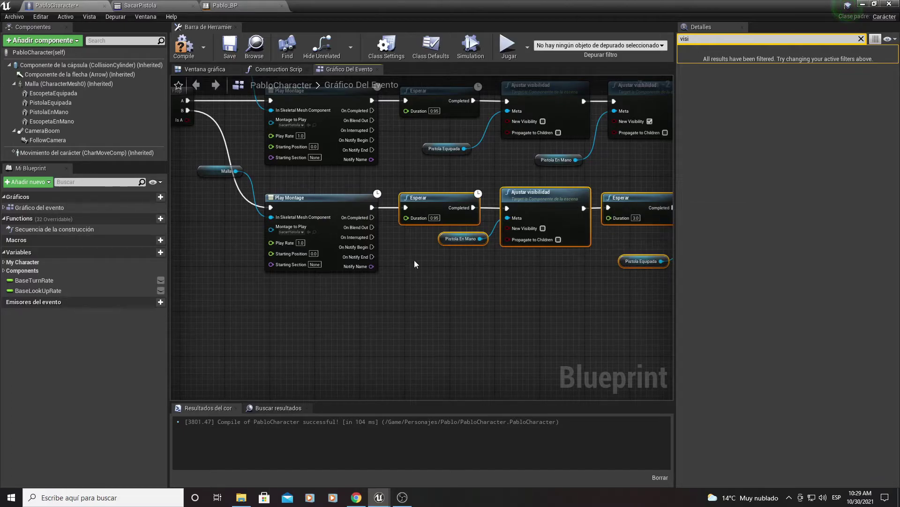
{"action": "right_click_drag", "start_coordinate": [415, 260], "coordinate": [441, 257]}
{"action": "left_click_drag", "start_coordinate": [231, 163], "coordinate": [225, 235]}
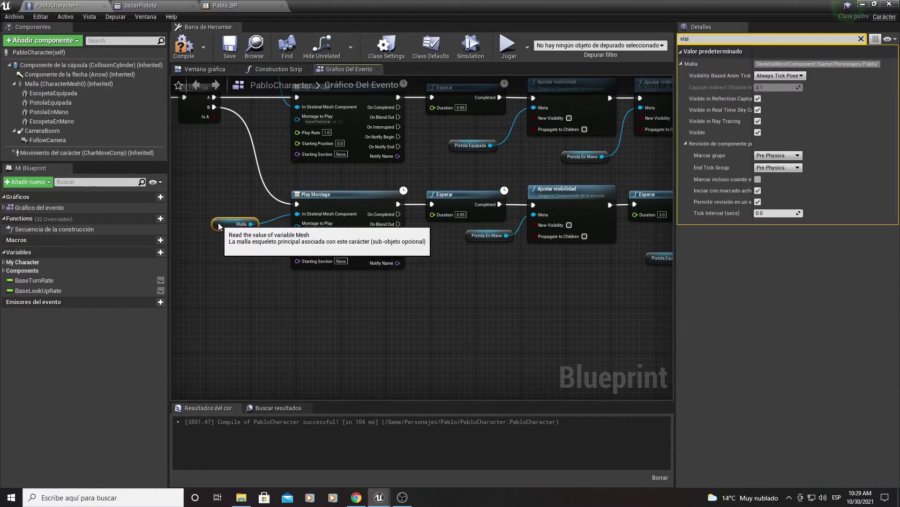
{"action": "right_click_drag", "start_coordinate": [218, 223], "coordinate": [106, 219]}
{"action": "right_click_drag", "start_coordinate": [549, 166], "coordinate": [400, 155]}
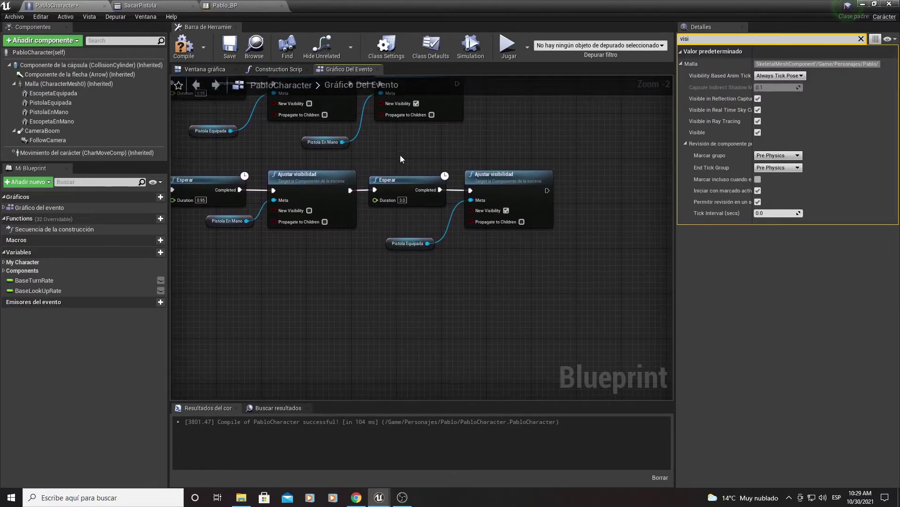
Delete the 3-second wait, pull the final visibility nodes closer, compile, and return to the level editor
{"action": "left_click", "coordinate": [400, 199]}
{"action": "key", "text": "Delete"}
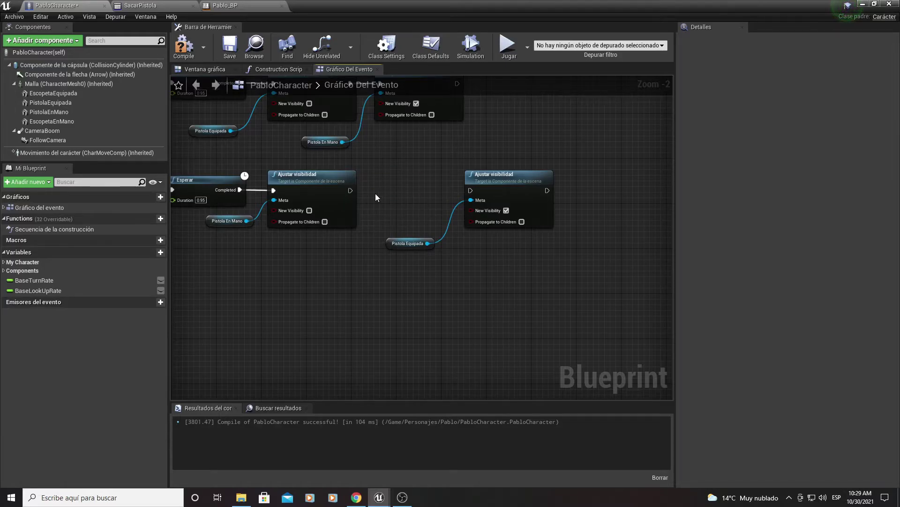
{"action": "left_click", "coordinate": [412, 243]}
{"action": "left_click", "coordinate": [503, 185], "text": "ctrl"}
{"action": "left_click_drag", "start_coordinate": [503, 185], "coordinate": [419, 184]}
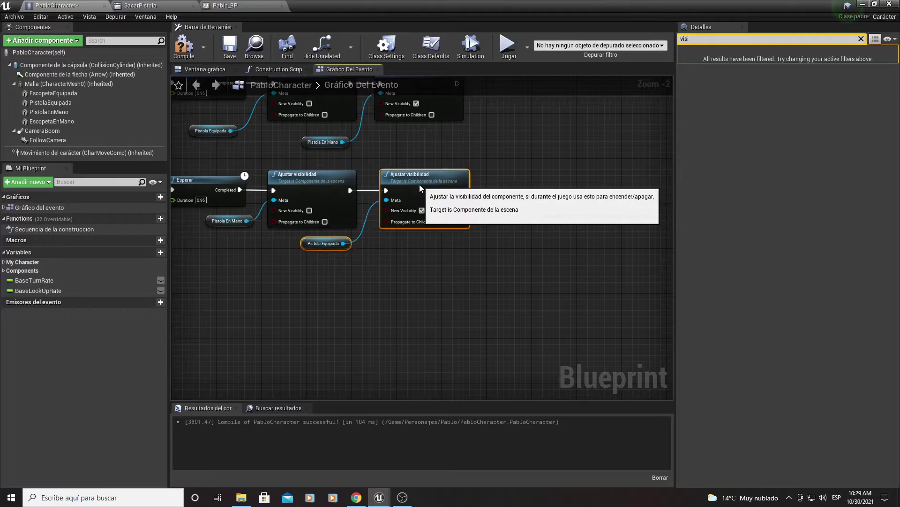
{"action": "left_click", "coordinate": [182, 49]}
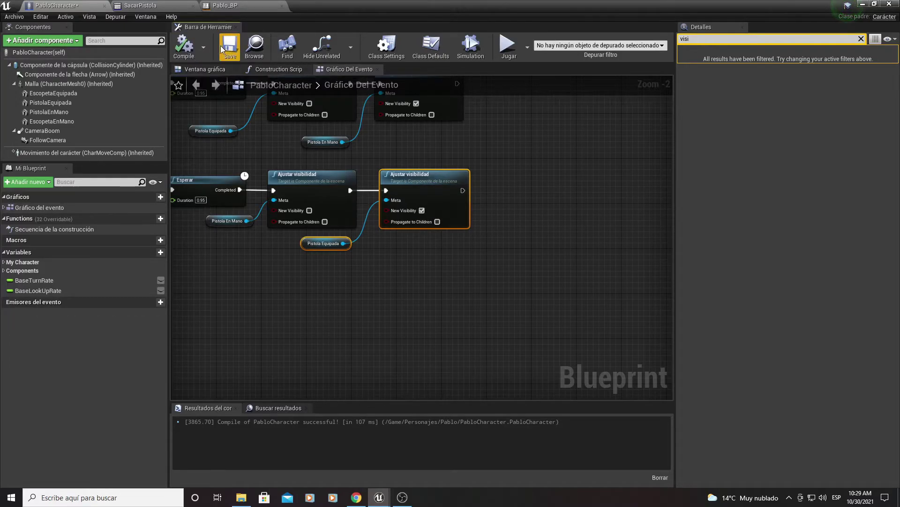
{"action": "left_click", "coordinate": [845, 7]}
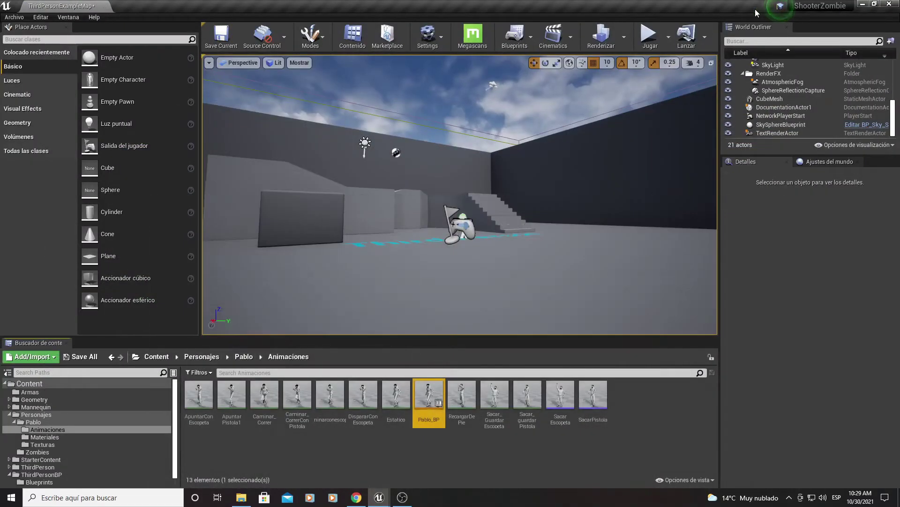
Play the level and press 2 twice to draw and then holster the pistol
{"action": "left_click", "coordinate": [649, 36]}
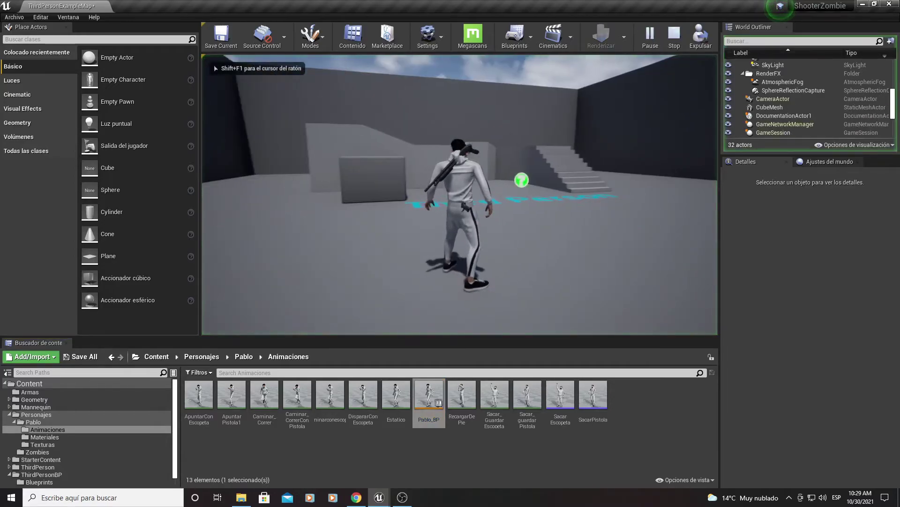
{"action": "key", "text": "2"}
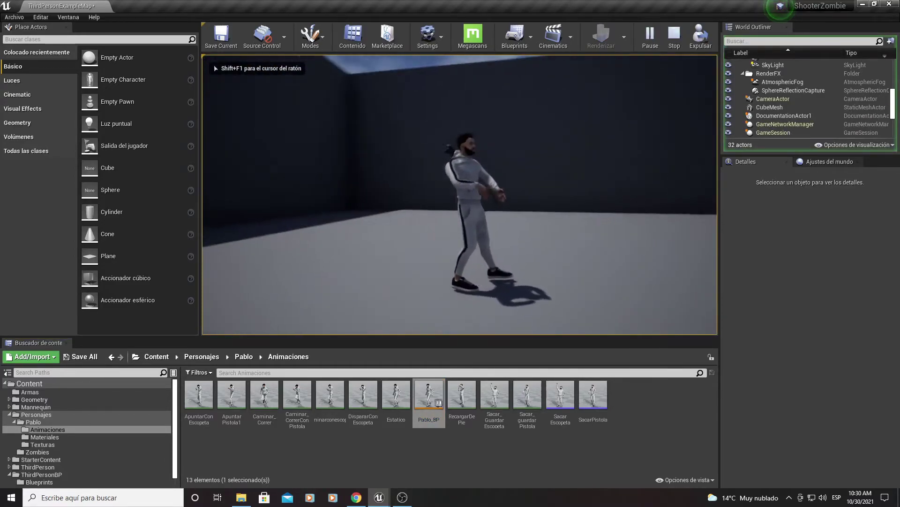
{"action": "key", "text": "2"}
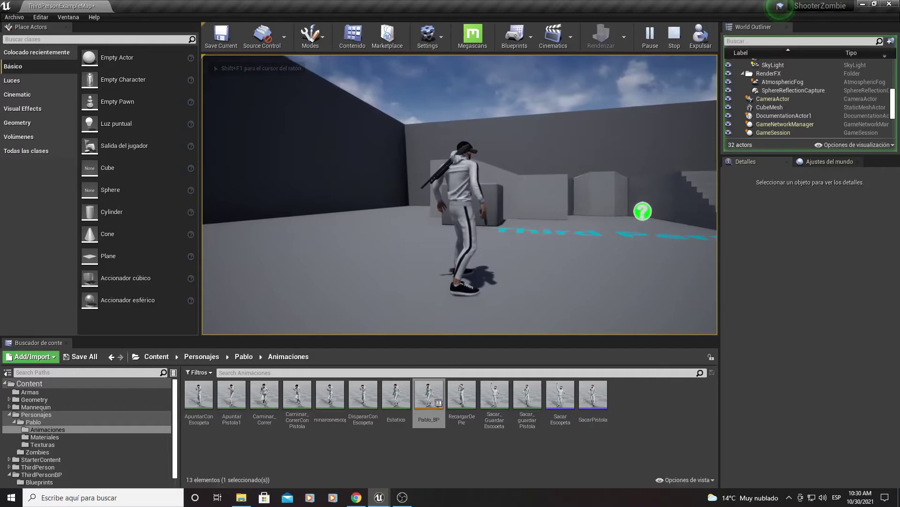
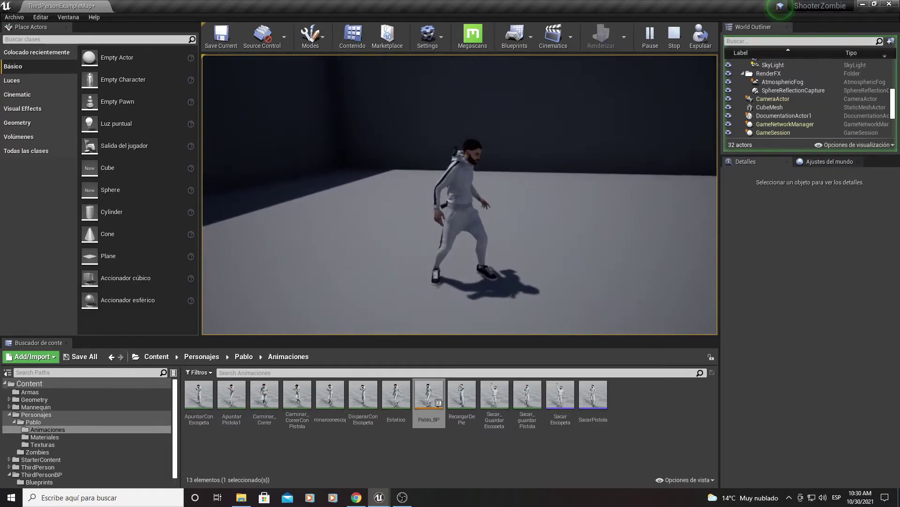
Stop the test play and bring up the PabloCharacter event graph, undoing an accidental node move
{"action": "key", "text": "Escape"}
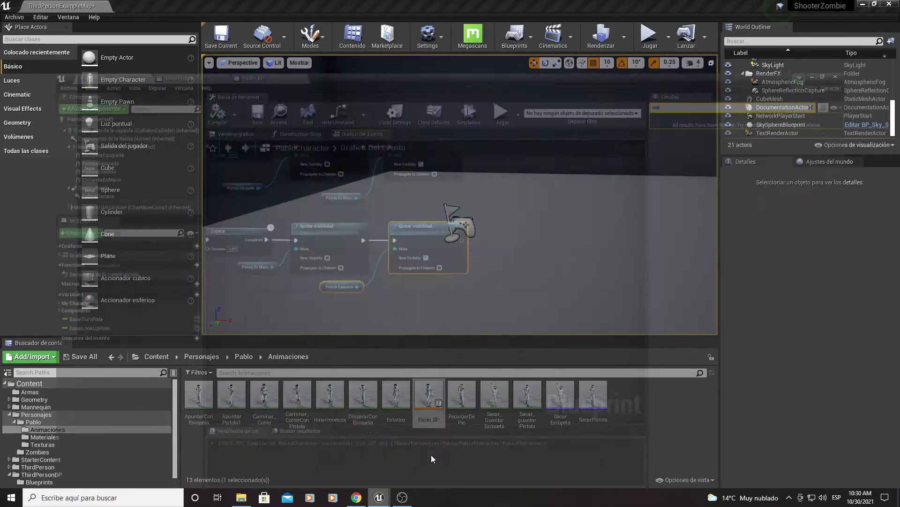
{"action": "mouse_move", "coordinate": [379, 498]}
{"action": "left_click", "coordinate": [431, 454]}
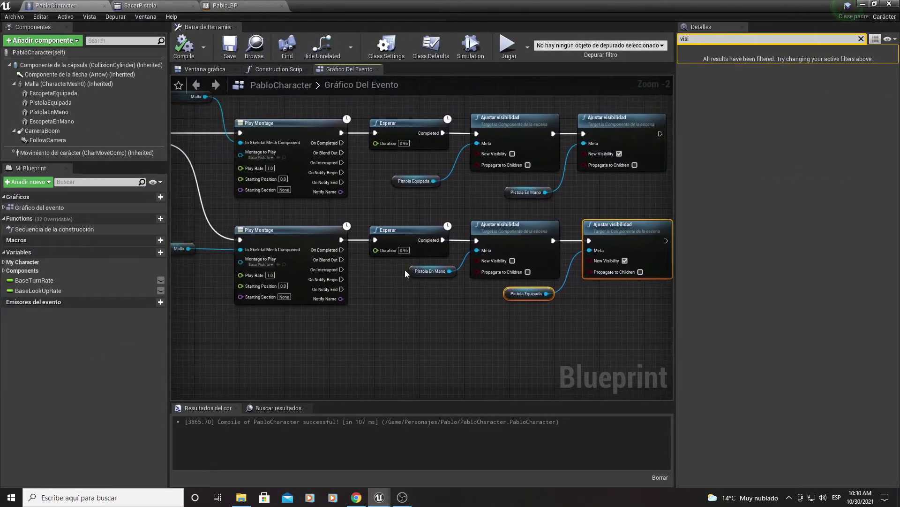
{"action": "mouse_move", "coordinate": [404, 269]}
{"action": "right_mouse_down"}
{"action": "mouse_move", "coordinate": [544, 260]}
{"action": "mouse_move", "coordinate": [496, 281]}
{"action": "right_mouse_up"}
{"action": "scroll", "coordinate": [267, 263], "scroll_direction": "down", "scroll_amount": 3}
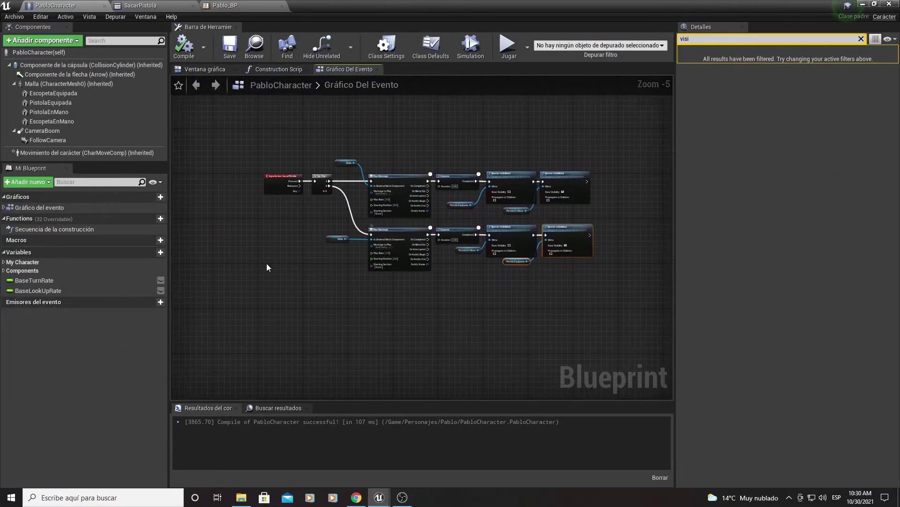
{"action": "mouse_move", "coordinate": [267, 264]}
{"action": "left_mouse_down"}
{"action": "mouse_move", "coordinate": [565, 168]}
{"action": "mouse_move", "coordinate": [570, 141]}
{"action": "left_mouse_up"}
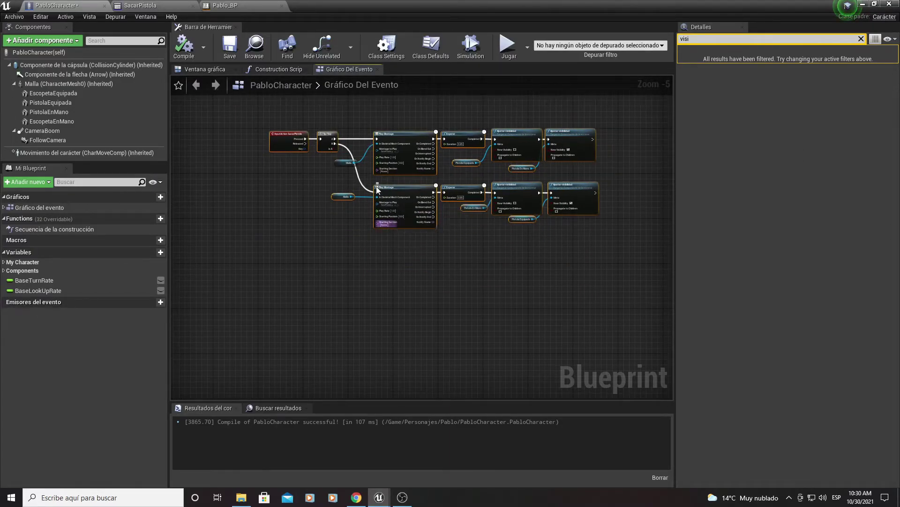
{"action": "key", "text": "ctrl+z"}
Wrap all pistol nodes in a comment titled 'Sacar guardar Pistola'
{"action": "key", "text": "ctrl+a"}
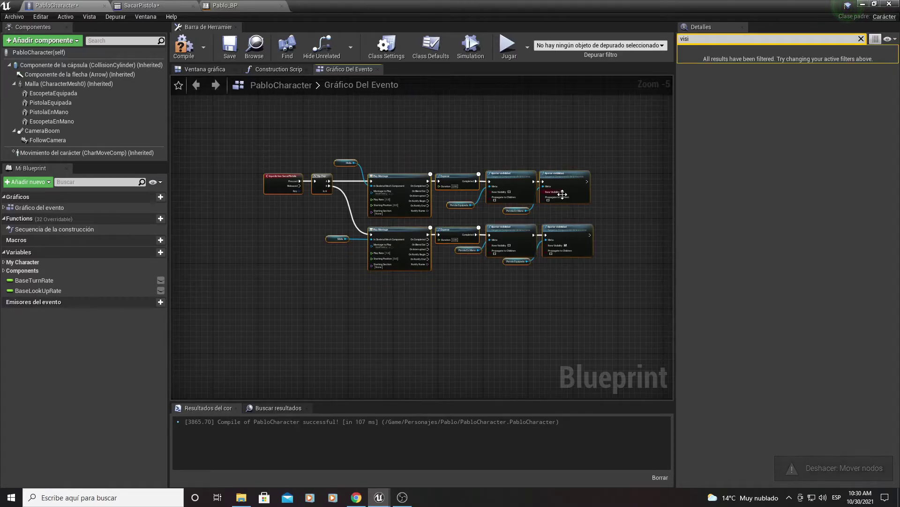
{"action": "left_click", "coordinate": [562, 192]}
{"action": "key", "text": "c"}
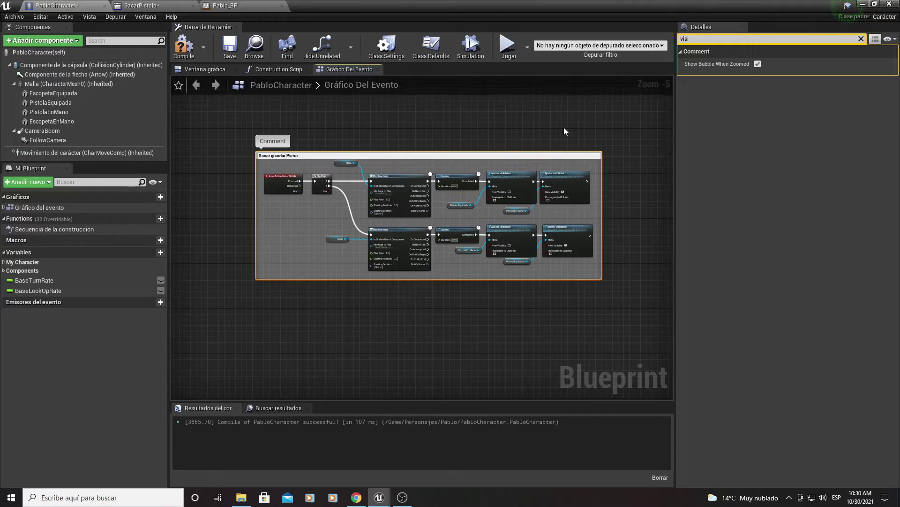
{"action": "type", "text": "ola"}
{"action": "key", "text": "Return"}
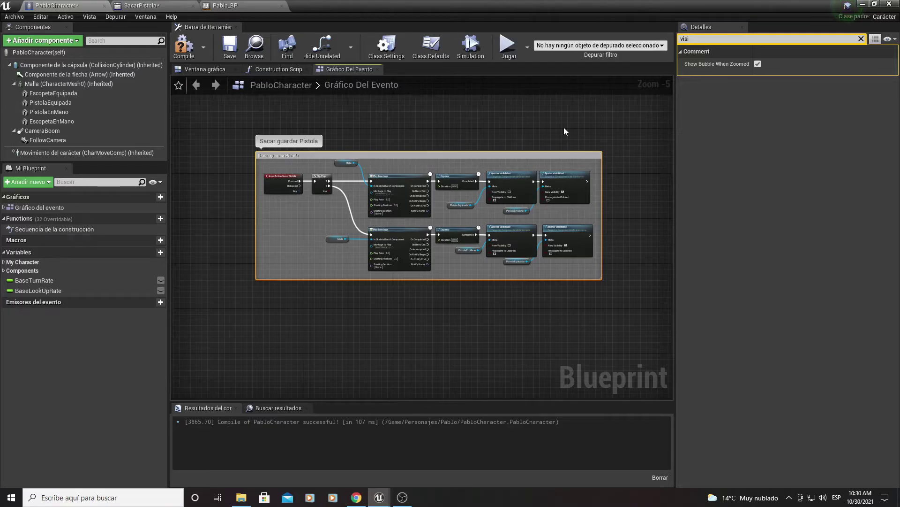
{"action": "scroll", "coordinate": [525, 126], "scroll_direction": "up", "scroll_amount": 2}
{"action": "mouse_move", "coordinate": [389, 223]}
{"action": "right_mouse_down"}
{"action": "mouse_move", "coordinate": [506, 234]}
{"action": "mouse_move", "coordinate": [423, 195]}
{"action": "right_mouse_up"}
{"action": "scroll", "coordinate": [505, 235], "scroll_direction": "down", "scroll_amount": 1}
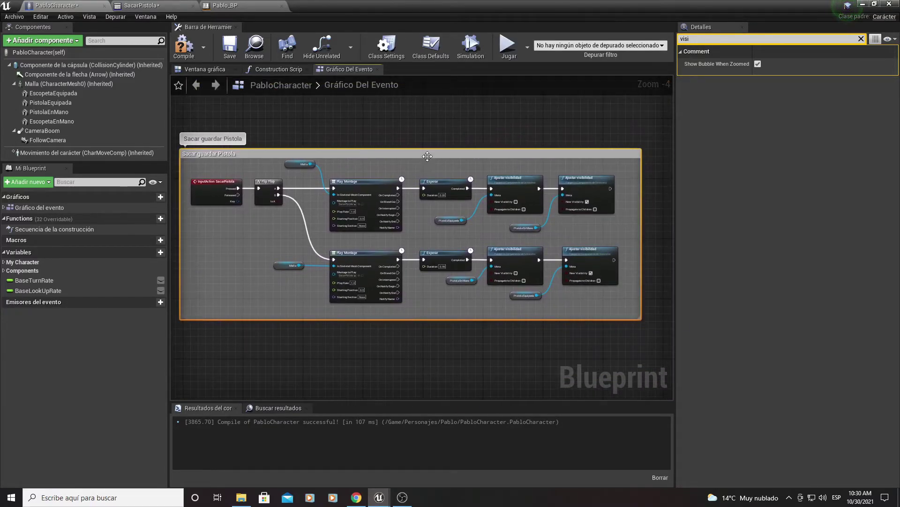
{"action": "mouse_move", "coordinate": [427, 156]}
{"action": "right_mouse_down"}
{"action": "mouse_move", "coordinate": [472, 236]}
{"action": "mouse_move", "coordinate": [427, 278]}
{"action": "right_mouse_up"}
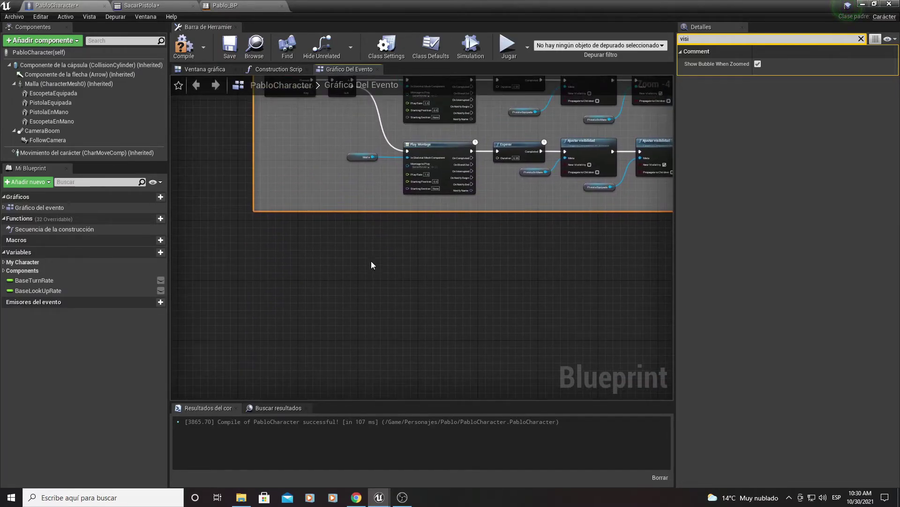
{"action": "scroll", "coordinate": [371, 265], "scroll_direction": "down", "scroll_amount": 2}
{"action": "scroll", "coordinate": [338, 277], "scroll_direction": "up", "scroll_amount": 4}
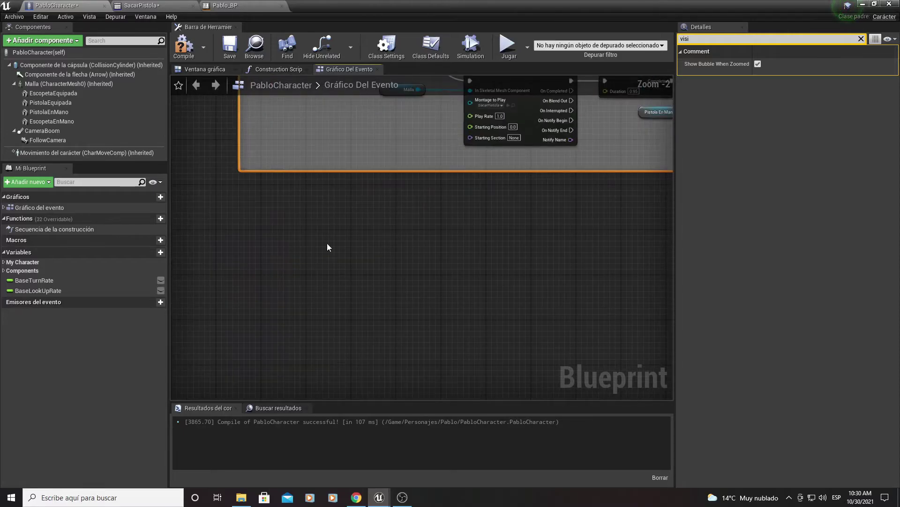
{"action": "right_click_drag", "start_coordinate": [306, 254], "coordinate": [299, 276]}
Add an InputAction SacarEscopeta event node below the pistol comment
{"action": "right_click", "coordinate": [280, 285]}
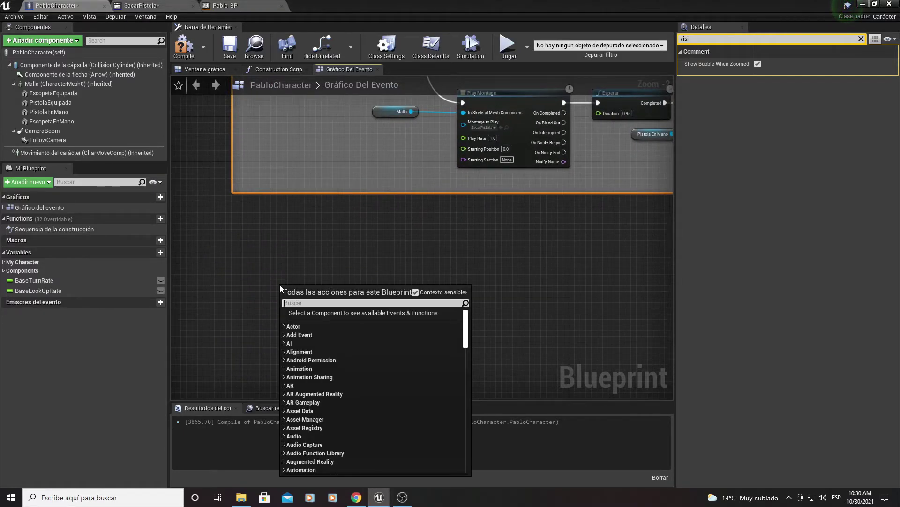
{"action": "type", "text": "visi"}
{"action": "key", "text": "BackSpace"}
{"action": "key", "text": "BackSpace"}
{"action": "type", "text": "sca"}
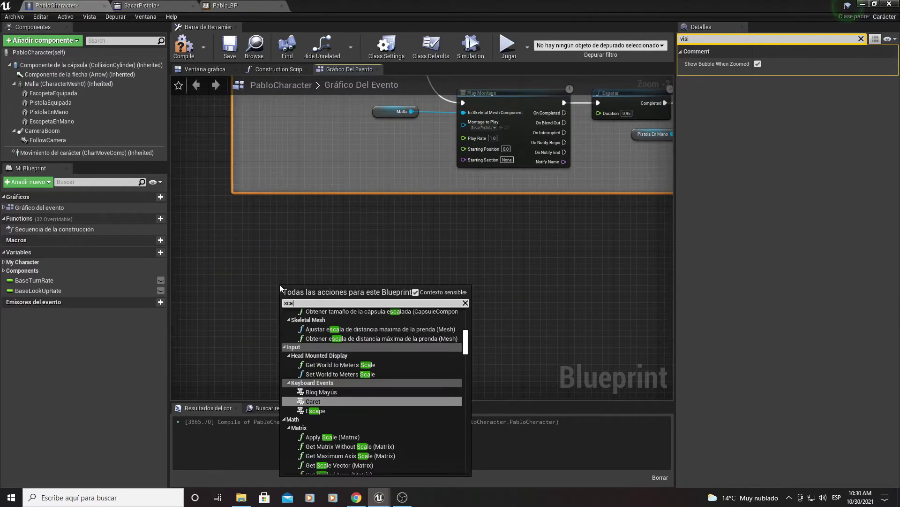
{"action": "key", "text": "BackSpace"}
{"action": "key", "text": "BackSpace"}
{"action": "type", "text": "esc"}
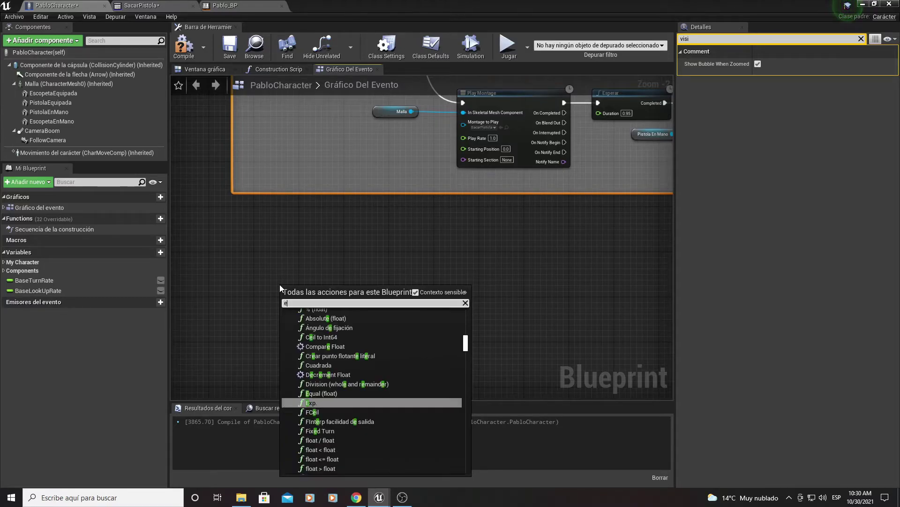
{"action": "key", "text": "BackSpace"}
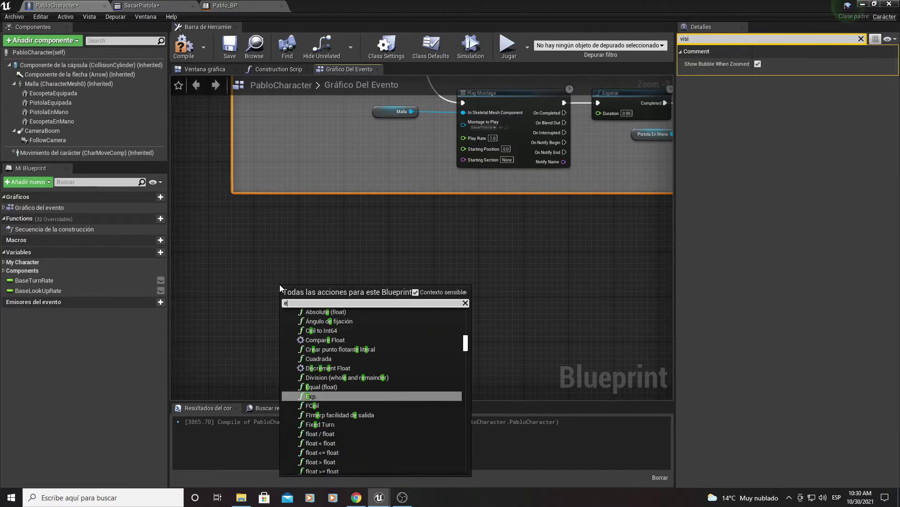
{"action": "key", "text": "BackSpace"}
{"action": "type", "text": "Sacar"}
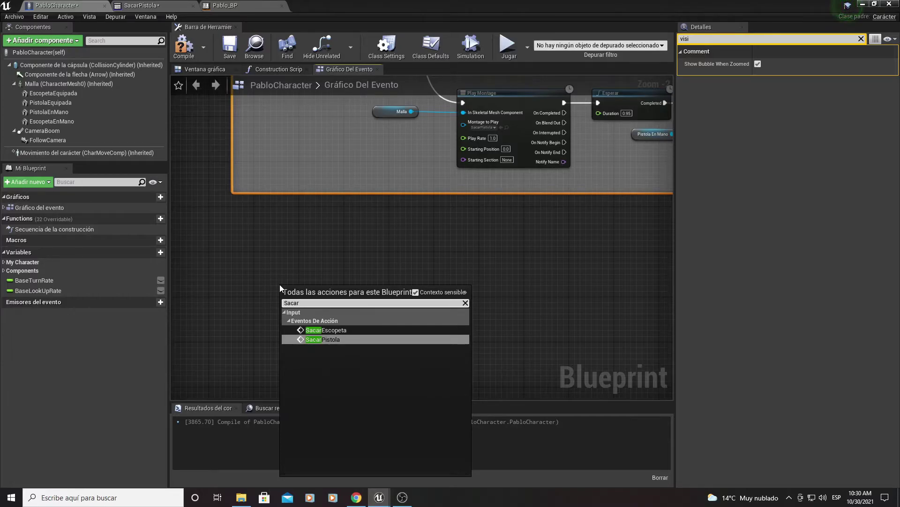
{"action": "key", "text": "Up"}
{"action": "key", "text": "Return"}
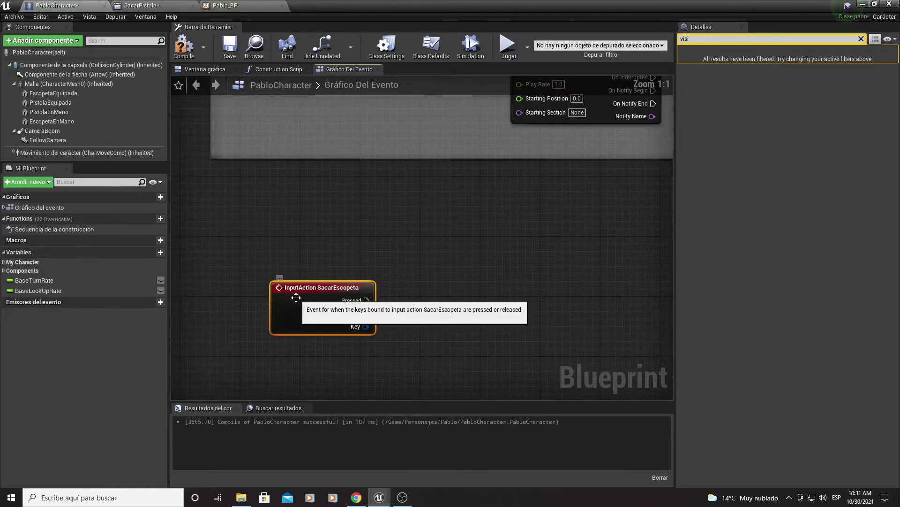
Select the pistol group's Flip Flop, montage and visibility nodes
{"action": "mouse_move", "coordinate": [488, 219]}
{"action": "right_mouse_down"}
{"action": "mouse_move", "coordinate": [388, 288]}
{"action": "mouse_move", "coordinate": [232, 271]}
{"action": "right_mouse_up"}
{"action": "scroll", "coordinate": [388, 289], "scroll_direction": "down", "scroll_amount": 1}
{"action": "scroll", "coordinate": [233, 271], "scroll_direction": "down", "scroll_amount": 2}
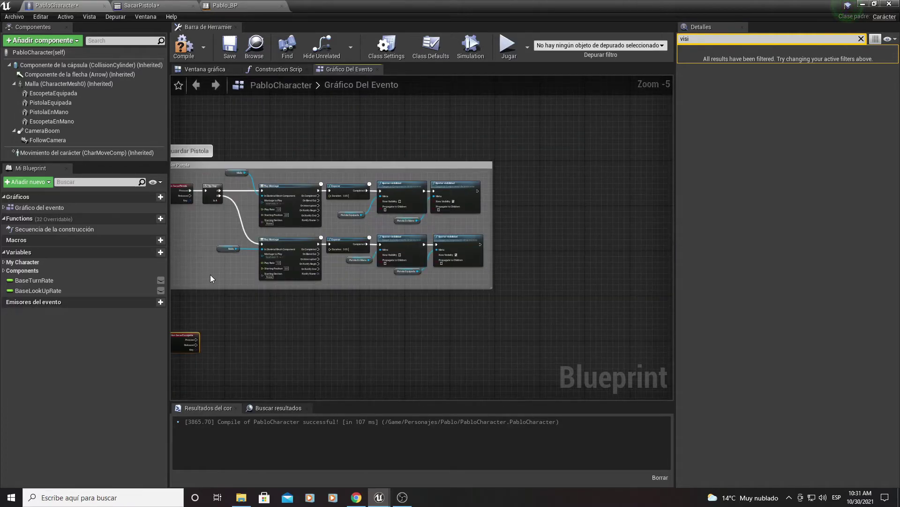
{"action": "mouse_move", "coordinate": [384, 202]}
{"action": "left_mouse_down"}
{"action": "mouse_move", "coordinate": [453, 189]}
{"action": "mouse_move", "coordinate": [479, 170]}
{"action": "left_mouse_up"}
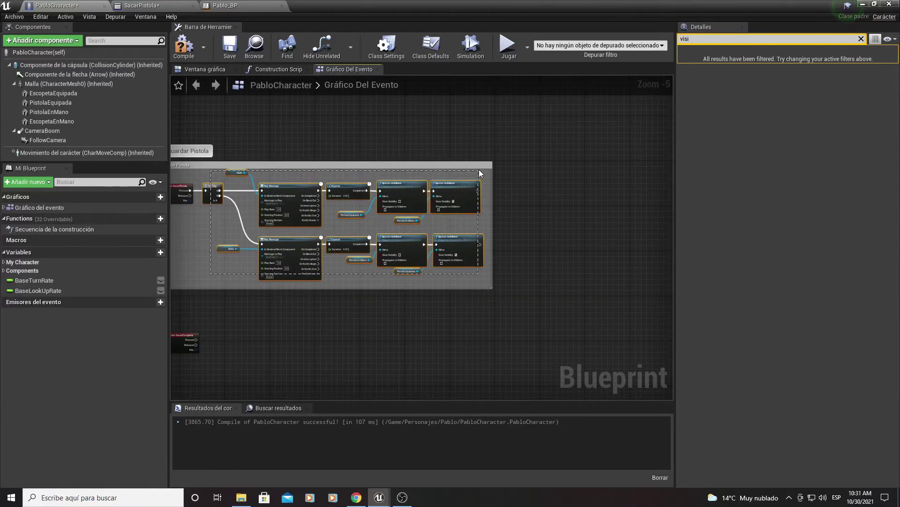
{"action": "right_click_drag", "start_coordinate": [367, 348], "coordinate": [445, 278]}
Paste a copy of the pistol nodes beside SacarEscopeta and wire Pressed into the Flip Flop
{"action": "key", "text": "ctrl+c"}
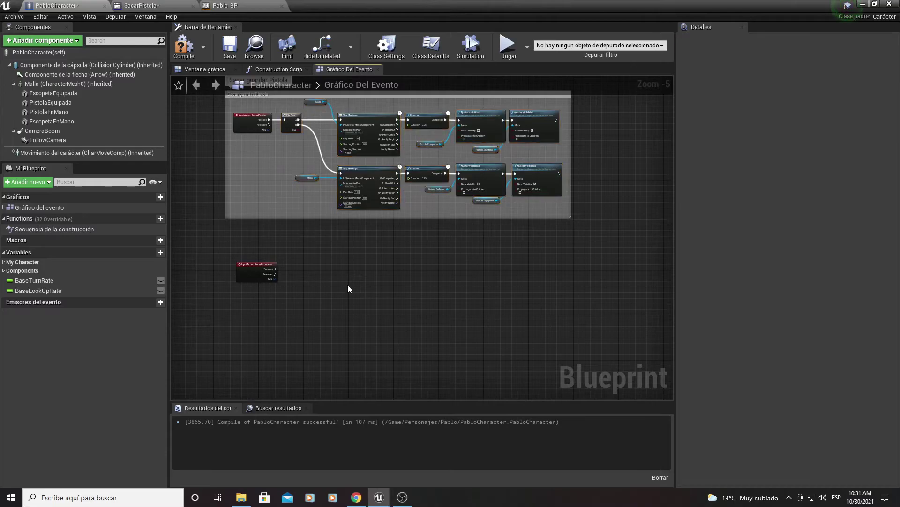
{"action": "key", "text": "ctrl+v"}
{"action": "left_click_drag", "start_coordinate": [314, 258], "coordinate": [382, 266]}
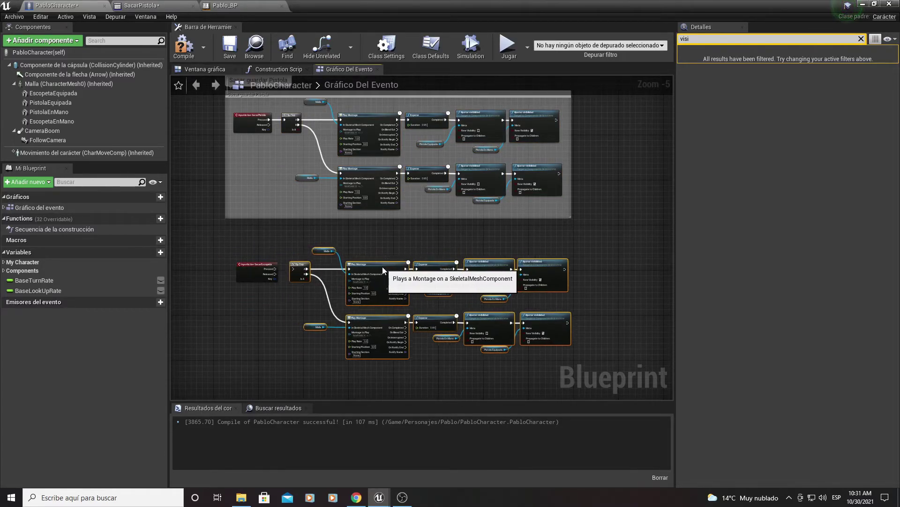
{"action": "scroll", "coordinate": [279, 291], "scroll_direction": "up", "scroll_amount": 1}
{"action": "scroll", "coordinate": [279, 292], "scroll_direction": "up", "scroll_amount": 4}
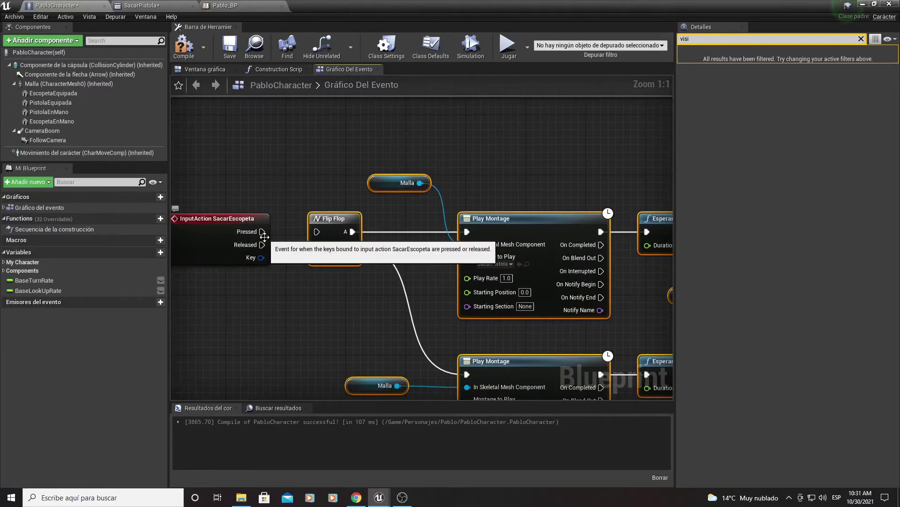
{"action": "left_click_drag", "start_coordinate": [316, 237], "coordinate": [319, 233]}
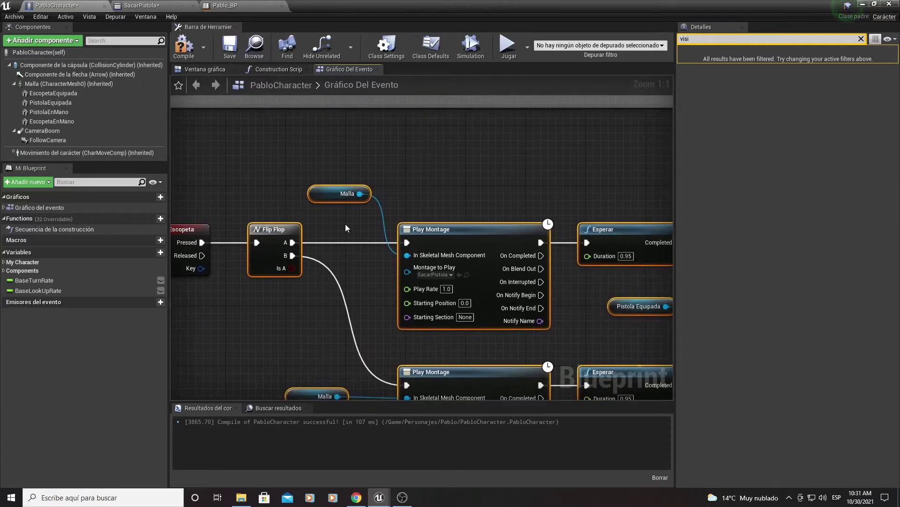
Set the copied Play Montage to SacarEscopeta, then return to the level editor
{"action": "right_click_drag", "start_coordinate": [354, 193], "coordinate": [360, 207]}
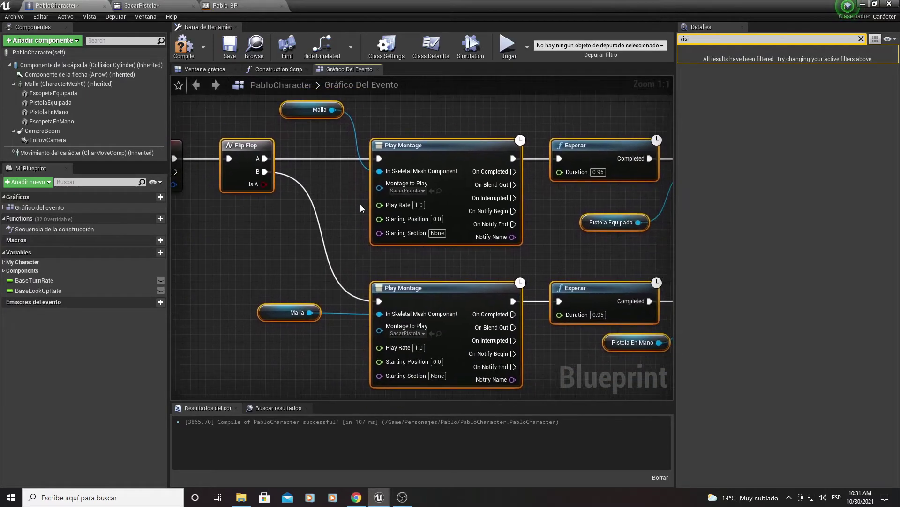
{"action": "left_click", "coordinate": [406, 191]}
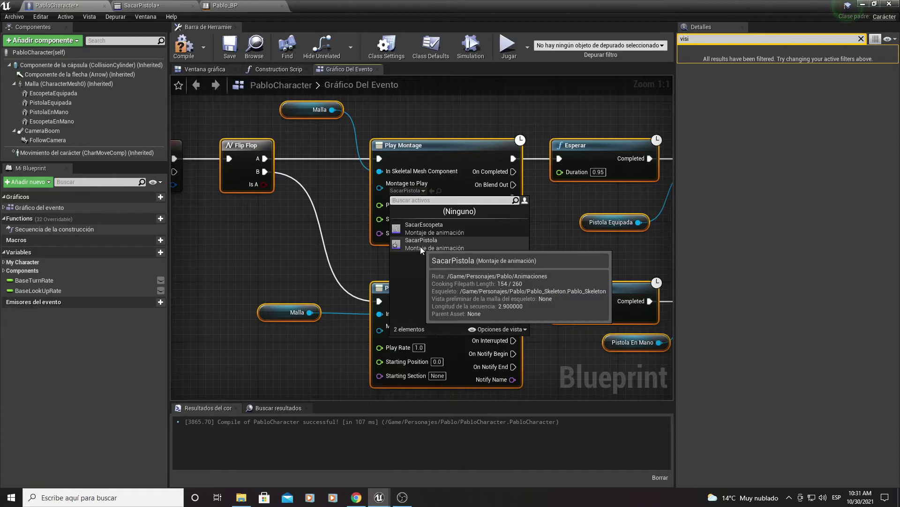
{"action": "left_click", "coordinate": [424, 226]}
{"action": "right_click_drag", "start_coordinate": [312, 258], "coordinate": [306, 231]}
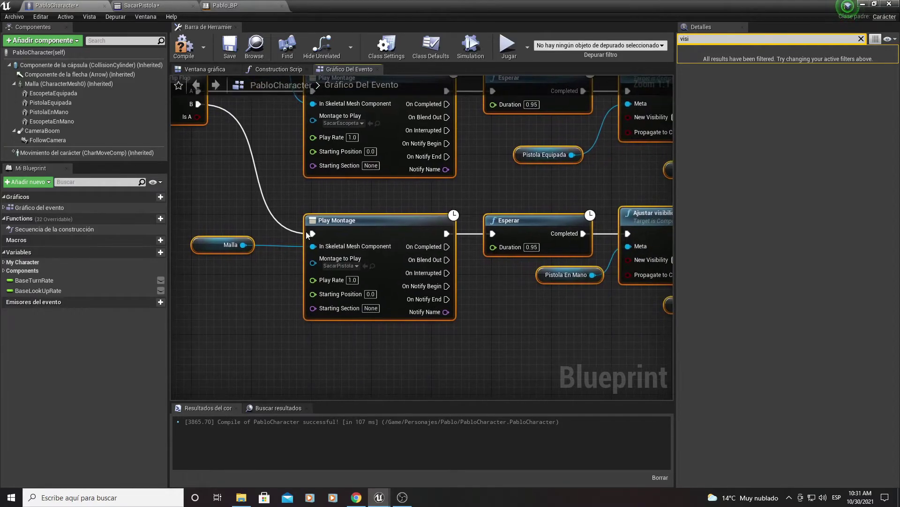
{"action": "left_click", "coordinate": [345, 266]}
{"action": "right_click_drag", "start_coordinate": [441, 201], "coordinate": [304, 199]}
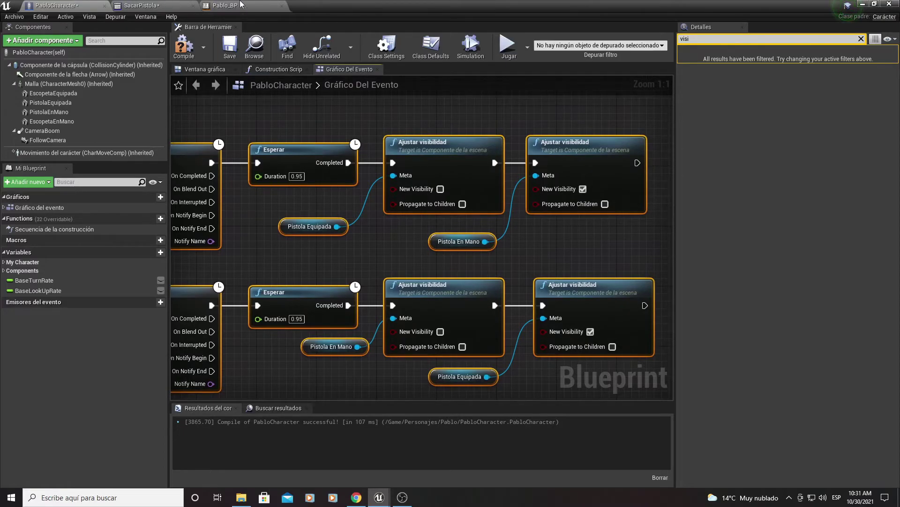
{"action": "left_click", "coordinate": [862, 5]}
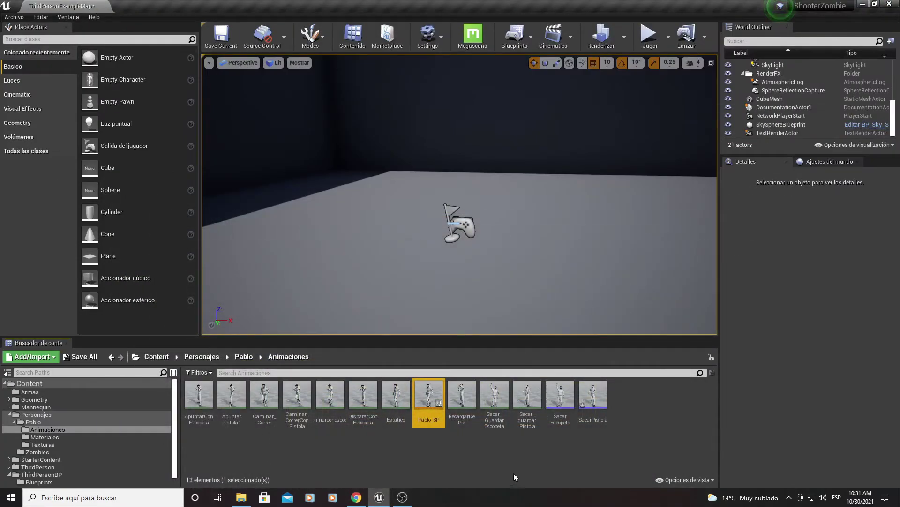
Open the SacarEscopeta montage, pause it and scrub around frame 24 to check the draw timing
{"action": "double_click", "coordinate": [561, 399]}
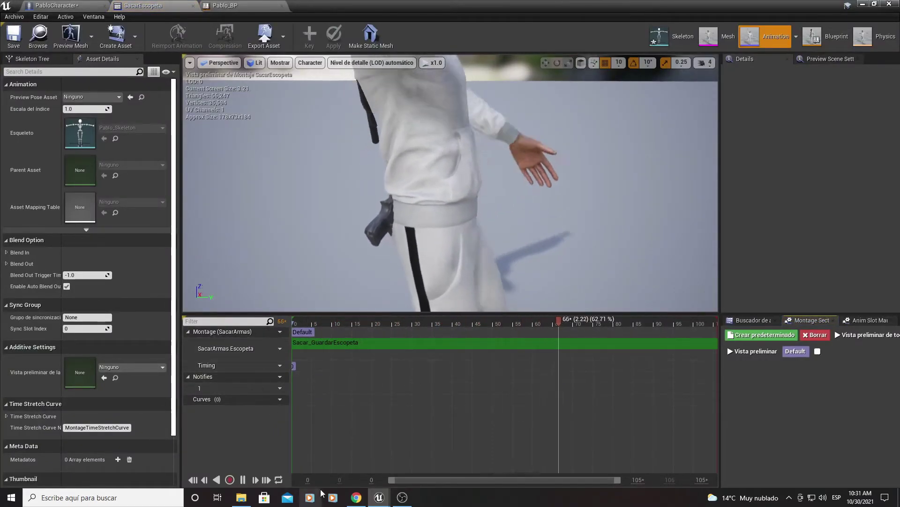
{"action": "left_click", "coordinate": [243, 479]}
{"action": "left_click", "coordinate": [661, 323]}
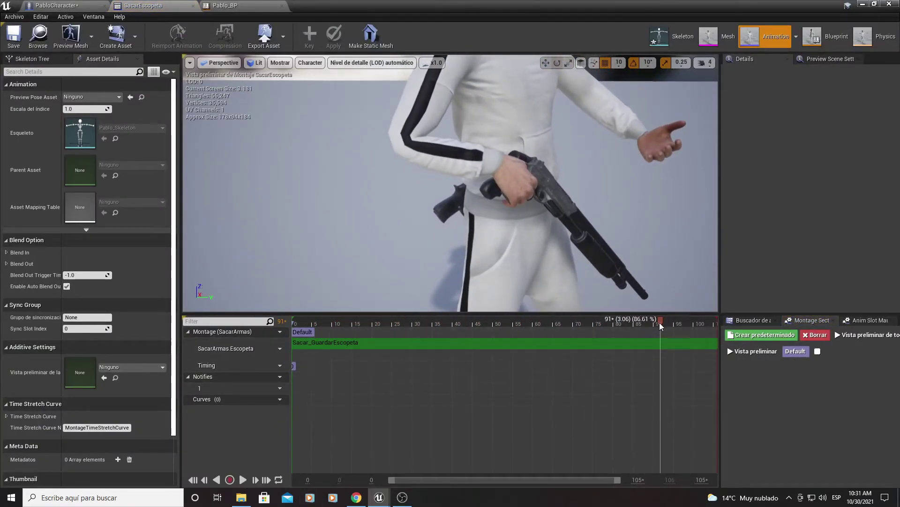
{"action": "middle_click_drag", "start_coordinate": [604, 206], "coordinate": [604, 187]}
{"action": "middle_click_drag", "start_coordinate": [648, 300], "coordinate": [649, 280]}
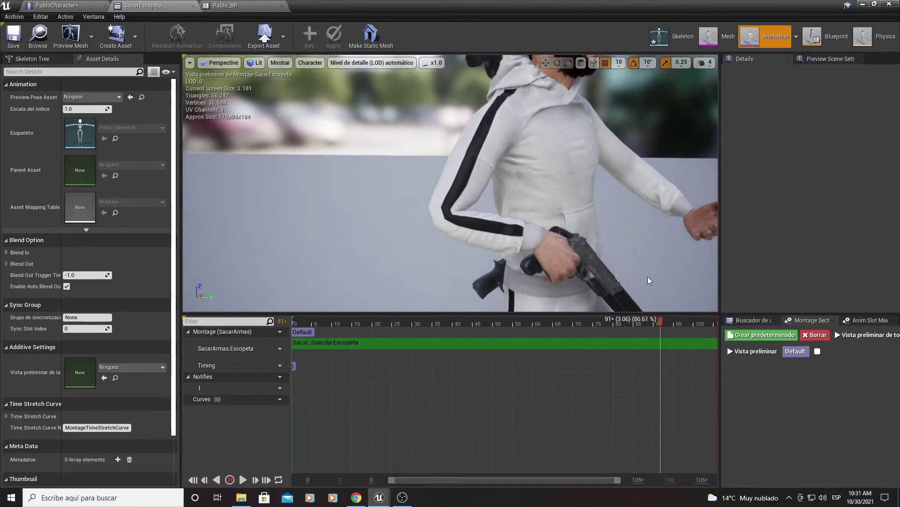
{"action": "left_click", "coordinate": [390, 322]}
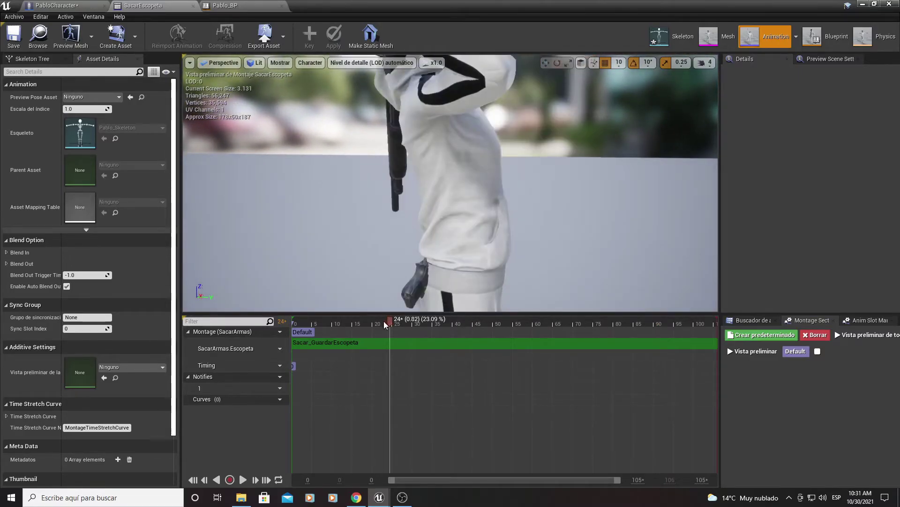
{"action": "middle_click_drag", "start_coordinate": [422, 263], "coordinate": [422, 141]}
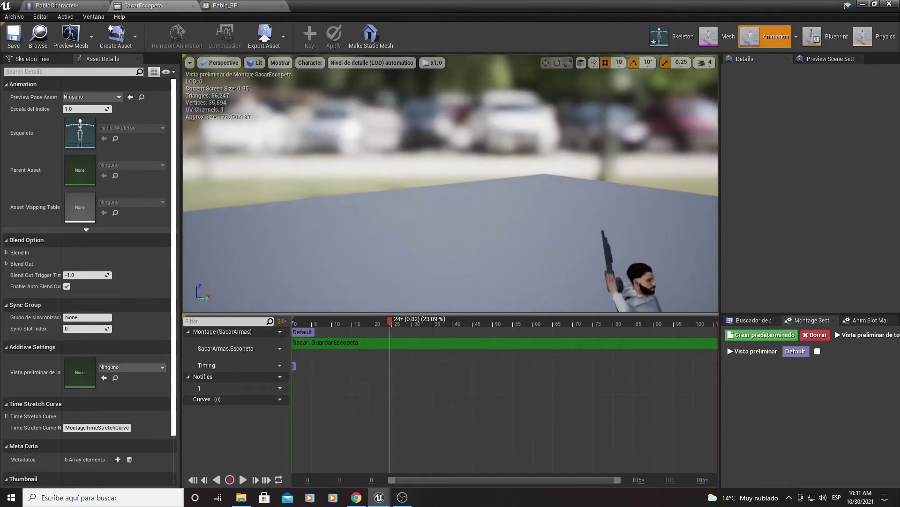
{"action": "key", "text": "f"}
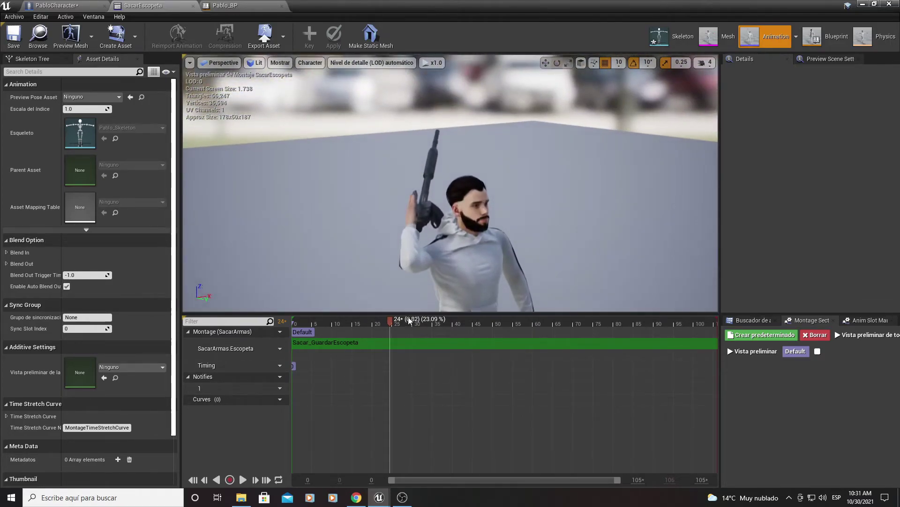
{"action": "mouse_move", "coordinate": [388, 324]}
{"action": "left_mouse_down"}
{"action": "mouse_move", "coordinate": [411, 349]}
{"action": "mouse_move", "coordinate": [446, 351]}
{"action": "mouse_move", "coordinate": [436, 347]}
{"action": "left_mouse_up"}
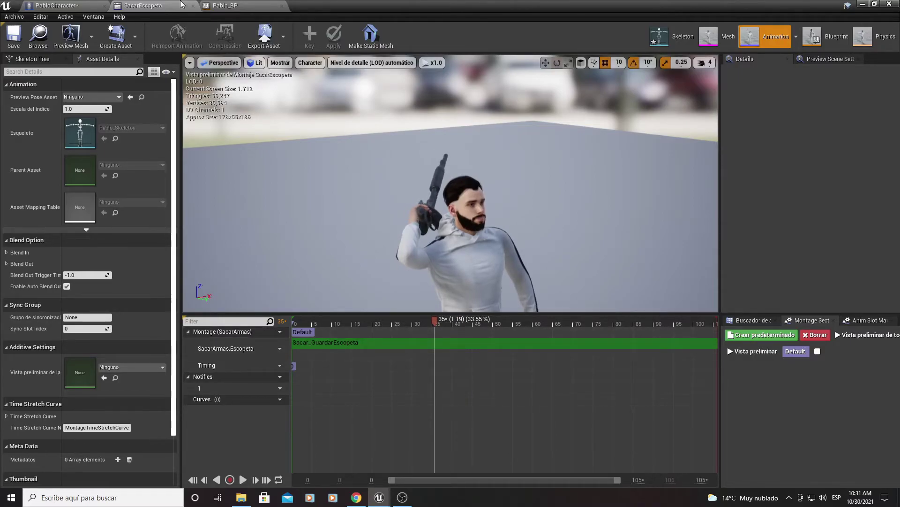
{"action": "left_click", "coordinate": [71, 6]}
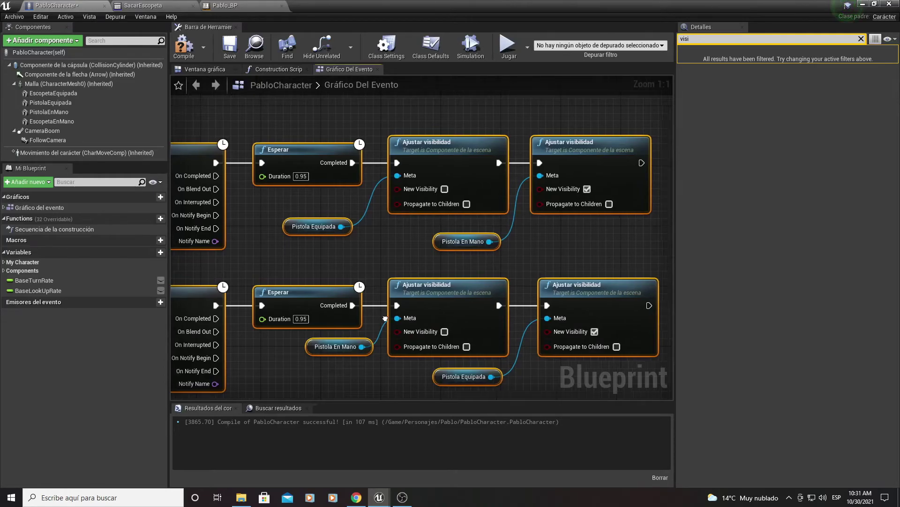
Set both Esperar wait durations to 1.19 seconds
{"action": "mouse_move", "coordinate": [314, 332]}
{"action": "right_mouse_down"}
{"action": "mouse_move", "coordinate": [402, 304]}
{"action": "mouse_move", "coordinate": [504, 345]}
{"action": "right_mouse_up"}
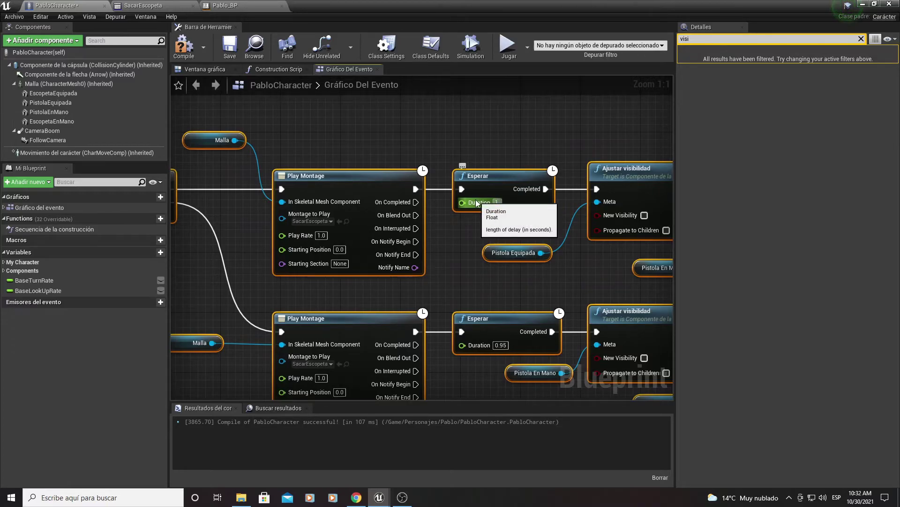
{"action": "type", "text": ".19"}
{"action": "right_click_drag", "start_coordinate": [533, 361], "coordinate": [507, 297]}
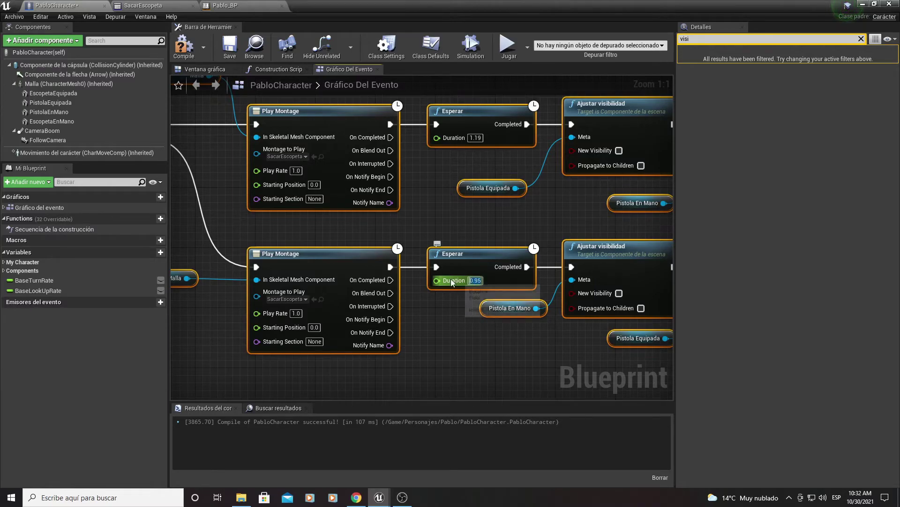
{"action": "type", "text": "1.1"}
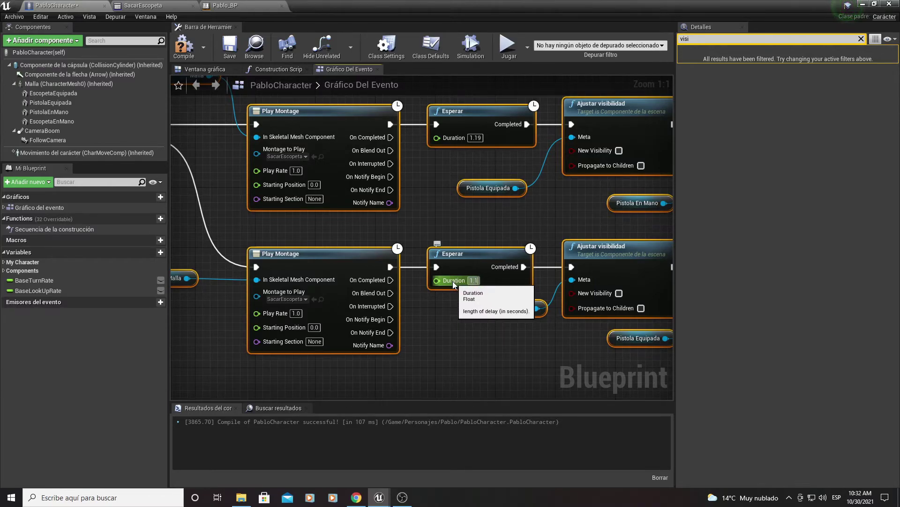
{"action": "type", "text": "9"}
{"action": "right_click_drag", "start_coordinate": [510, 243], "coordinate": [426, 253]}
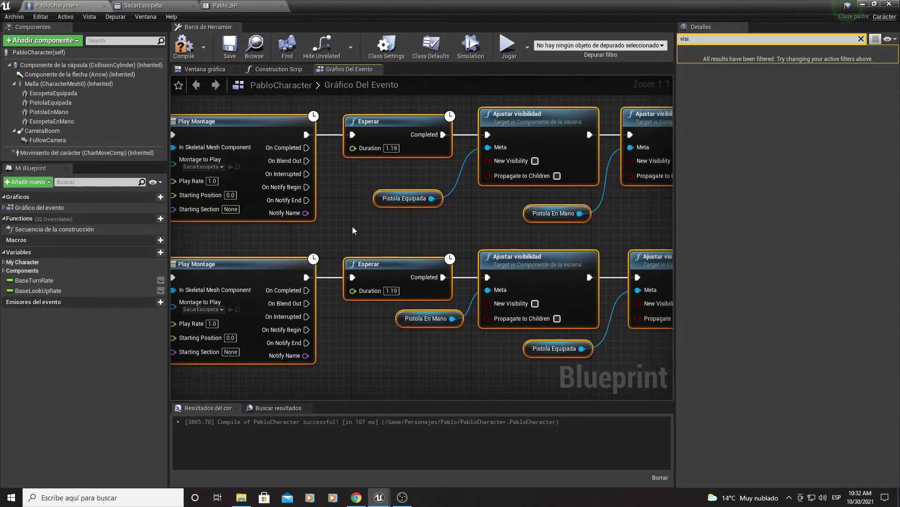
Replace the upper visibility nodes' pistol getters with Escopeta Equipada and Escopeta En Mano
{"action": "left_click", "coordinate": [426, 198]}
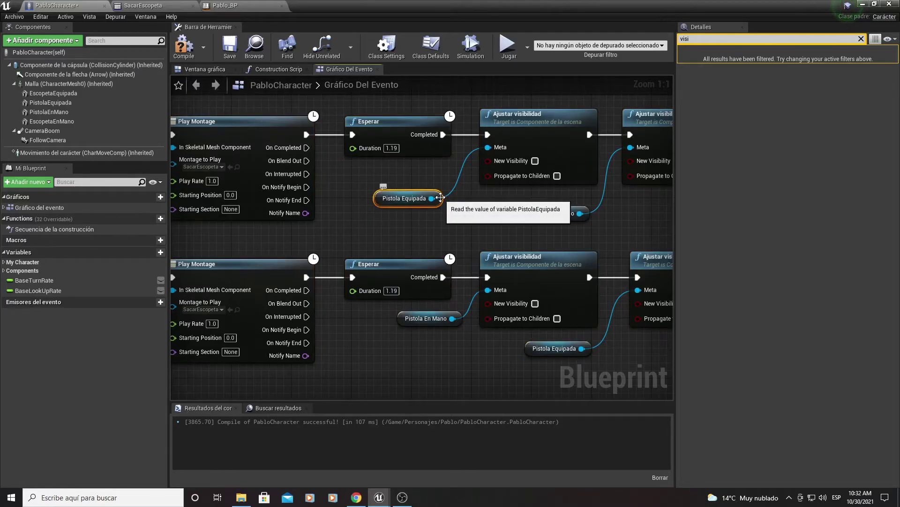
{"action": "key", "text": "Delete"}
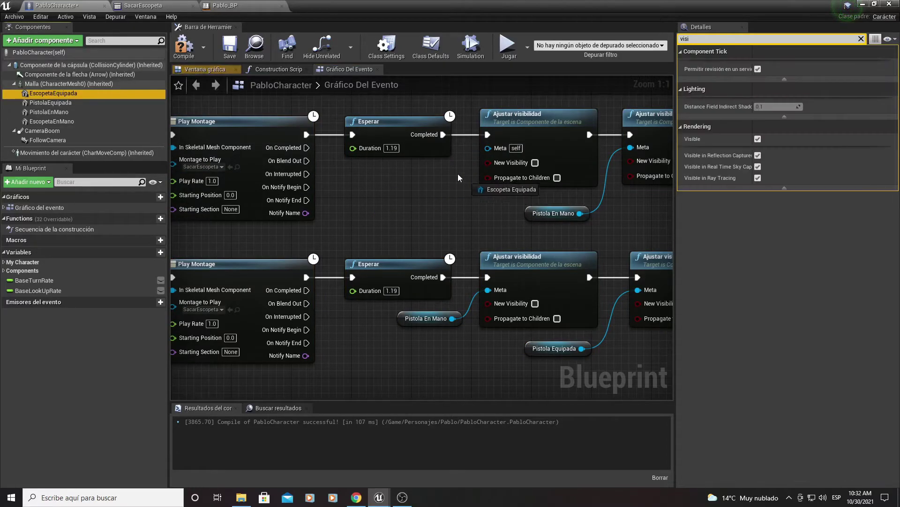
{"action": "mouse_move", "coordinate": [67, 100]}
{"action": "left_mouse_down"}
{"action": "mouse_move", "coordinate": [408, 182]}
{"action": "mouse_move", "coordinate": [488, 148]}
{"action": "left_mouse_up"}
{"action": "right_click_drag", "start_coordinate": [525, 211], "coordinate": [357, 202]}
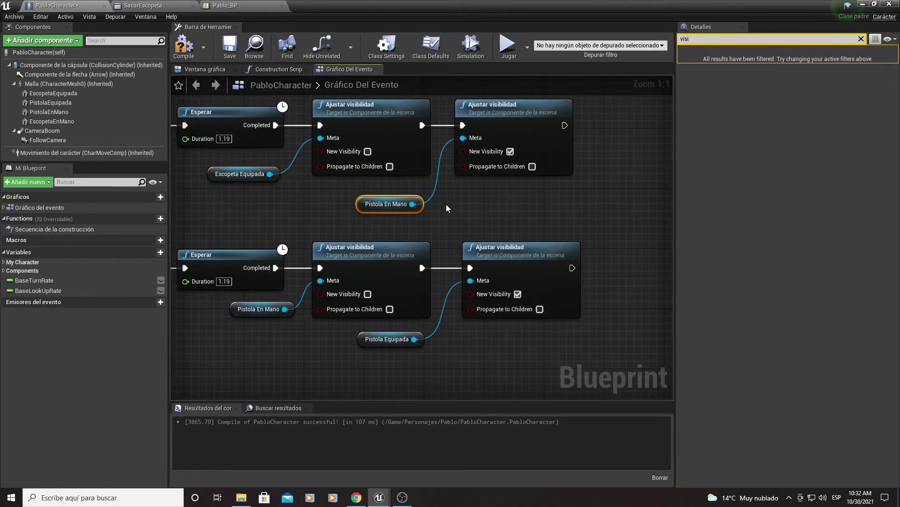
{"action": "key", "text": "Delete"}
{"action": "mouse_move", "coordinate": [49, 111]}
{"action": "left_mouse_down"}
{"action": "mouse_move", "coordinate": [397, 173]}
{"action": "mouse_move", "coordinate": [360, 198]}
{"action": "left_mouse_up"}
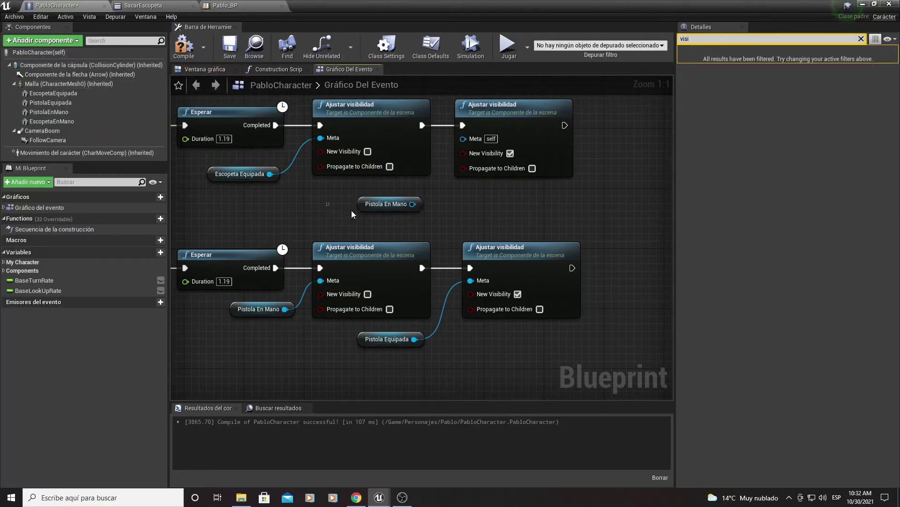
{"action": "key", "text": "Delete"}
{"action": "left_click_drag", "start_coordinate": [51, 121], "coordinate": [381, 195]}
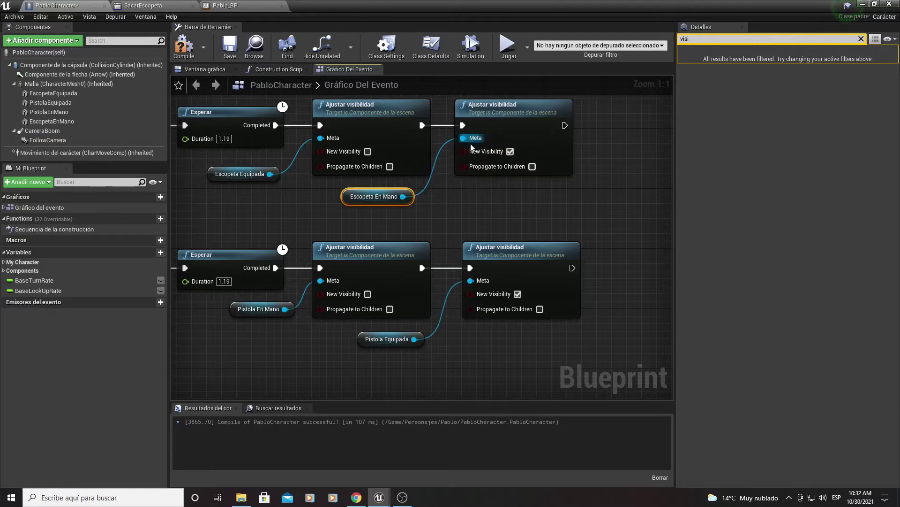
Swap the lower visibility nodes' targets to Escopeta En Mano and Escopeta Equipada, then compile
{"action": "right_click_drag", "start_coordinate": [265, 314], "coordinate": [420, 239]}
{"action": "left_click", "coordinate": [415, 235]}
{"action": "key", "text": "Delete"}
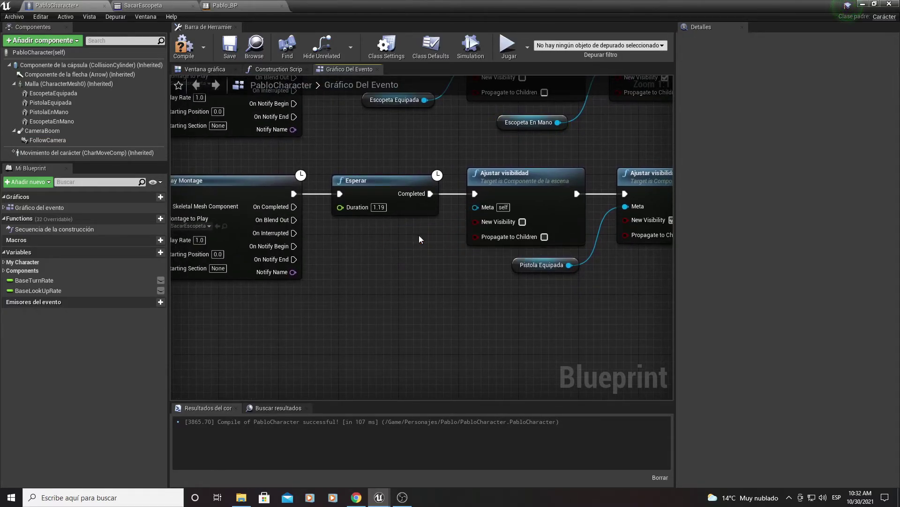
{"action": "mouse_move", "coordinate": [52, 121]}
{"action": "left_mouse_down"}
{"action": "mouse_move", "coordinate": [371, 249]}
{"action": "mouse_move", "coordinate": [475, 207]}
{"action": "left_mouse_up"}
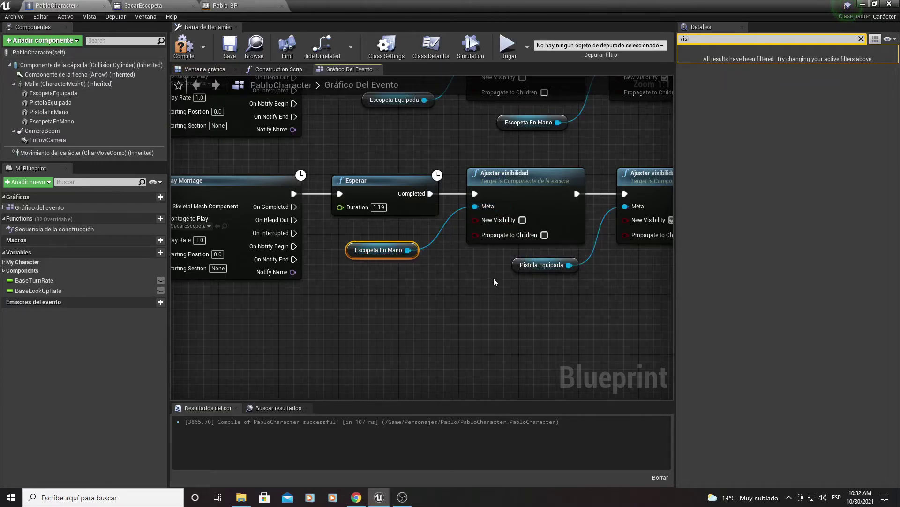
{"action": "right_click_drag", "start_coordinate": [493, 278], "coordinate": [394, 266]}
{"action": "left_click_drag", "start_coordinate": [401, 272], "coordinate": [471, 247]}
{"action": "key", "text": "Delete"}
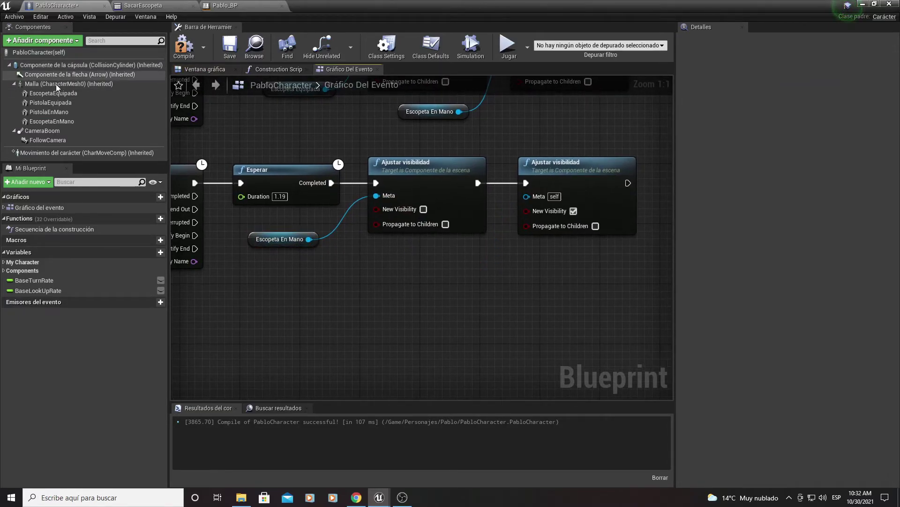
{"action": "left_click_drag", "start_coordinate": [53, 93], "coordinate": [510, 261]}
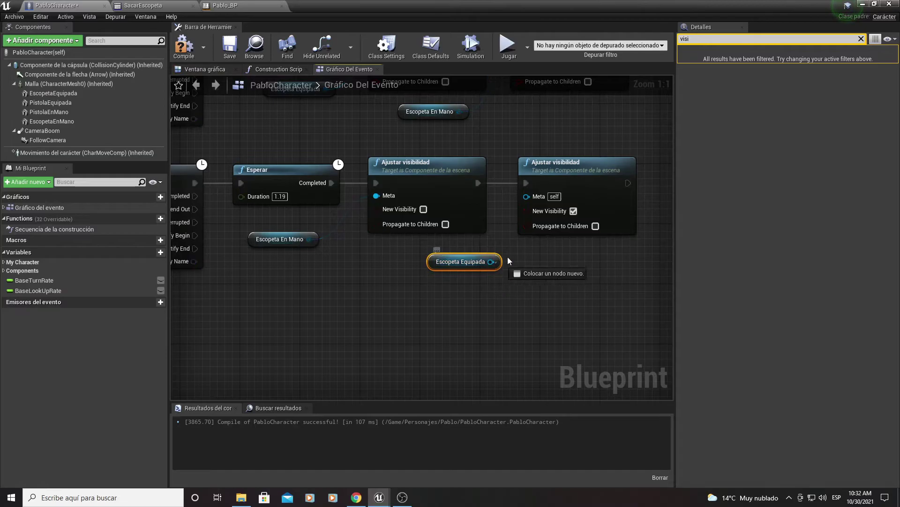
{"action": "left_click_drag", "start_coordinate": [540, 197], "coordinate": [540, 196]}
{"action": "left_click", "coordinate": [184, 46]}
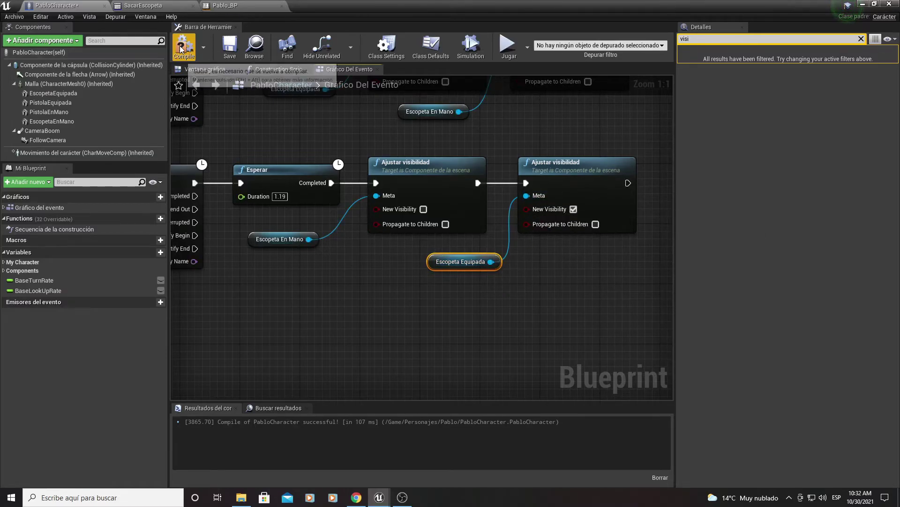
Play-test the level, walking around and pressing 2 and 1 to draw the weapons
{"action": "left_click", "coordinate": [863, 5]}
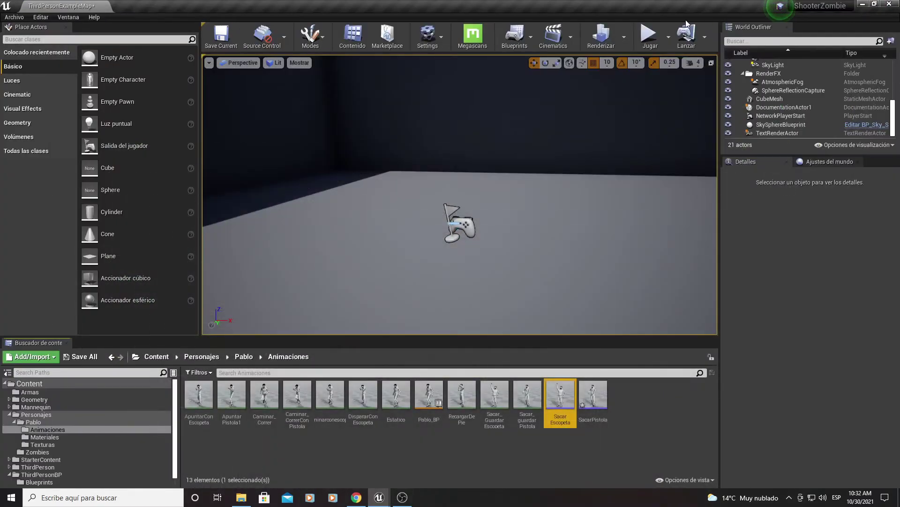
{"action": "left_click", "coordinate": [650, 36]}
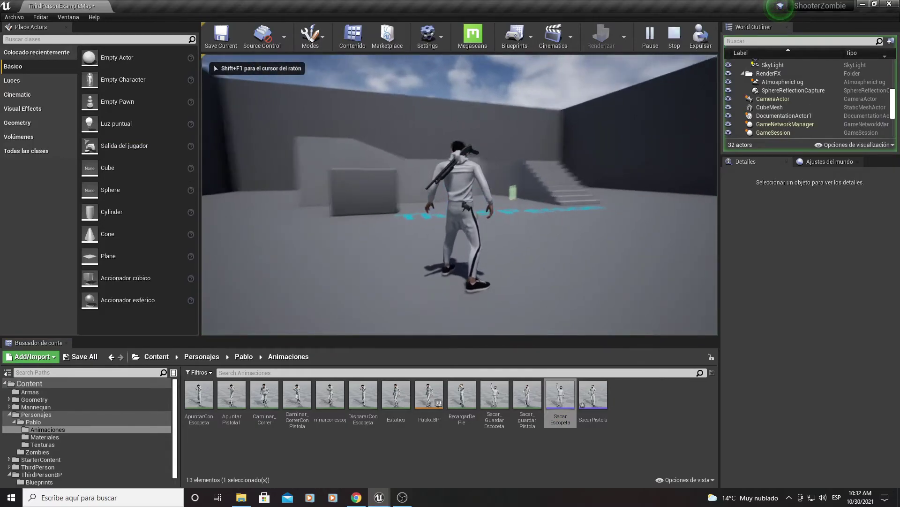
{"action": "key", "text": "w"}
{"action": "key", "text": "a"}
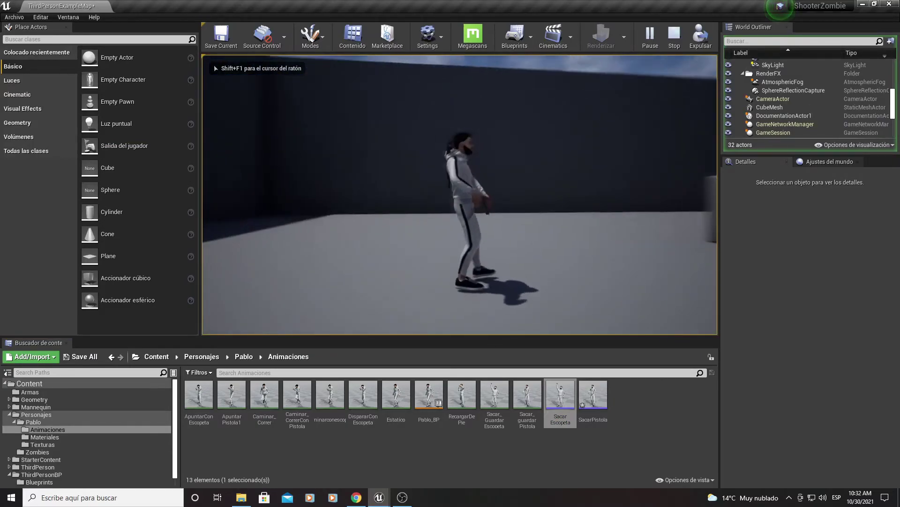
{"action": "key", "text": "w"}
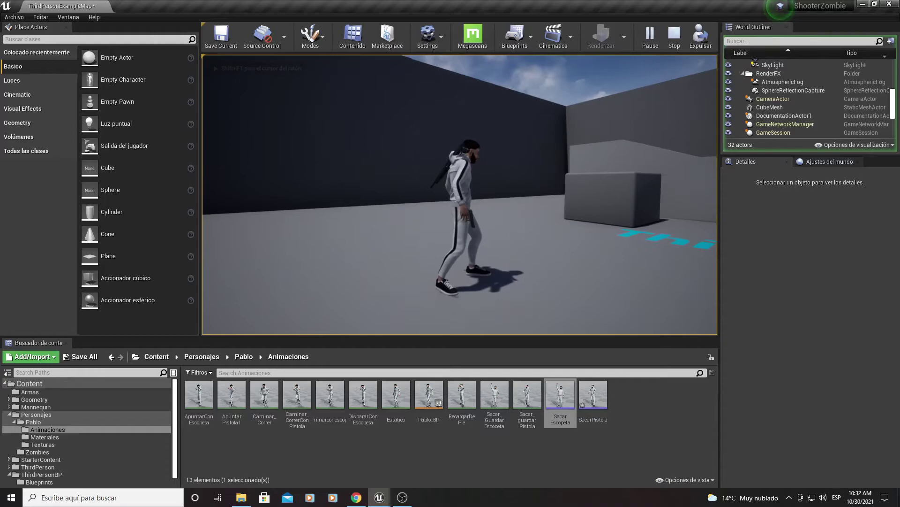
{"action": "key", "text": "2"}
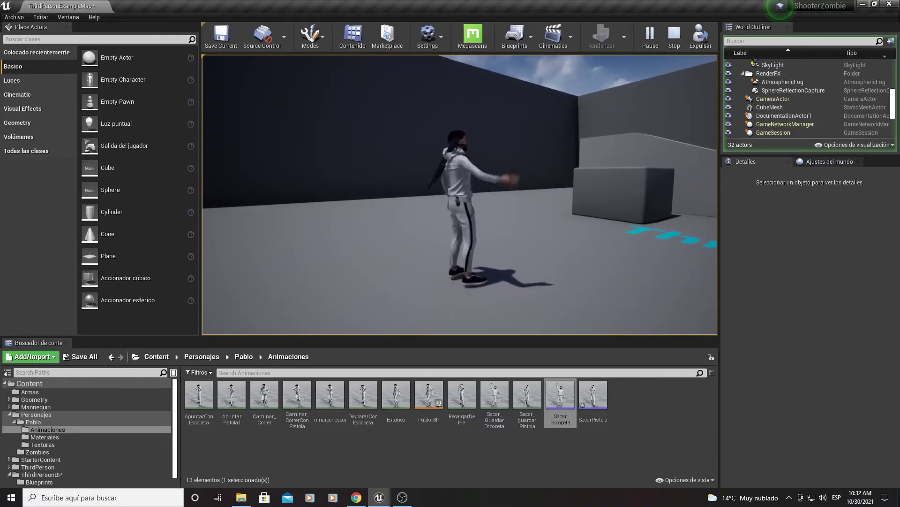
{"action": "key", "text": "1"}
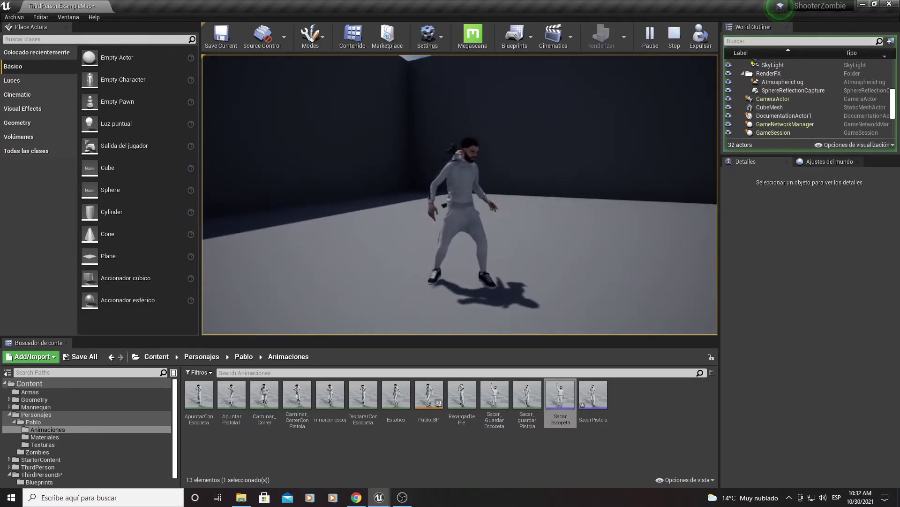
{"action": "key", "text": "Escape"}
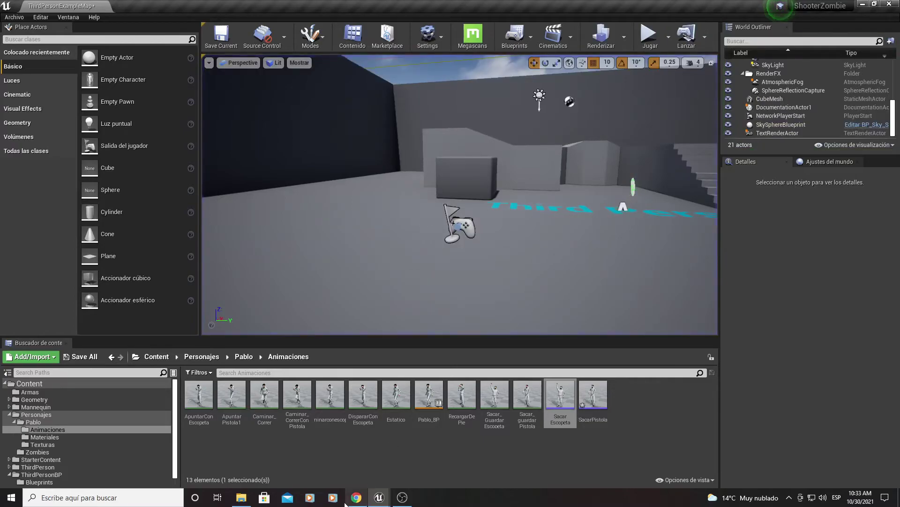
Run a second play test, eject with F8 to inspect the shotgun, then stop and reopen PabloCharacter
{"action": "key", "text": "alt+p"}
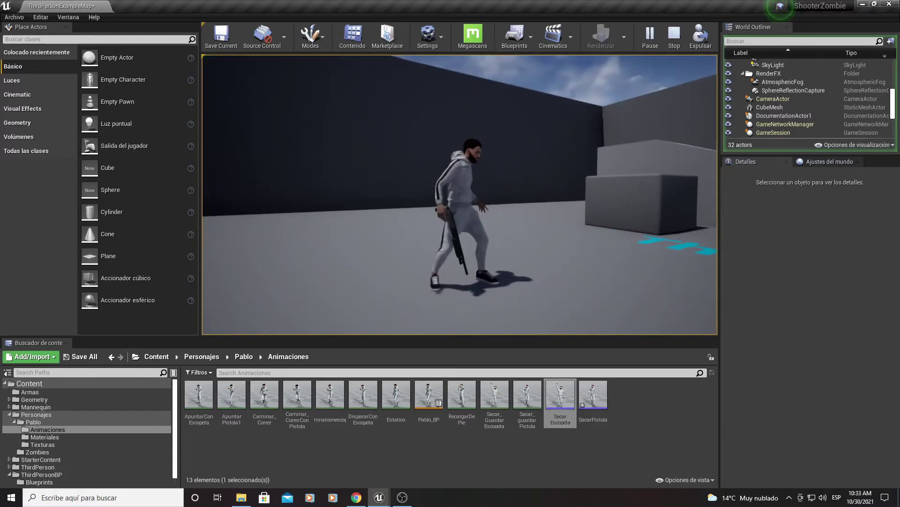
{"action": "key", "text": "F8"}
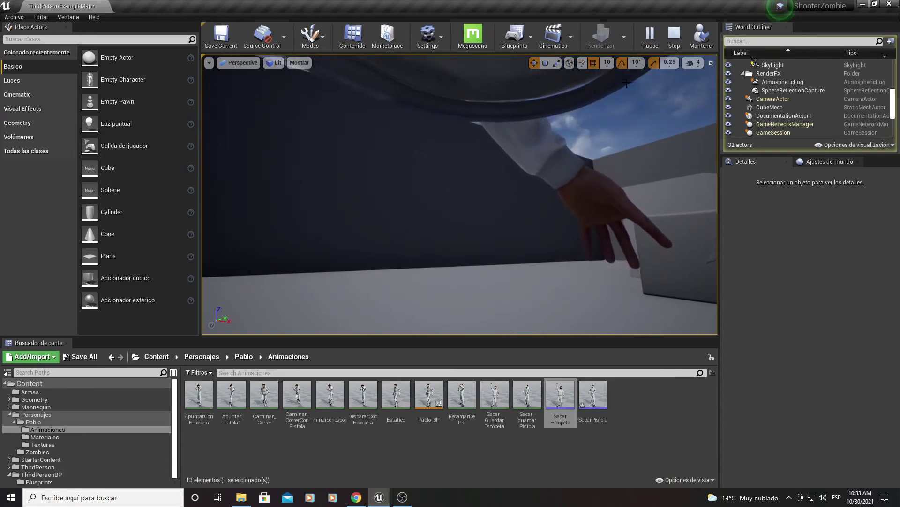
{"action": "left_click", "coordinate": [692, 62]}
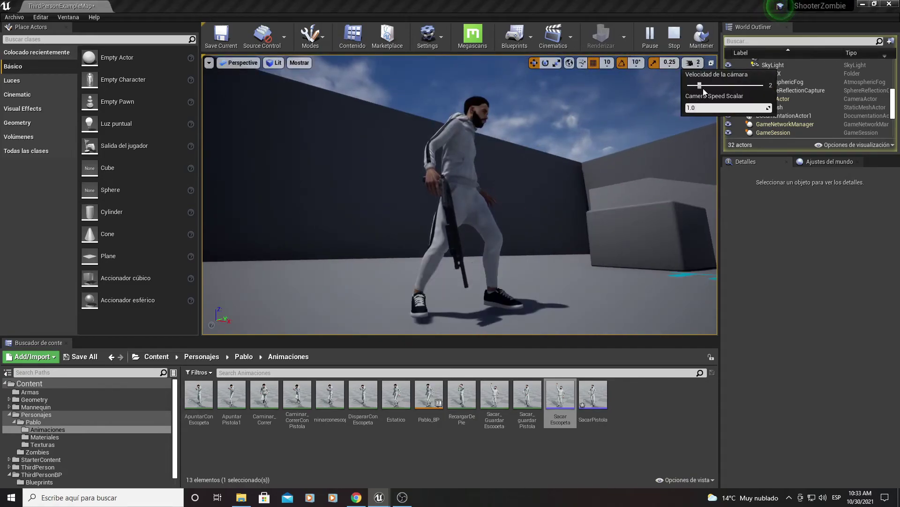
{"action": "left_click", "coordinate": [563, 188]}
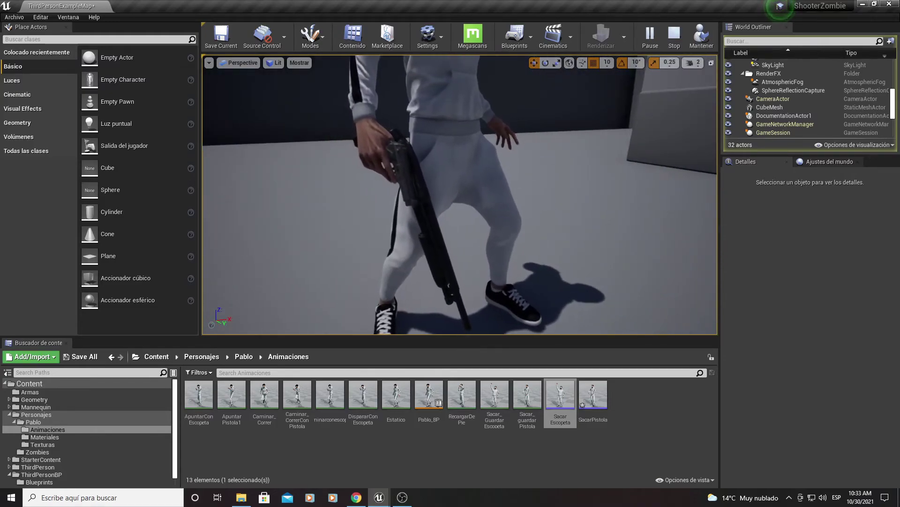
{"action": "key", "text": "Escape"}
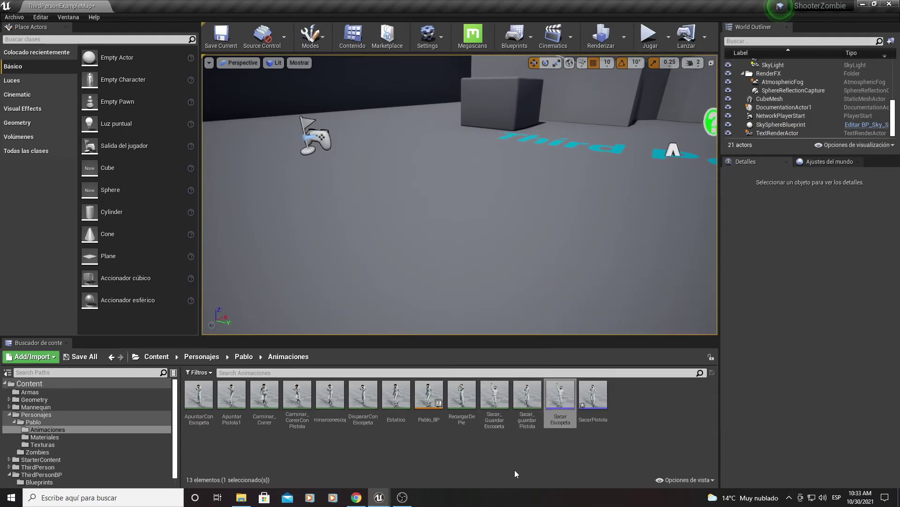
{"action": "mouse_move", "coordinate": [379, 497]}
{"action": "left_click", "coordinate": [431, 455]}
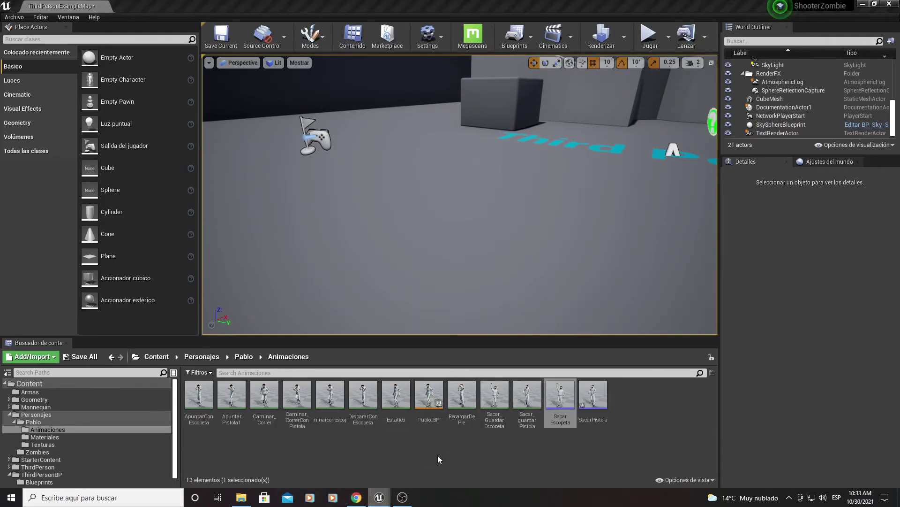
{"action": "scroll", "coordinate": [380, 277], "scroll_direction": "down", "scroll_amount": 4}
Zoom in on the Sacar guardar Pistola group's SacarPistola input, Flip Flop and Play Montage nodes
{"action": "right_click_drag", "start_coordinate": [522, 328], "coordinate": [398, 233]}
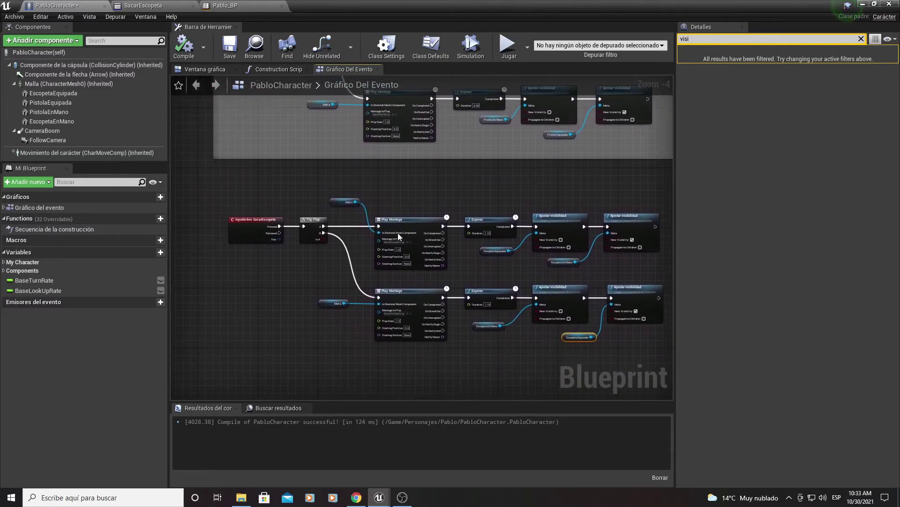
{"action": "right_click_drag", "start_coordinate": [235, 294], "coordinate": [268, 239]}
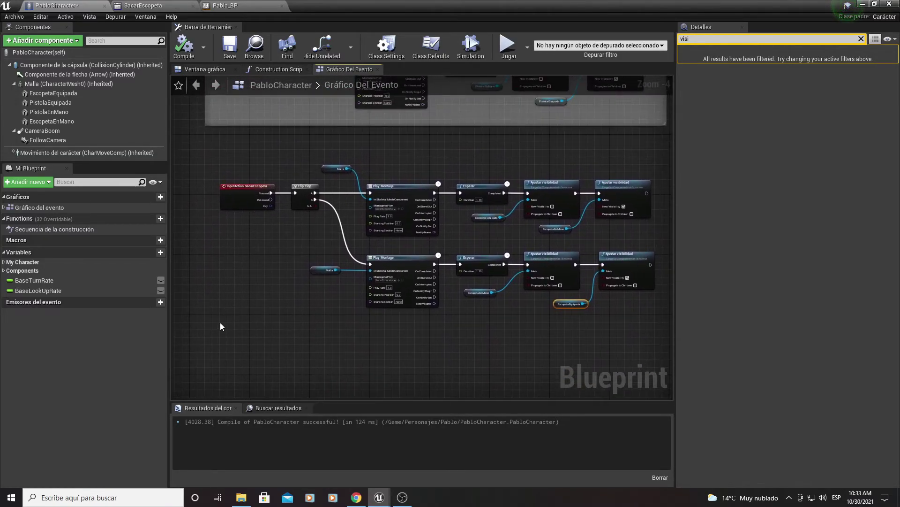
{"action": "mouse_move", "coordinate": [220, 322]}
{"action": "left_mouse_down"}
{"action": "mouse_move", "coordinate": [738, 165]}
{"action": "mouse_move", "coordinate": [441, 152]}
{"action": "left_mouse_up"}
{"action": "right_click_drag", "start_coordinate": [634, 221], "coordinate": [513, 245]}
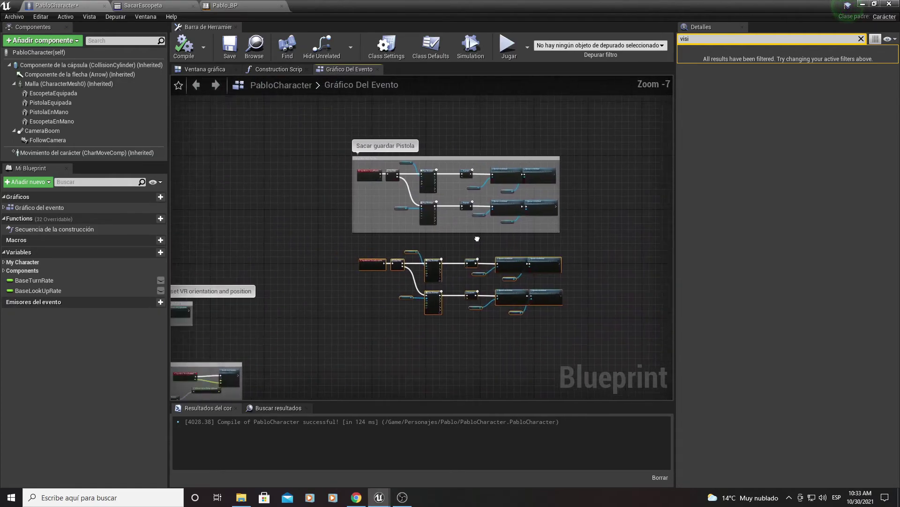
{"action": "scroll", "coordinate": [512, 245], "scroll_direction": "up", "scroll_amount": 3}
{"action": "right_click_drag", "start_coordinate": [404, 193], "coordinate": [330, 230]}
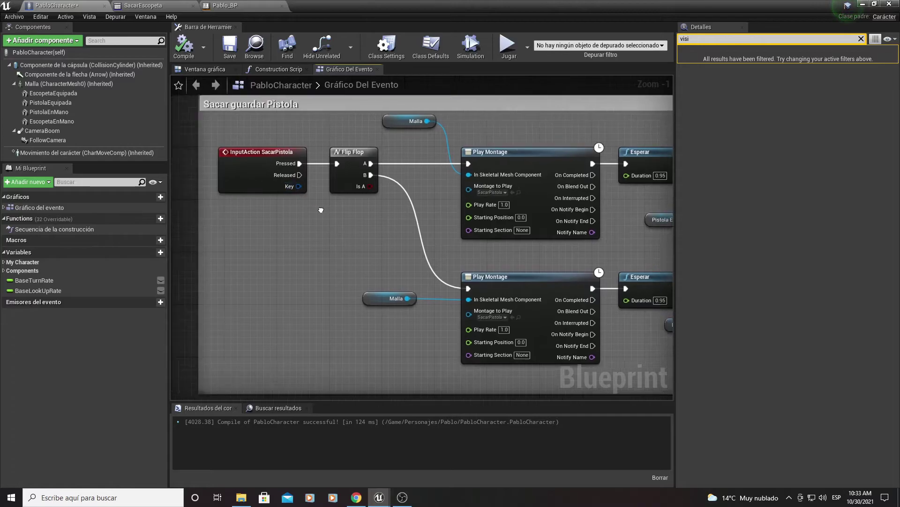
{"action": "right_click_drag", "start_coordinate": [330, 158], "coordinate": [440, 163]}
{"action": "left_click", "coordinate": [345, 155]}
{"action": "left_click", "coordinate": [430, 165], "text": "ctrl"}
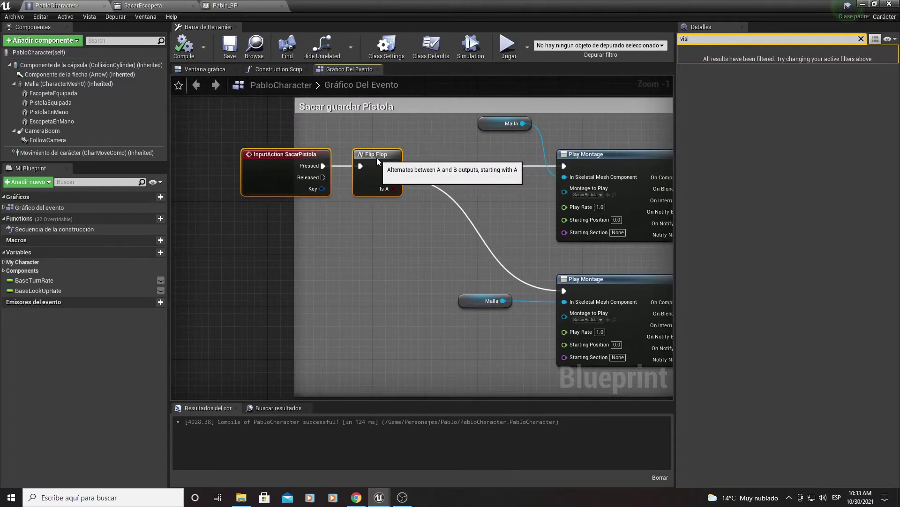
{"action": "mouse_move", "coordinate": [525, 175]}
{"action": "right_mouse_down"}
{"action": "mouse_move", "coordinate": [292, 164]}
{"action": "mouse_move", "coordinate": [285, 147]}
{"action": "mouse_move", "coordinate": [345, 180]}
{"action": "right_mouse_up"}
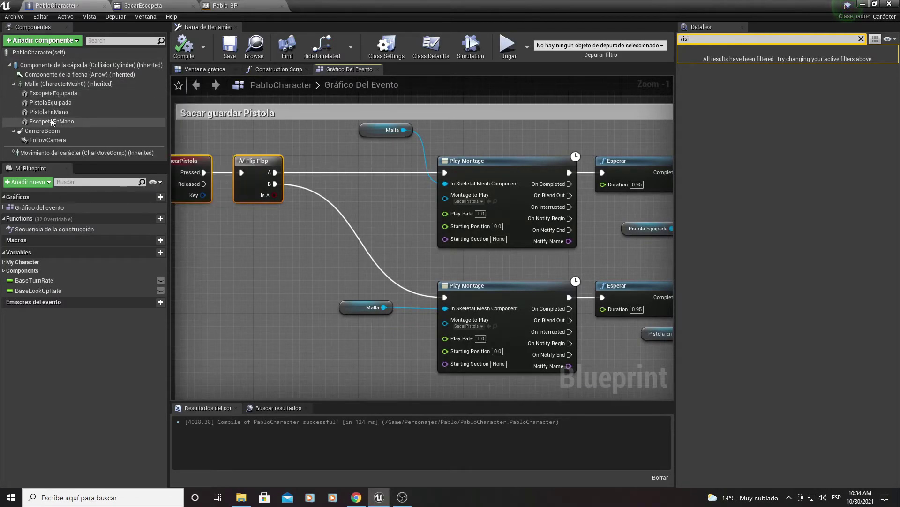
Add Pistola En Mano and Escopeta En Mano references and an Es visible check on Pistola En Mano
{"action": "left_click_drag", "start_coordinate": [52, 113], "coordinate": [253, 229]}
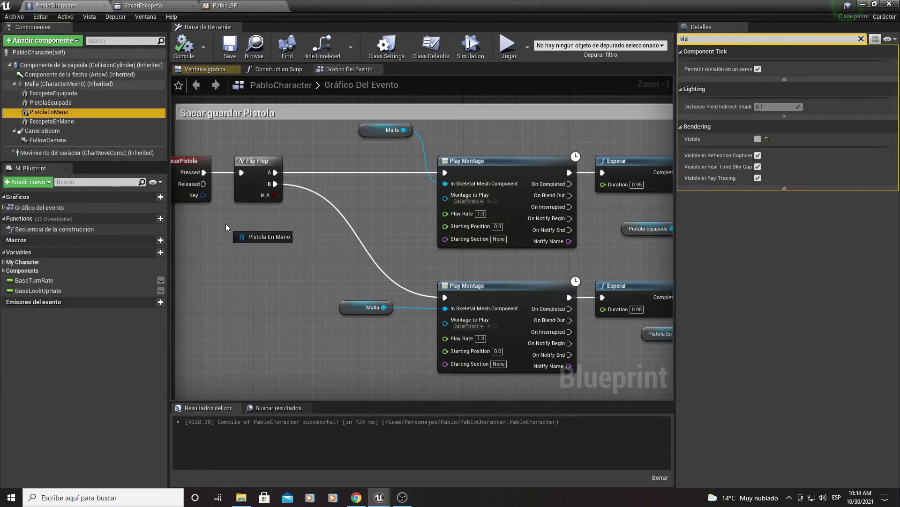
{"action": "left_click_drag", "start_coordinate": [52, 121], "coordinate": [249, 256]}
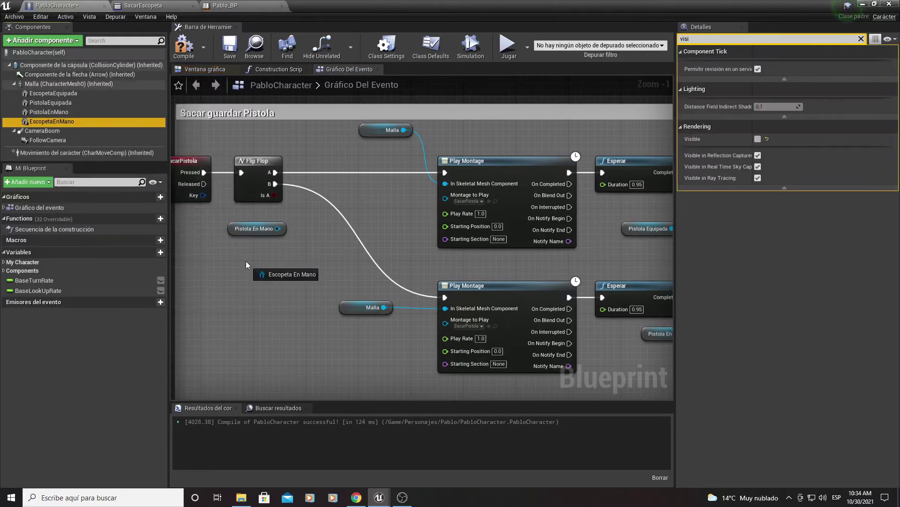
{"action": "left_click_drag", "start_coordinate": [279, 228], "coordinate": [311, 218]}
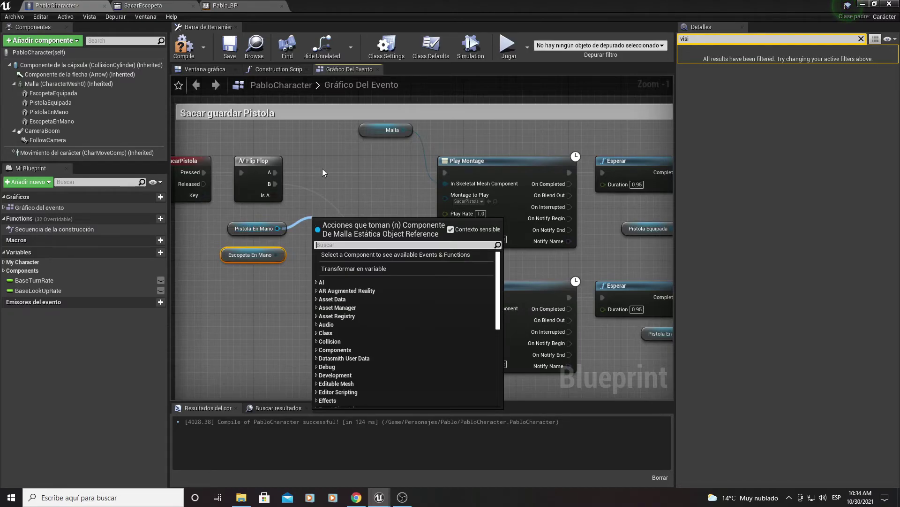
{"action": "type", "text": "visi"}
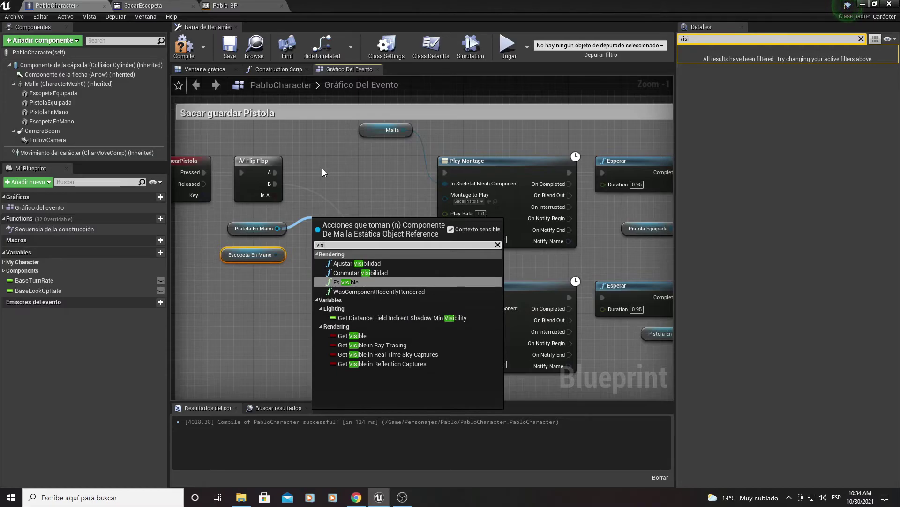
{"action": "key", "text": "Return"}
Add an OR Boolean node to the pistol group
{"action": "right_click_drag", "start_coordinate": [355, 165], "coordinate": [383, 177]}
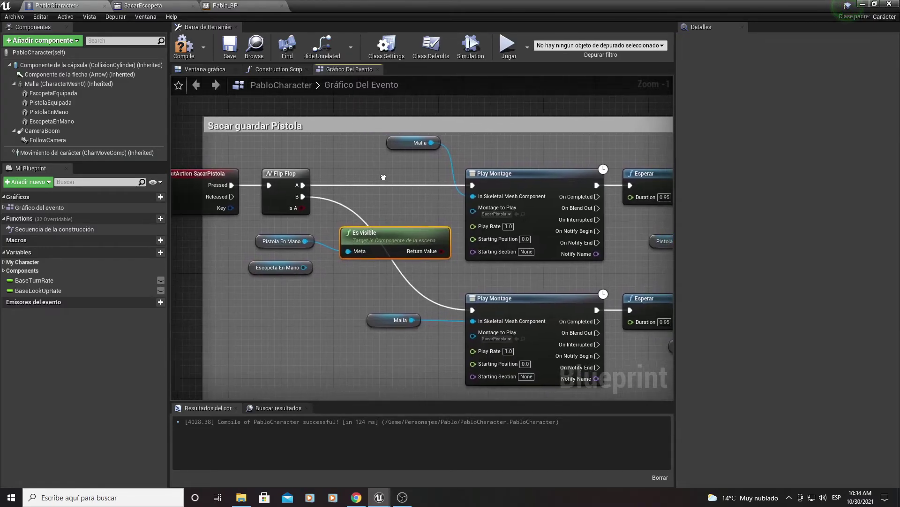
{"action": "right_click", "coordinate": [365, 201]}
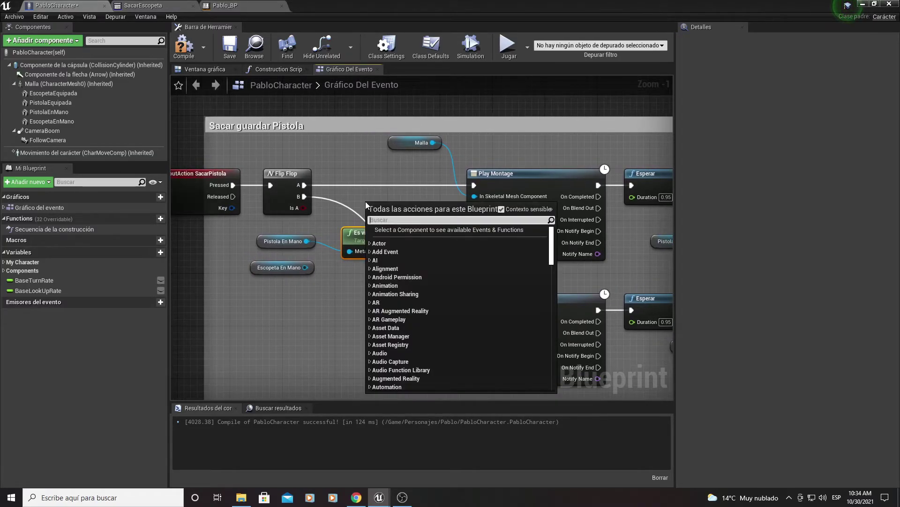
{"action": "type", "text": "or"}
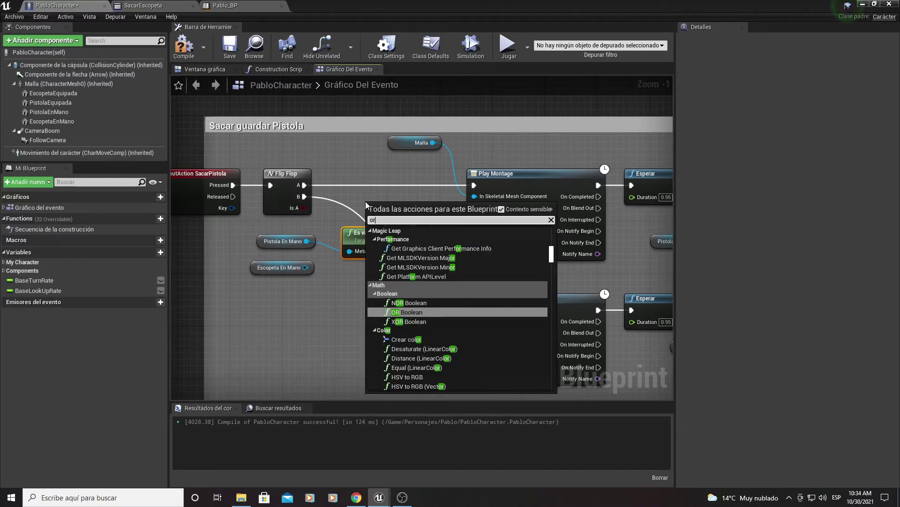
{"action": "key", "text": "Return"}
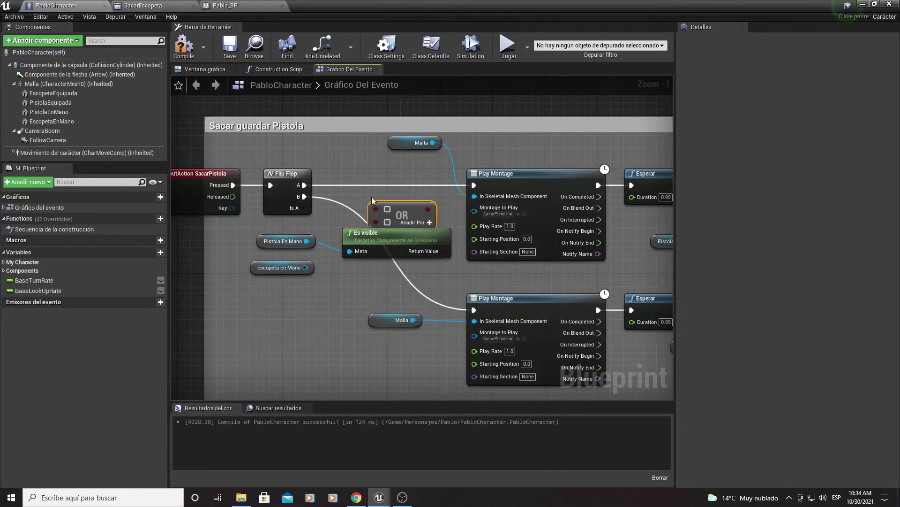
Arrange the references on the left and add an Es visible check for Escopeta En Mano
{"action": "right_click_drag", "start_coordinate": [401, 232], "coordinate": [426, 206]}
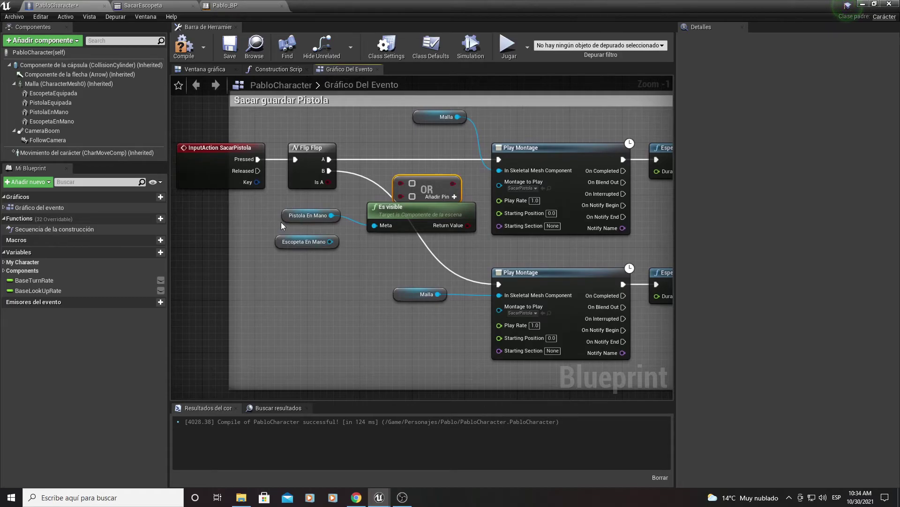
{"action": "mouse_move", "coordinate": [281, 222]}
{"action": "left_mouse_down"}
{"action": "mouse_move", "coordinate": [371, 213]}
{"action": "mouse_move", "coordinate": [271, 224]}
{"action": "left_mouse_up"}
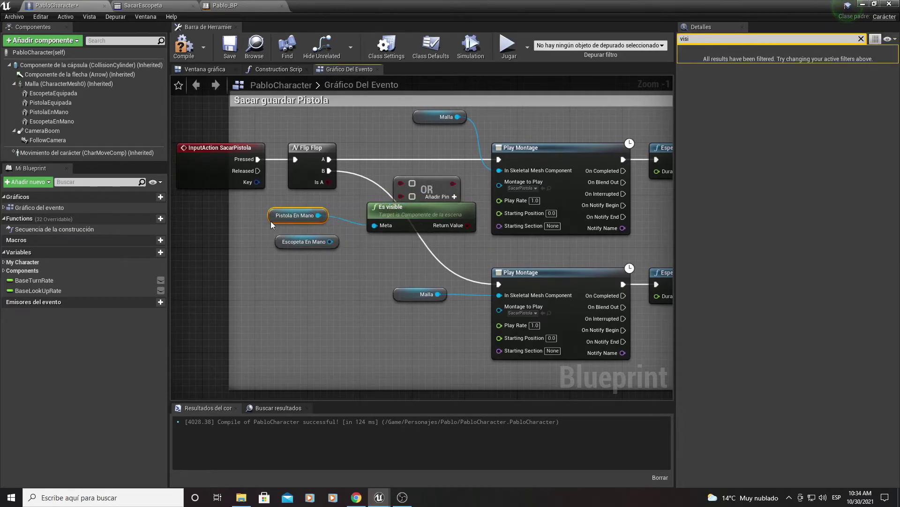
{"action": "left_click_drag", "start_coordinate": [390, 214], "coordinate": [257, 211]}
{"action": "left_click", "coordinate": [336, 204], "text": "ctrl"}
{"action": "right_click_drag", "start_coordinate": [358, 213], "coordinate": [418, 192]}
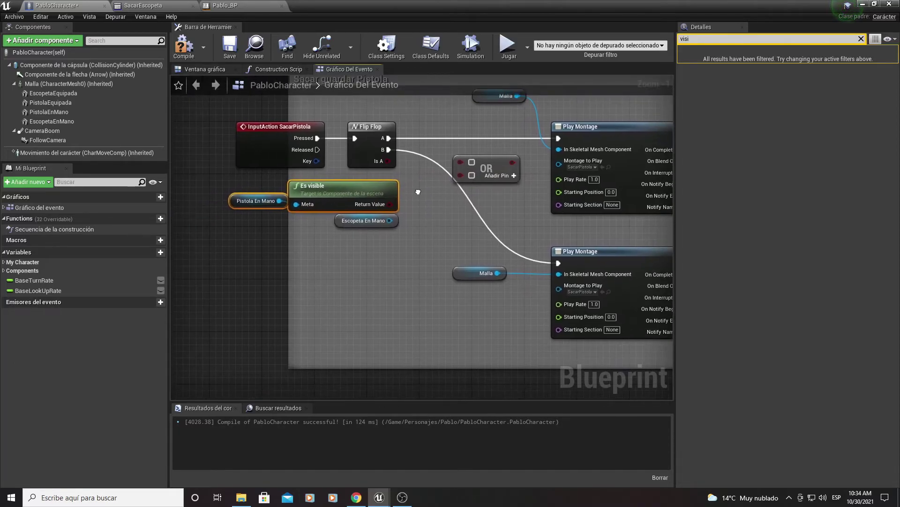
{"action": "mouse_move", "coordinate": [347, 226]}
{"action": "left_mouse_down"}
{"action": "mouse_move", "coordinate": [244, 246]}
{"action": "mouse_move", "coordinate": [341, 243]}
{"action": "left_mouse_up"}
{"action": "type", "text": "esvis"}
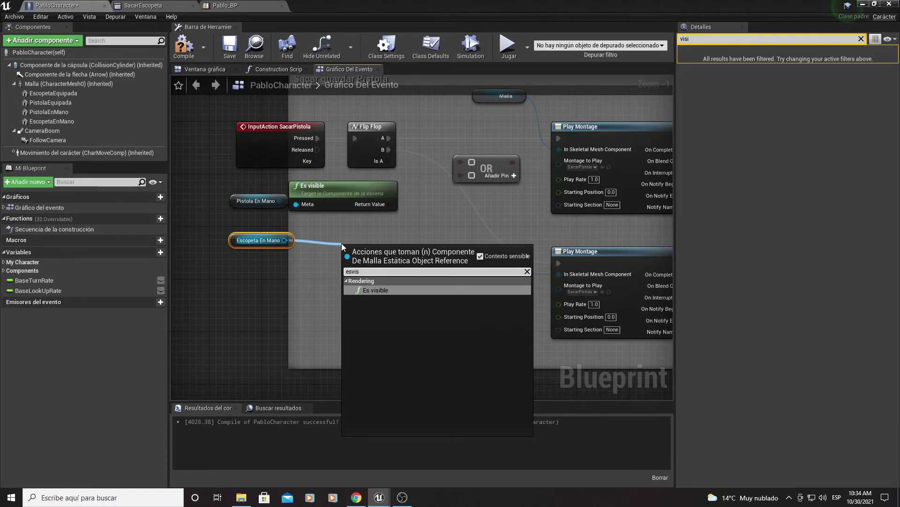
{"action": "key", "text": "Return"}
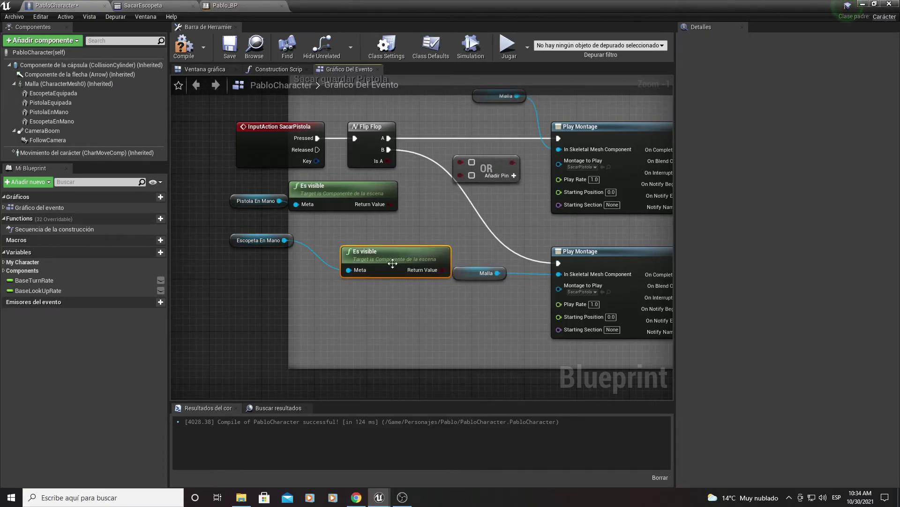
{"action": "mouse_move", "coordinate": [353, 246]}
{"action": "left_mouse_down"}
{"action": "mouse_move", "coordinate": [353, 233]}
{"action": "mouse_move", "coordinate": [481, 174]}
{"action": "left_mouse_up"}
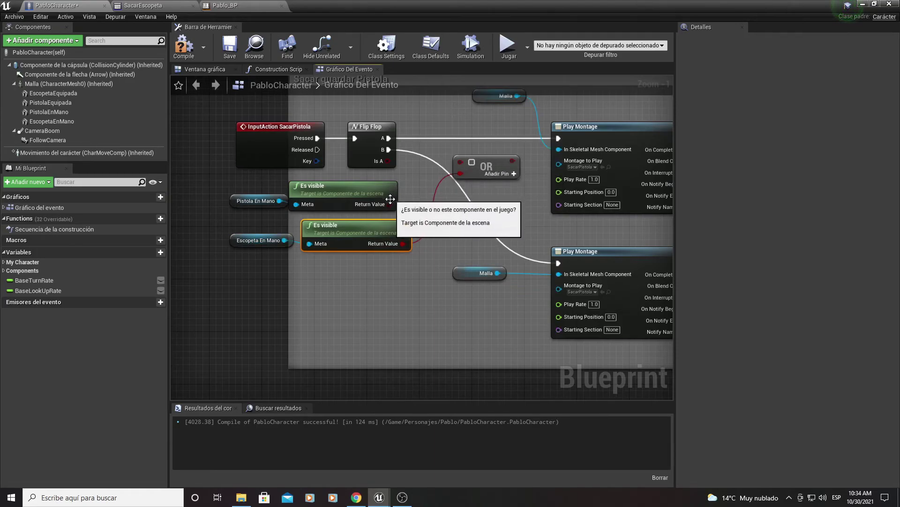
Wire the first Es visible into OR, tidy the checks beside the Flip Flop, and pull OR's output
{"action": "left_click_drag", "start_coordinate": [391, 204], "coordinate": [432, 190]}
{"action": "left_click_drag", "start_coordinate": [462, 162], "coordinate": [461, 162]}
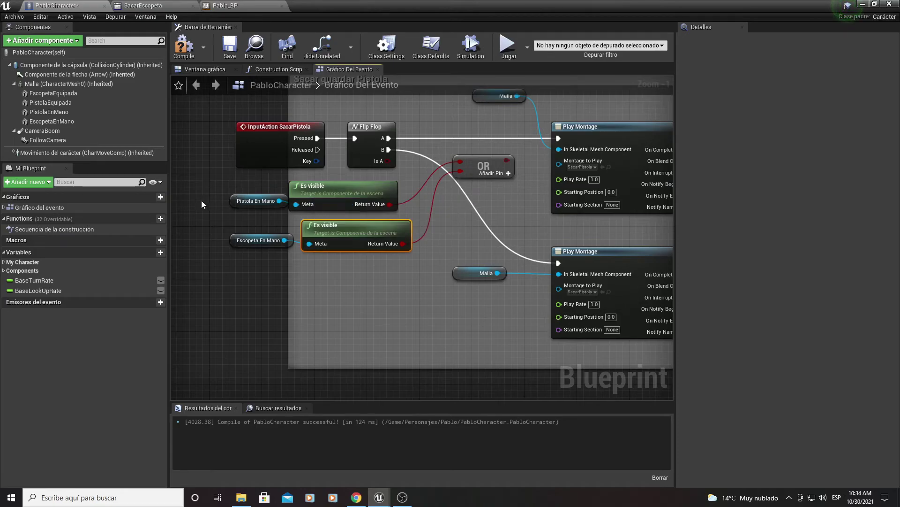
{"action": "left_click_drag", "start_coordinate": [292, 192], "coordinate": [296, 201]}
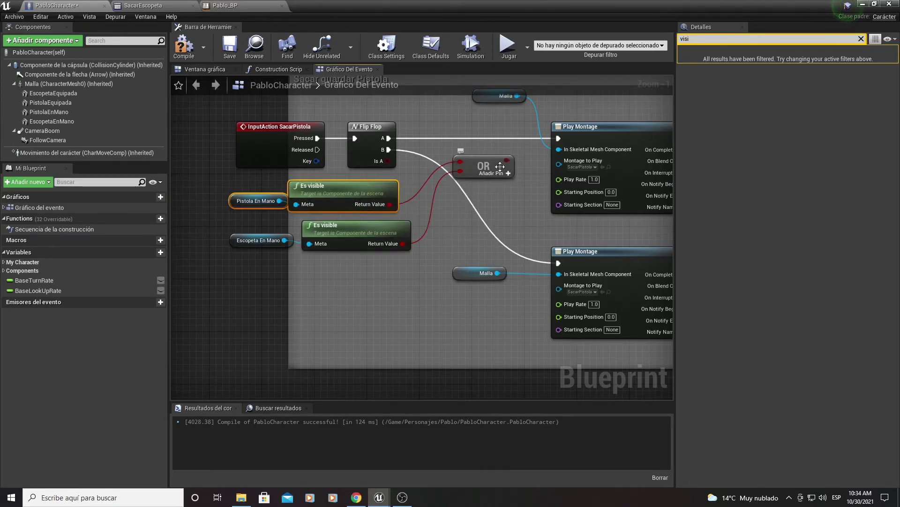
{"action": "left_click_drag", "start_coordinate": [500, 167], "coordinate": [488, 207]}
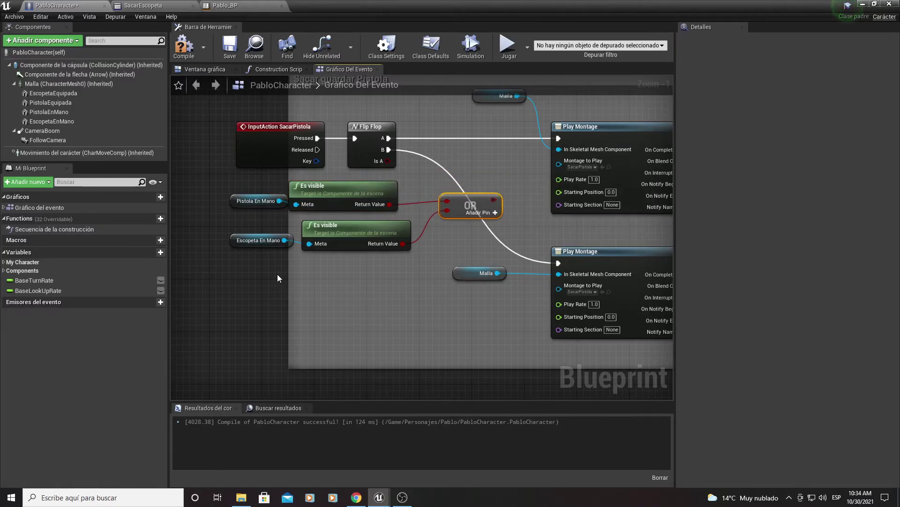
{"action": "mouse_move", "coordinate": [288, 263]}
{"action": "left_mouse_down"}
{"action": "mouse_move", "coordinate": [379, 224]}
{"action": "mouse_move", "coordinate": [367, 225]}
{"action": "left_mouse_up"}
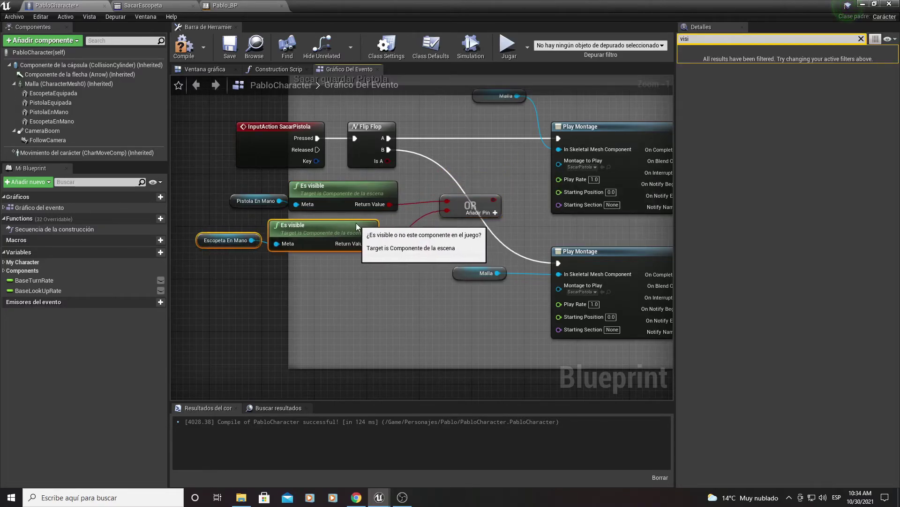
{"action": "right_click", "coordinate": [454, 224]}
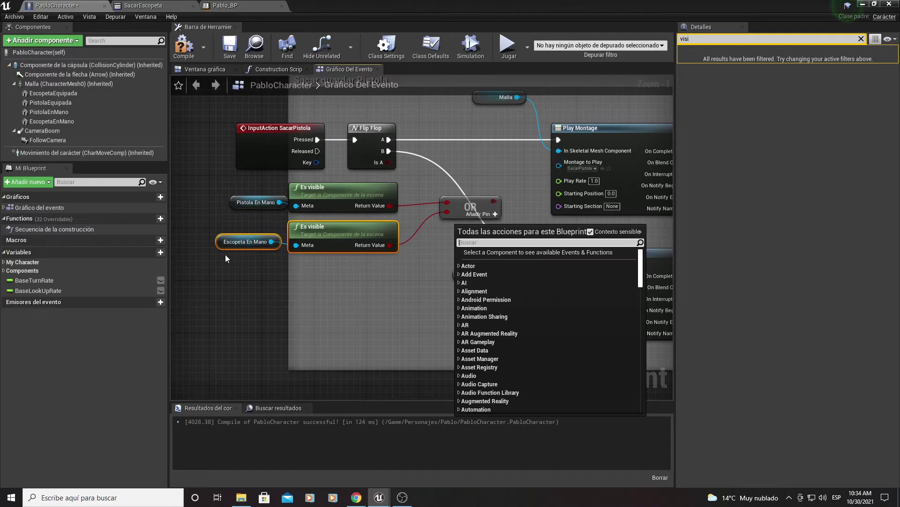
{"action": "mouse_move", "coordinate": [212, 270]}
{"action": "left_mouse_down"}
{"action": "mouse_move", "coordinate": [452, 187]}
{"action": "mouse_move", "coordinate": [365, 208]}
{"action": "left_mouse_up"}
{"action": "right_click_drag", "start_coordinate": [365, 208], "coordinate": [348, 247]}
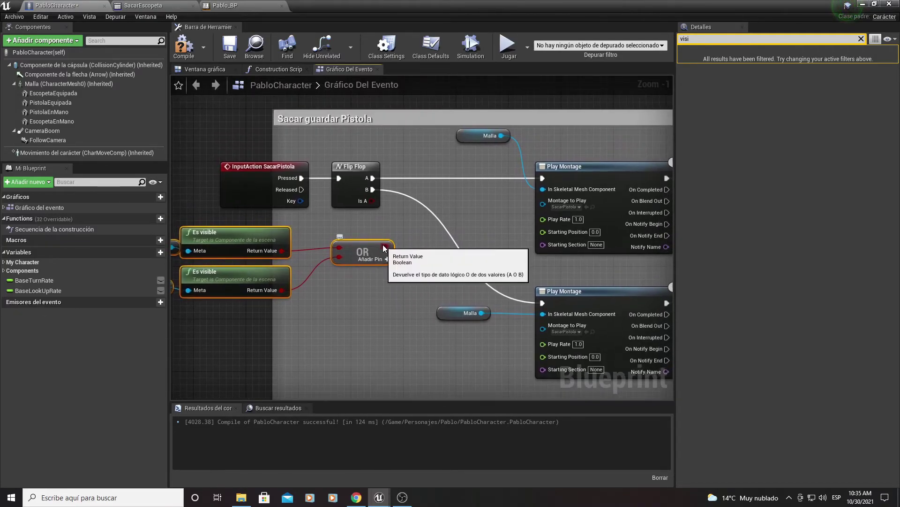
Add a Bifurcar node on the OR result and connect Flip Flop A into it
{"action": "left_click_drag", "start_coordinate": [385, 245], "coordinate": [405, 214]}
{"action": "type", "text": "bifu"}
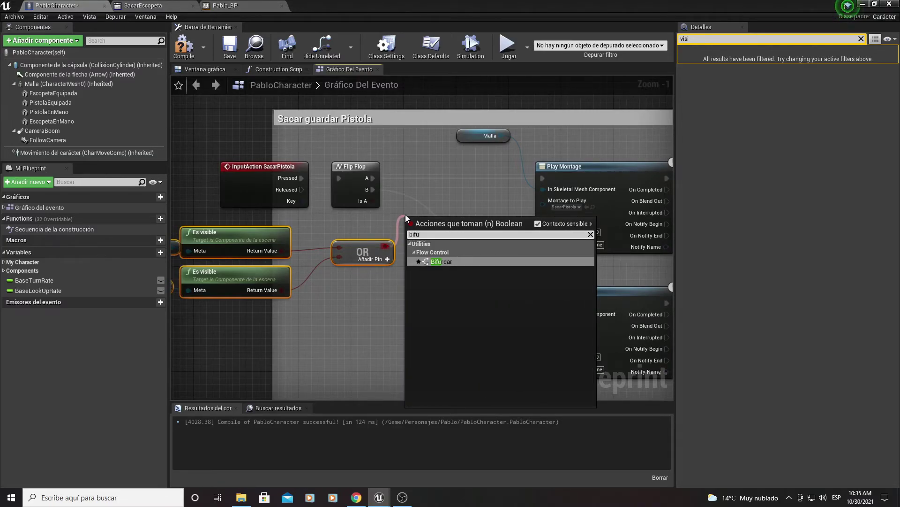
{"action": "key", "text": "Return"}
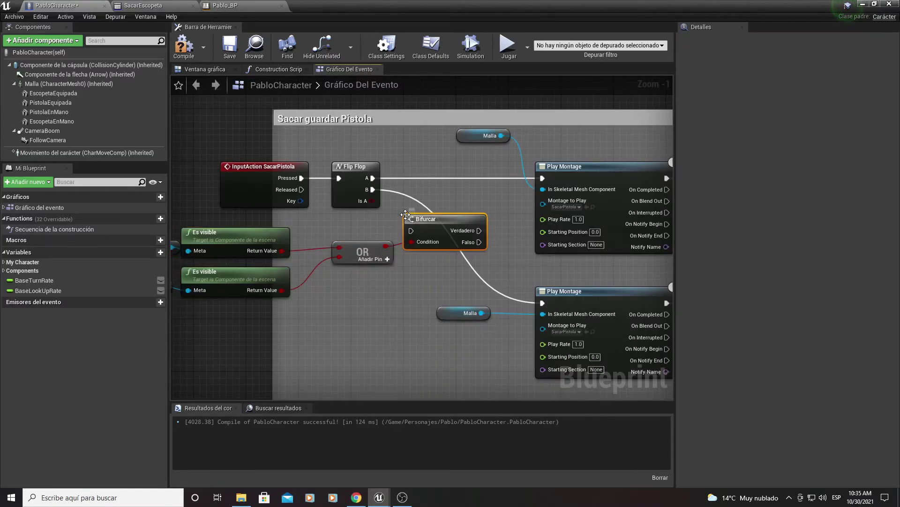
{"action": "mouse_move", "coordinate": [373, 179]}
{"action": "left_mouse_down"}
{"action": "mouse_move", "coordinate": [414, 238]}
{"action": "mouse_move", "coordinate": [443, 169]}
{"action": "left_mouse_up"}
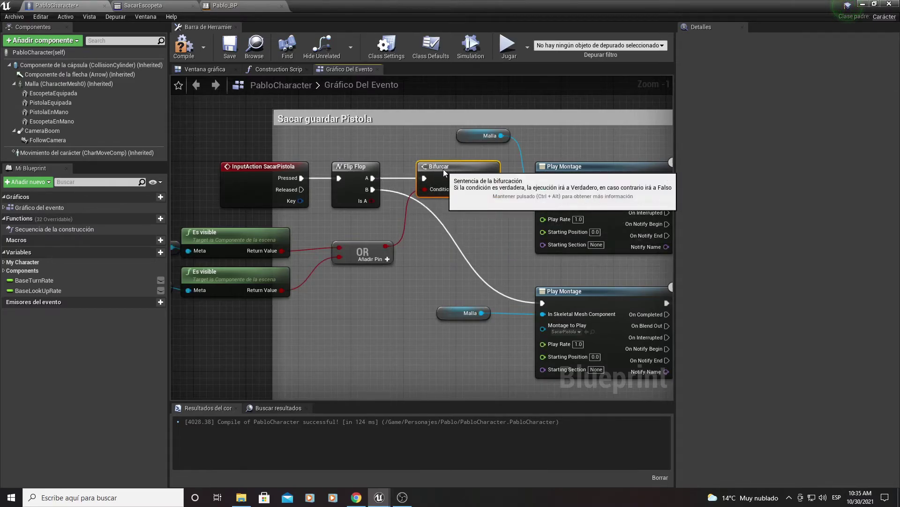
{"action": "mouse_move", "coordinate": [464, 219]}
{"action": "right_mouse_down"}
{"action": "mouse_move", "coordinate": [478, 262]}
{"action": "mouse_move", "coordinate": [288, 313]}
{"action": "right_mouse_up"}
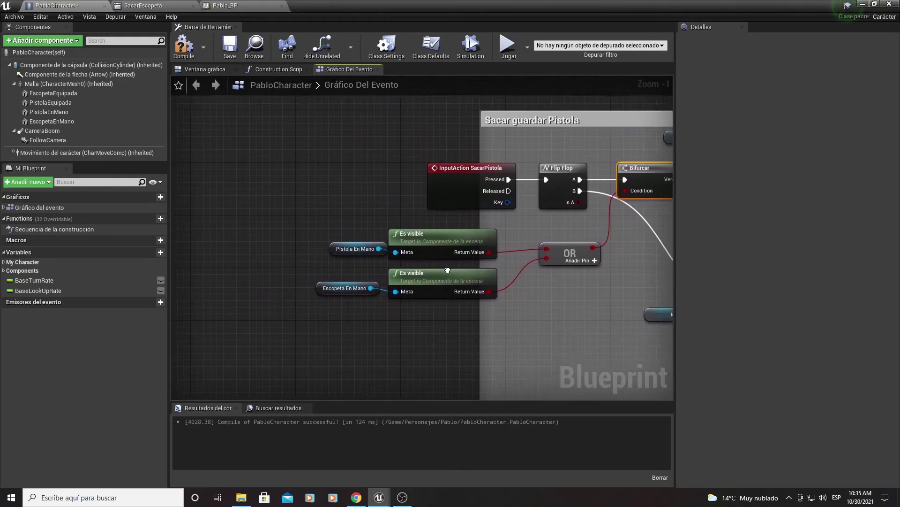
{"action": "mouse_move", "coordinate": [288, 313]}
{"action": "left_mouse_down"}
{"action": "mouse_move", "coordinate": [564, 243]}
{"action": "mouse_move", "coordinate": [553, 221]}
{"action": "mouse_move", "coordinate": [547, 240]}
{"action": "left_mouse_up"}
{"action": "mouse_move", "coordinate": [533, 226]}
{"action": "right_mouse_down"}
{"action": "mouse_move", "coordinate": [471, 221]}
{"action": "mouse_move", "coordinate": [513, 257]}
{"action": "right_mouse_up"}
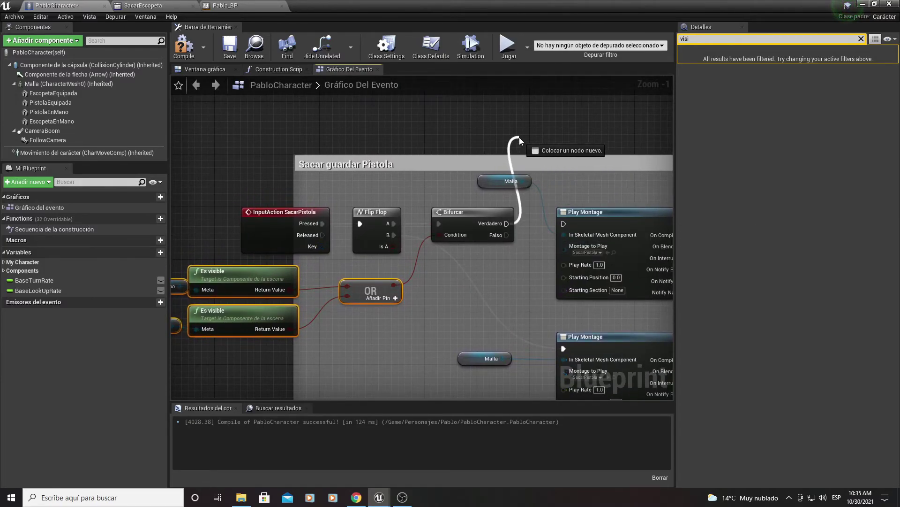
Attach a Mostrar texto node to the Bifurcar's Verdadero output to print Hello
{"action": "left_click_drag", "start_coordinate": [519, 137], "coordinate": [518, 137]}
{"action": "type", "text": "pri"}
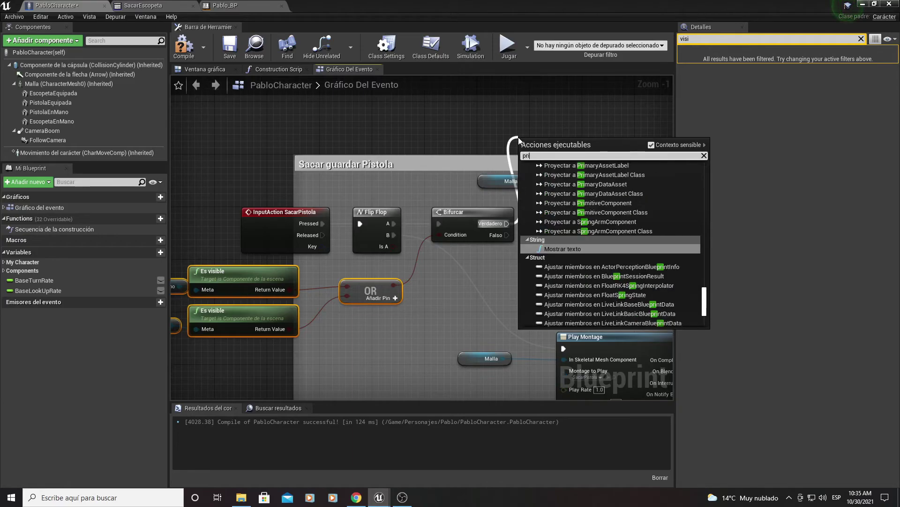
{"action": "key", "text": "Return"}
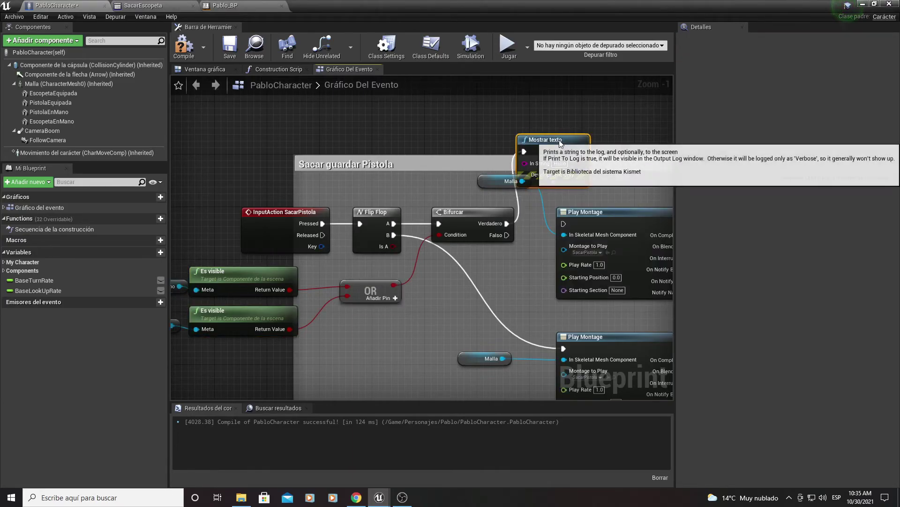
{"action": "left_click_drag", "start_coordinate": [558, 136], "coordinate": [564, 103]}
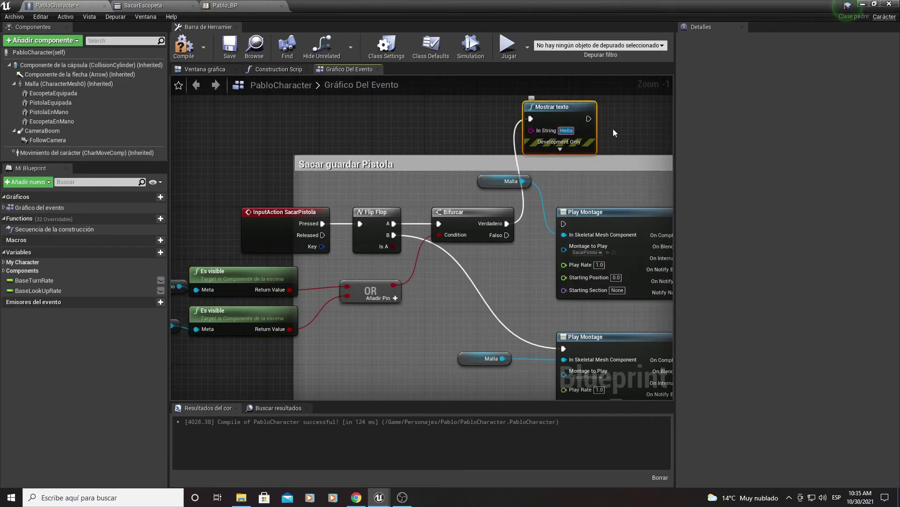
Wire the Bifurcar's Falso output into the upper Play Montage and compile the blueprint
{"action": "right_click_drag", "start_coordinate": [612, 133], "coordinate": [472, 167]}
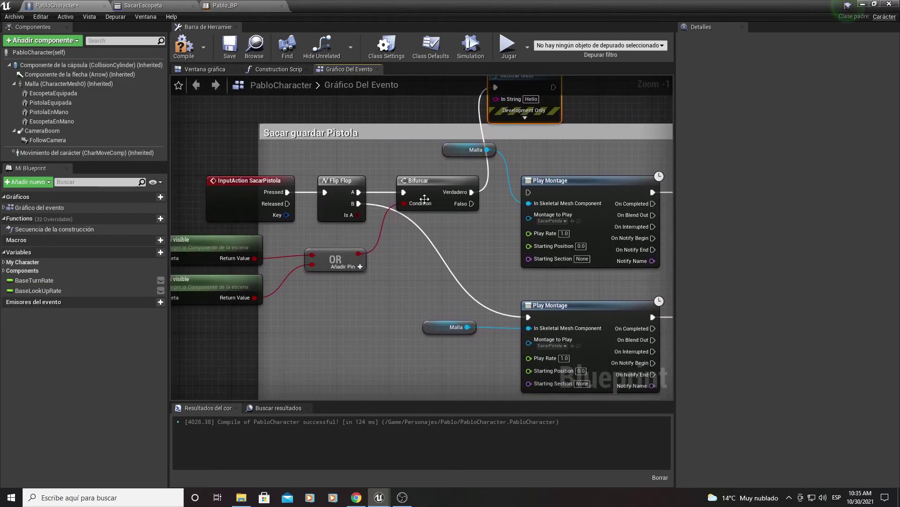
{"action": "right_click_drag", "start_coordinate": [424, 199], "coordinate": [462, 184]}
{"action": "right_click_drag", "start_coordinate": [171, 288], "coordinate": [253, 290]}
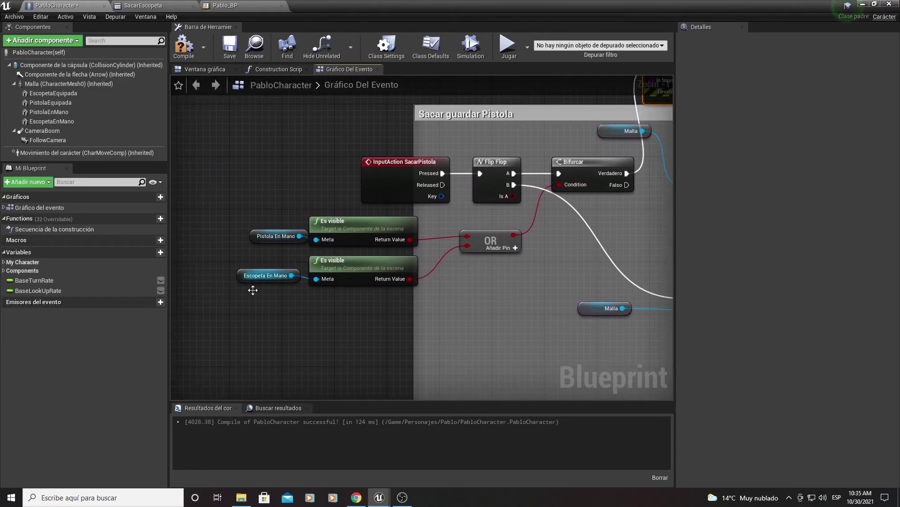
{"action": "left_click_drag", "start_coordinate": [223, 308], "coordinate": [364, 229]}
{"action": "right_click_drag", "start_coordinate": [648, 186], "coordinate": [528, 181]}
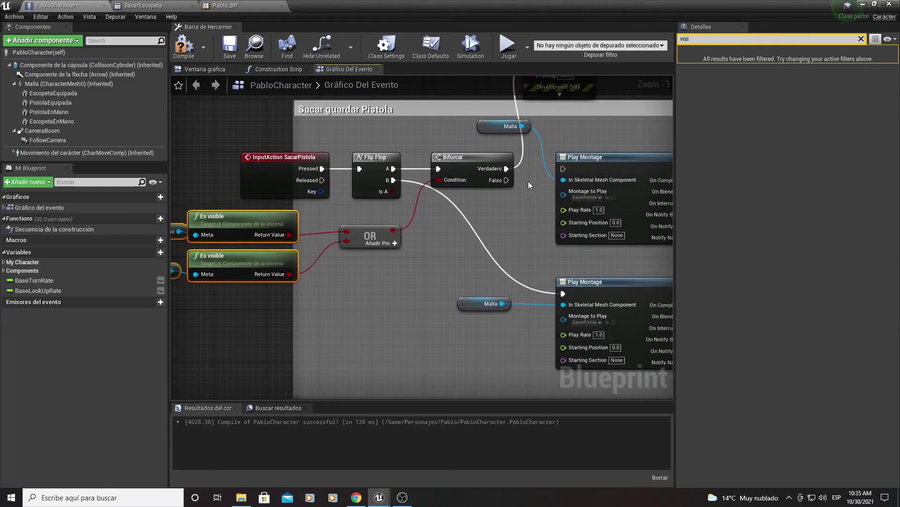
{"action": "left_click_drag", "start_coordinate": [506, 180], "coordinate": [563, 169]}
{"action": "right_click_drag", "start_coordinate": [564, 168], "coordinate": [420, 123]}
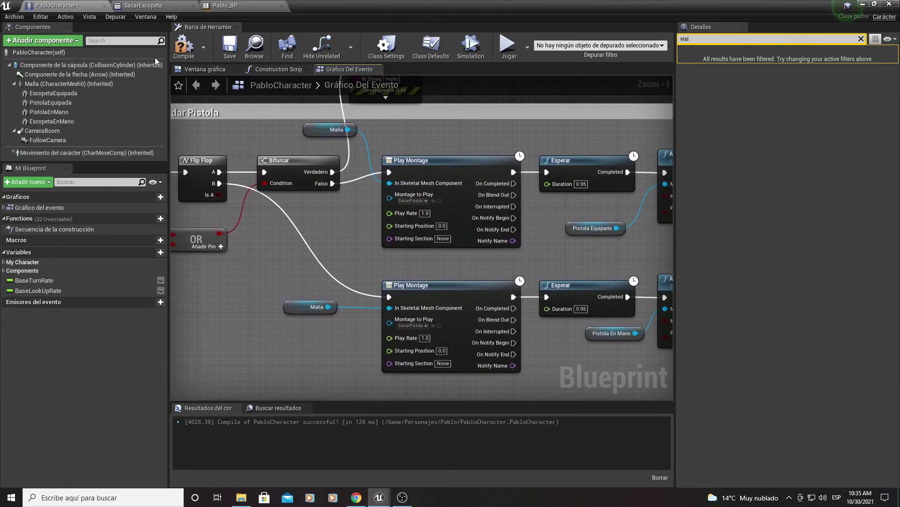
{"action": "left_click", "coordinate": [183, 45]}
{"action": "left_click", "coordinate": [865, 5]}
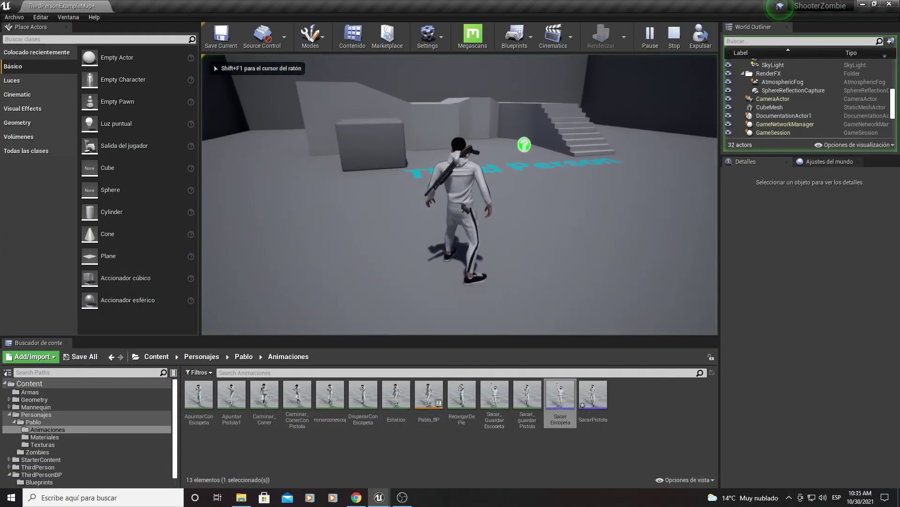
{"action": "key", "text": "w"}
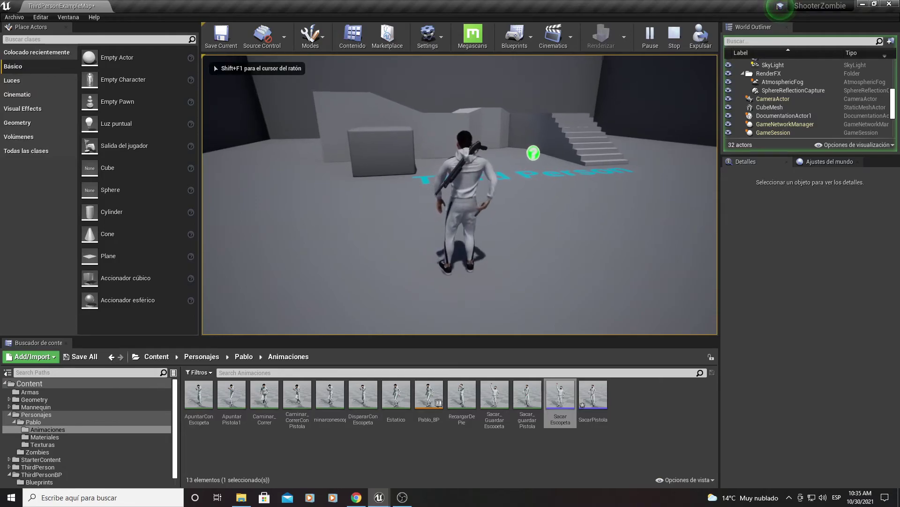
{"action": "key", "text": "d"}
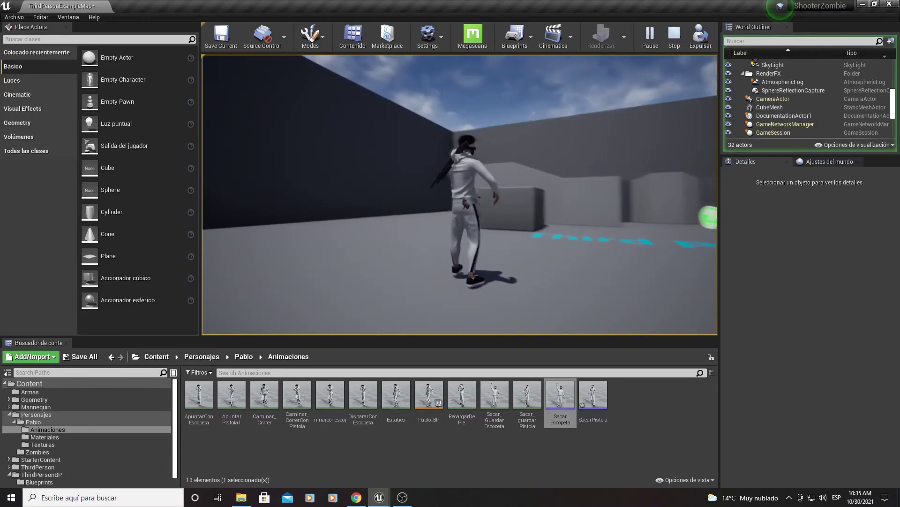
{"action": "key", "text": "Escape"}
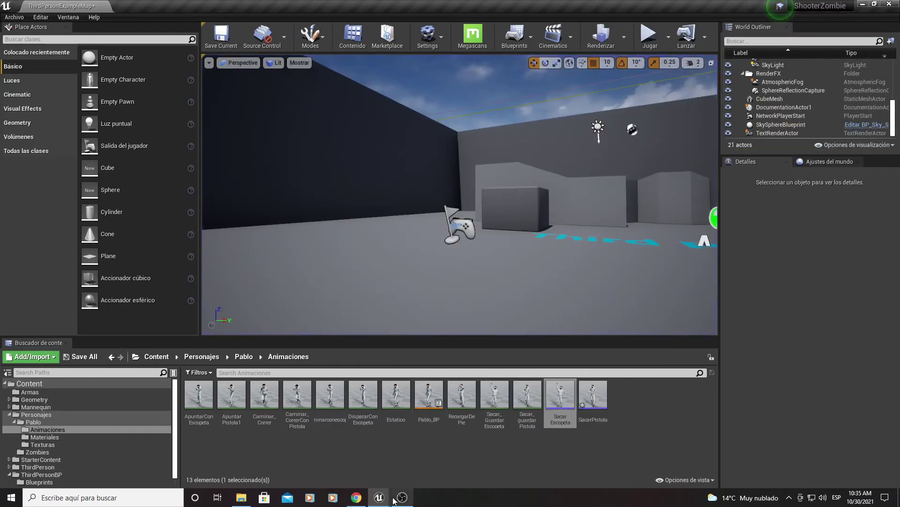
{"action": "left_click", "coordinate": [429, 457]}
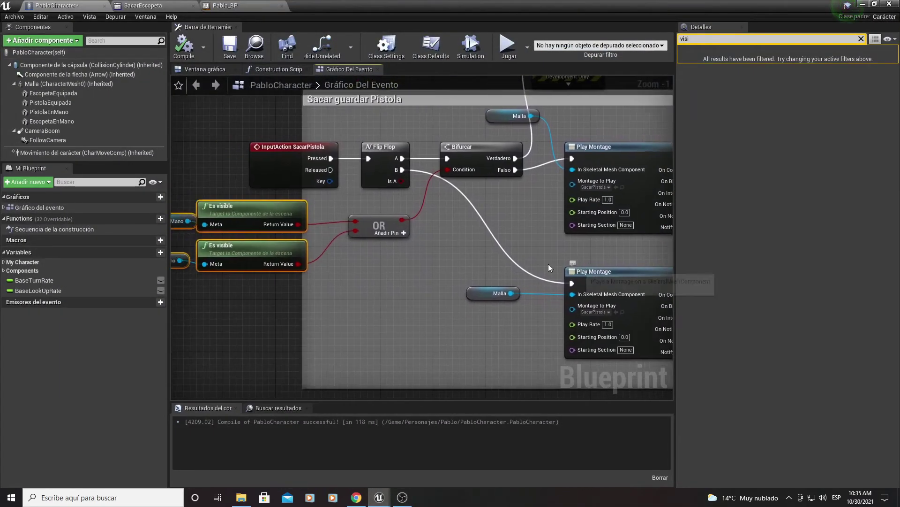
Select the pistol chain's Es visible checks, OR, Bifurcar and Mostrar texto nodes
{"action": "right_click_drag", "start_coordinate": [548, 264], "coordinate": [619, 272]}
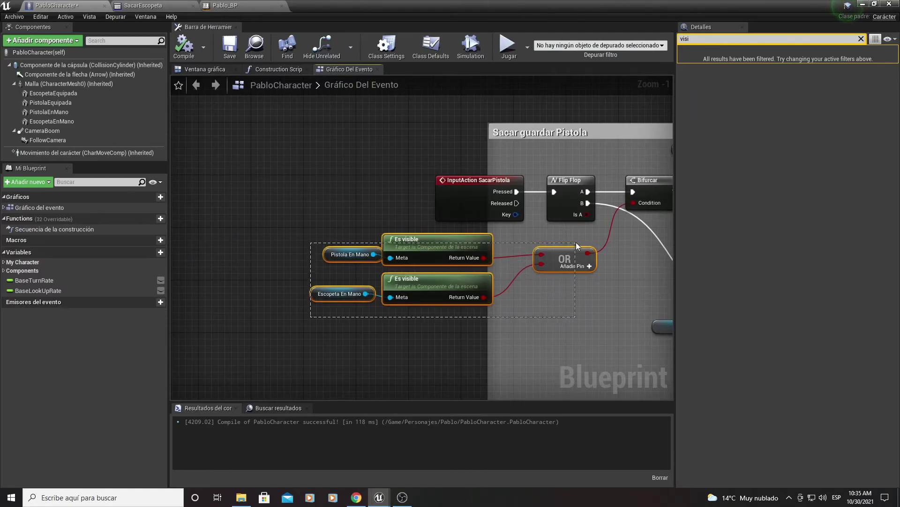
{"action": "left_click_drag", "start_coordinate": [576, 242], "coordinate": [576, 243]}
{"action": "right_click_drag", "start_coordinate": [575, 243], "coordinate": [436, 220]}
{"action": "left_click", "coordinate": [444, 201]}
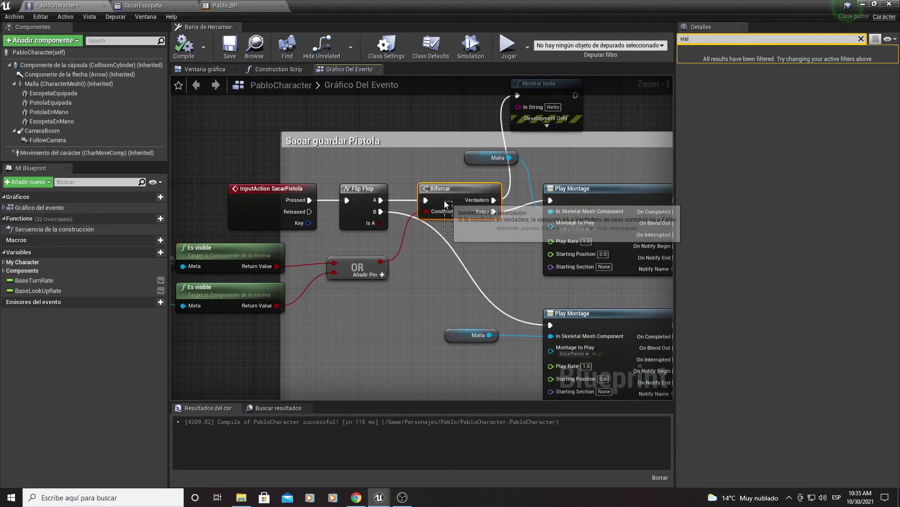
{"action": "right_click_drag", "start_coordinate": [288, 295], "coordinate": [329, 307]}
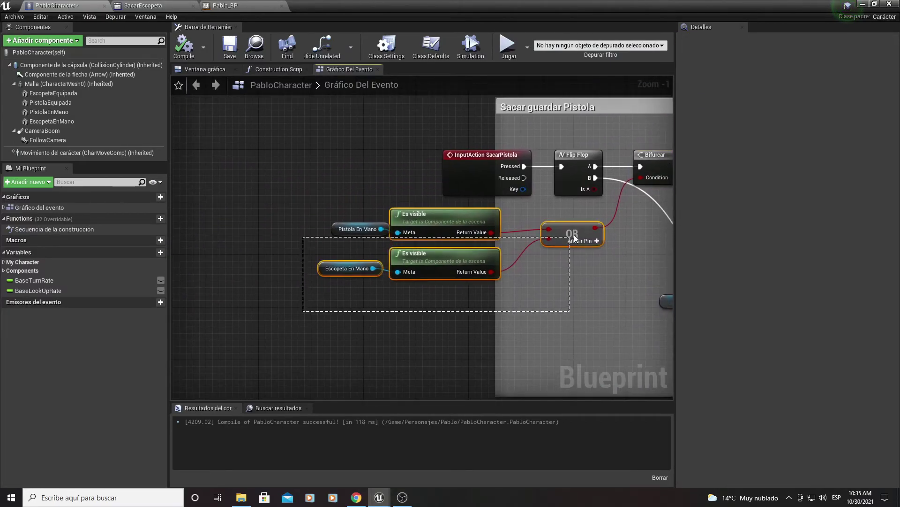
{"action": "left_click_drag", "start_coordinate": [329, 308], "coordinate": [589, 225]}
{"action": "right_click_drag", "start_coordinate": [606, 218], "coordinate": [393, 319]}
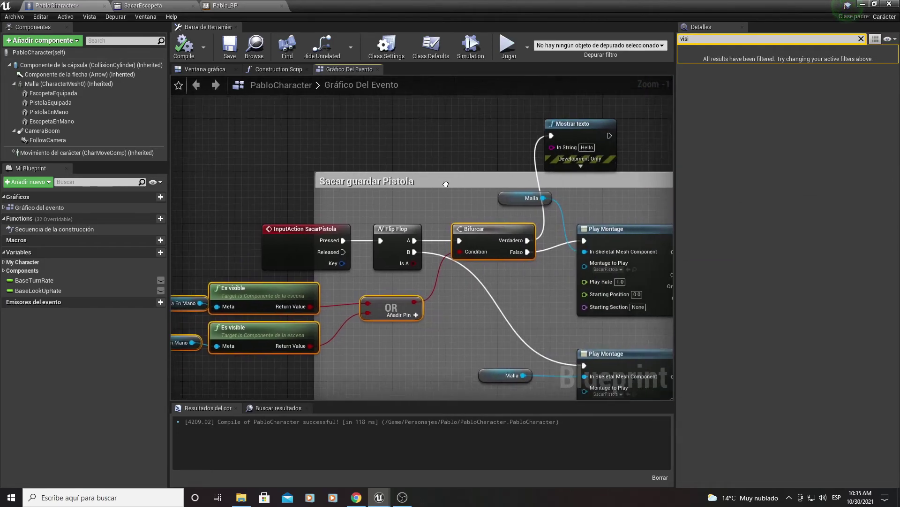
Paste copies of those nodes beside the SacarEscopeta chain
{"action": "right_click_drag", "start_coordinate": [552, 157], "coordinate": [607, 3]}
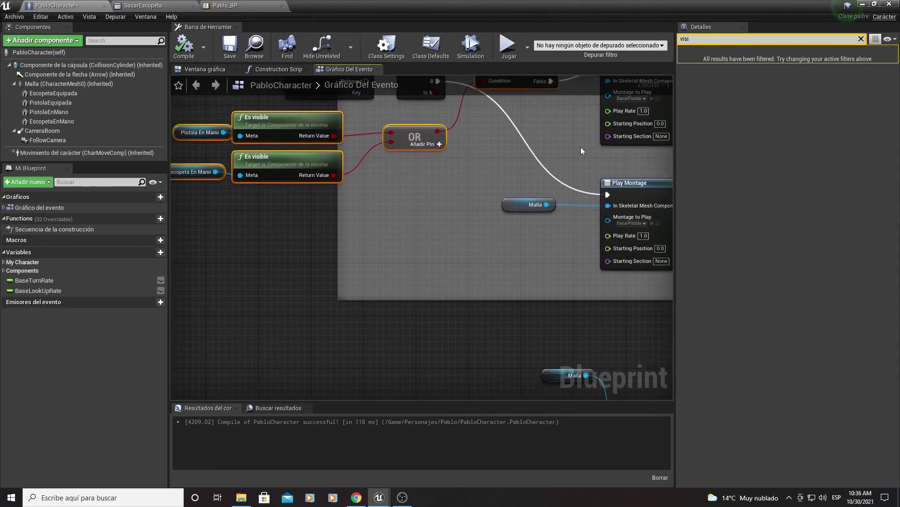
{"action": "scroll", "coordinate": [393, 183], "scroll_direction": "down", "scroll_amount": 2}
{"action": "scroll", "coordinate": [375, 211], "scroll_direction": "down", "scroll_amount": 2}
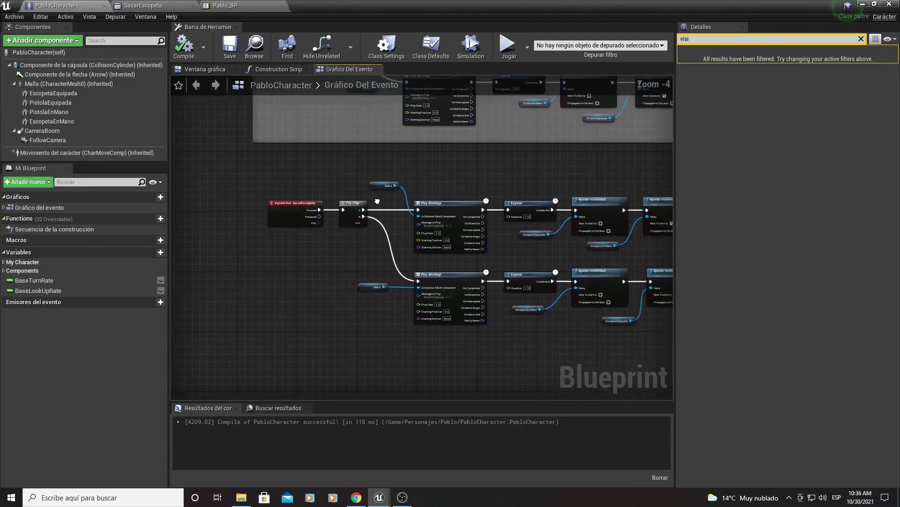
{"action": "scroll", "coordinate": [357, 244], "scroll_direction": "up", "scroll_amount": 1}
{"action": "key", "text": "ctrl+v"}
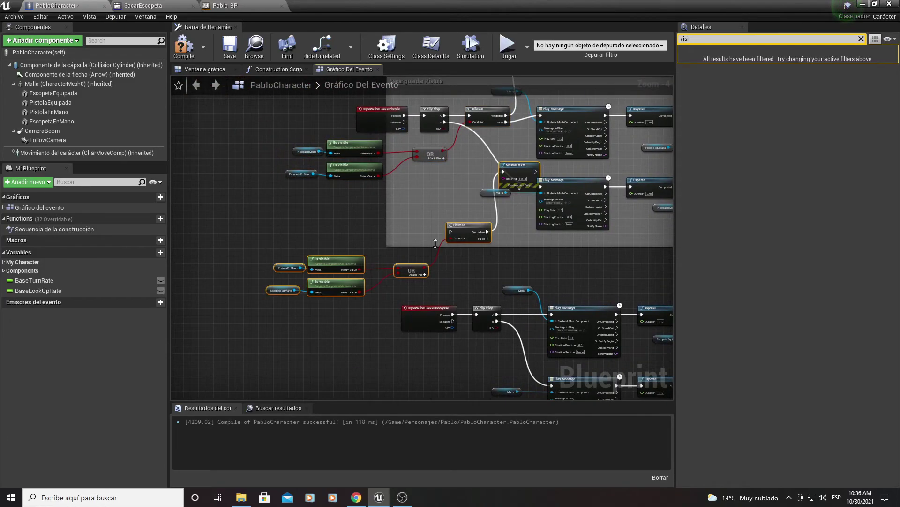
{"action": "left_click_drag", "start_coordinate": [477, 230], "coordinate": [530, 317]}
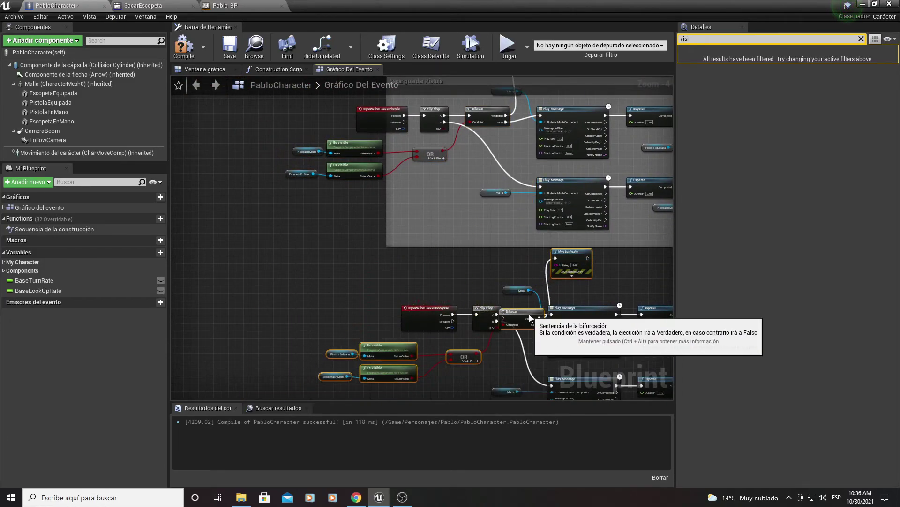
Wire the copied Bifurcar's Falso into the Play Montage and compile PabloCharacter
{"action": "scroll", "coordinate": [390, 250], "scroll_direction": "up", "scroll_amount": 1}
{"action": "scroll", "coordinate": [390, 250], "scroll_direction": "up", "scroll_amount": 2}
{"action": "mouse_move", "coordinate": [389, 181]}
{"action": "left_mouse_down"}
{"action": "mouse_move", "coordinate": [527, 247]}
{"action": "mouse_move", "coordinate": [411, 231]}
{"action": "mouse_move", "coordinate": [470, 245]}
{"action": "mouse_move", "coordinate": [484, 239]}
{"action": "mouse_move", "coordinate": [463, 226]}
{"action": "left_mouse_up"}
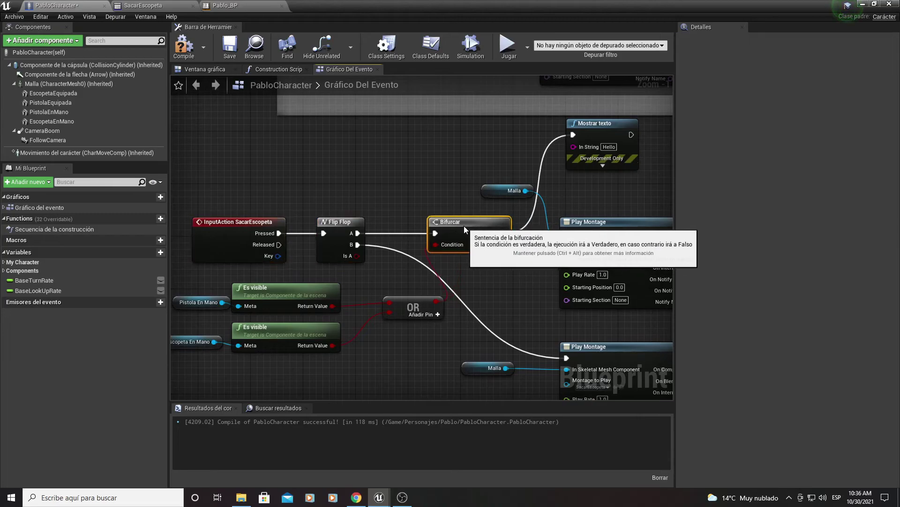
{"action": "right_click_drag", "start_coordinate": [601, 148], "coordinate": [470, 125]}
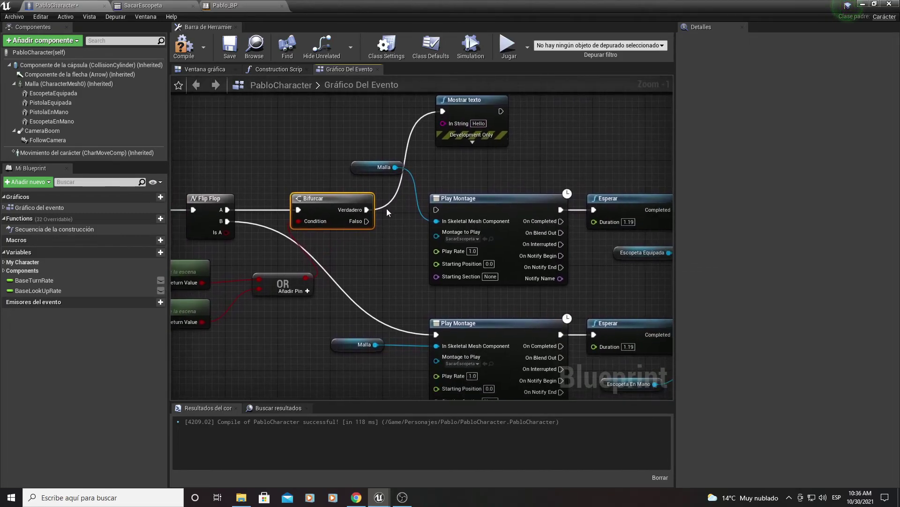
{"action": "left_click_drag", "start_coordinate": [366, 221], "coordinate": [438, 210]}
{"action": "left_click", "coordinate": [183, 46]}
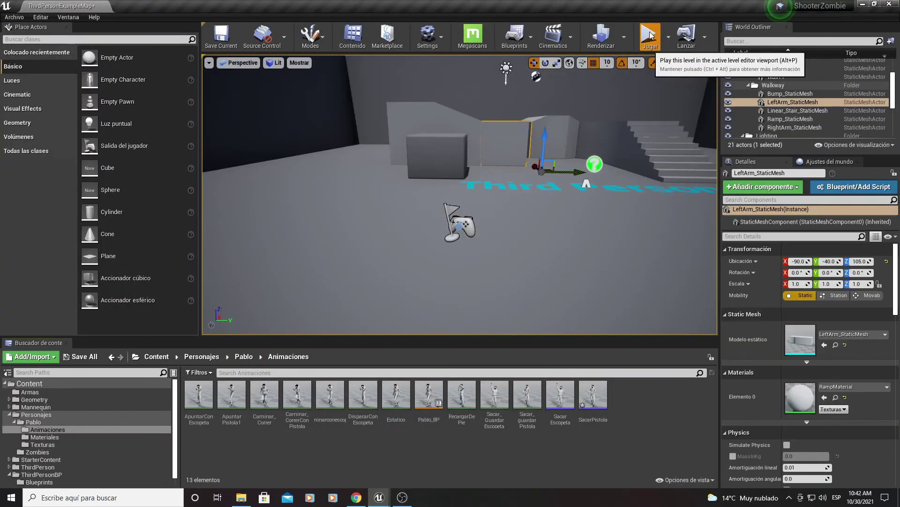
Play-test the level, walking the character and pressing 2 for the shotgun, then stop
{"action": "left_click", "coordinate": [650, 36]}
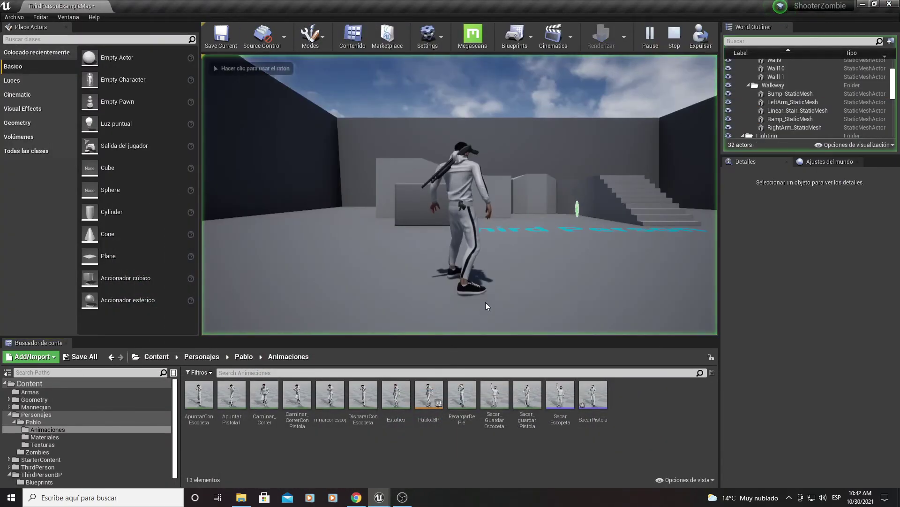
{"action": "left_click", "coordinate": [485, 307]}
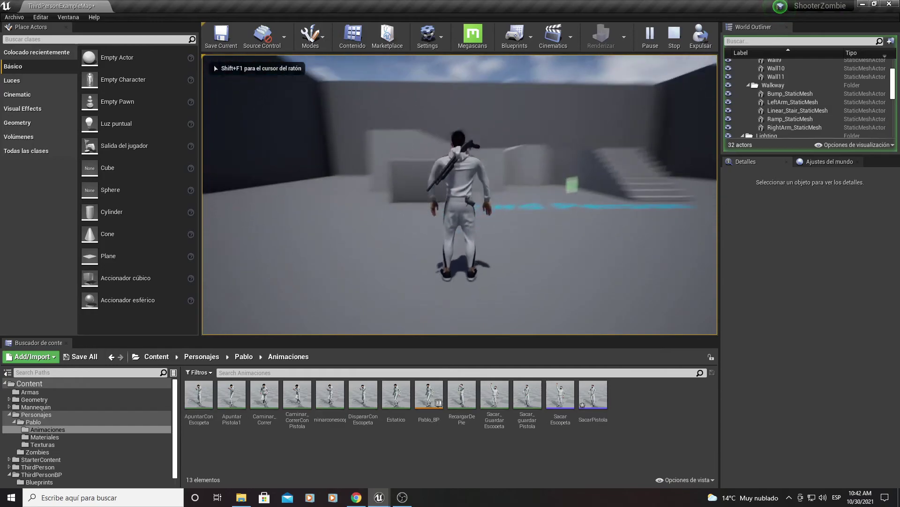
{"action": "key", "text": "w"}
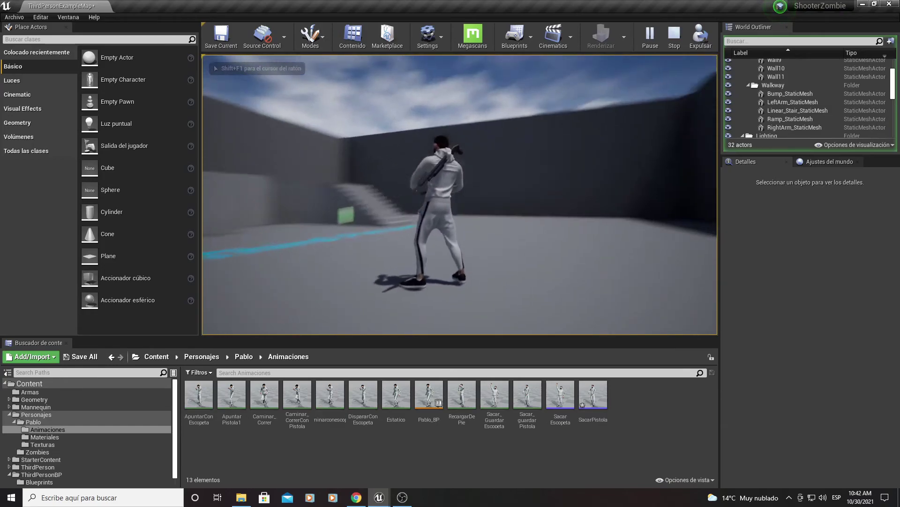
{"action": "key", "text": "w"}
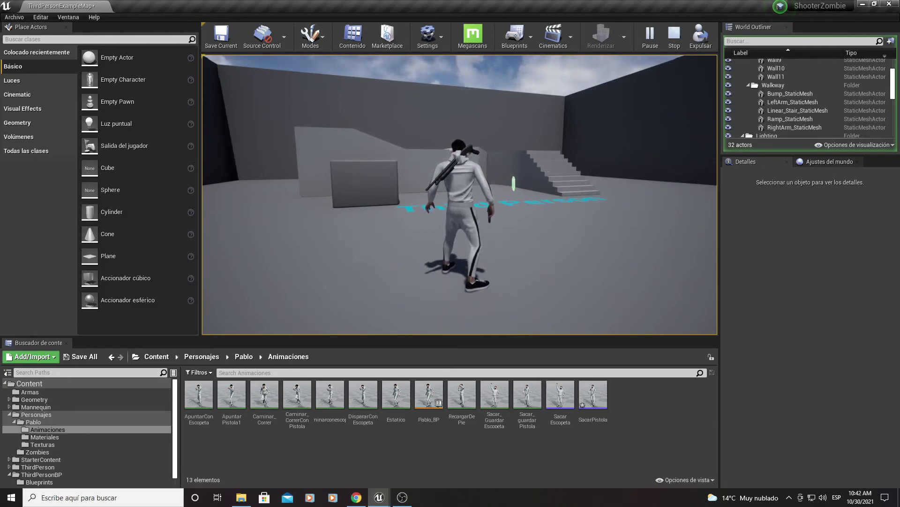
{"action": "key", "text": "w"}
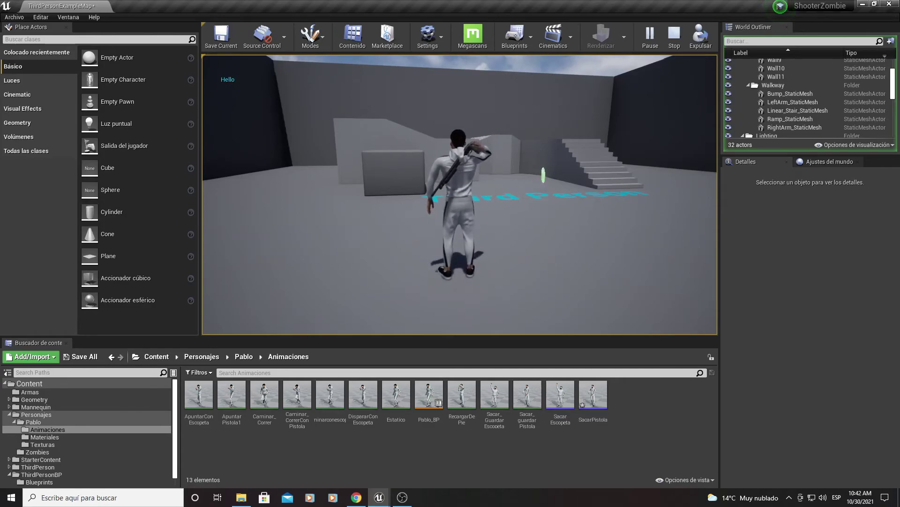
{"action": "key", "text": "w"}
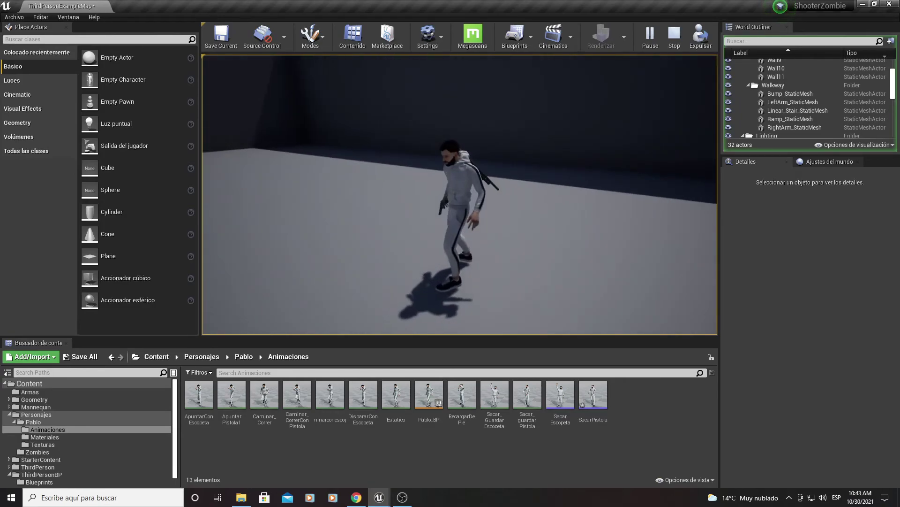
{"action": "key", "text": "2"}
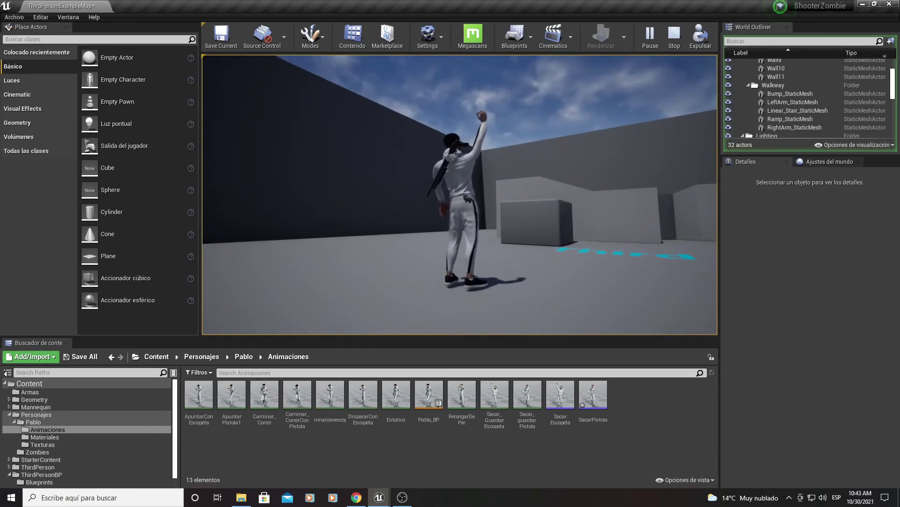
{"action": "key", "text": "Escape"}
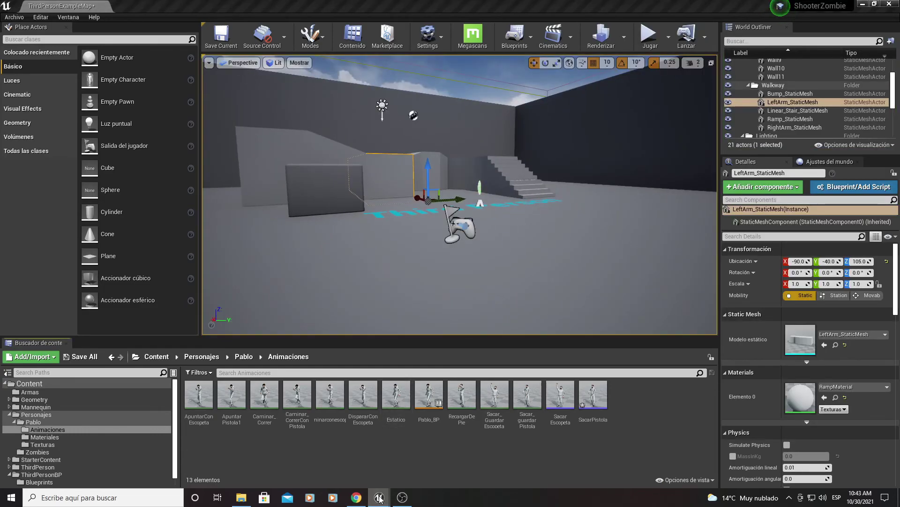
Delete the Mostrar texto debug node from the pistol chain
{"action": "left_click", "coordinate": [435, 426]}
{"action": "right_click_drag", "start_coordinate": [409, 248], "coordinate": [375, 333]}
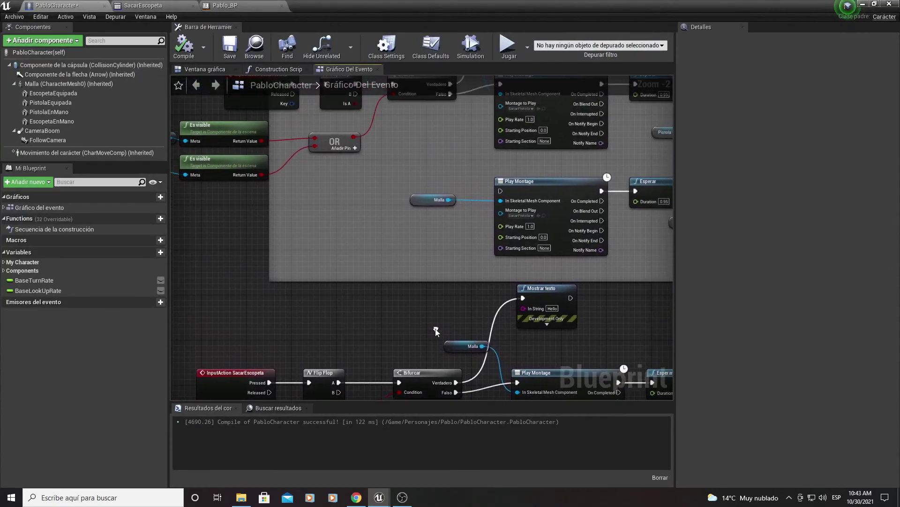
{"action": "scroll", "coordinate": [446, 323], "scroll_direction": "down", "scroll_amount": 3}
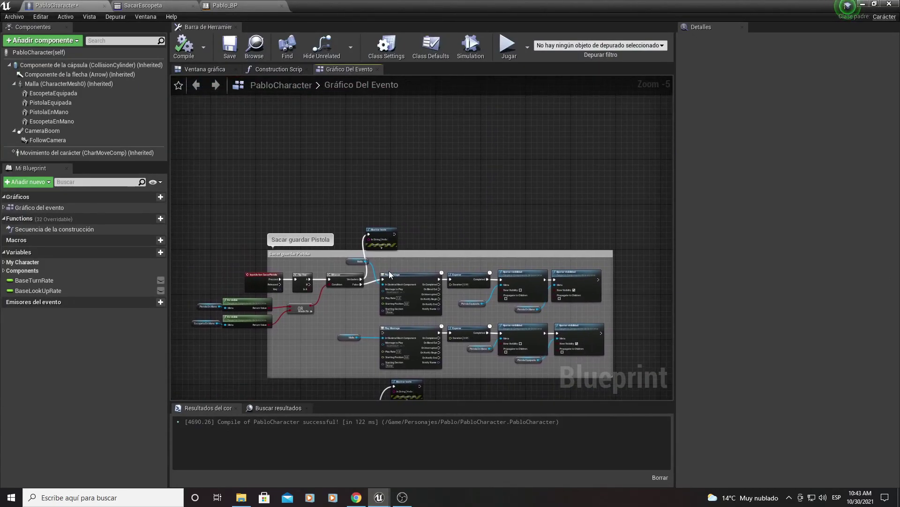
{"action": "scroll", "coordinate": [389, 271], "scroll_direction": "up", "scroll_amount": 2}
{"action": "left_click", "coordinate": [394, 220]}
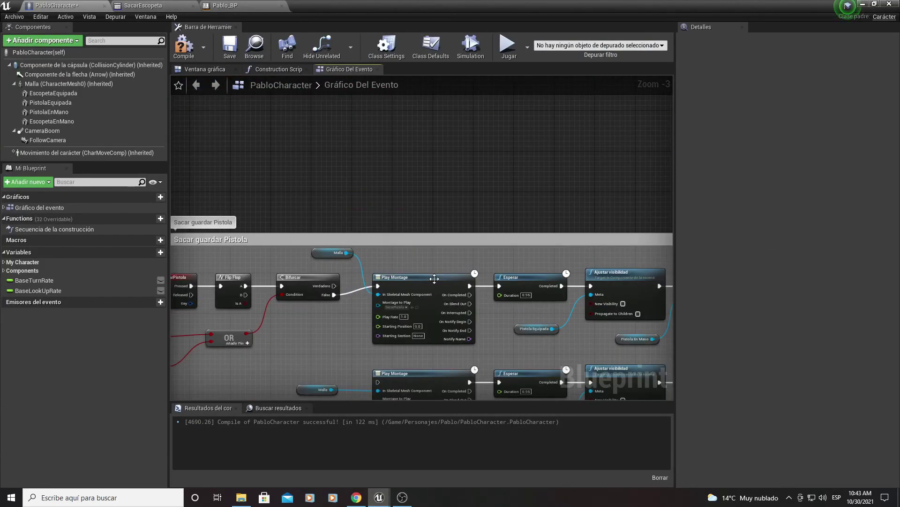
{"action": "right_click_drag", "start_coordinate": [435, 278], "coordinate": [472, 80]}
{"action": "left_click_drag", "start_coordinate": [508, 261], "coordinate": [508, 292]}
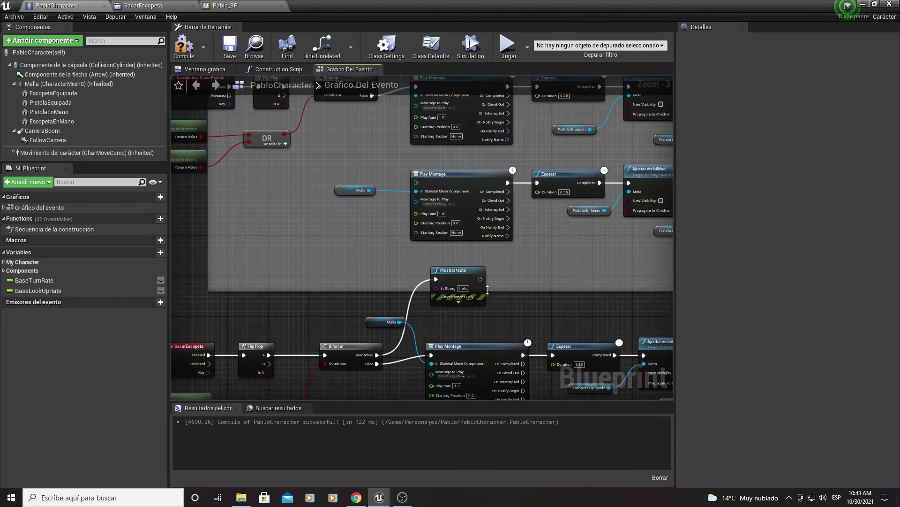
{"action": "key", "text": "Delete"}
Widen the Sacar guardar Pistola comment over the Es visible checks and select the SacarEscopeta row
{"action": "mouse_move", "coordinate": [497, 281]}
{"action": "right_mouse_down"}
{"action": "mouse_move", "coordinate": [483, 213]}
{"action": "mouse_move", "coordinate": [592, 330]}
{"action": "right_mouse_up"}
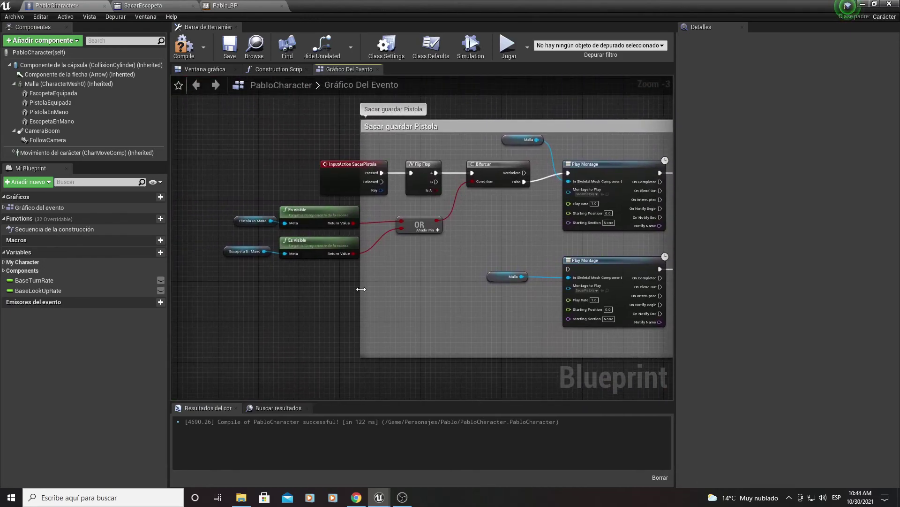
{"action": "left_click_drag", "start_coordinate": [362, 289], "coordinate": [230, 287]}
{"action": "scroll", "coordinate": [385, 253], "scroll_direction": "down", "scroll_amount": 2}
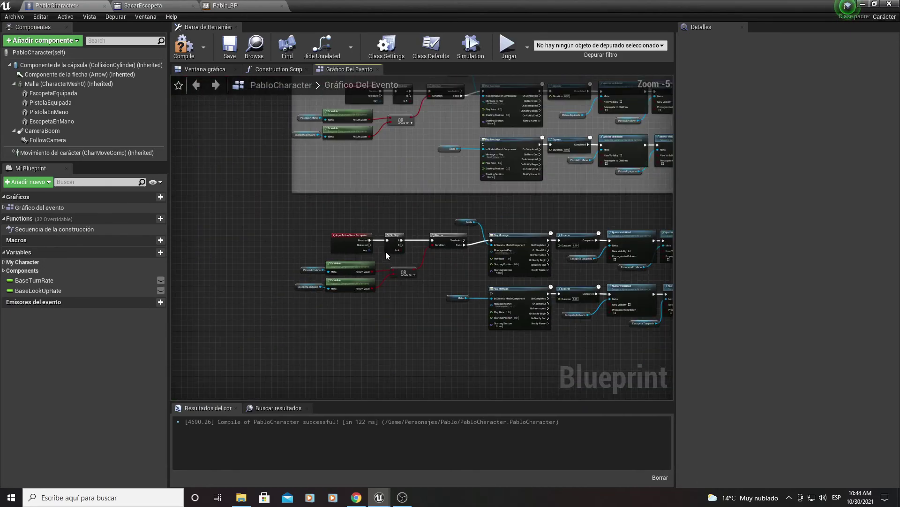
{"action": "right_click_drag", "start_coordinate": [385, 251], "coordinate": [329, 208]}
{"action": "mouse_move", "coordinate": [233, 303]}
{"action": "left_mouse_down"}
{"action": "mouse_move", "coordinate": [685, 178]}
{"action": "mouse_move", "coordinate": [624, 173]}
{"action": "left_mouse_up"}
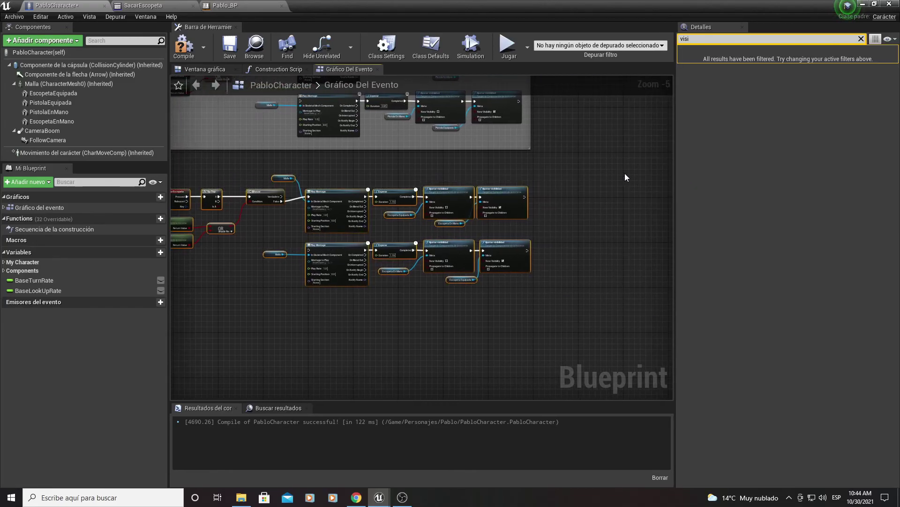
Wrap the selected SacarEscopeta nodes in a comment titled 'Sacar o escopeta'
{"action": "key", "text": "c"}
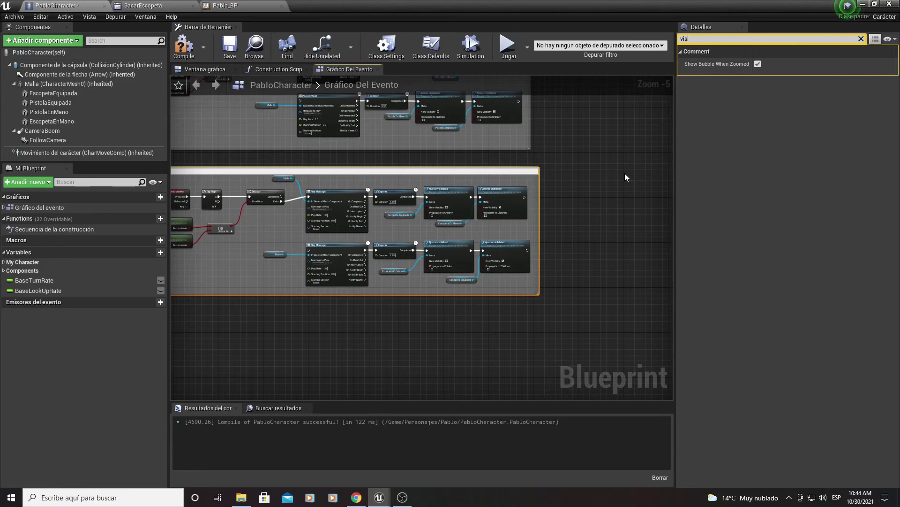
{"action": "key", "text": "Return"}
{"action": "scroll", "coordinate": [467, 208], "scroll_direction": "up", "scroll_amount": 3}
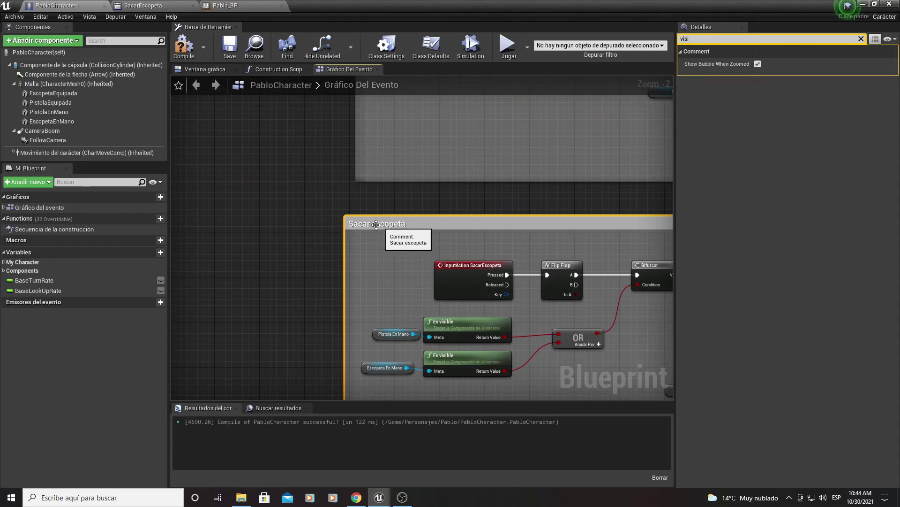
{"action": "double_click", "coordinate": [370, 224]}
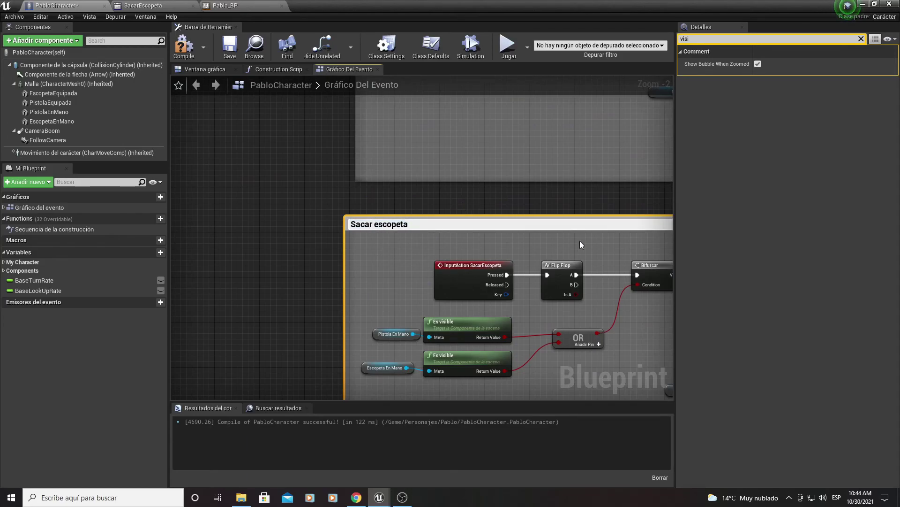
{"action": "type", "text": "o"}
{"action": "key", "text": "Return"}
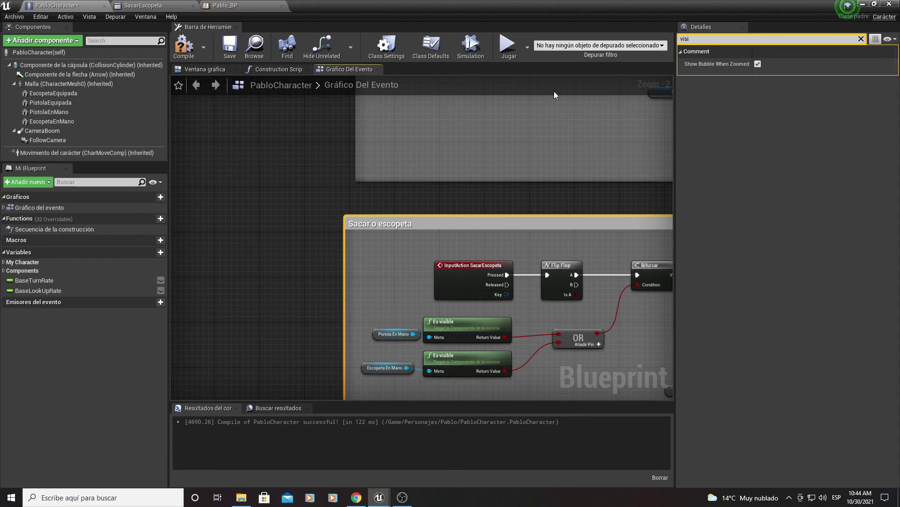
Retitle the pistol comment 'Sacar o guardar Pistola'
{"action": "right_click_drag", "start_coordinate": [553, 91], "coordinate": [350, 346]}
{"action": "left_click", "coordinate": [325, 140]}
{"action": "left_click", "coordinate": [326, 141]}
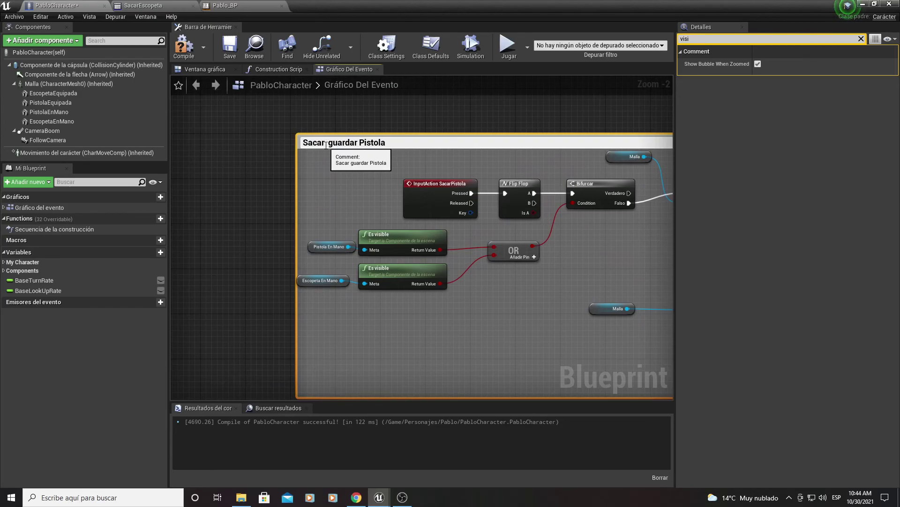
{"action": "type", "text": "0"}
{"action": "key", "text": "Return"}
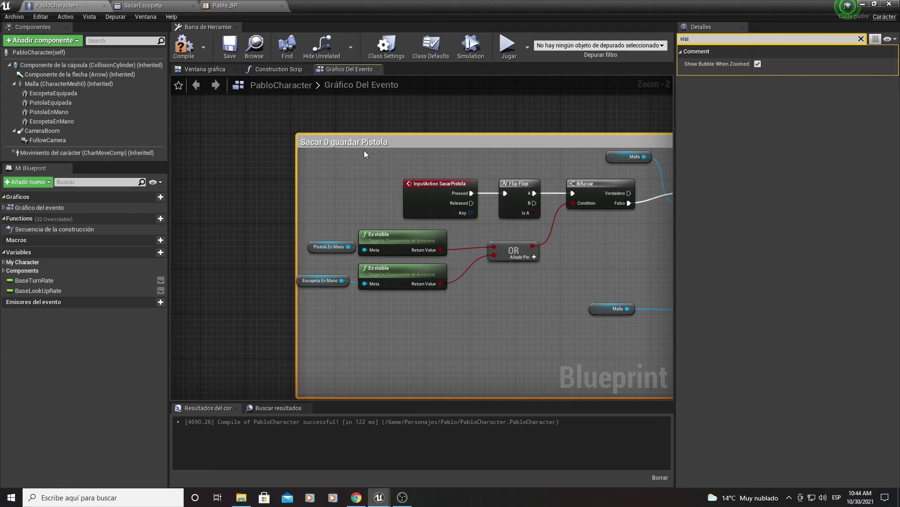
{"action": "double_click", "coordinate": [332, 142]}
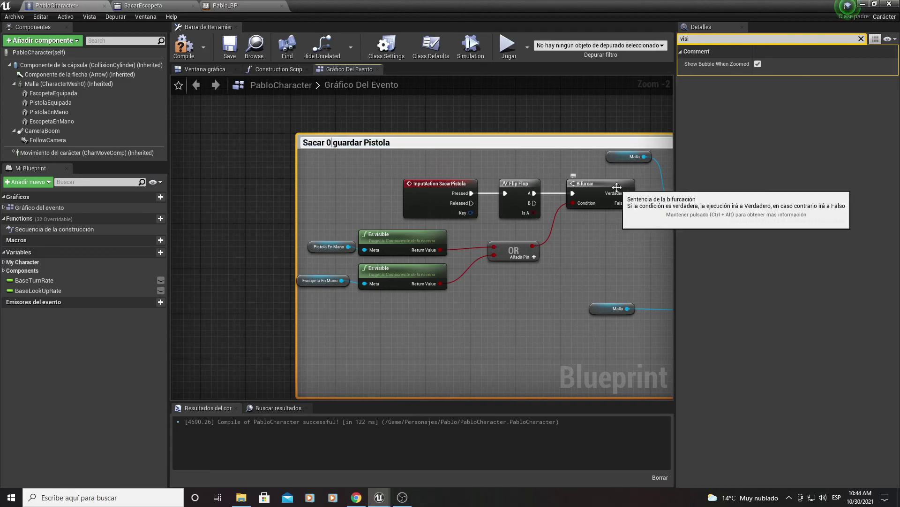
{"action": "type", "text": "o"}
{"action": "key", "text": "Return"}
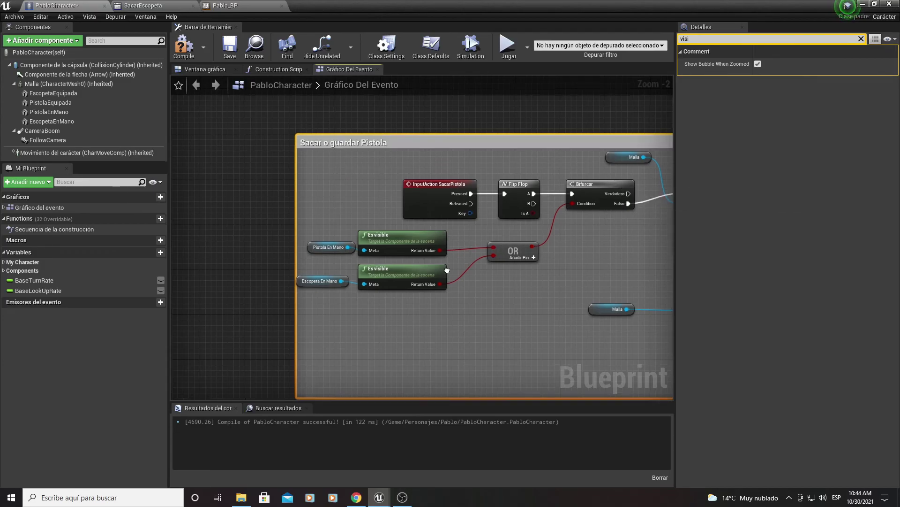
{"action": "scroll", "coordinate": [440, 196], "scroll_direction": "down", "scroll_amount": 3}
{"action": "mouse_move", "coordinate": [440, 195]}
{"action": "right_mouse_down"}
{"action": "mouse_move", "coordinate": [393, 174]}
{"action": "mouse_move", "coordinate": [502, 284]}
{"action": "right_mouse_up"}
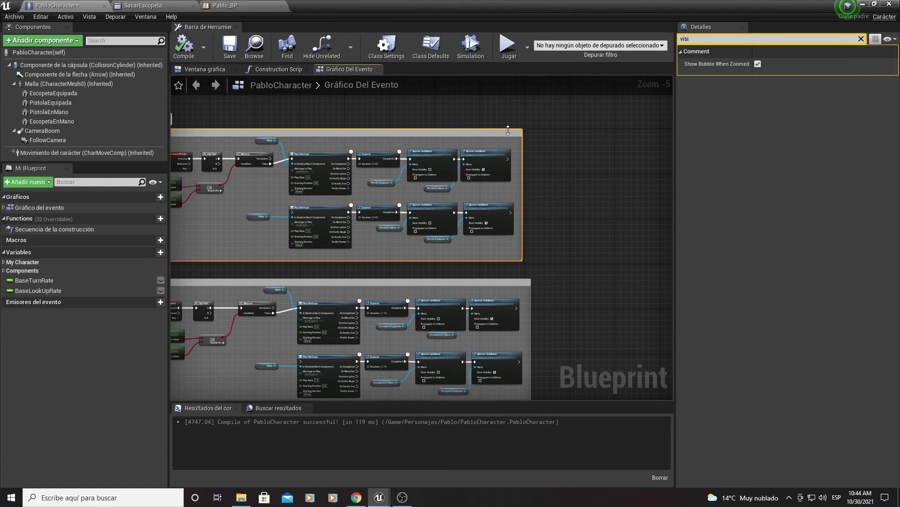
Play-test the level, running the character around to check the pistol draw, then stop
{"action": "left_click", "coordinate": [862, 6]}
{"action": "left_click", "coordinate": [650, 37]}
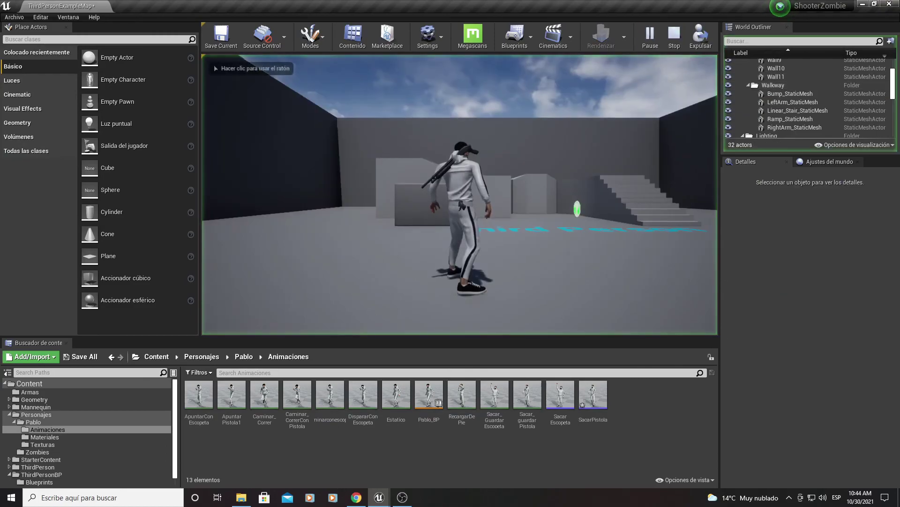
{"action": "left_click", "coordinate": [460, 194]}
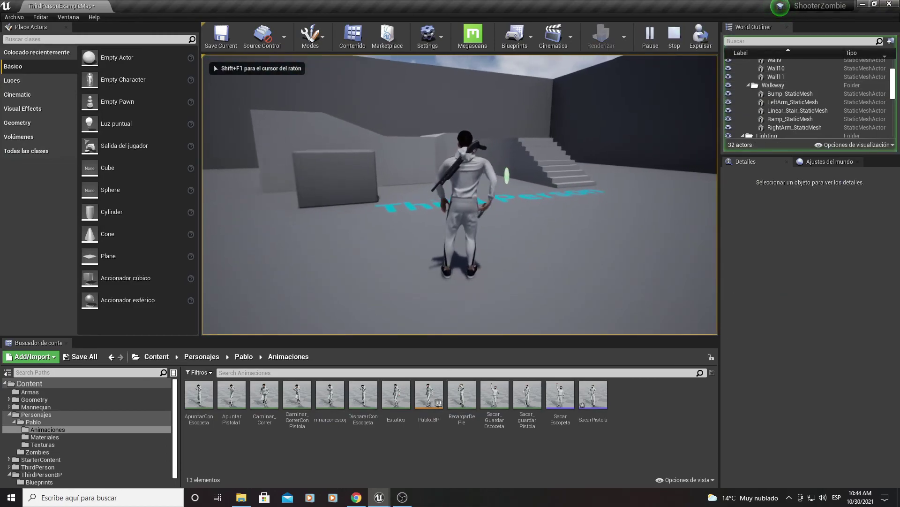
{"action": "key", "text": "w"}
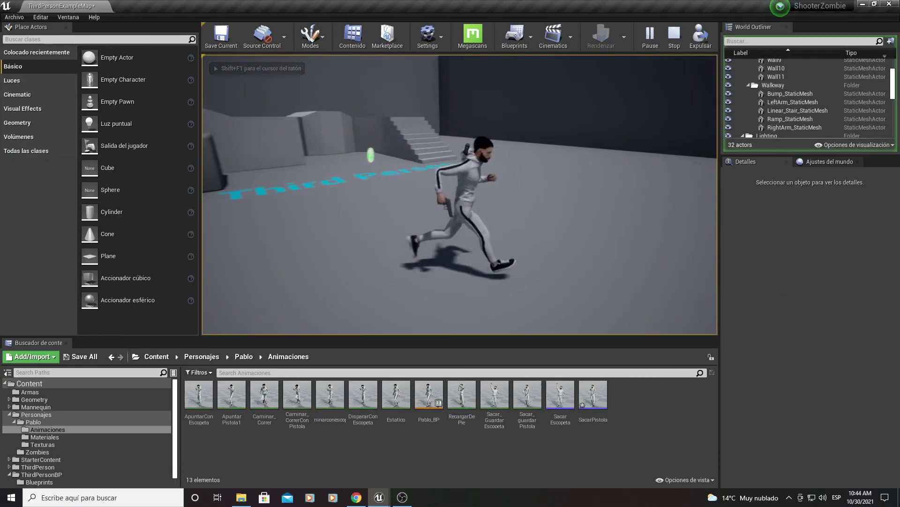
{"action": "key", "text": "w"}
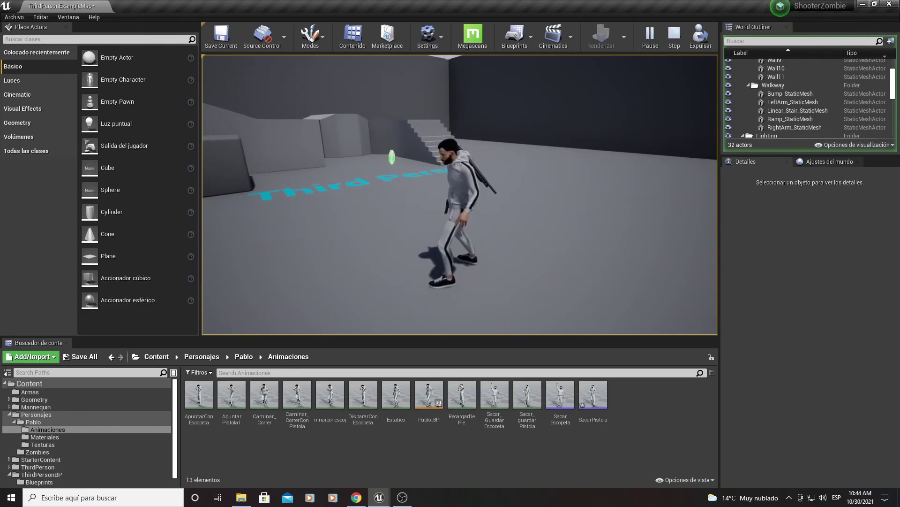
{"action": "key", "text": "w"}
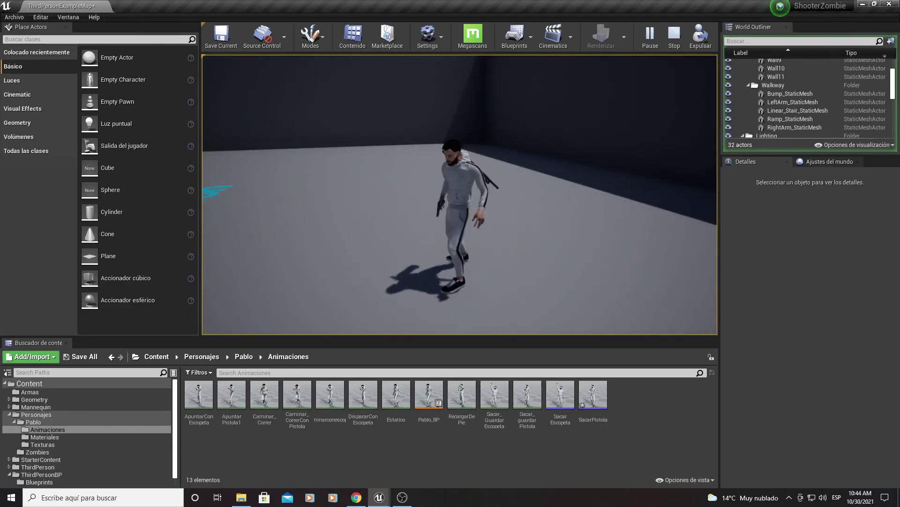
{"action": "key", "text": "w"}
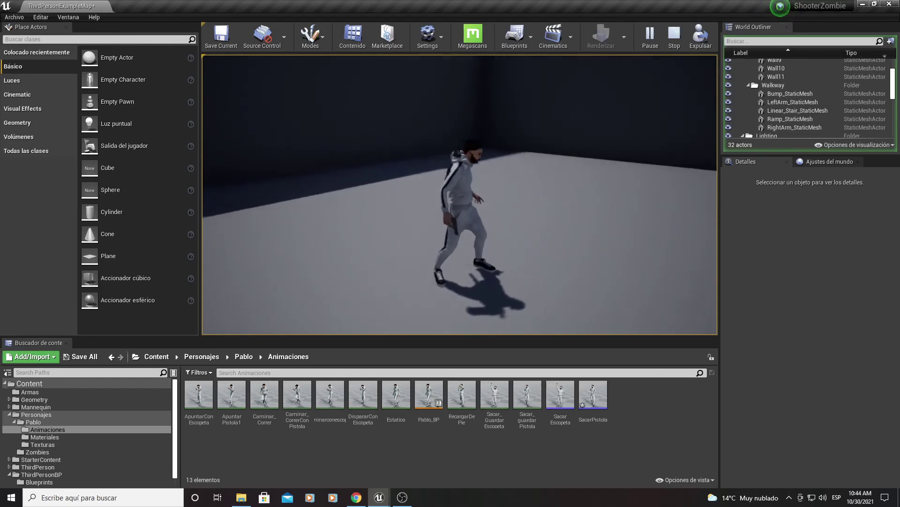
{"action": "key", "text": "w"}
{"action": "key", "text": "w"}
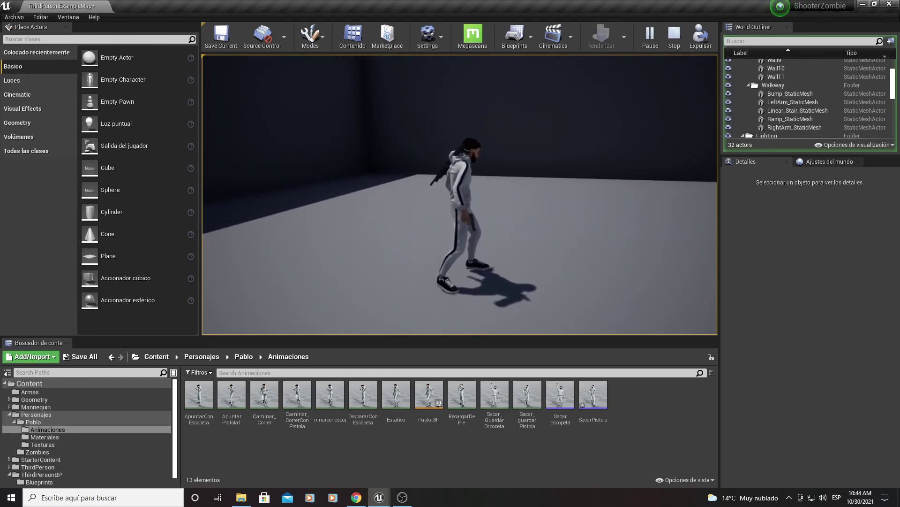
{"action": "key", "text": "Escape"}
{"action": "mouse_move", "coordinate": [379, 497]}
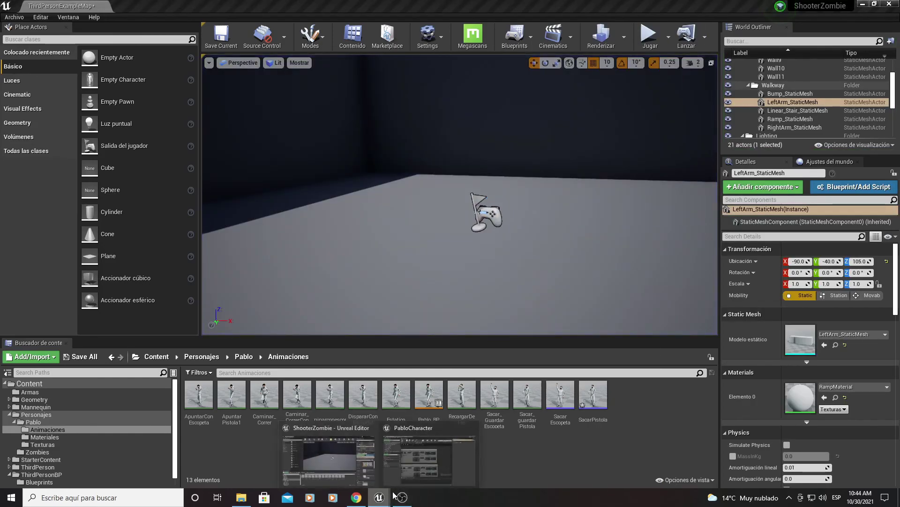
Link the pistol and shotgun Flip Flop B outputs to their lower Play Montage nodes, then compile
{"action": "left_click", "coordinate": [432, 441]}
{"action": "scroll", "coordinate": [595, 239], "scroll_direction": "up", "scroll_amount": 4}
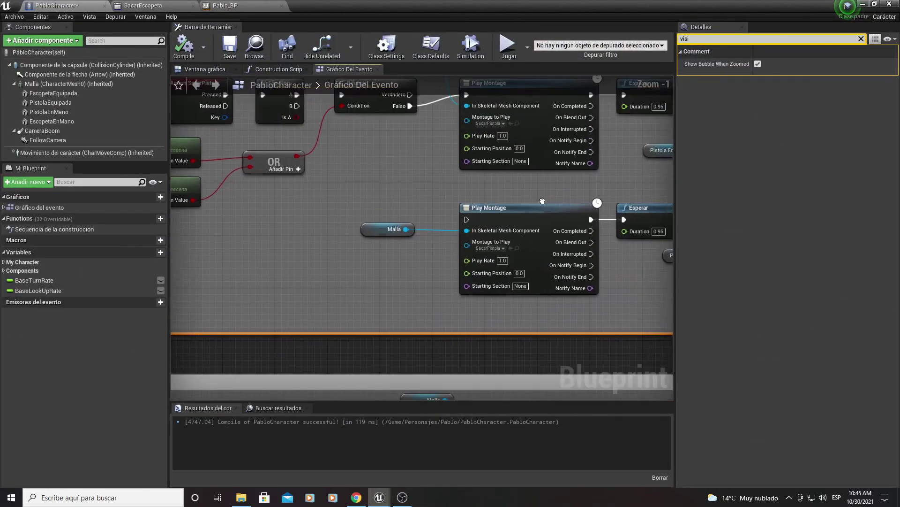
{"action": "left_click", "coordinate": [358, 297]}
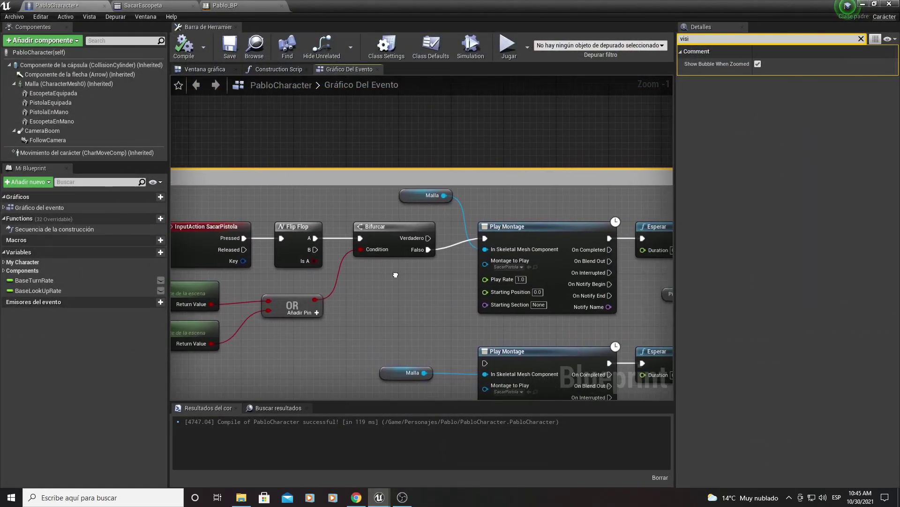
{"action": "right_click_drag", "start_coordinate": [358, 297], "coordinate": [413, 332]}
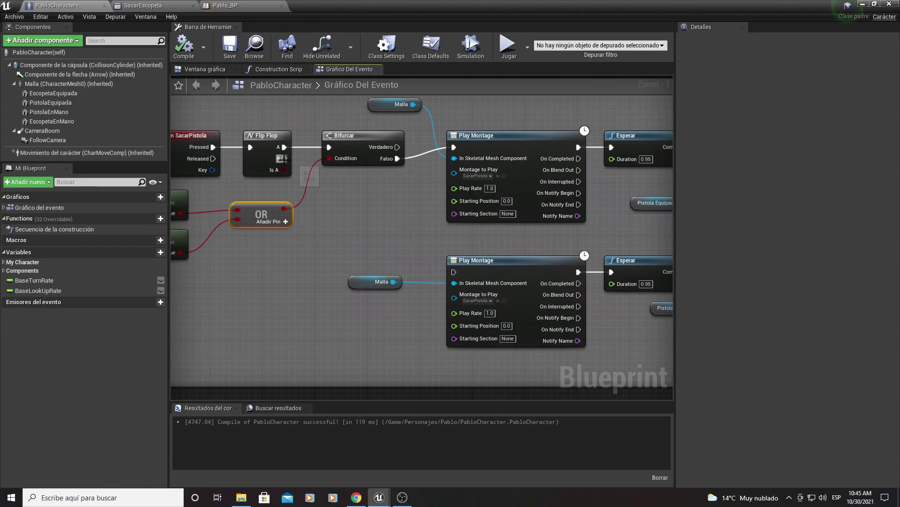
{"action": "left_click_drag", "start_coordinate": [285, 159], "coordinate": [454, 272]}
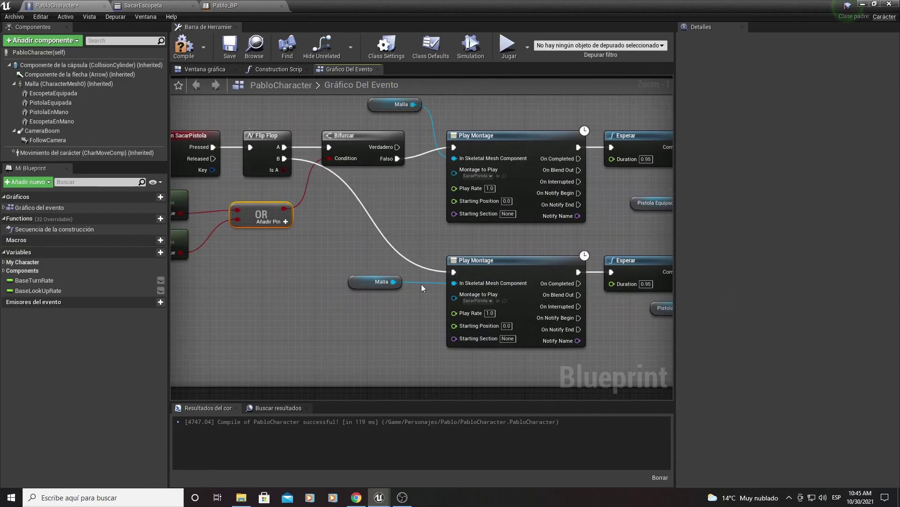
{"action": "mouse_move", "coordinate": [421, 288]}
{"action": "right_mouse_down"}
{"action": "mouse_move", "coordinate": [386, 278]}
{"action": "mouse_move", "coordinate": [489, 196]}
{"action": "right_mouse_up"}
{"action": "mouse_move", "coordinate": [348, 170]}
{"action": "left_mouse_down"}
{"action": "mouse_move", "coordinate": [574, 294]}
{"action": "mouse_move", "coordinate": [557, 284]}
{"action": "left_mouse_up"}
{"action": "left_click", "coordinate": [197, 54]}
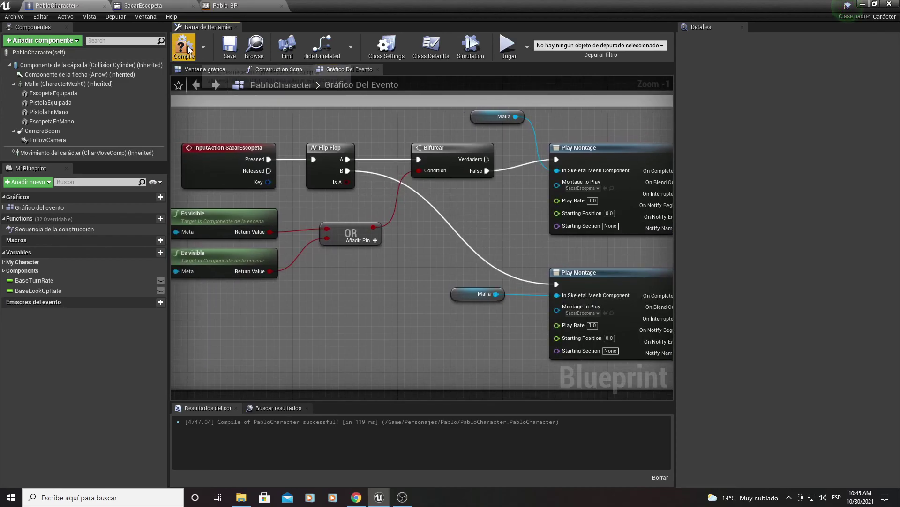
Play-test, pressing 1 and 2 while running to draw and holster pistol and shotgun
{"action": "left_click", "coordinate": [862, 4]}
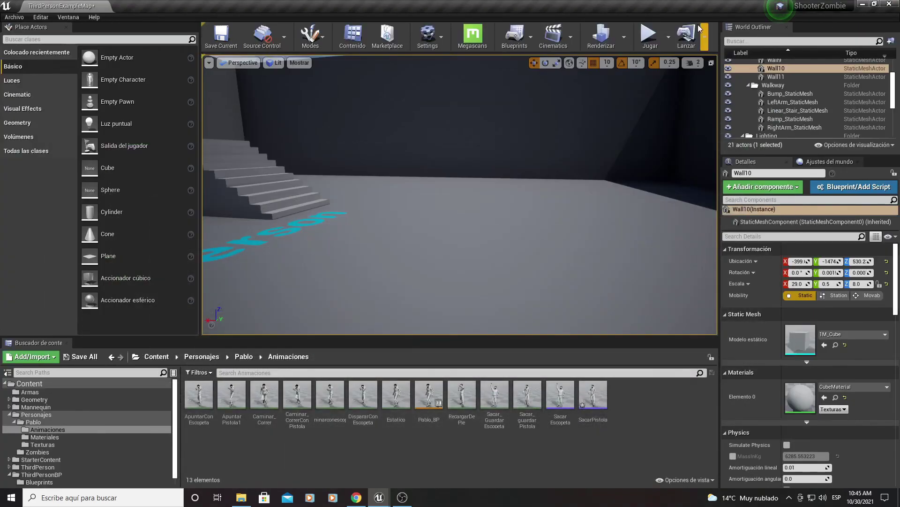
{"action": "left_click", "coordinate": [650, 36]}
{"action": "key", "text": "w"}
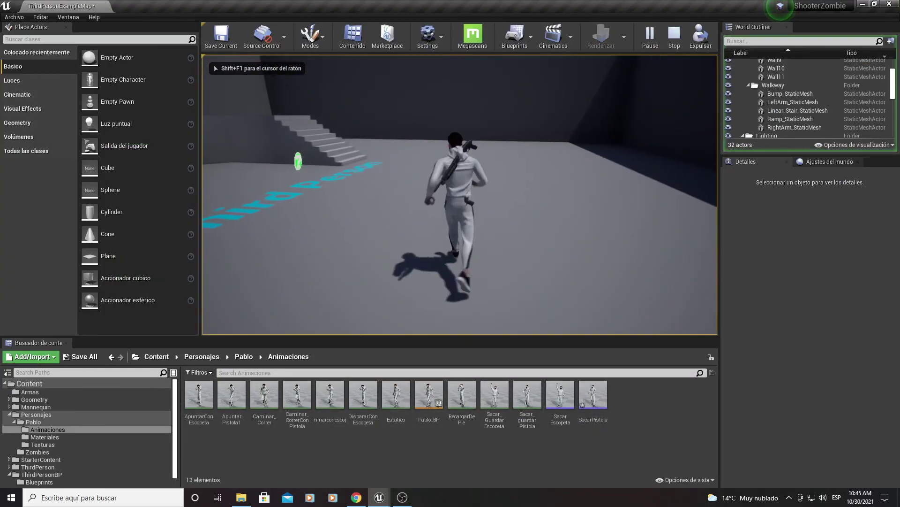
{"action": "key", "text": "1"}
{"action": "key", "text": "w"}
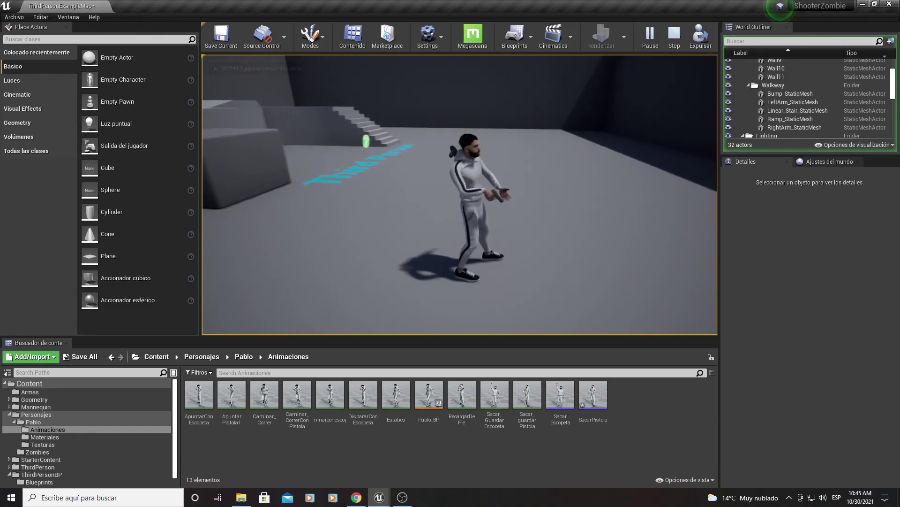
{"action": "key", "text": "1"}
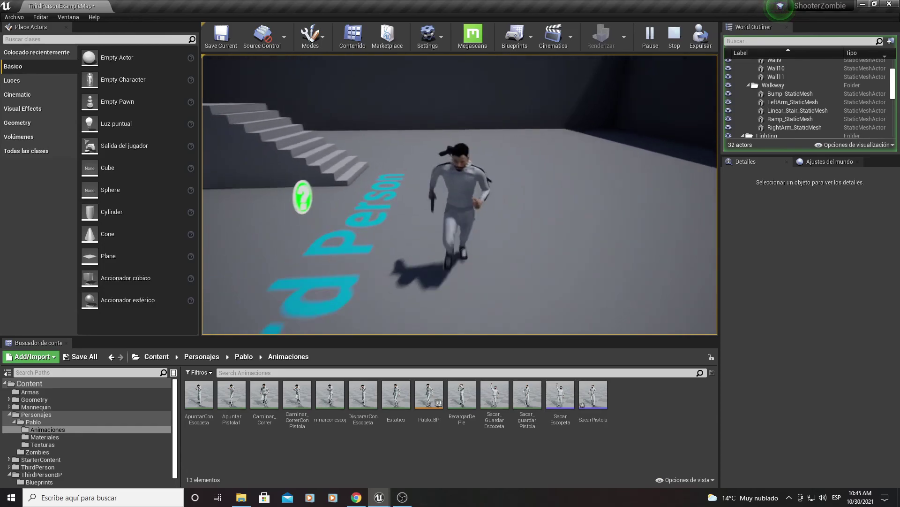
{"action": "key", "text": "1"}
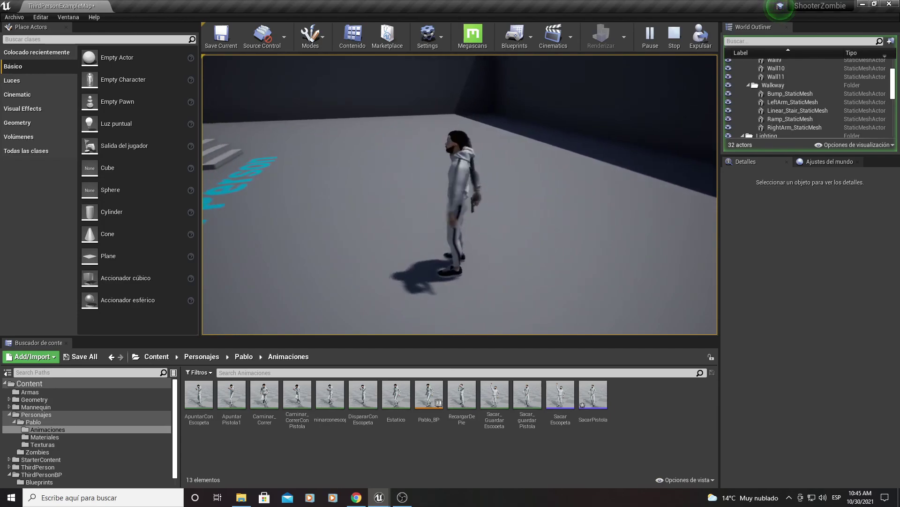
{"action": "key", "text": "2"}
{"action": "key", "text": "2"}
{"action": "key", "text": "w"}
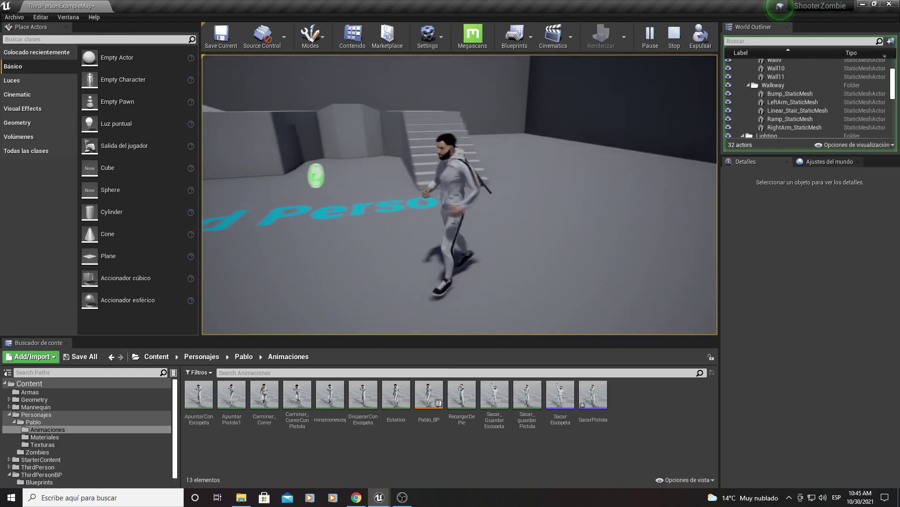
{"action": "key", "text": "1"}
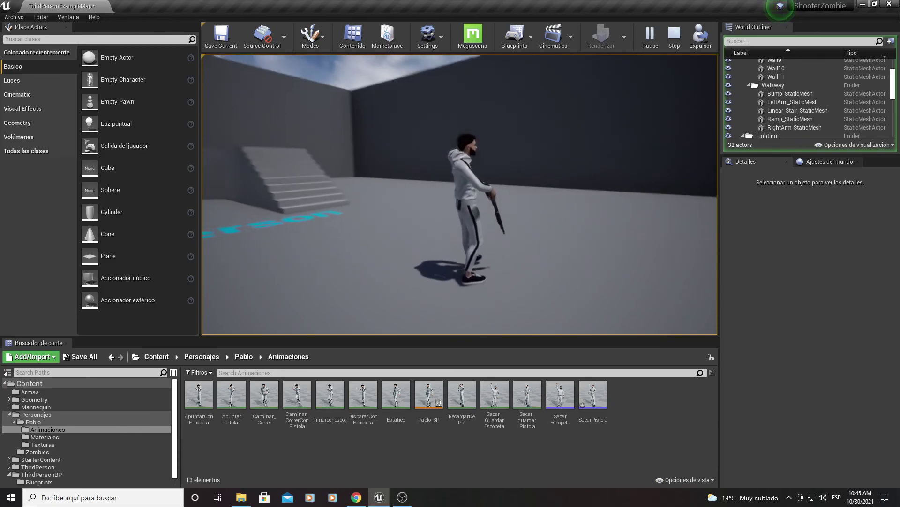
{"action": "key", "text": "1"}
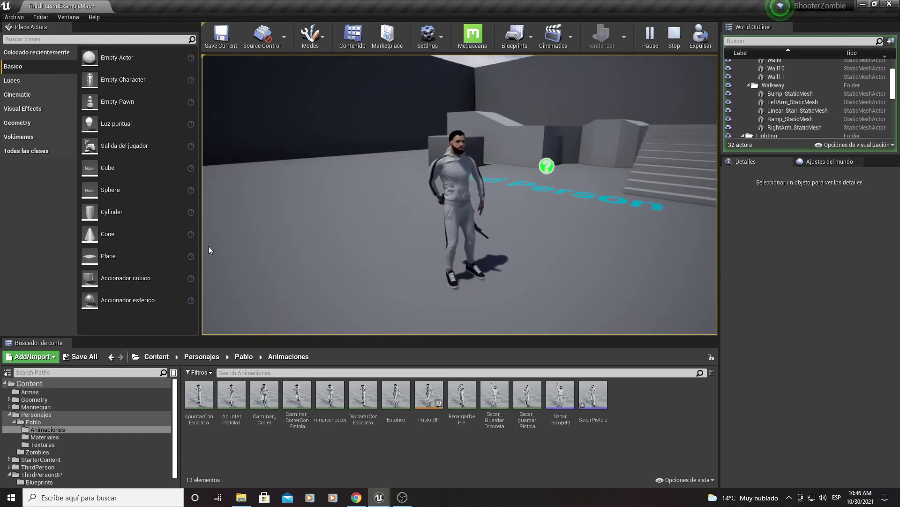
{"action": "key", "text": "Escape"}
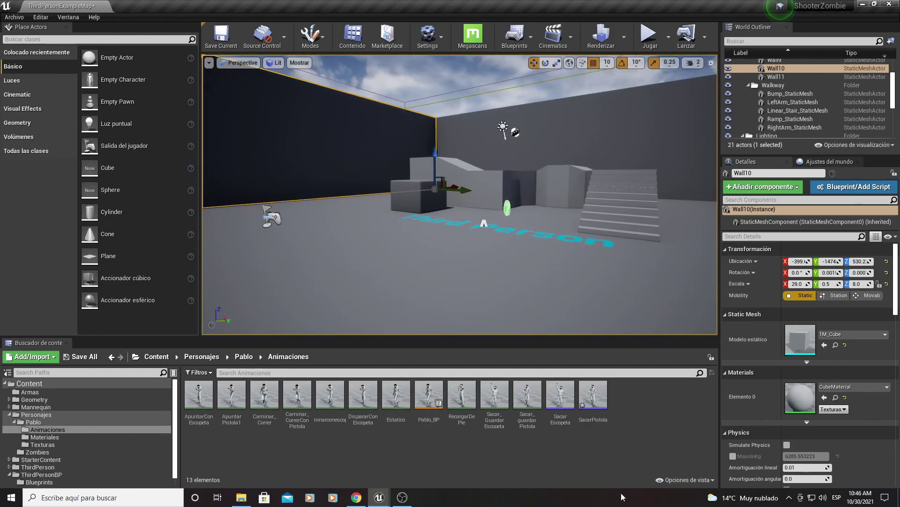
Save every modified asset, including ThirdPersonExampleMap, confirming the selection
{"action": "left_click", "coordinate": [79, 356]}
{"action": "left_click", "coordinate": [511, 333]}
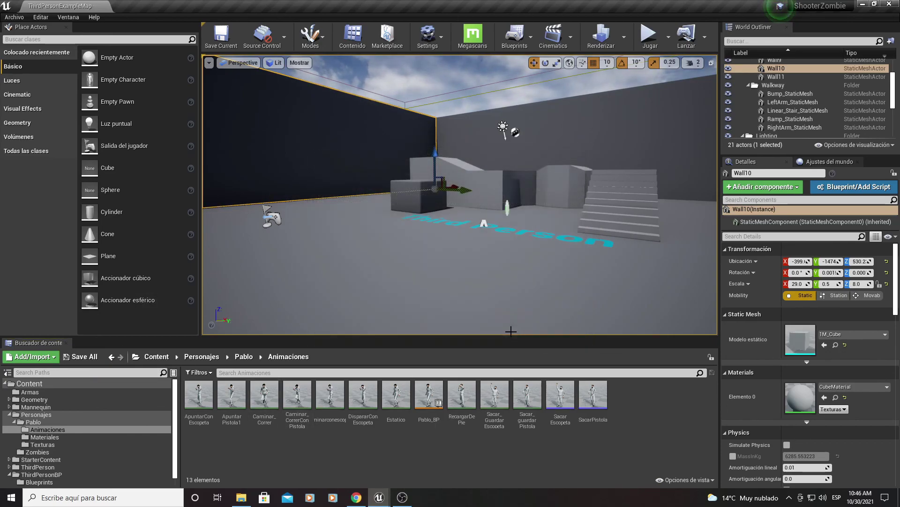